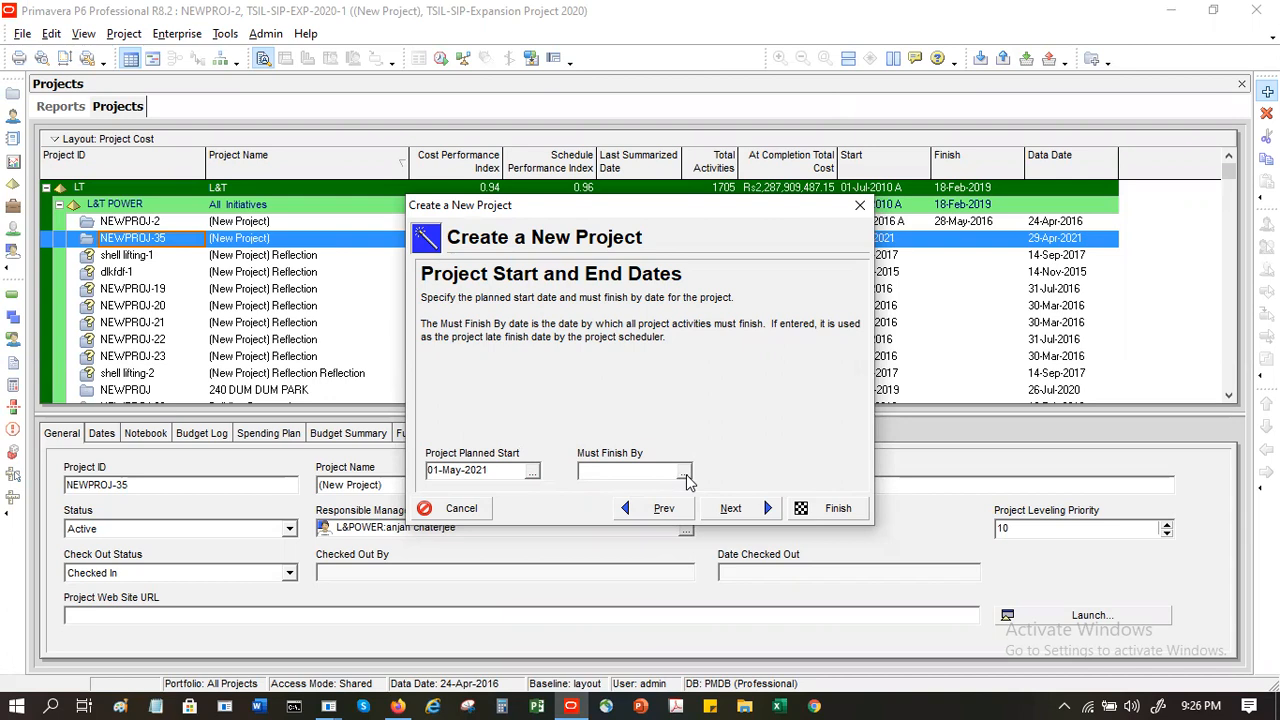
- Leave the project's must-finish-by date blank and assign the first manager under the joy obs element as responsible manager
click(724, 514)
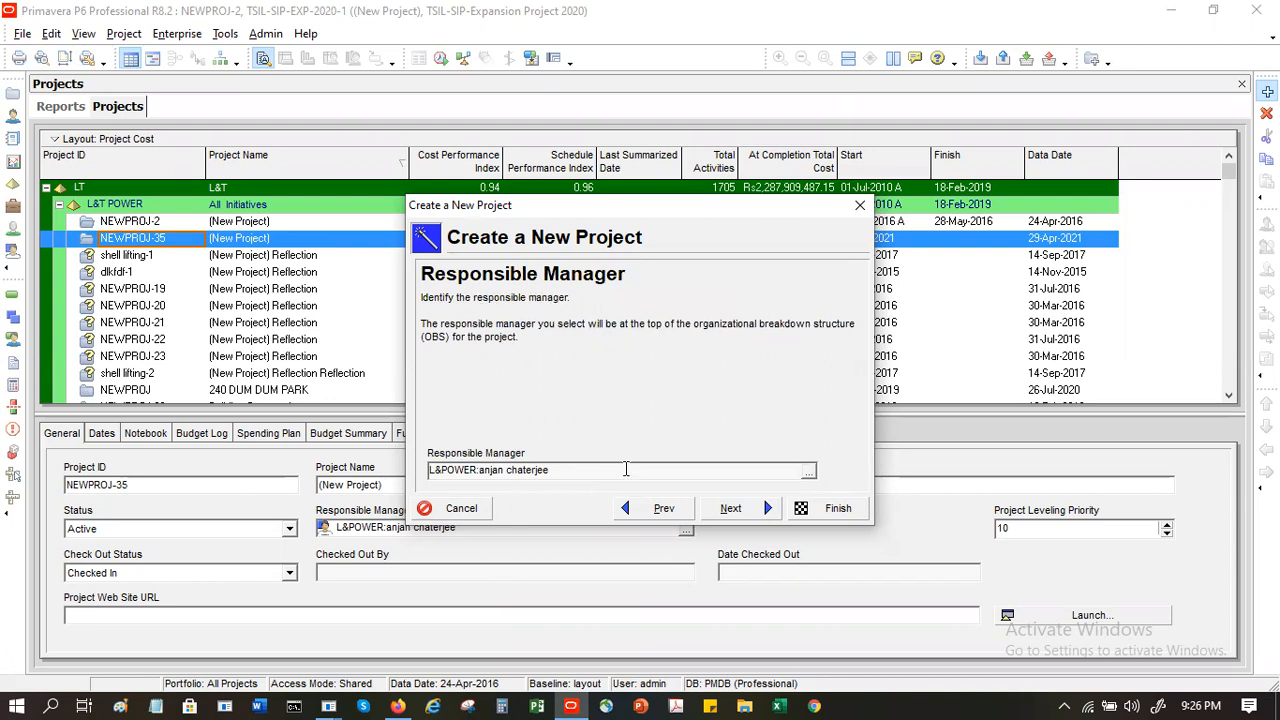
click(808, 470)
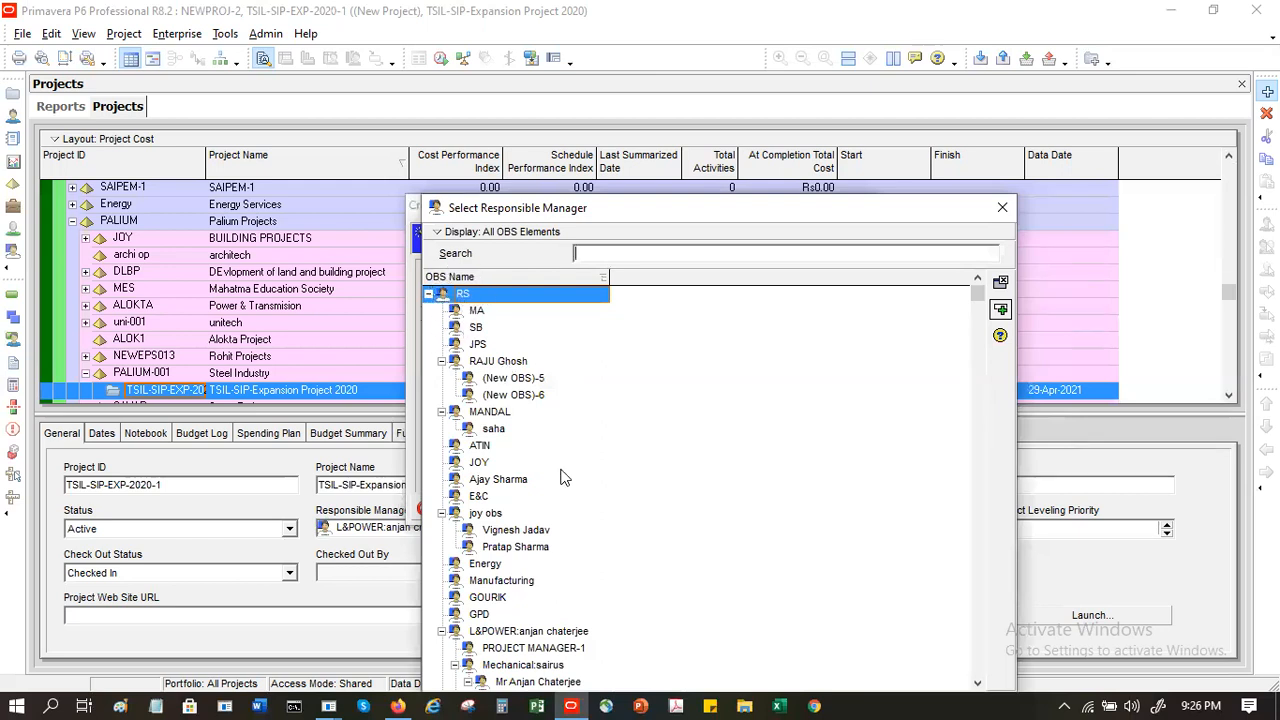
click(530, 530)
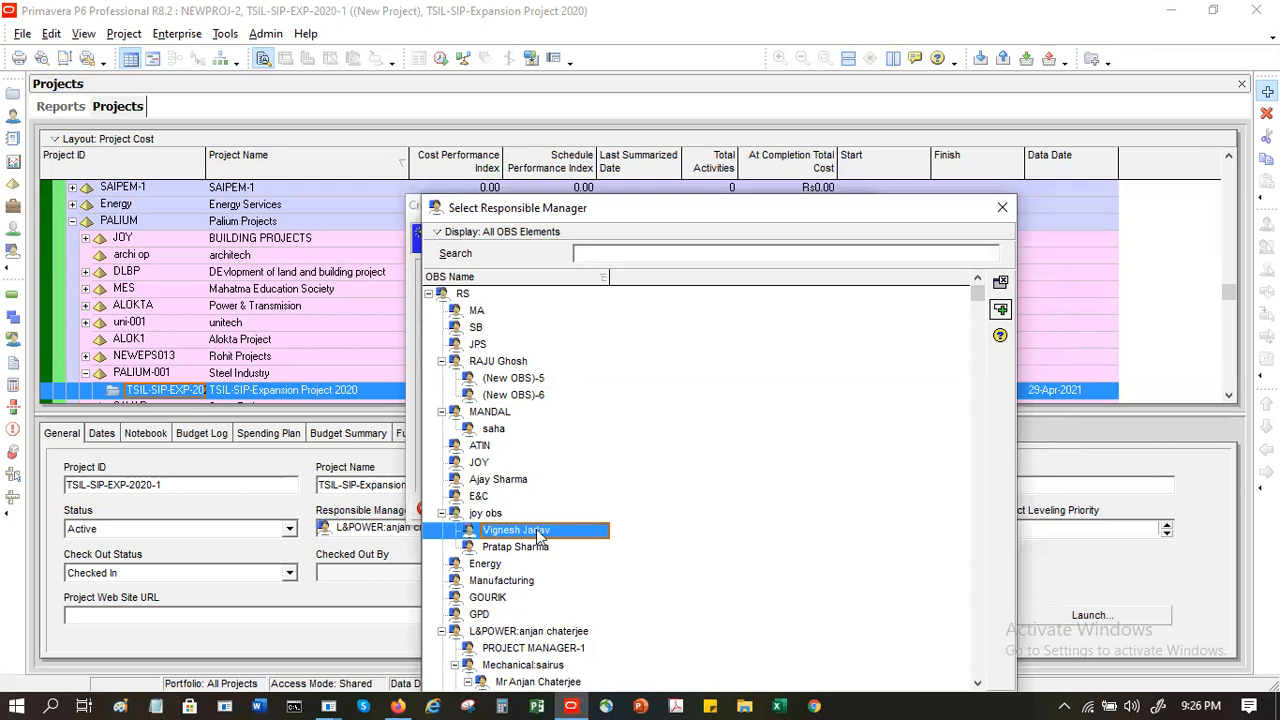
click(1000, 282)
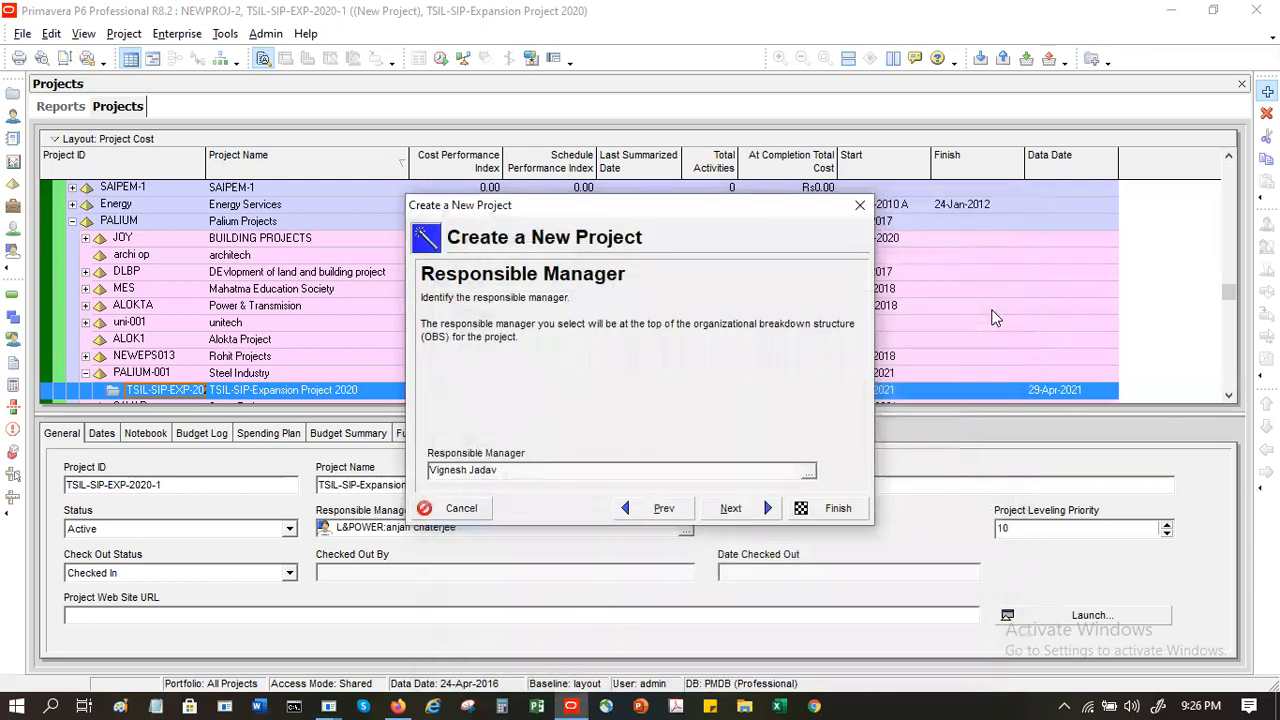
- Keep Standard Rate as the default rate type for new assignments and finish creating the project
click(731, 508)
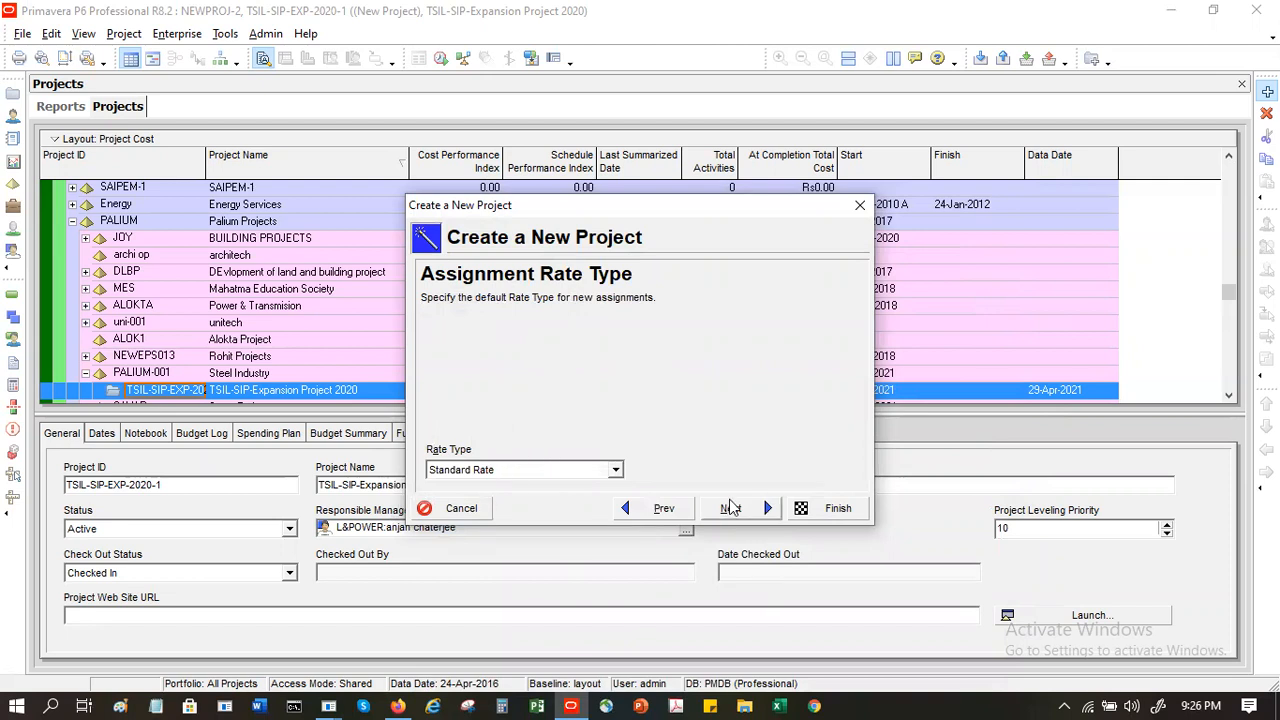
click(731, 508)
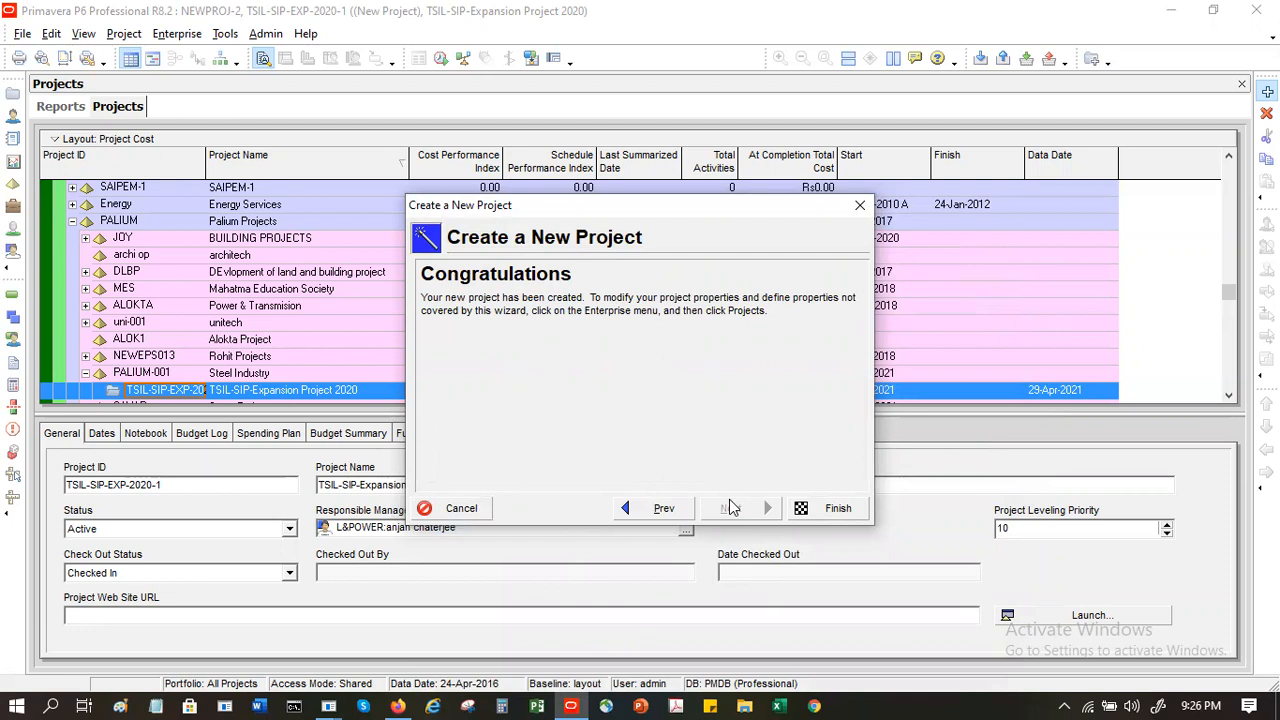
click(826, 512)
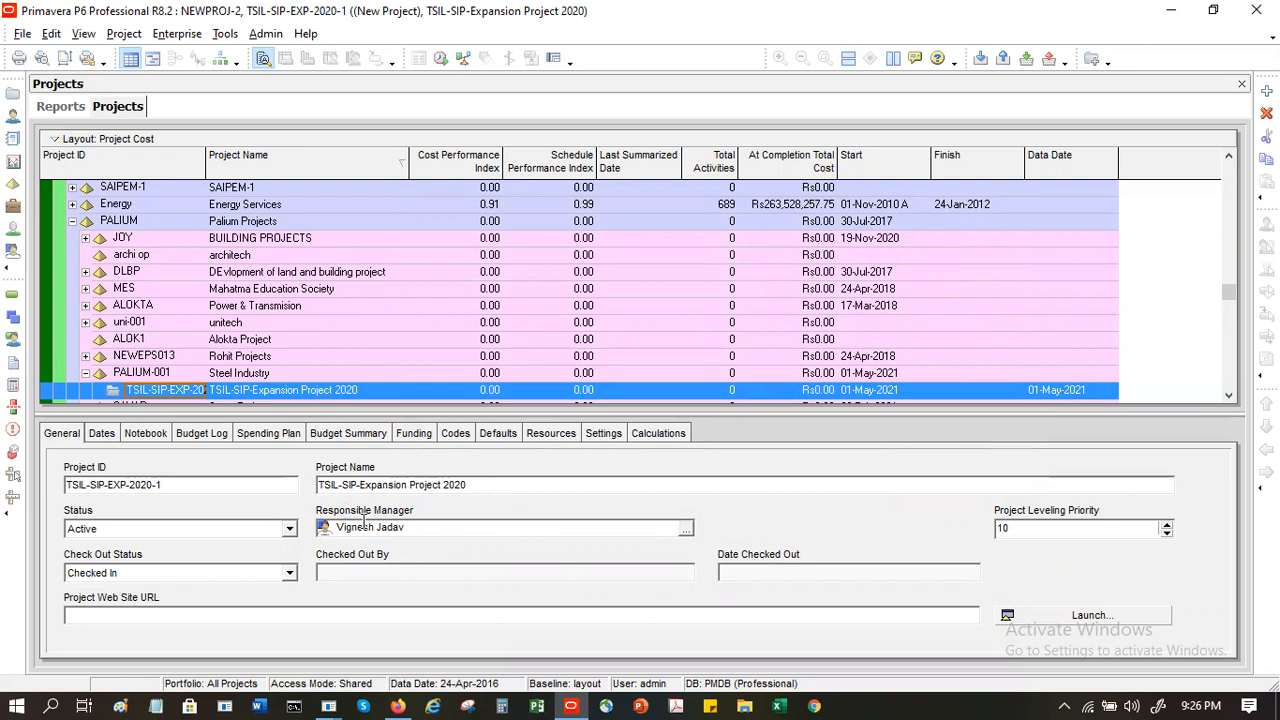
- Review the schedule dates and anticipated dates of TSIL-SIP-Expansion Project 2020
click(101, 433)
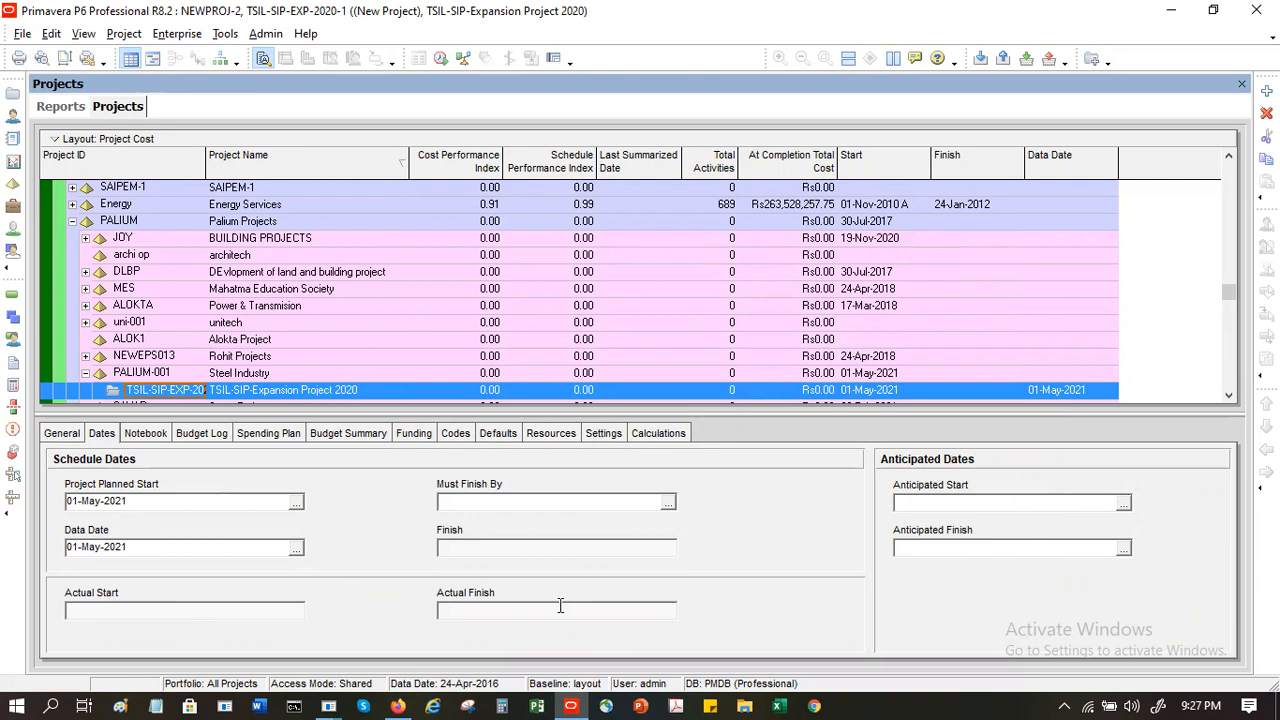
click(145, 433)
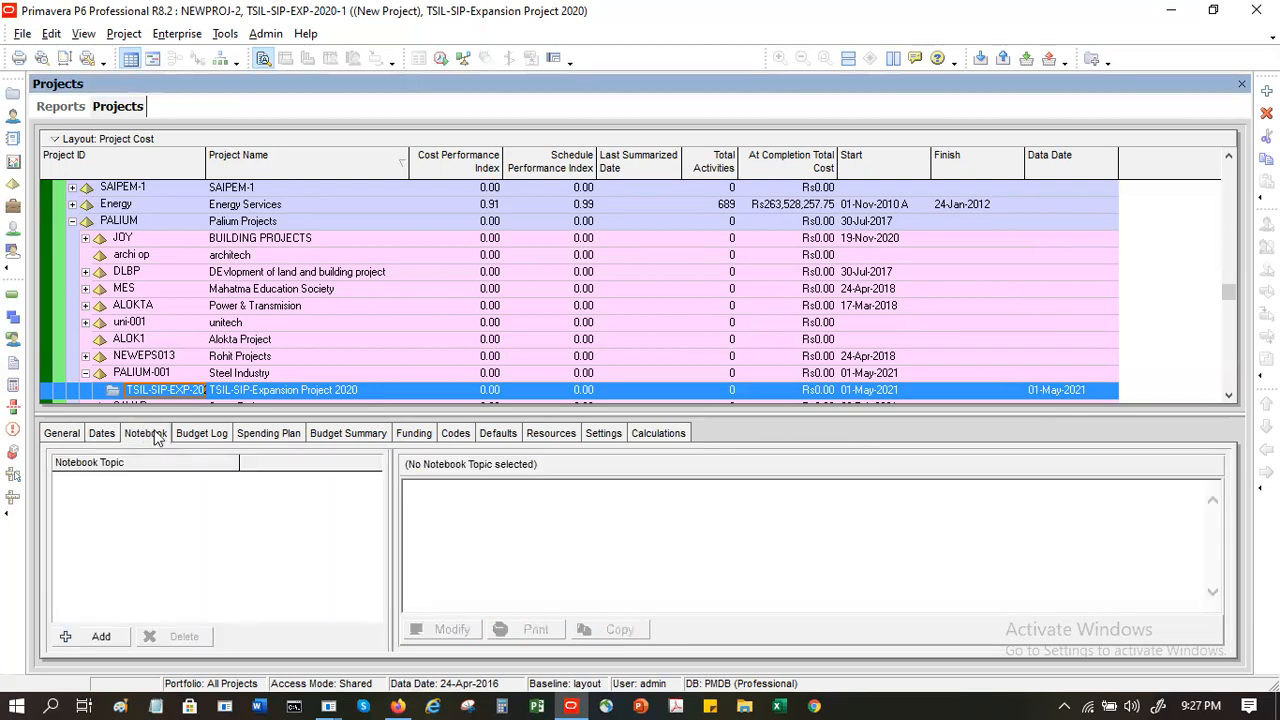
click(104, 435)
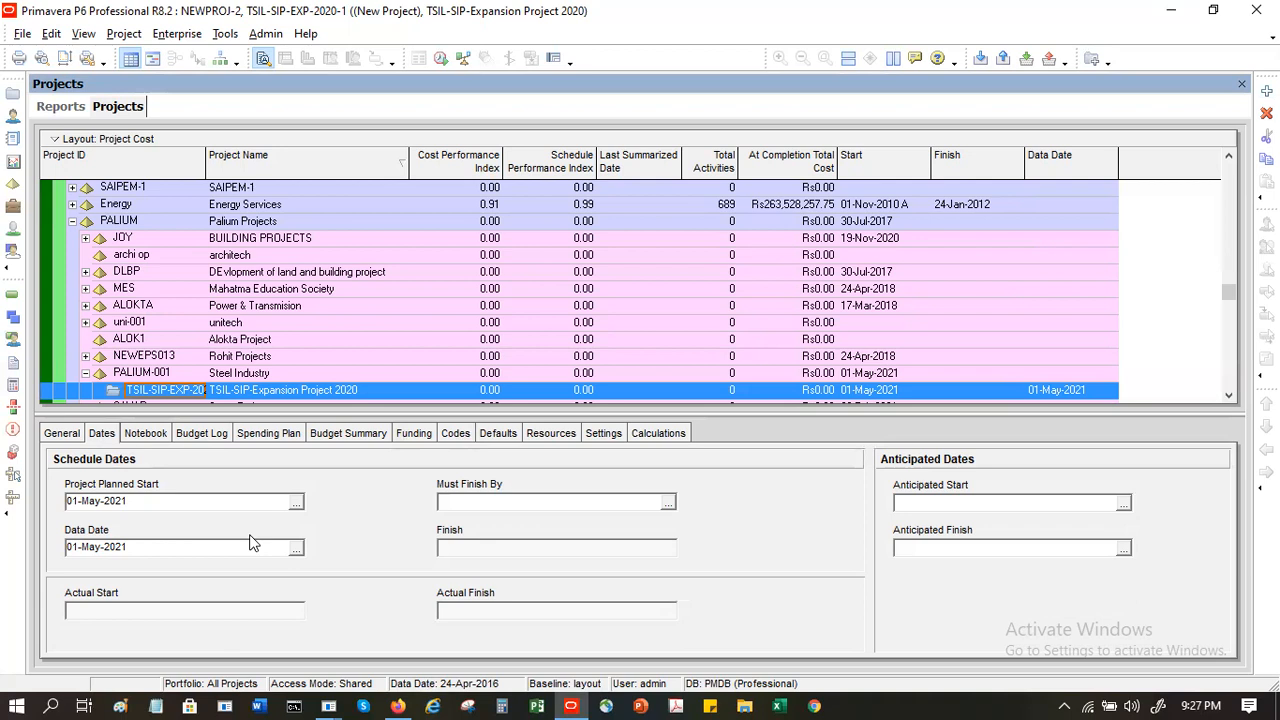
- Assign the Objectives notebook topic to TSIL-SIP-Expansion Project 2020
click(145, 433)
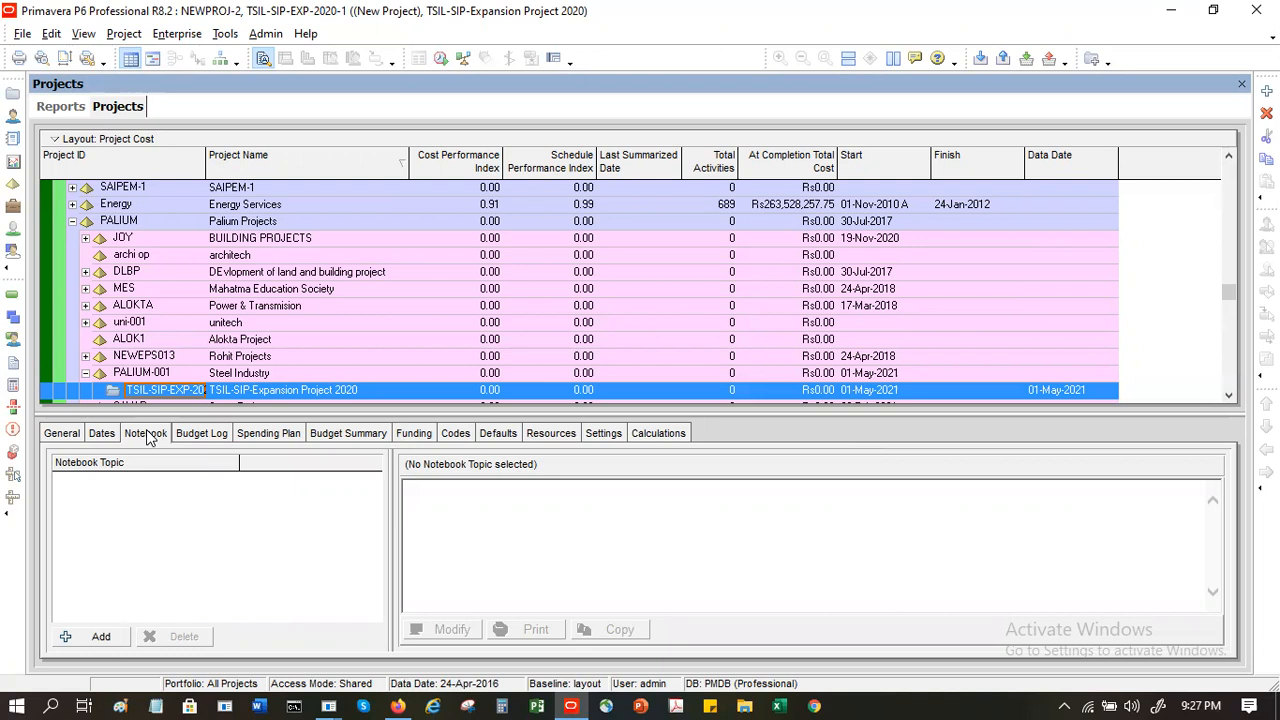
click(88, 638)
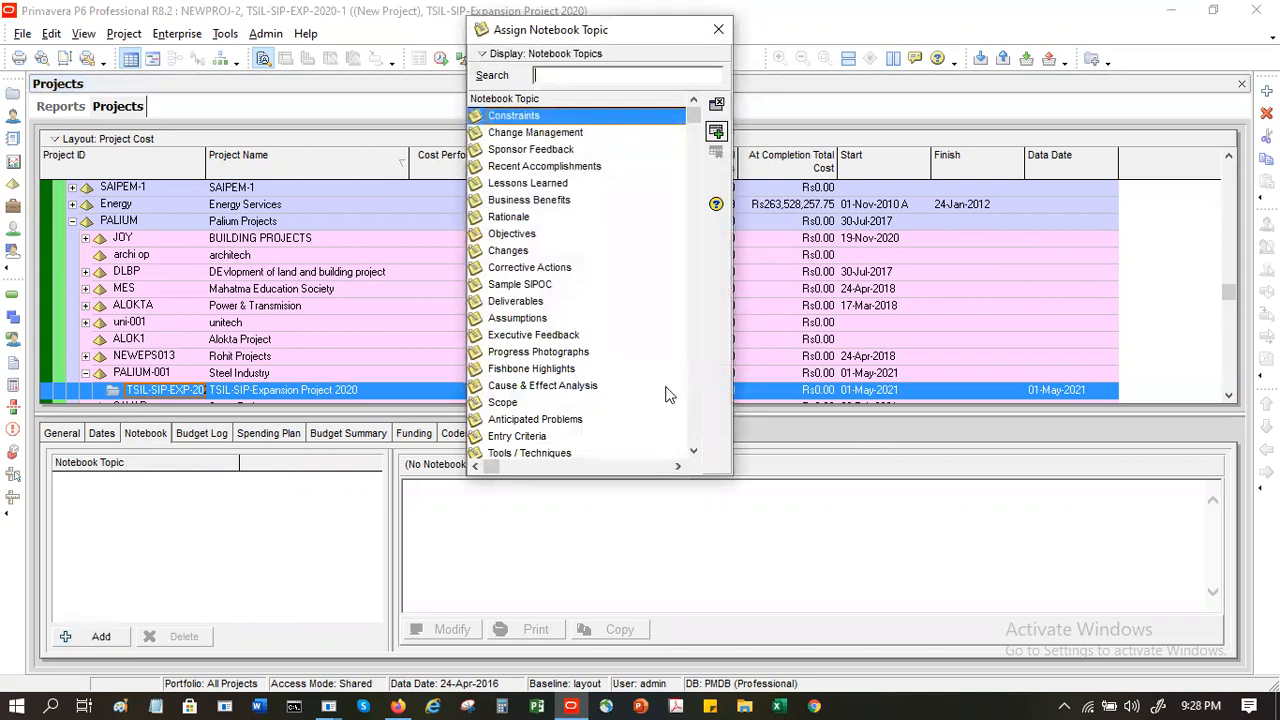
click(510, 301)
click(513, 319)
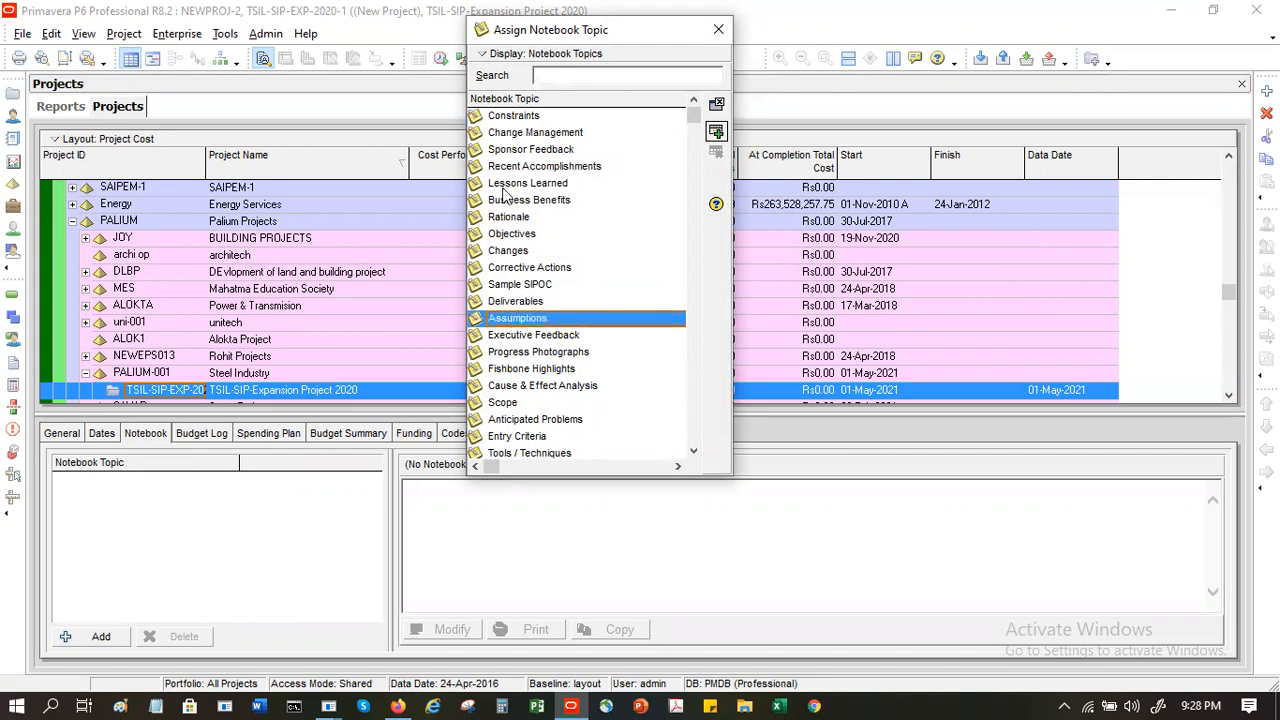
click(508, 238)
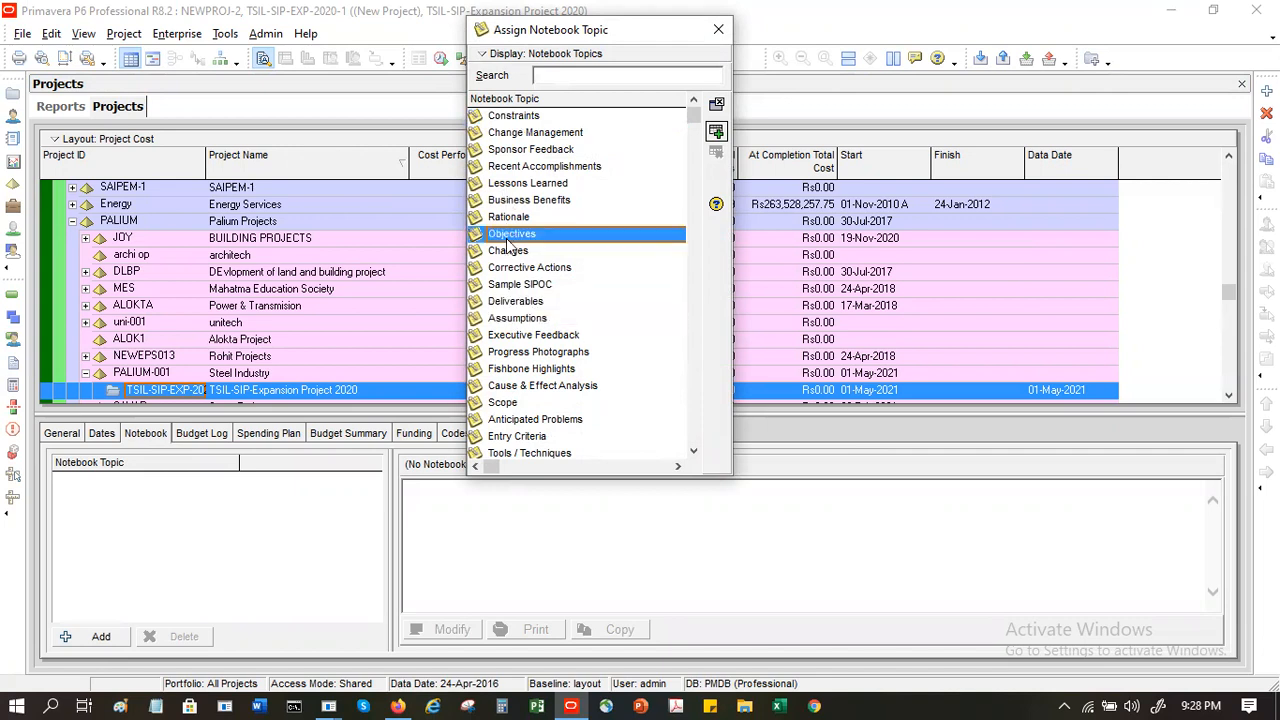
double_click(508, 242)
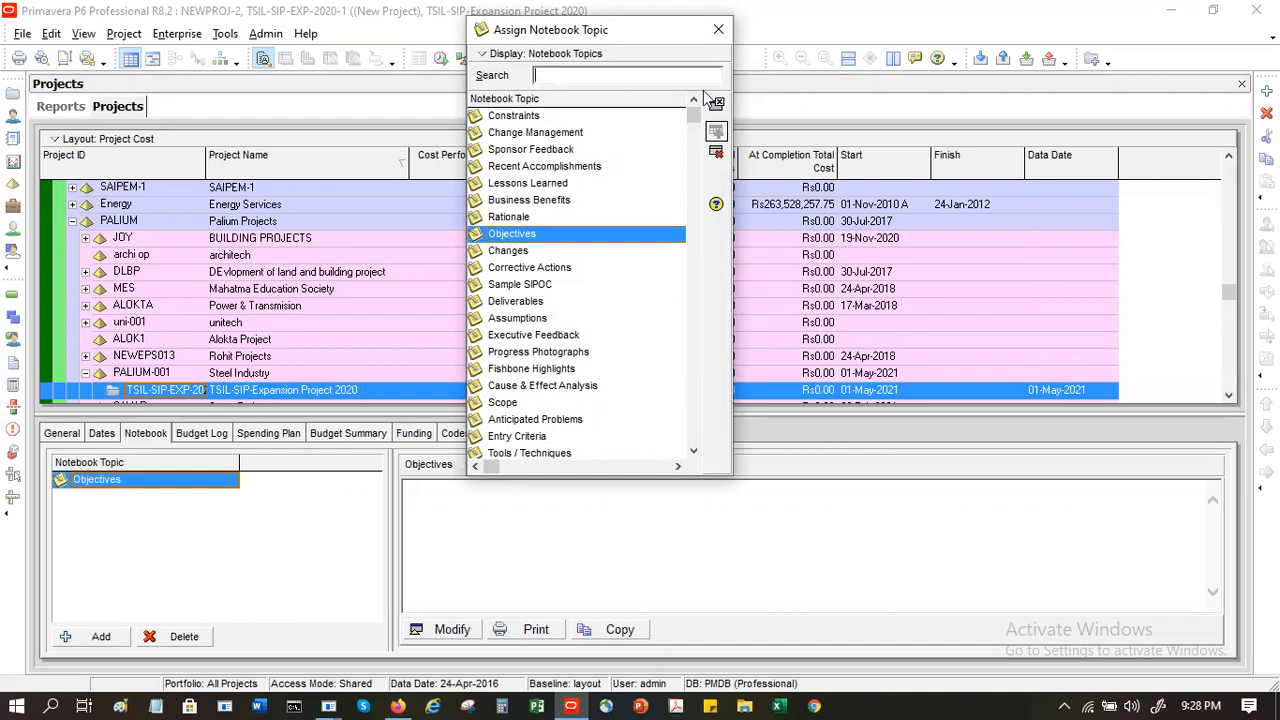
click(720, 30)
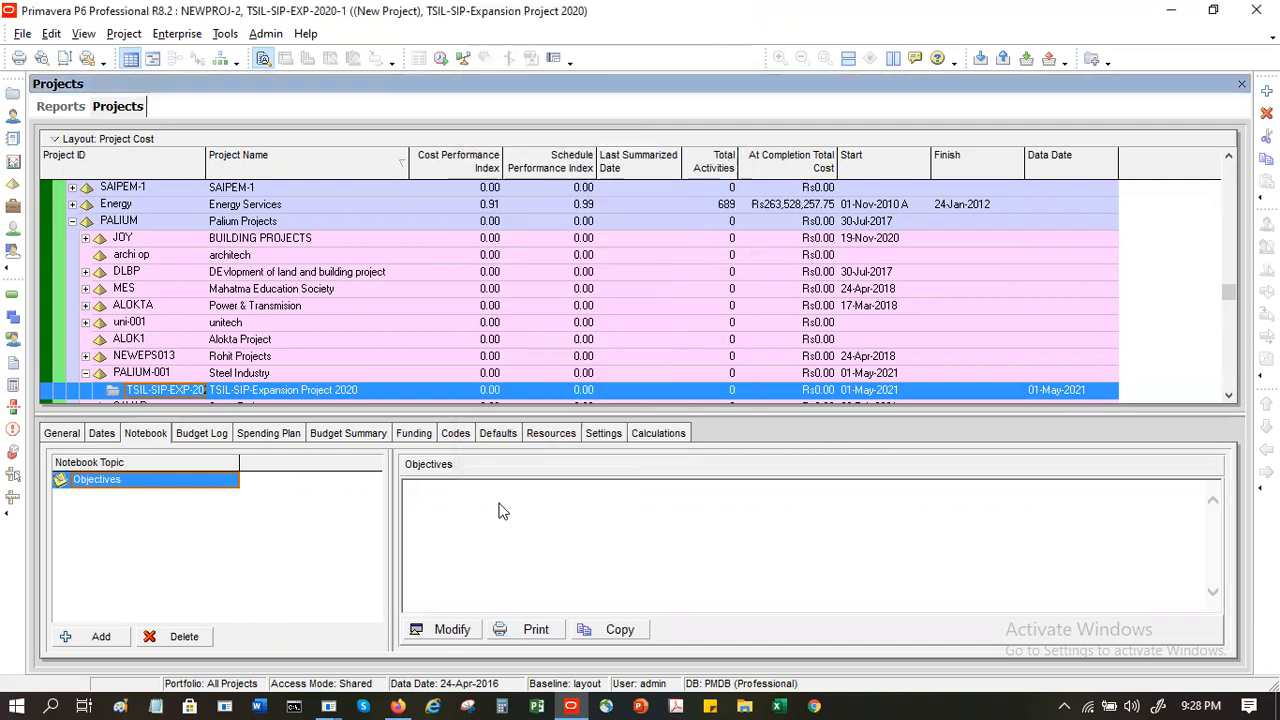
- Open the Objectives note for editing and enter the introductory line "The Project Objectives are -"
click(445, 630)
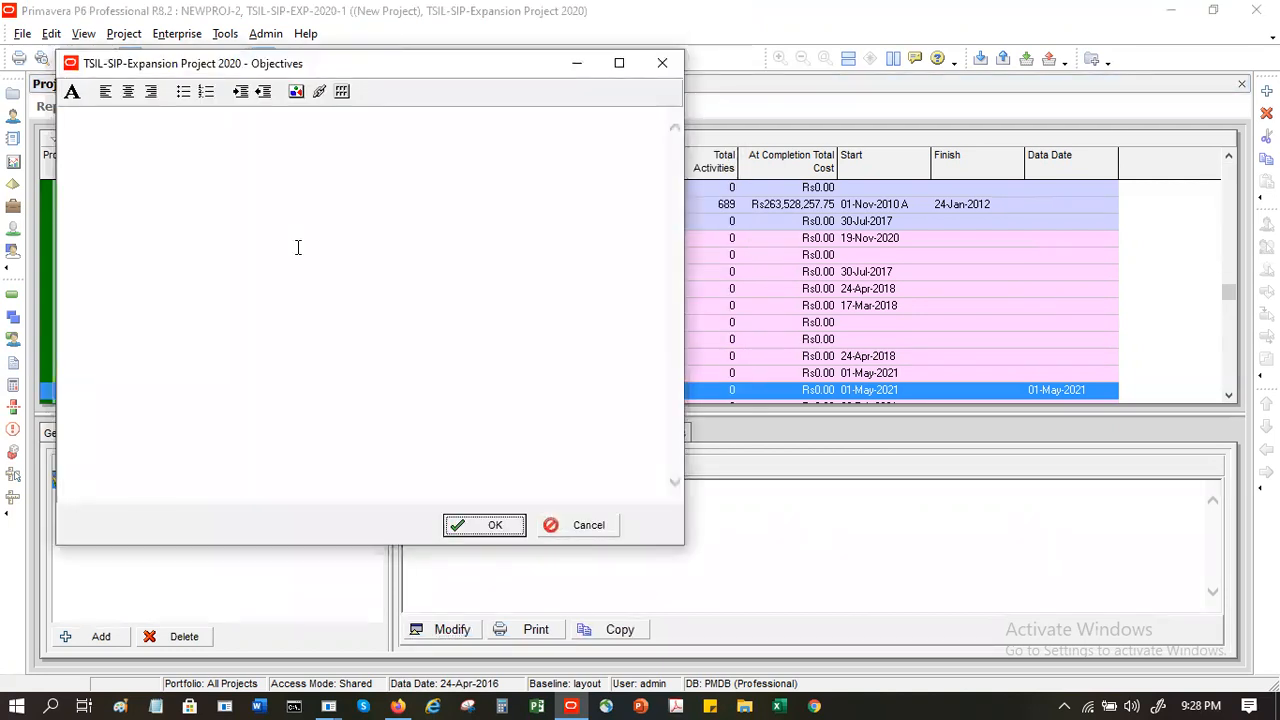
text(The Project Objecties)
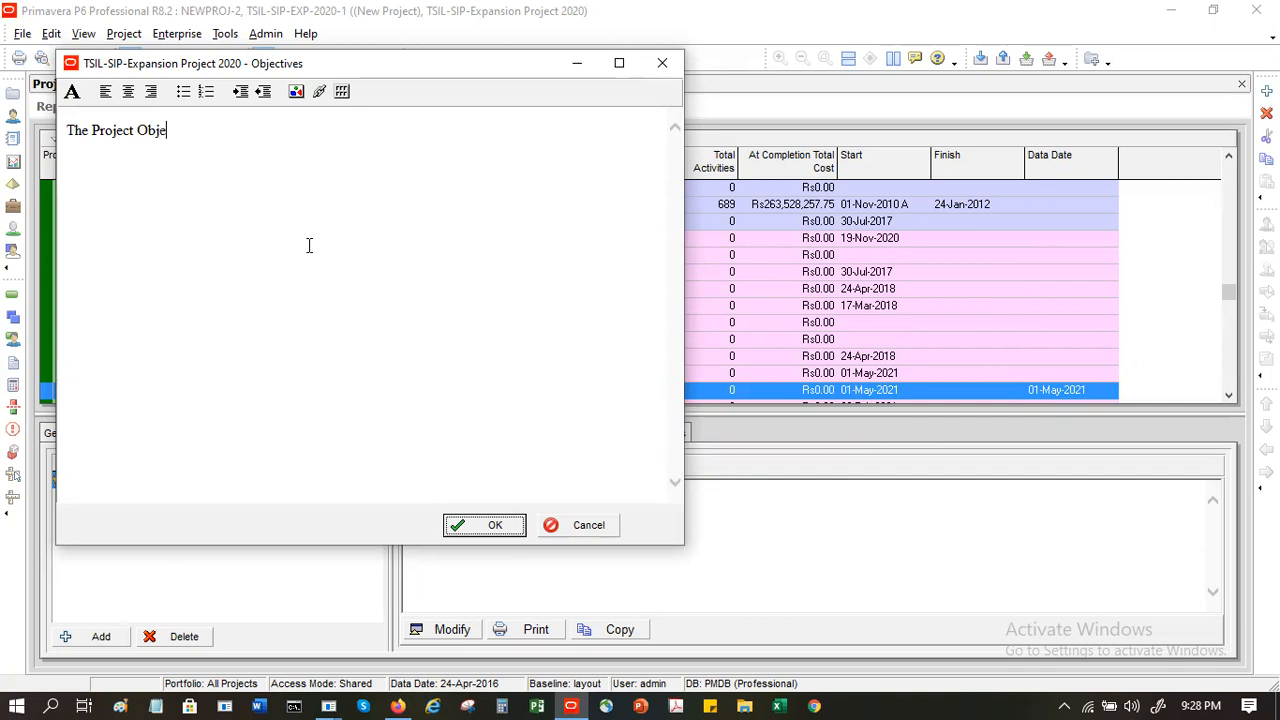
key(BackSpace)
key(BackSpace)
text(ves are -)
- Start a bulleted list below the introductory line with the item "Expansion of existing Sponge Iron Plant"
click(183, 92)
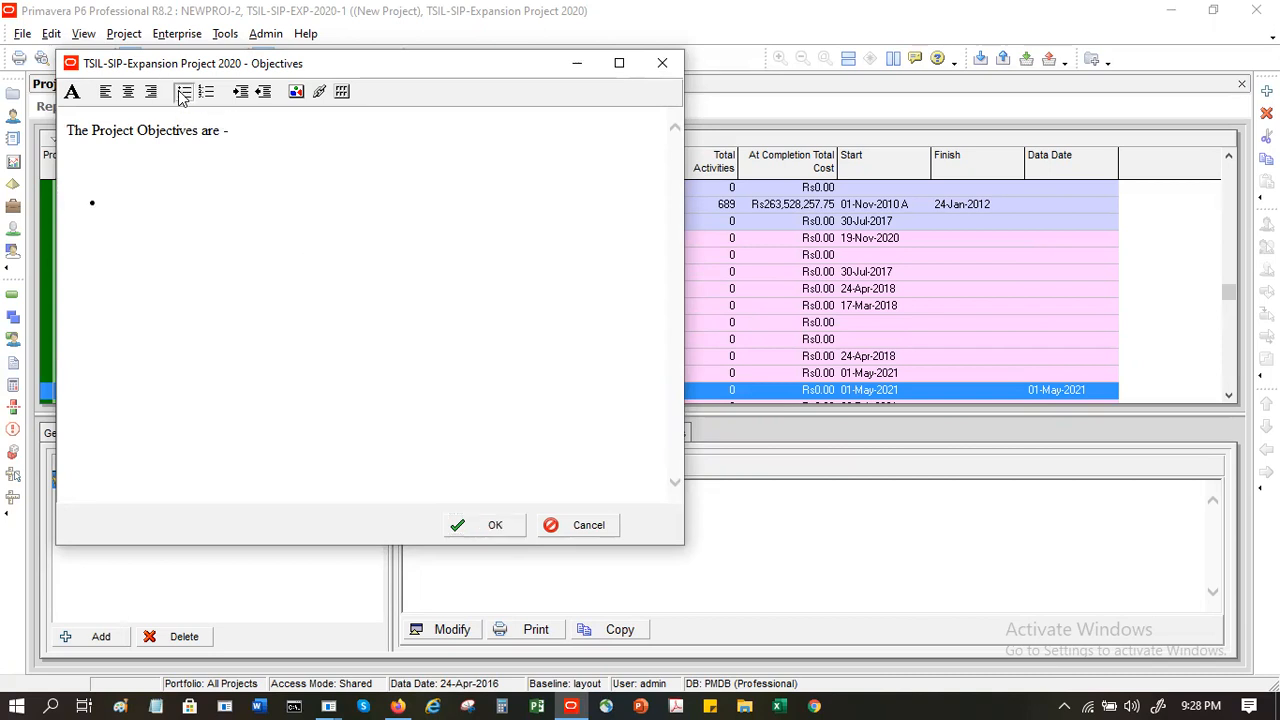
text(Expansion of )
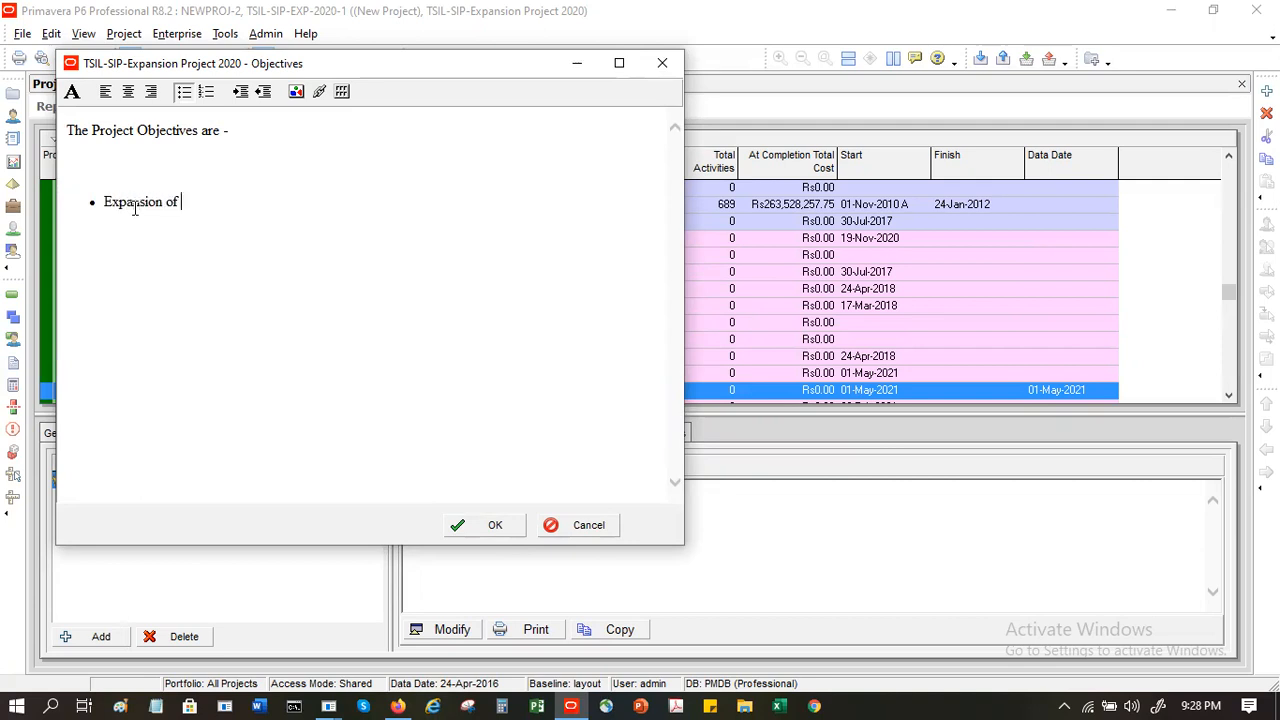
text(existing Sponge I)
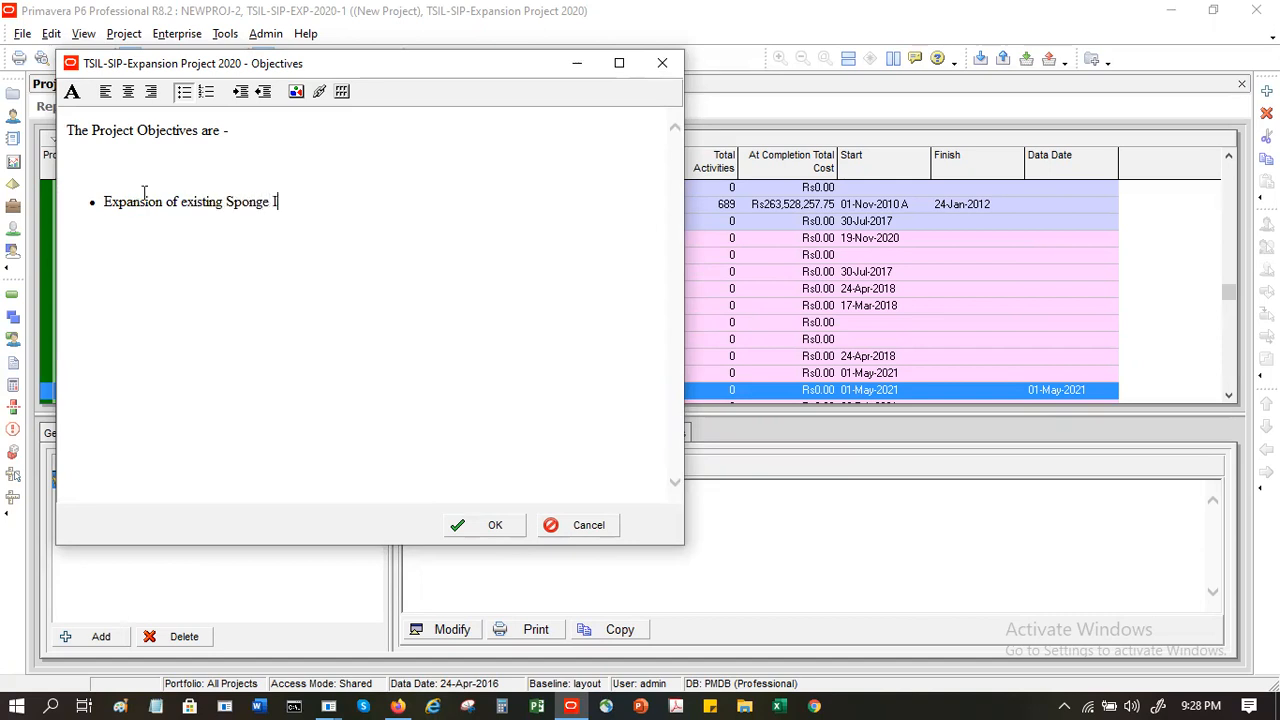
text(ron Plant)
- Add a second bullet, "Building additional infrastructure around 100m of the plant", and save the Objectives note
text(Building )
text(a)
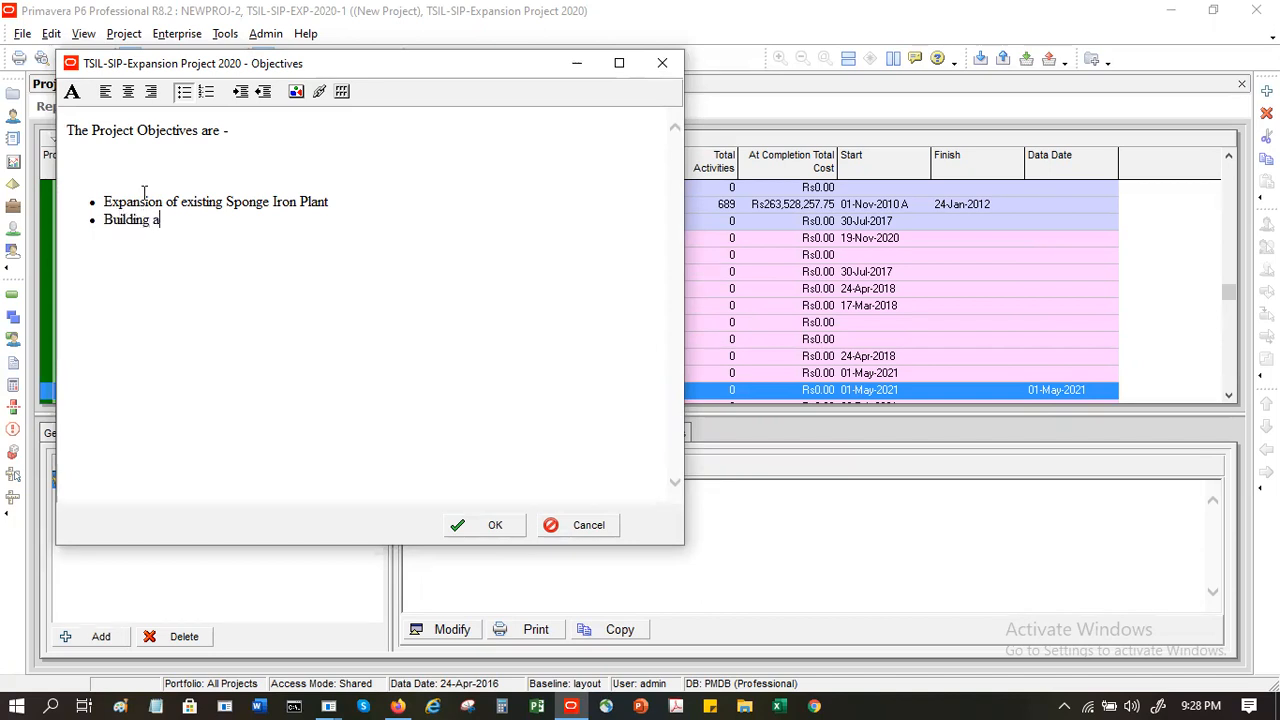
text(dditional infrastructuree)
key(BackSpace)
key(BackSpace)
text(around)
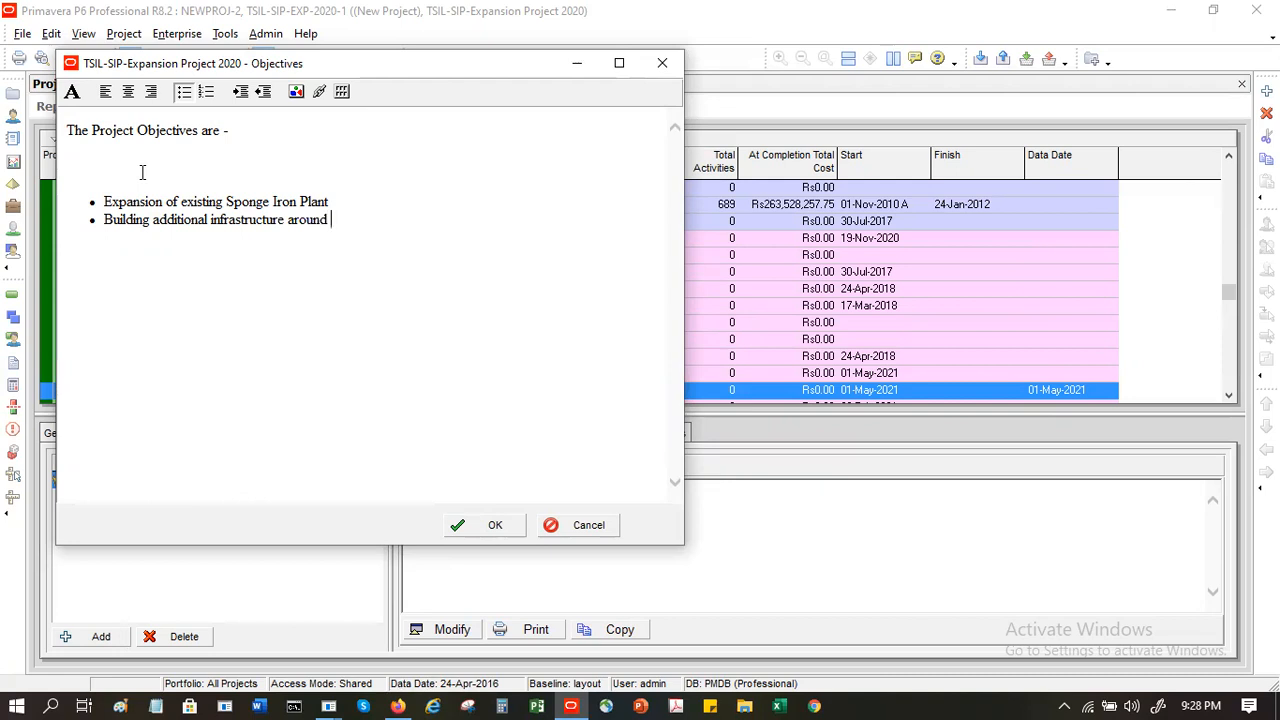
text( 100m of the plant)
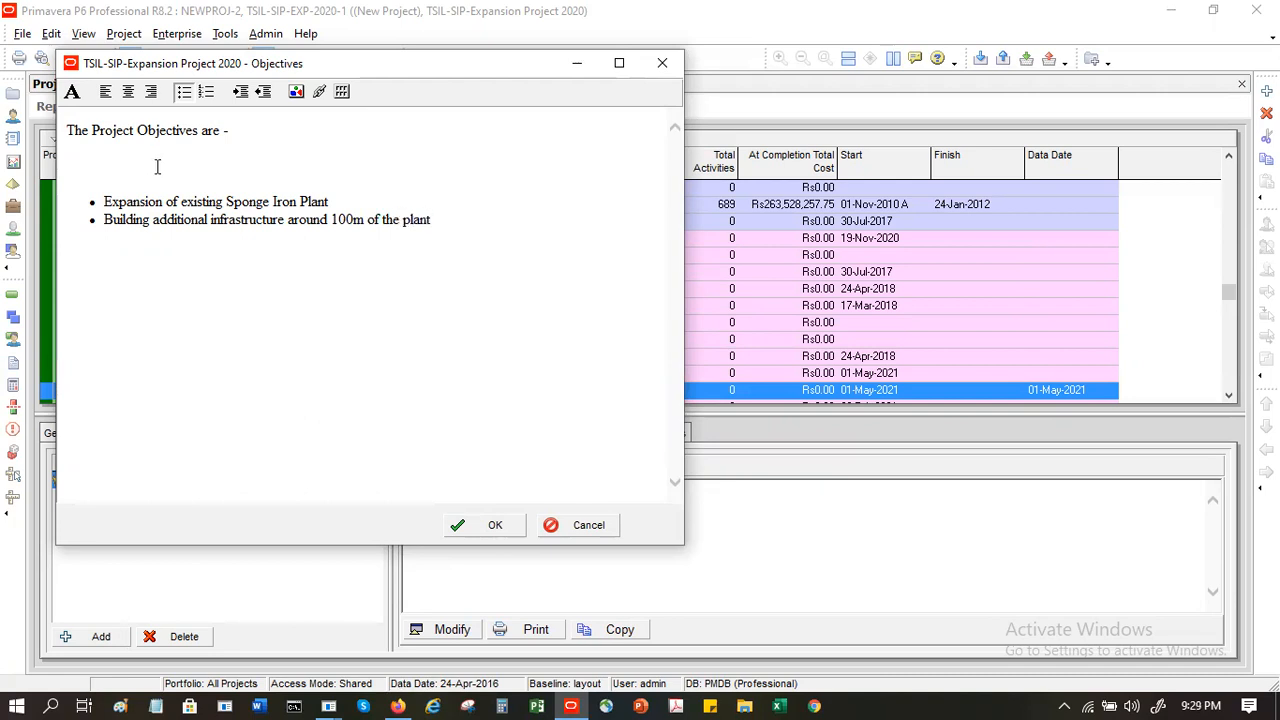
click(468, 527)
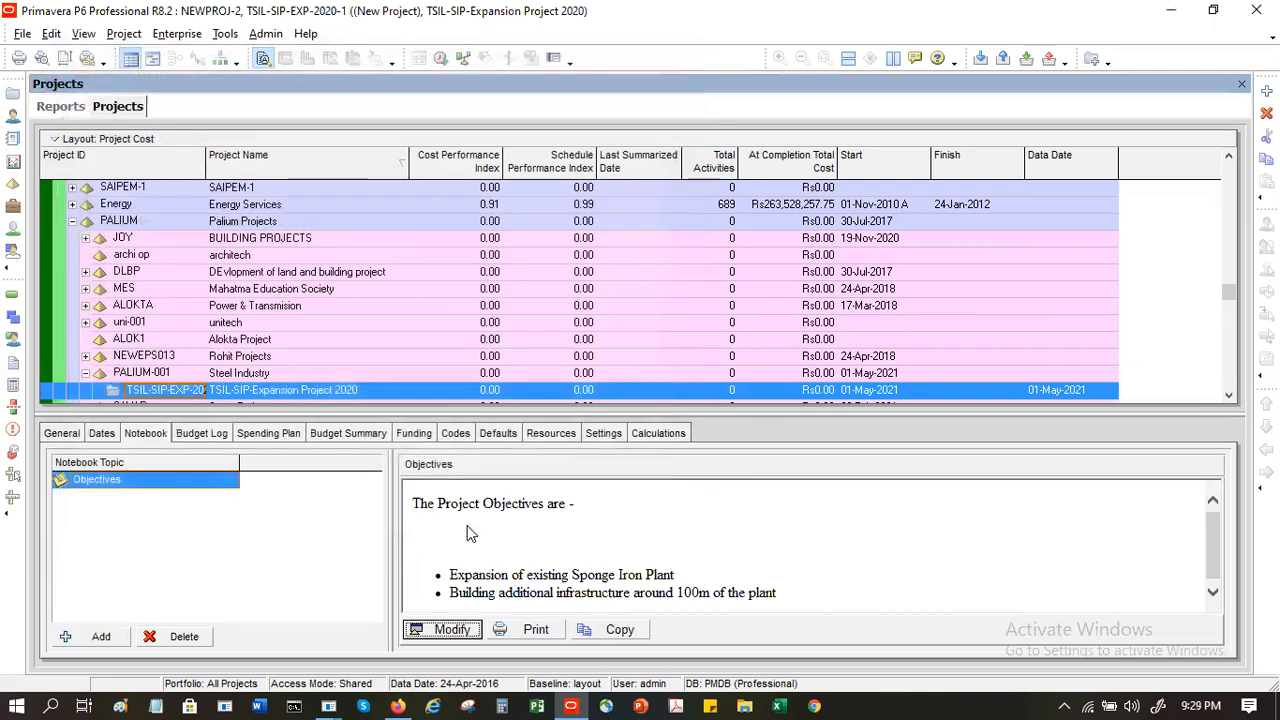
- Find Scope among the available notebook topics and assign it to the project
click(100, 640)
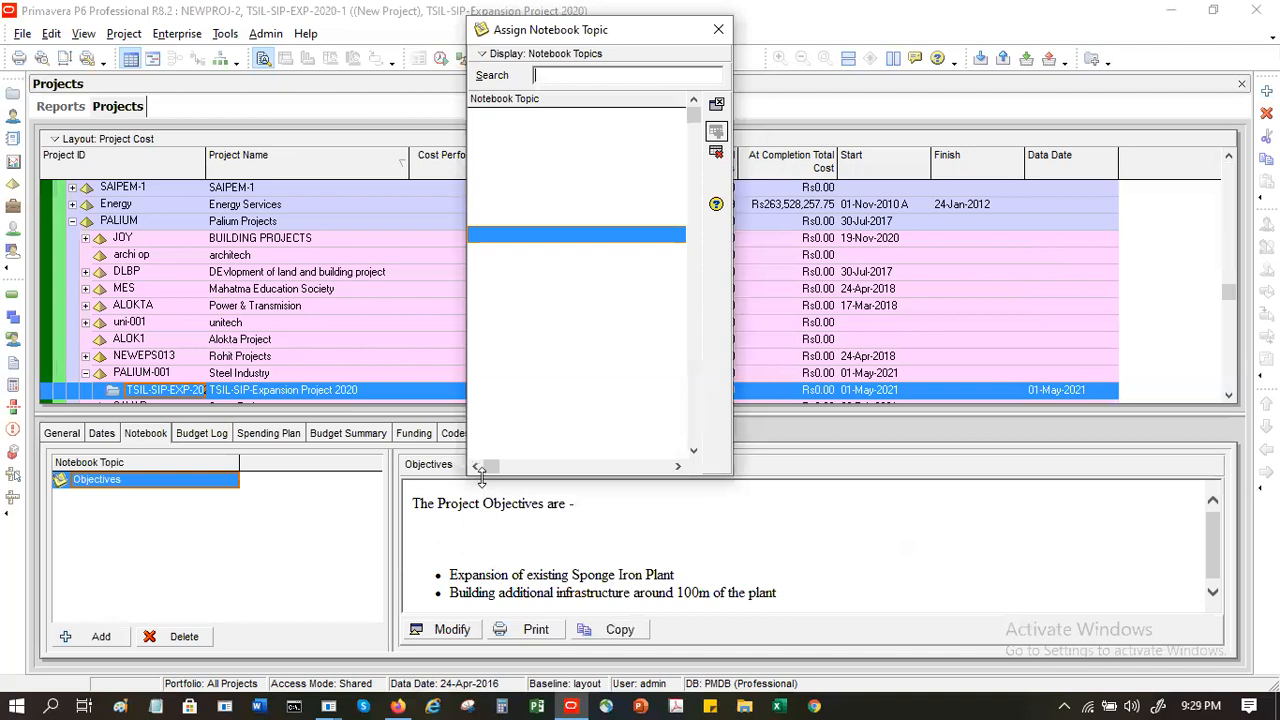
click(530, 186)
click(514, 133)
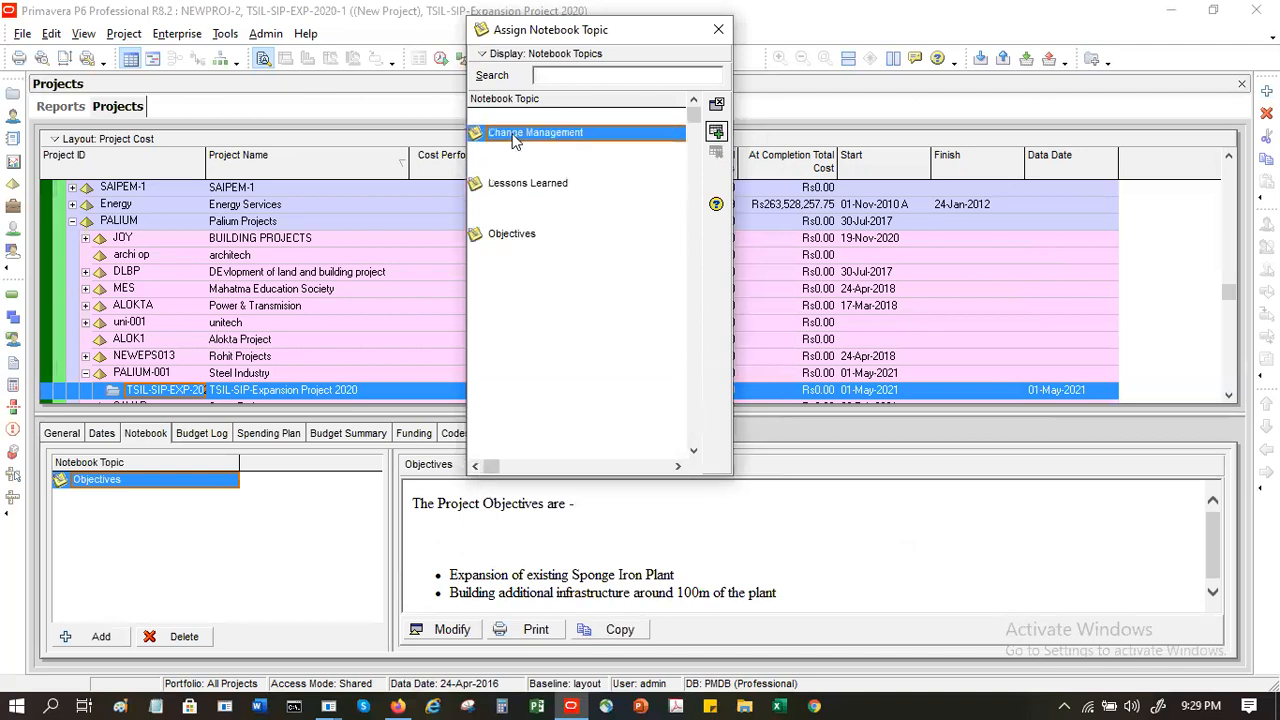
click(510, 118)
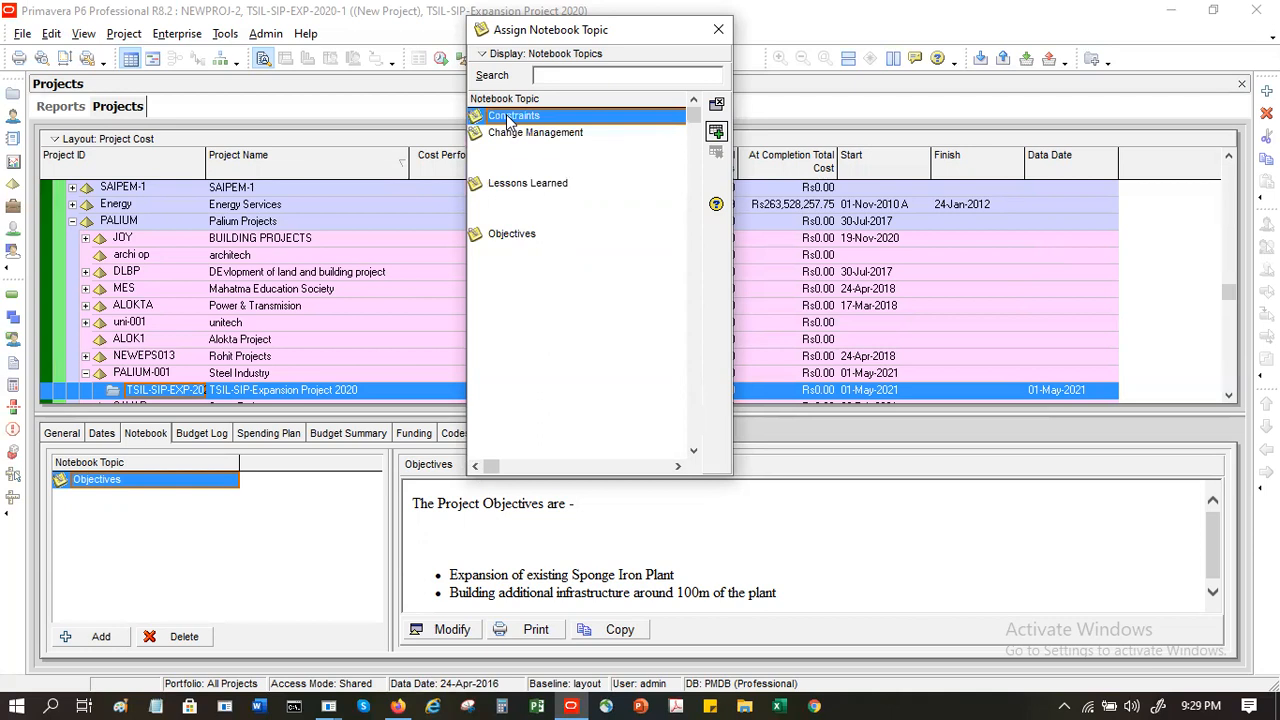
key(Down)
key(Down)
key(Down)
key(Down)
key(Down)
key(Down)
key(Down)
key(Down)
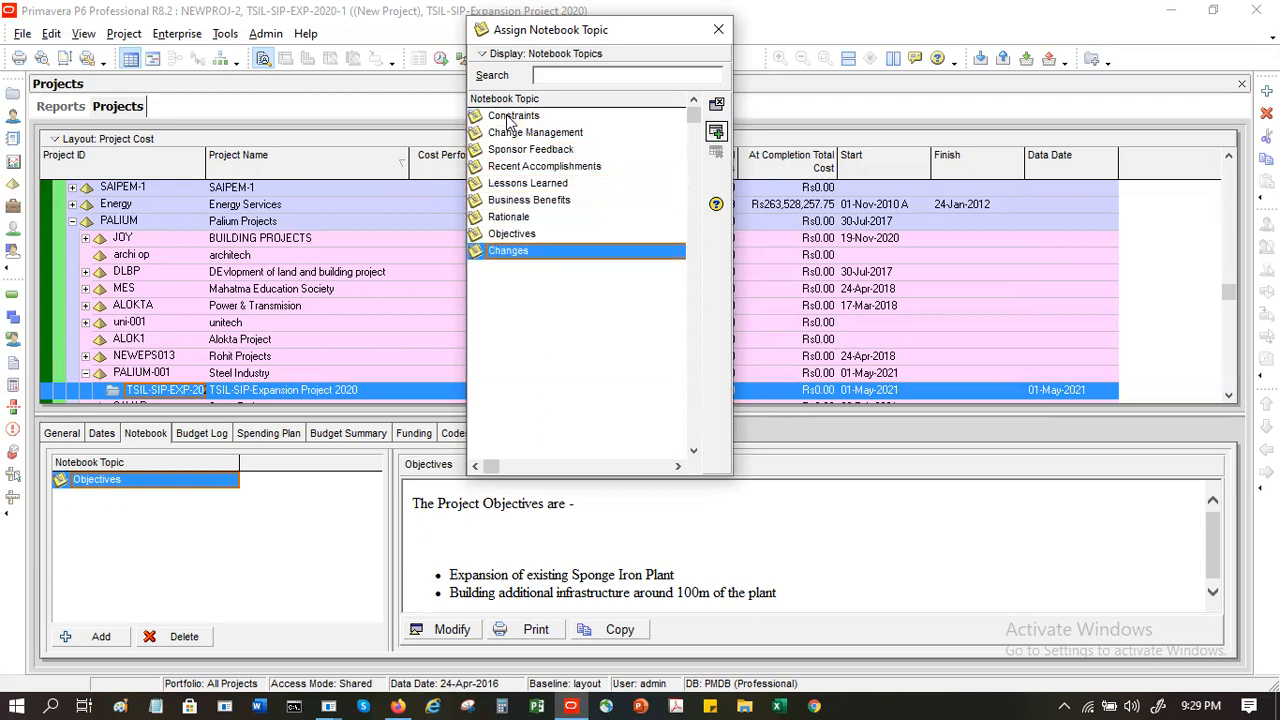
key(Down)
key(Down)
key(Down)
key(Down)
key(Down)
key(Down)
key(Down)
key(Down)
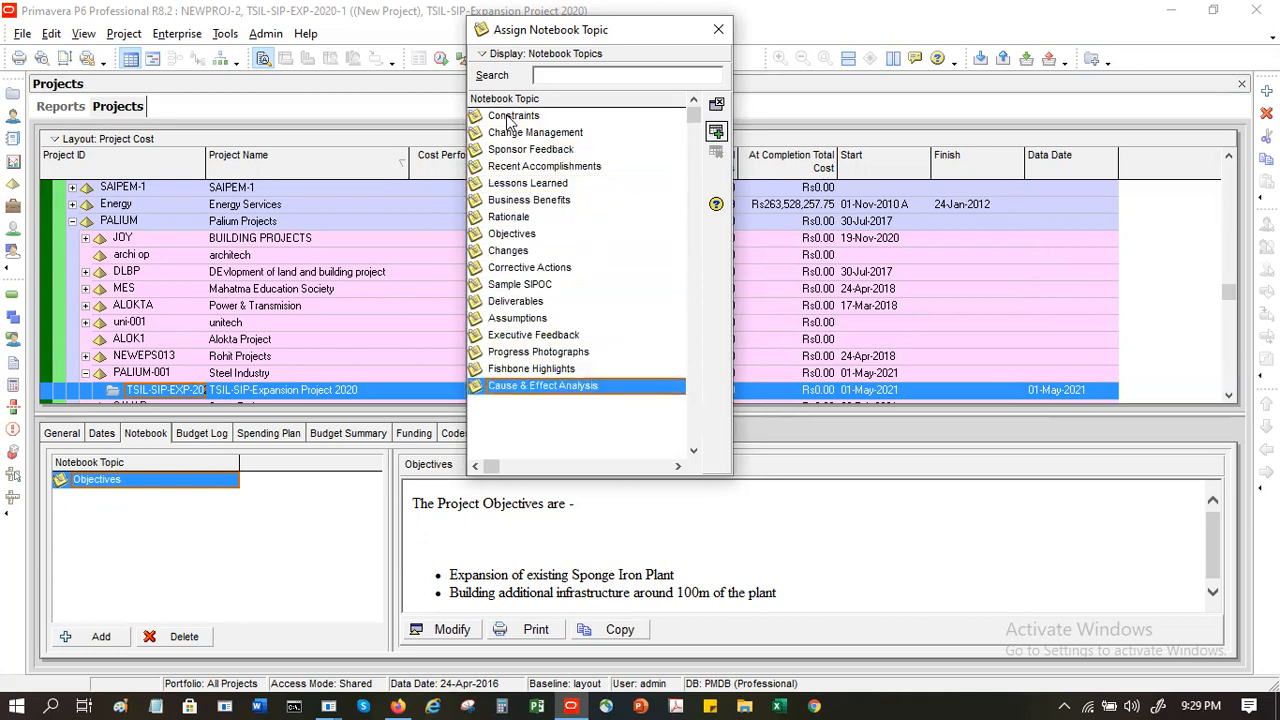
key(Down)
key(Down)
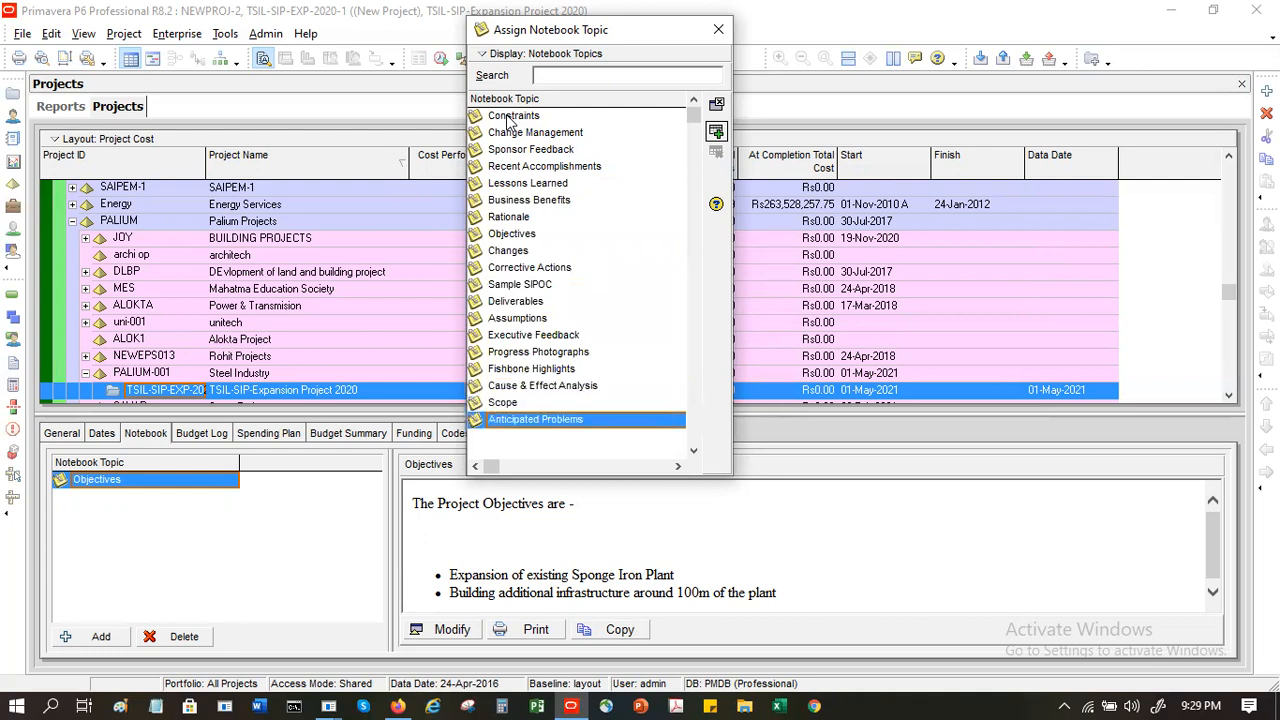
key(Down)
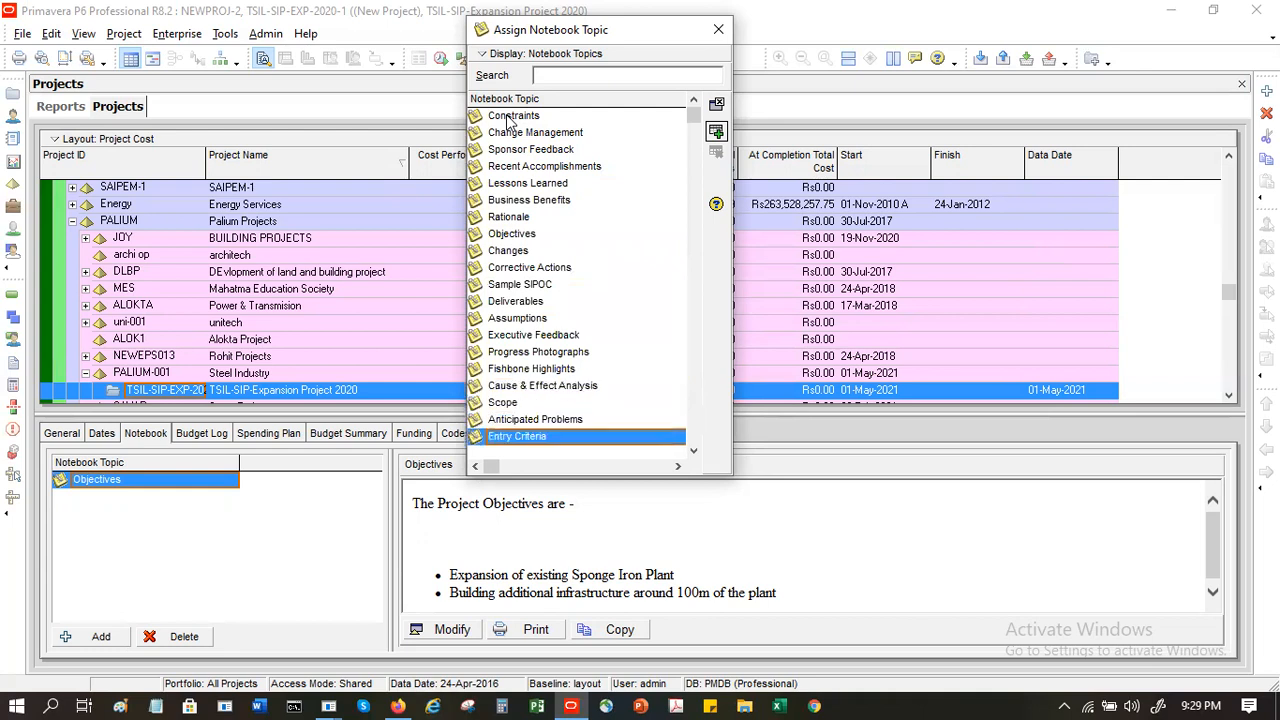
click(565, 338)
click(532, 400)
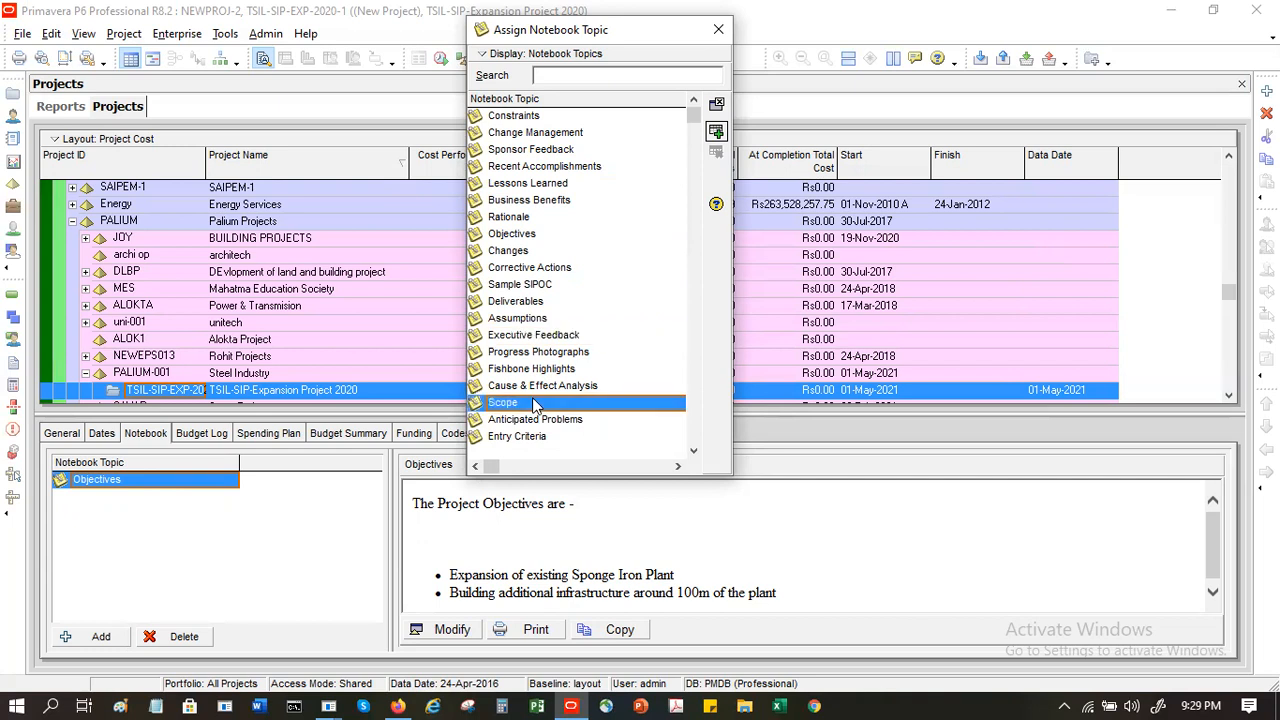
double_click(532, 400)
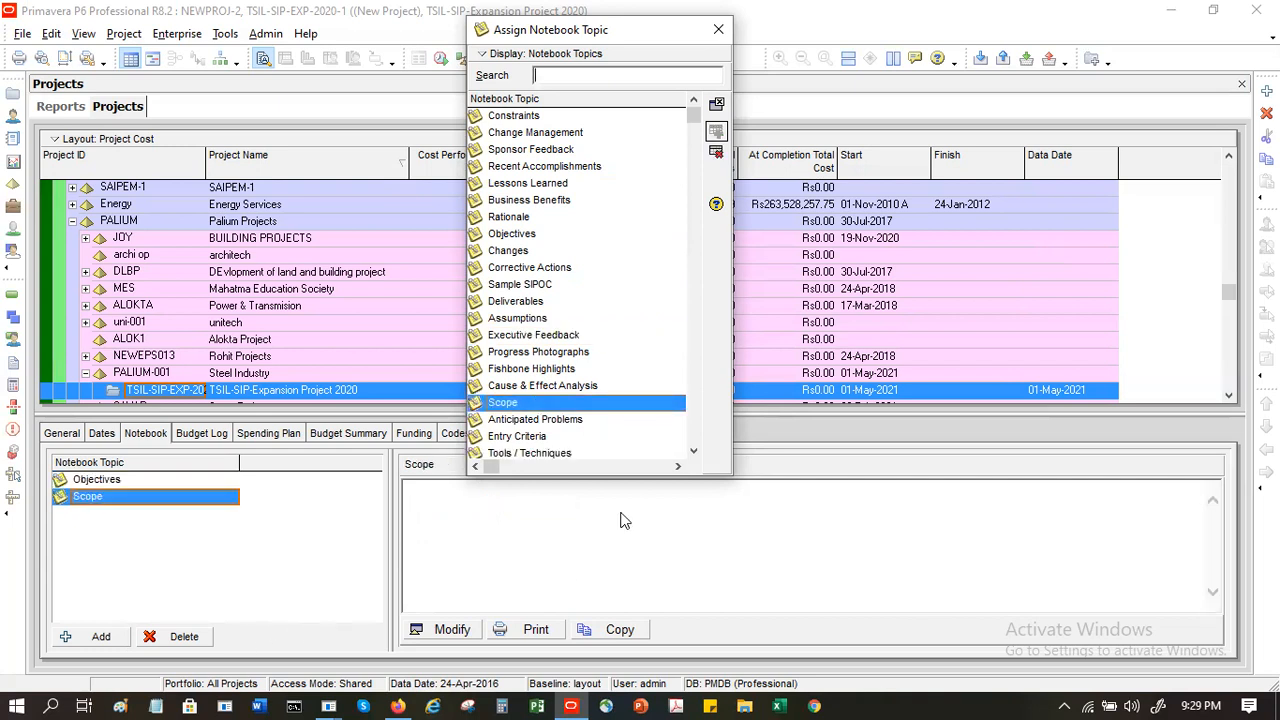
click(718, 29)
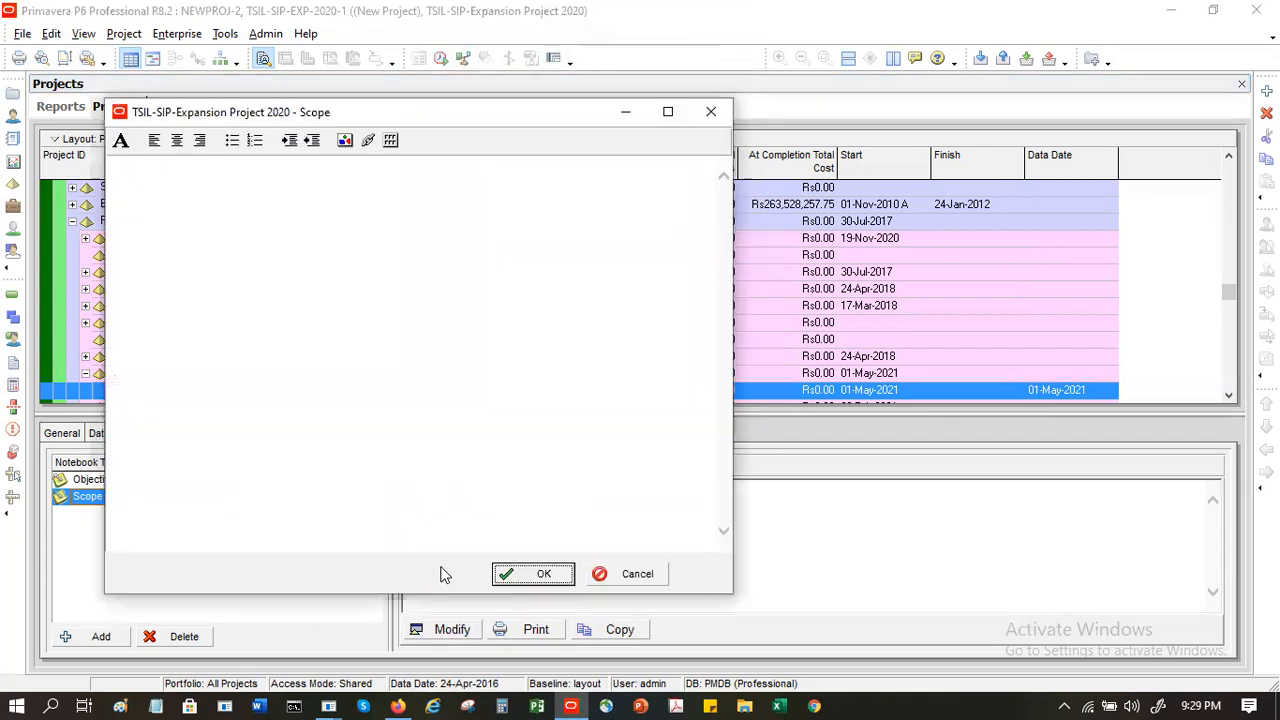
- Open the project's empty Scope note for editing
click(446, 630)
text(Responsibility o)
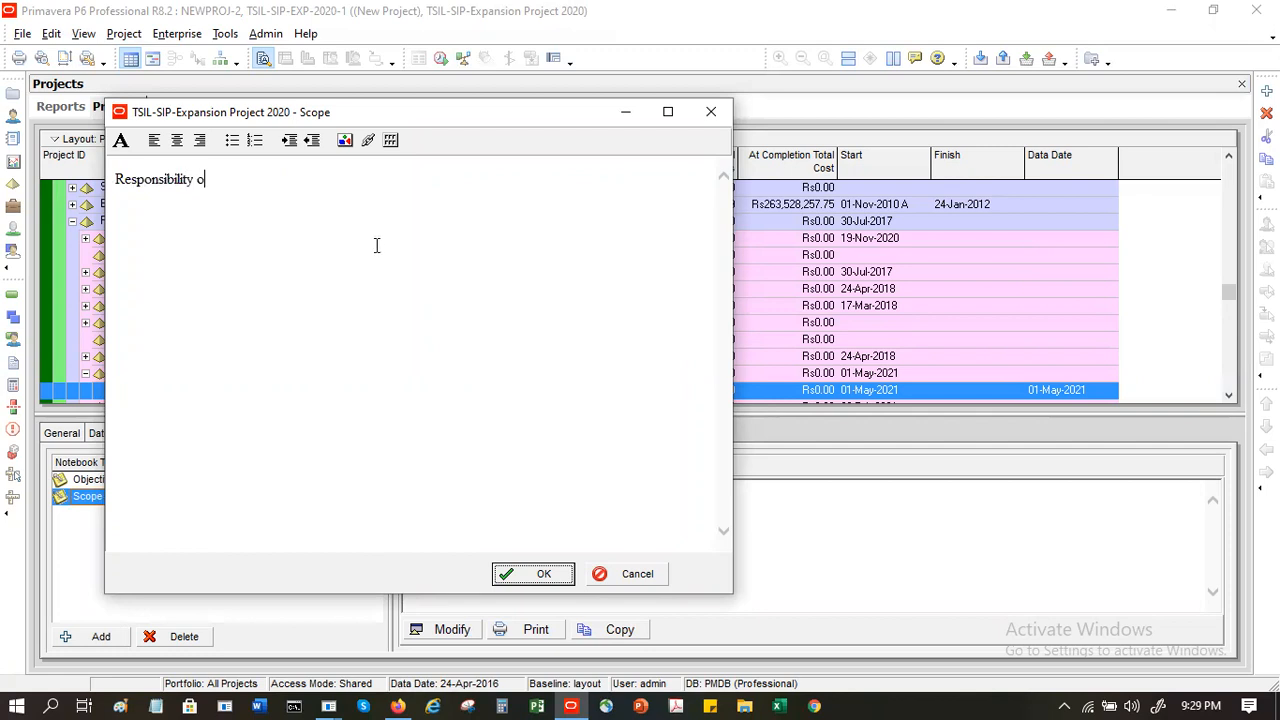
- Enter the introductory line "Responsibility of the respective stakeholders are -" in the Scope note
text(f the respective stakeh)
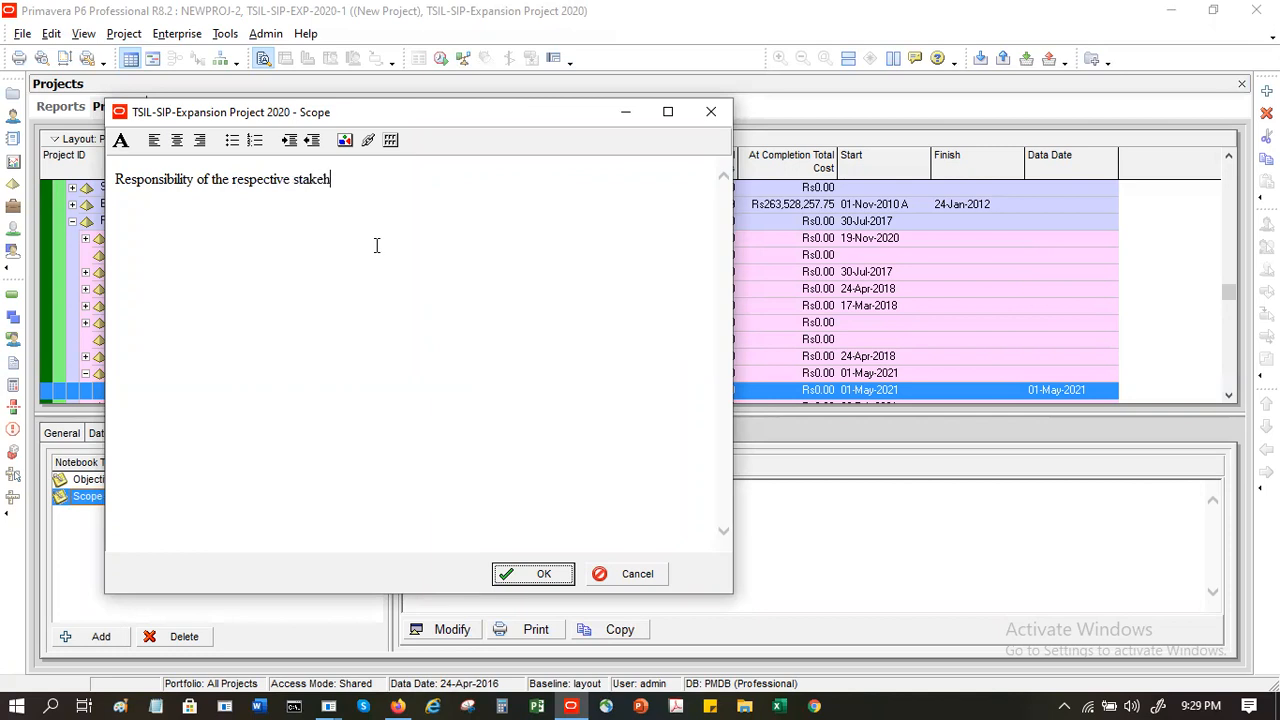
text(olders a)
key(BackSpace)
text(are -)
key(Return)
- Add the line "1. TSIL will do the following" below the introduction, followed by an empty line
text(1. TSIL will do the following)
key(Return)
key(Return)
- Add the line "2 . Vendor will do the following" below the empty line in the Scope note
text(2 ..)
key(BackSpace)
key(BackSpace)
text(. Vendor will do the following)
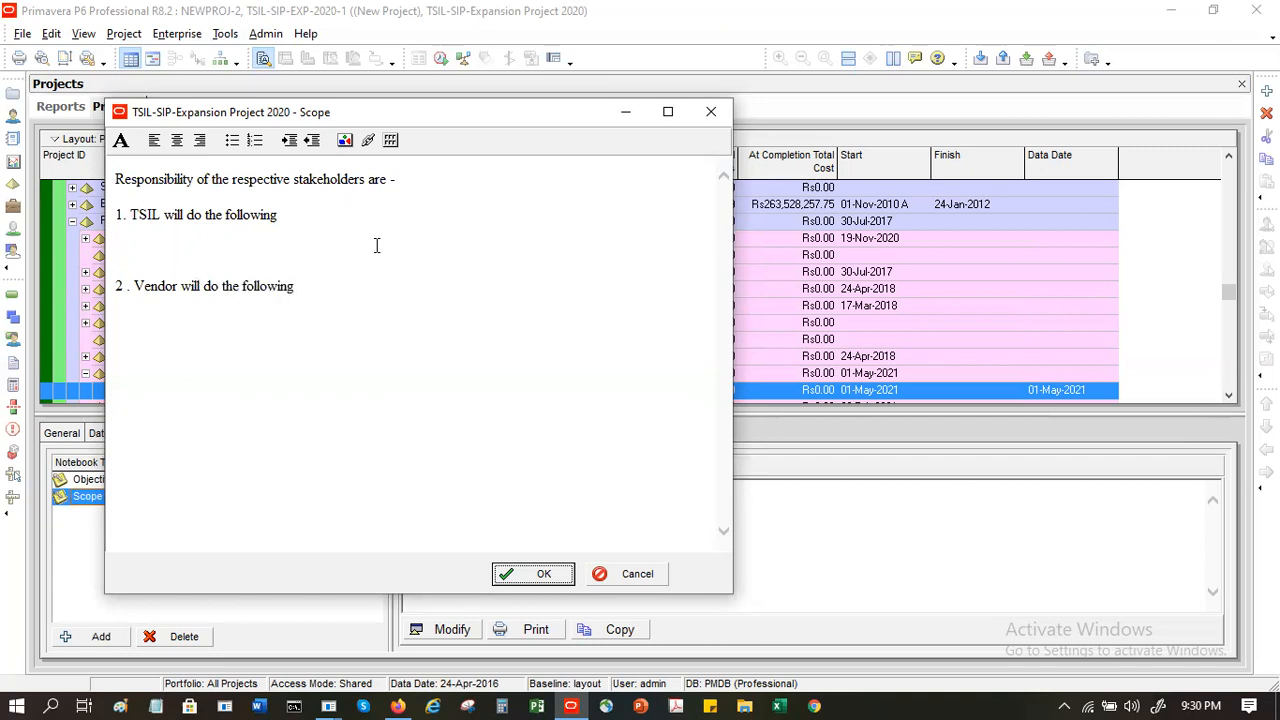
- Enter the indented items a, b, c, d and e on separate lines below the Vendor line
key(Return)
key(Return)
click(256, 140)
click(309, 141)
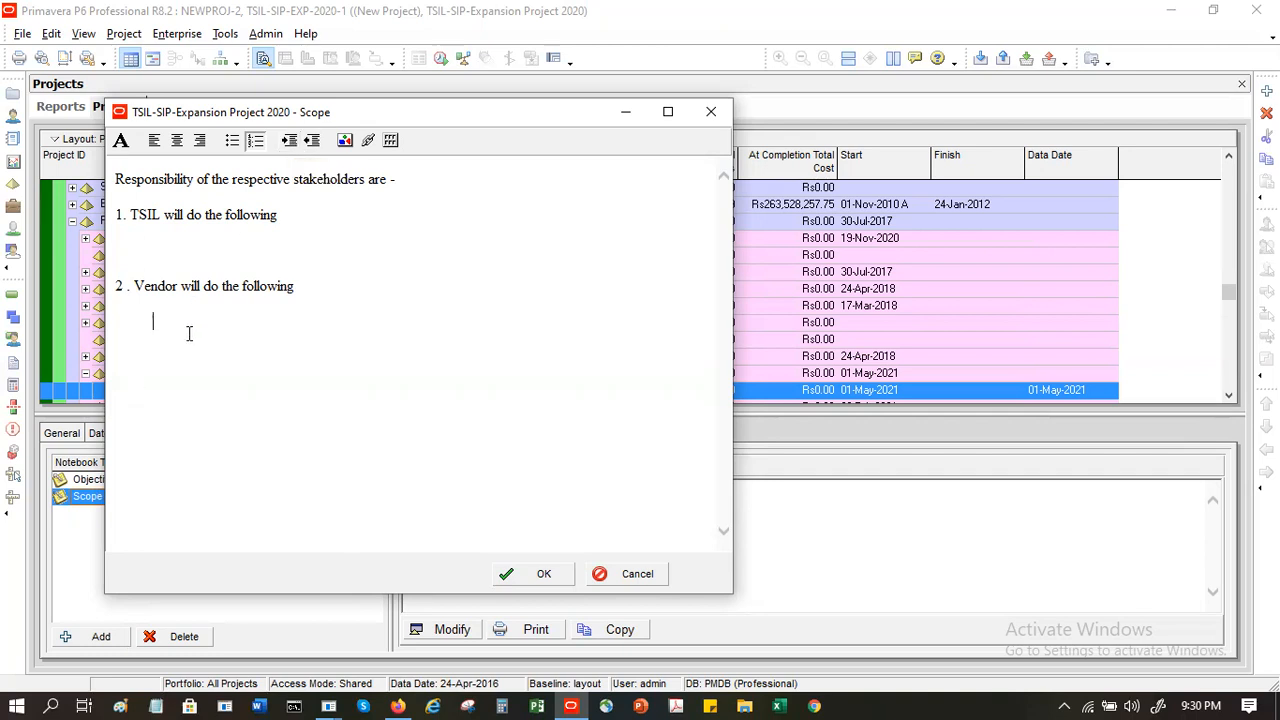
text(a )
text(b)
key(Return)
text(c)
key(Return)
text(d)
text(e)
- End the TSIL line with a hyphen and start a bulleted list on the empty line below it
click(288, 250)
text(-)
click(291, 215)
click(232, 142)
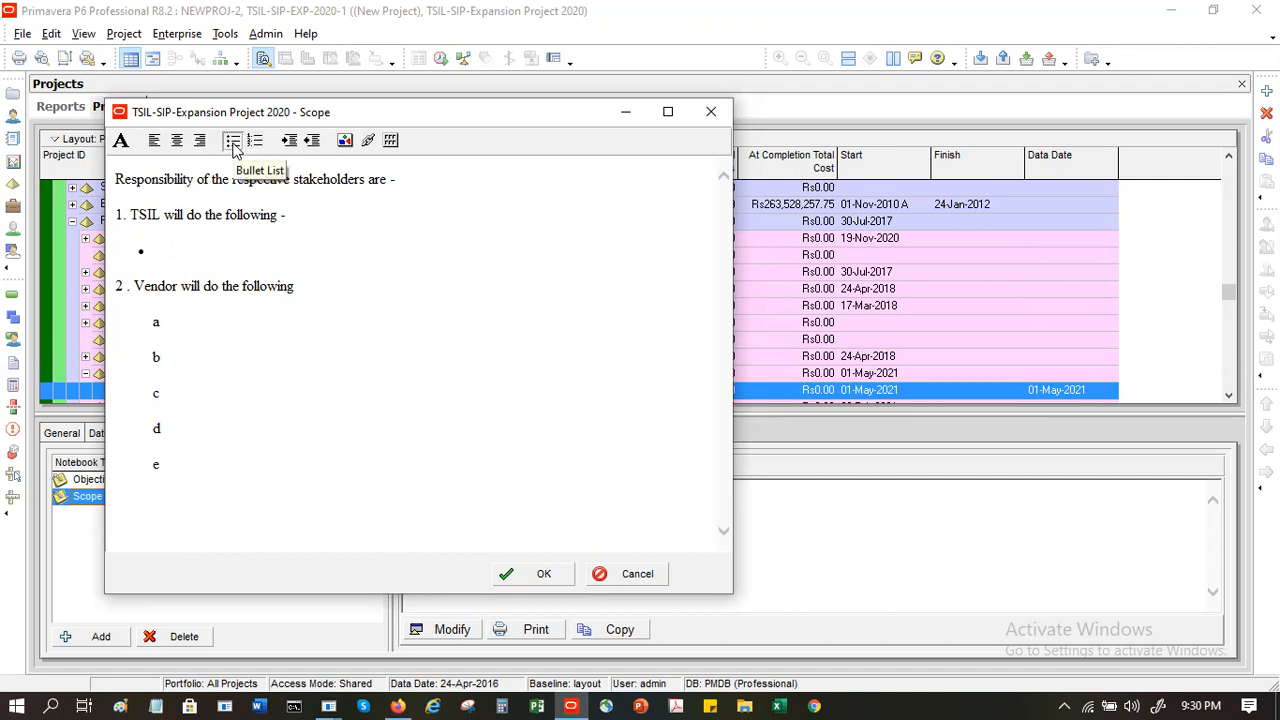
- Enter "Provide Project Sponsorship" as the first TSIL bullet, start another bullet, and save the Scope note
text(Provi)
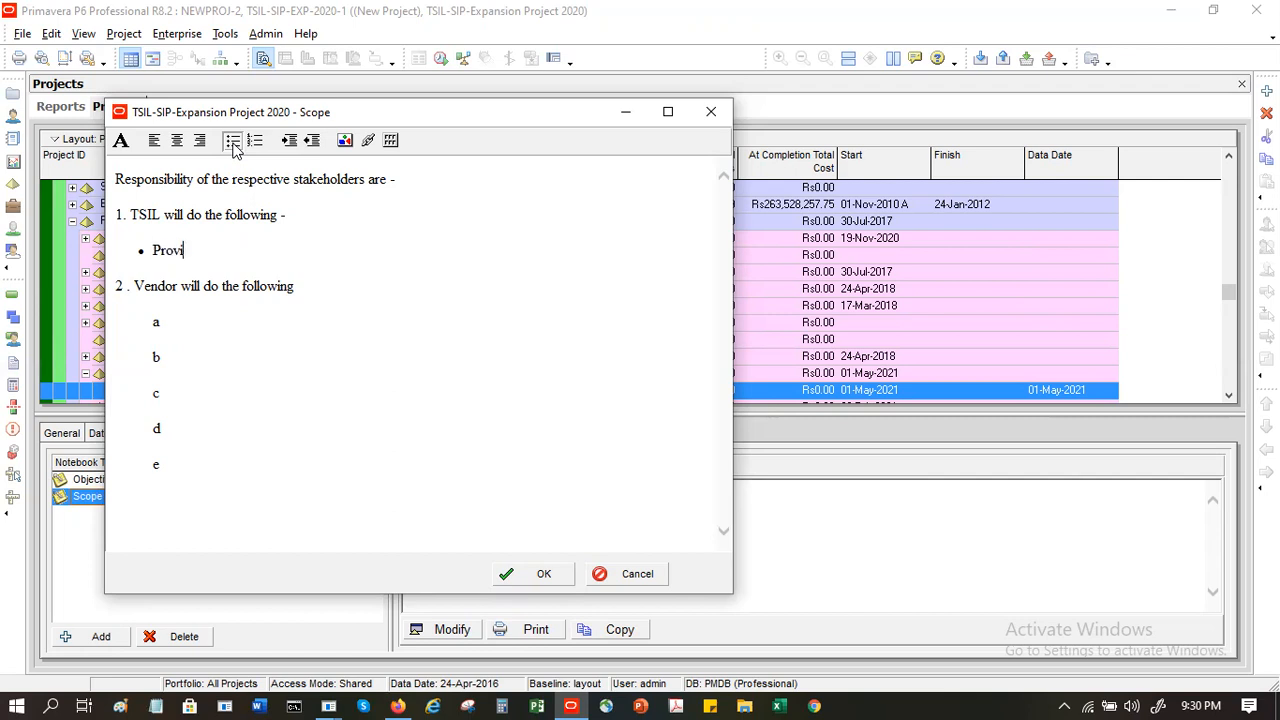
text(de Projec )
text( Sponsorsh)
key(BackSpace)
key(BackSpace)
text(ship)
key(Return)
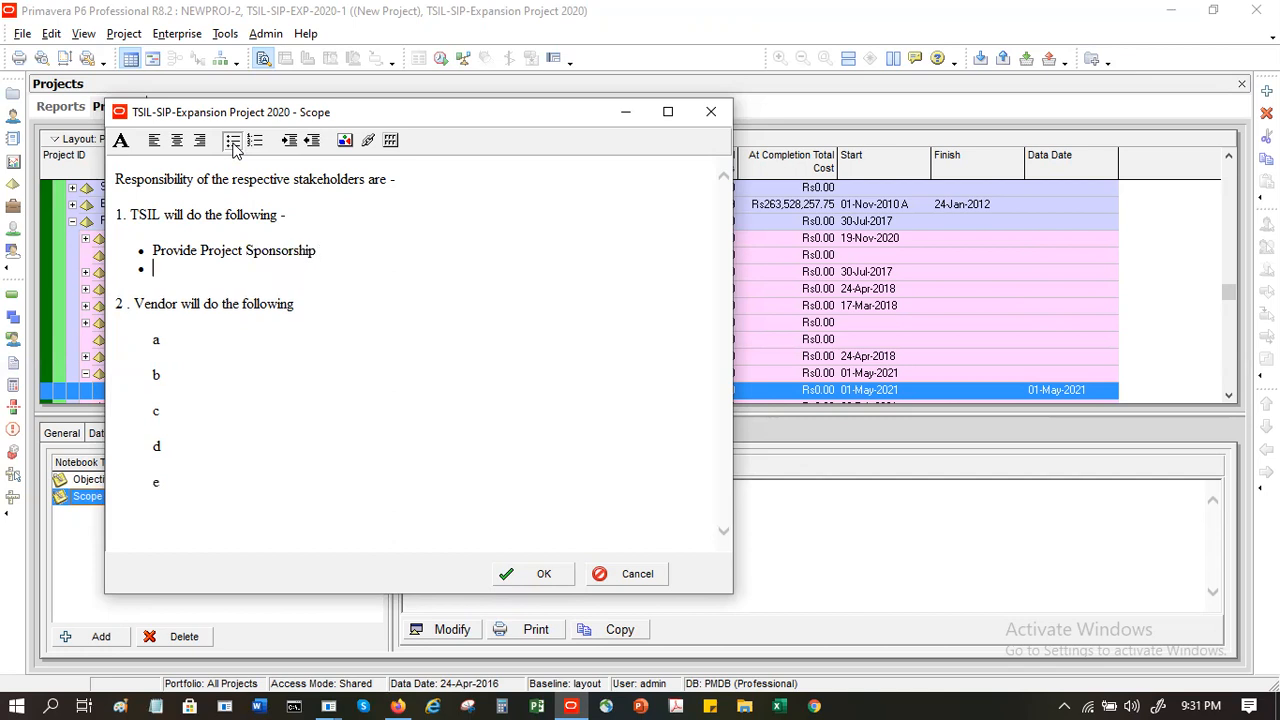
click(566, 583)
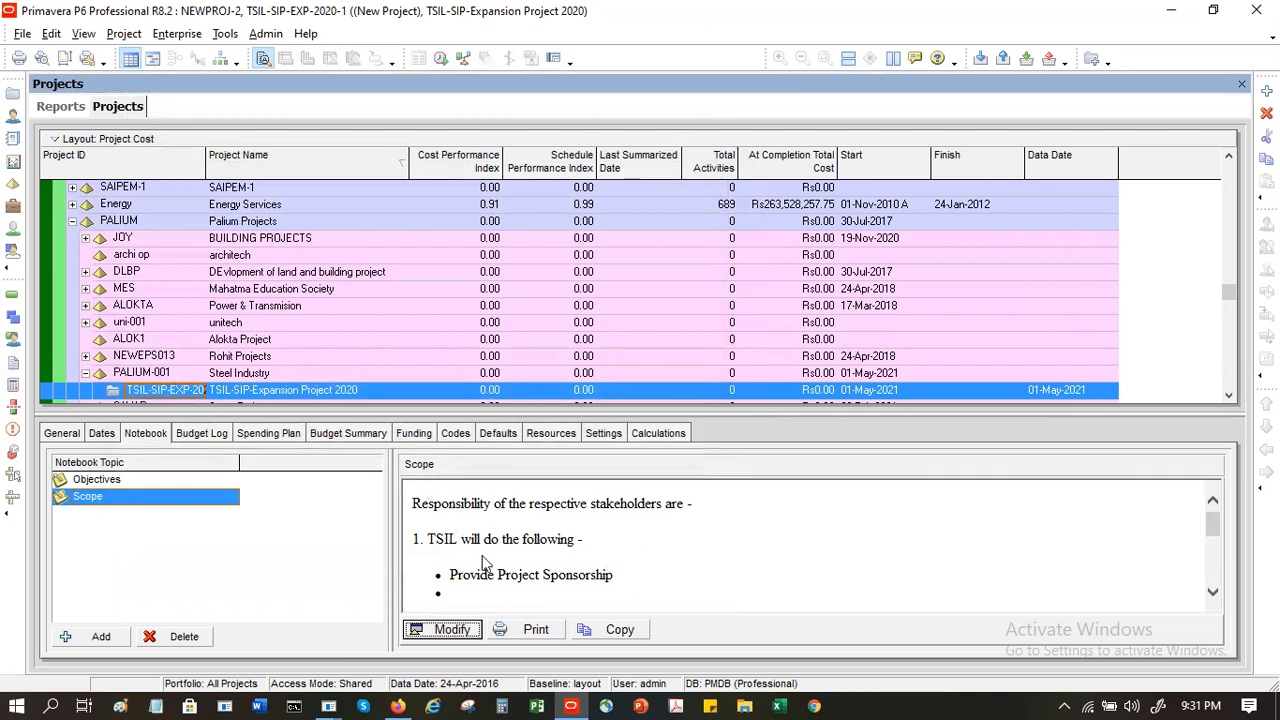
- Set the project's original budget to Rs10,000,000 in the budget log
click(219, 439)
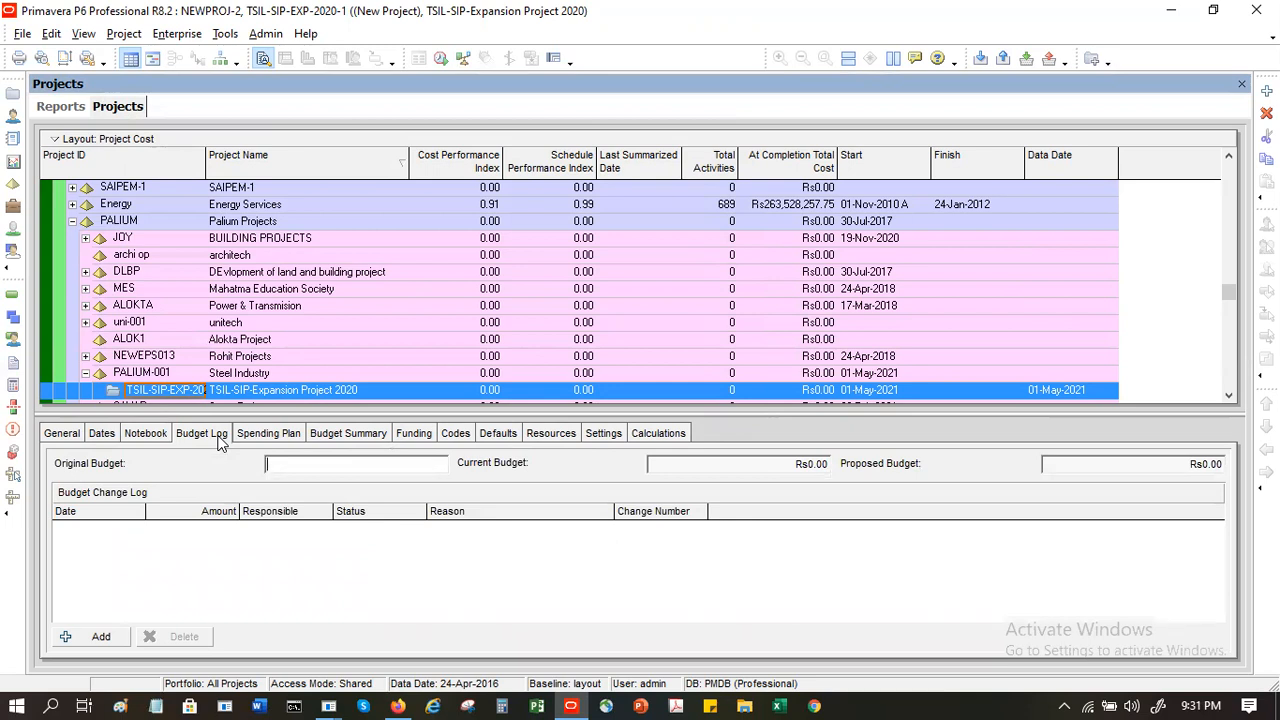
text(10000000)
key(Tab)
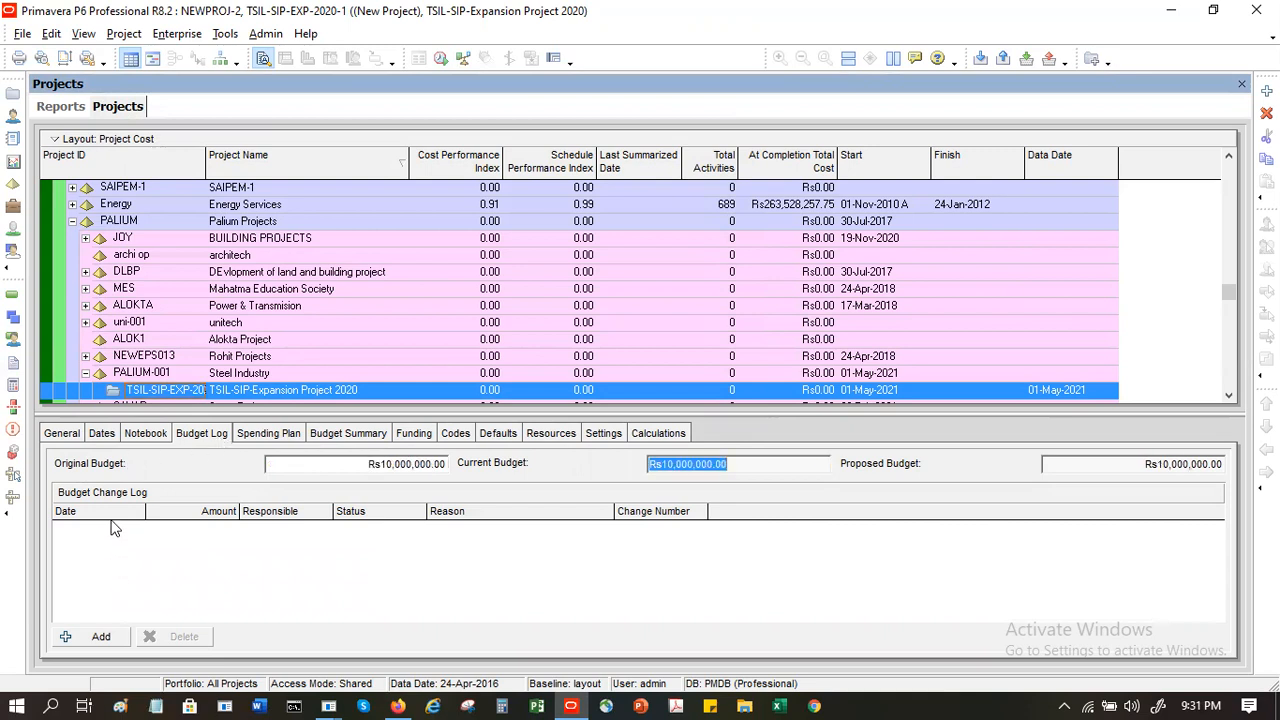
click(763, 462)
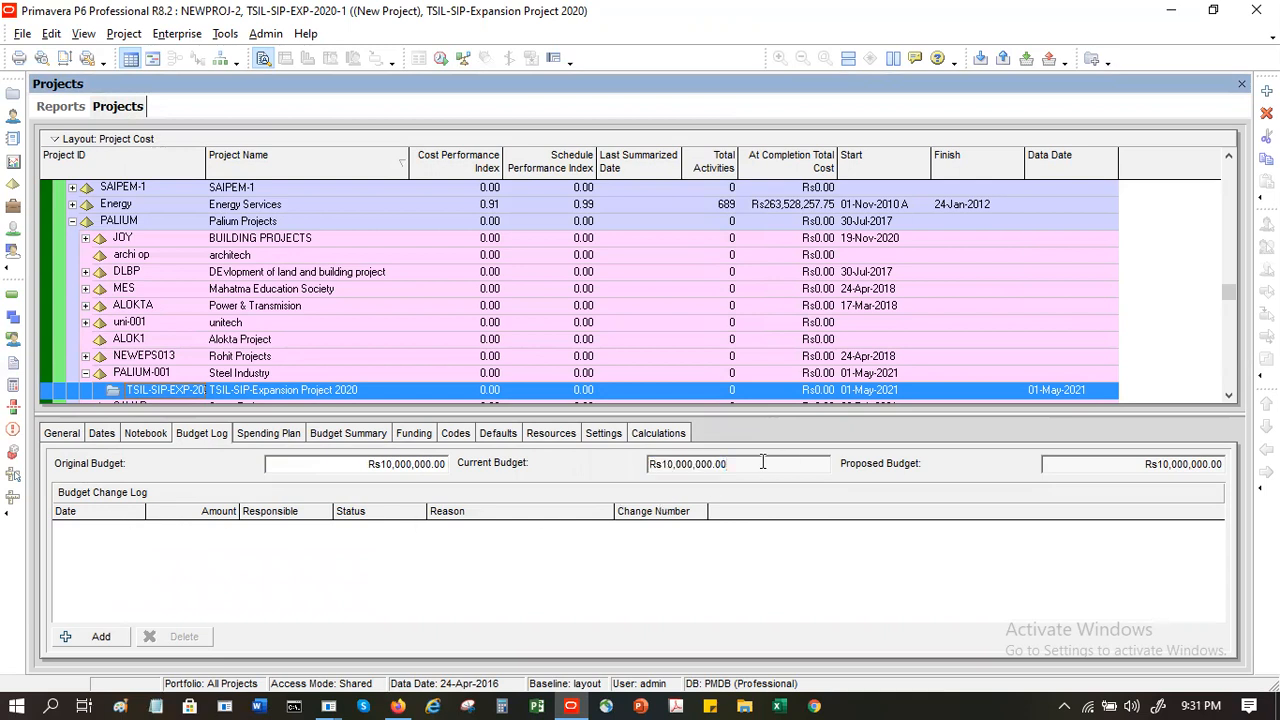
click(377, 570)
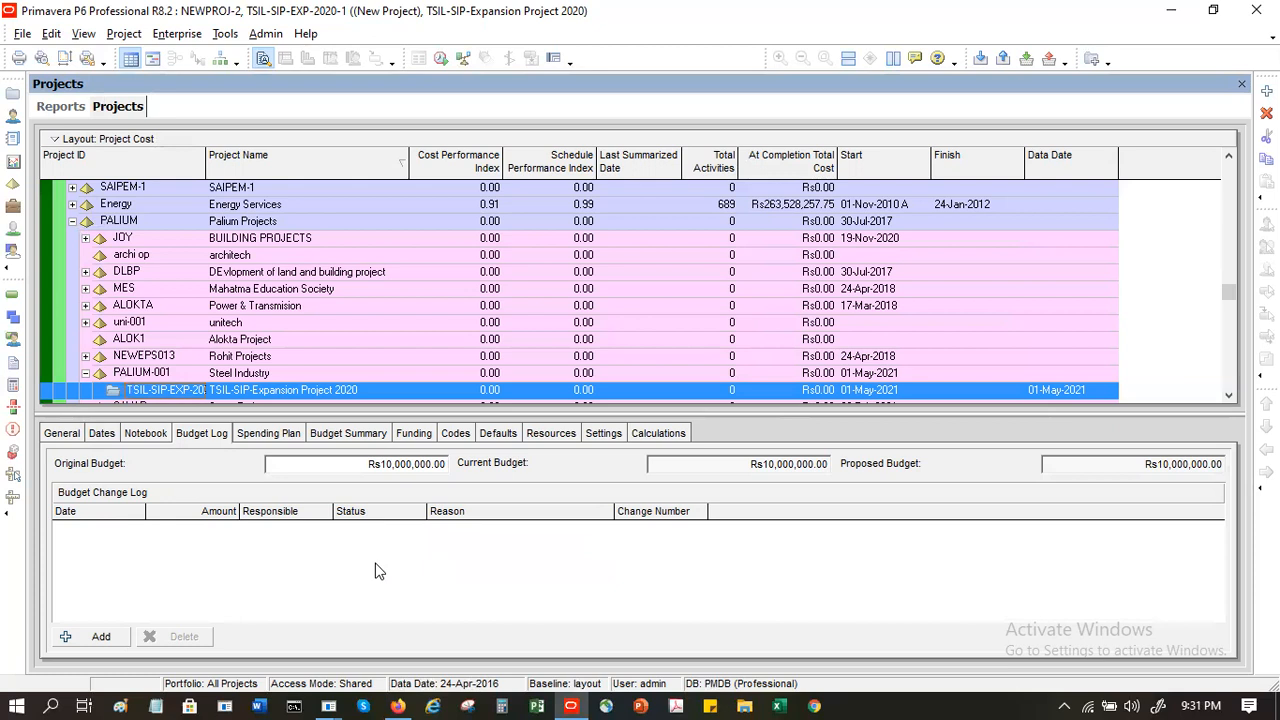
- Add a budget change log entry with an amount of Rs500,000
click(85, 640)
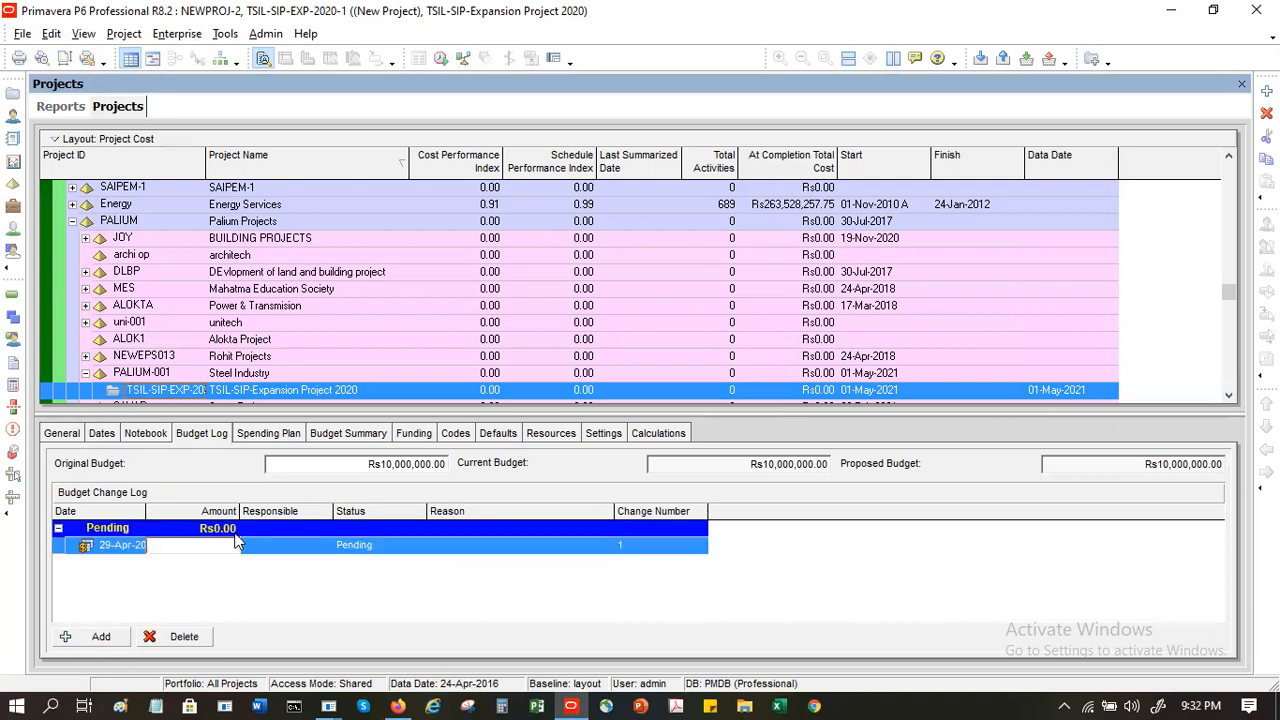
text(1)
text(00)
text(00)
key(BackSpace)
key(BackSpace)
key(BackSpace)
key(BackSpace)
key(BackSpace)
key(BackSpace)
text(500,000)
key(Return)
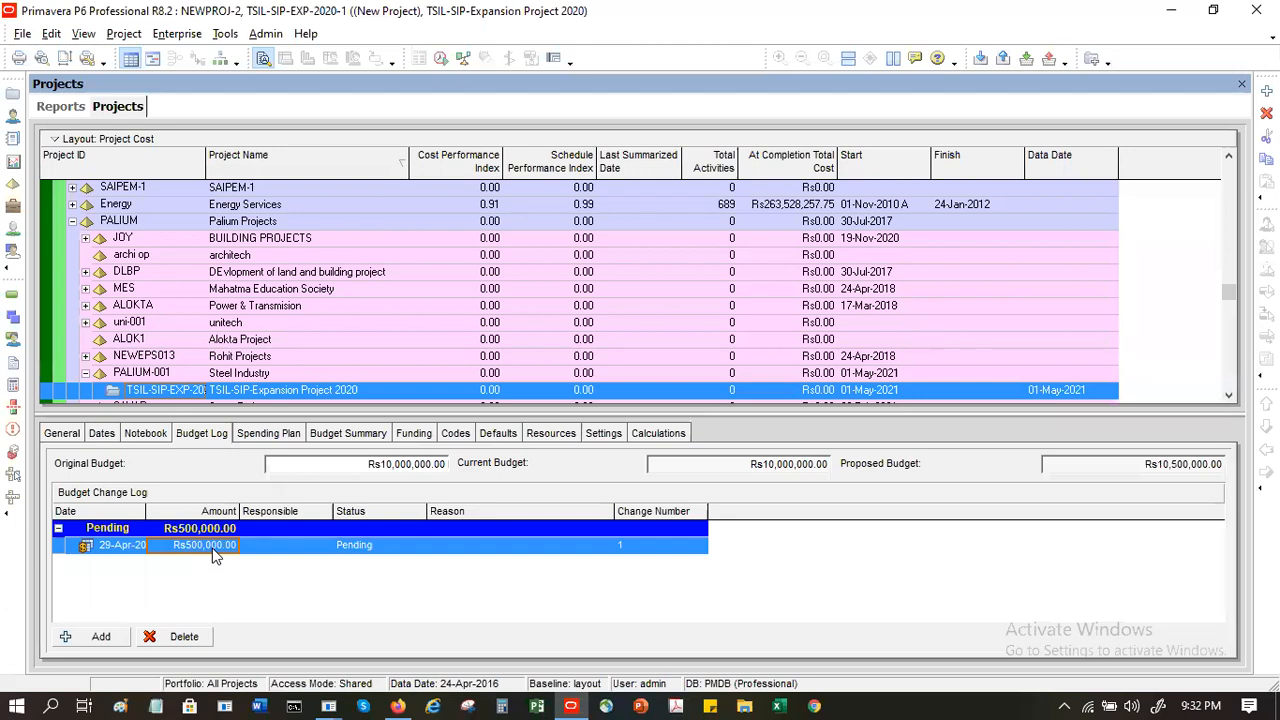
- Set the budget change entry's amount to Rs400,000 and its status to Approved
click(385, 547)
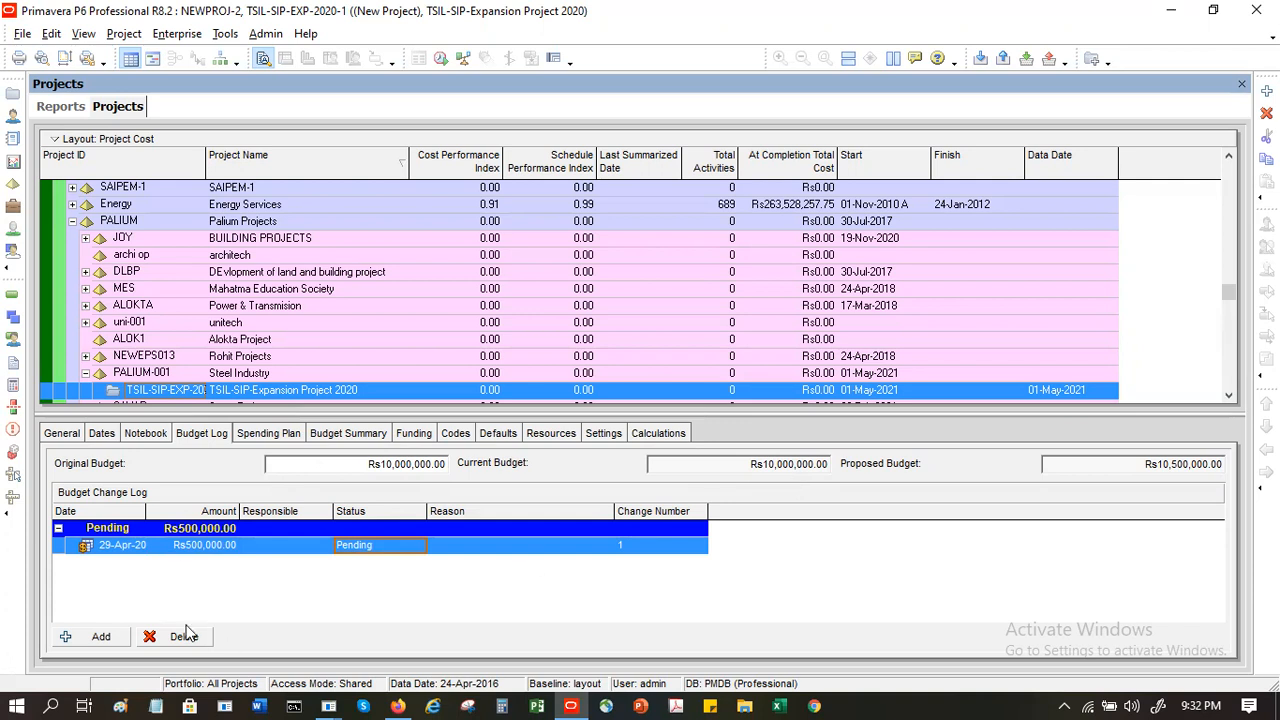
click(182, 543)
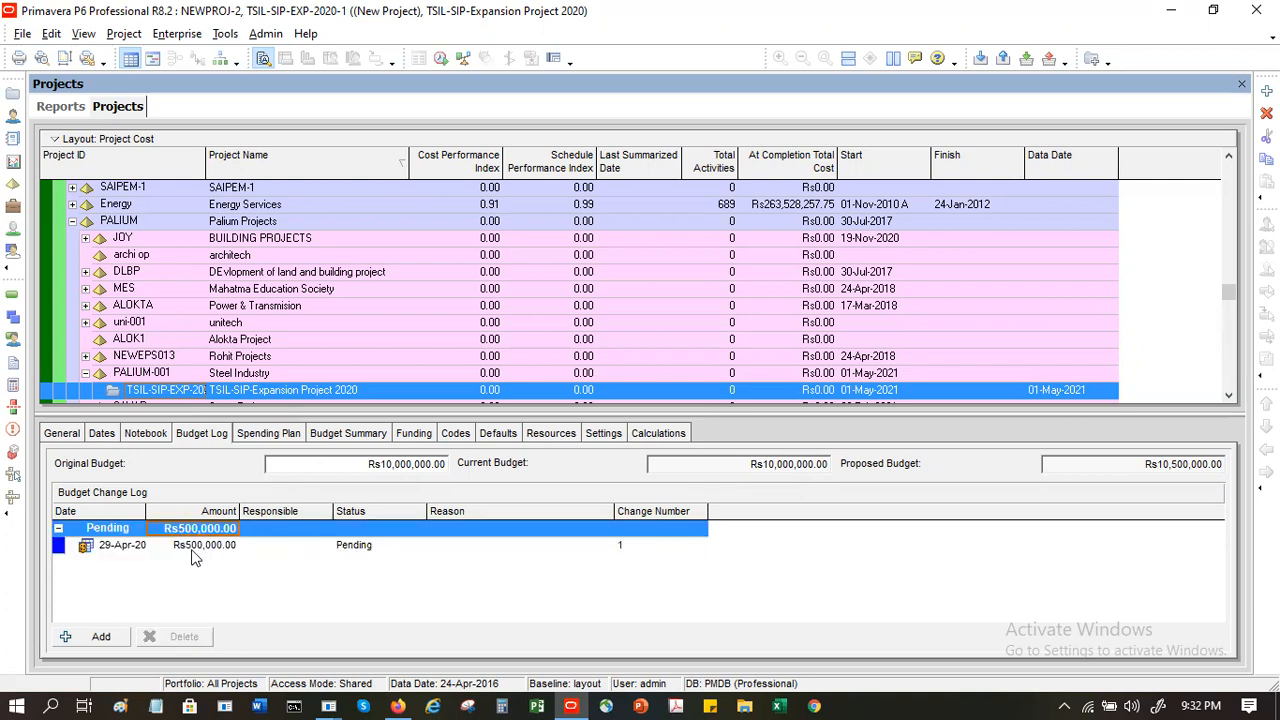
click(192, 549)
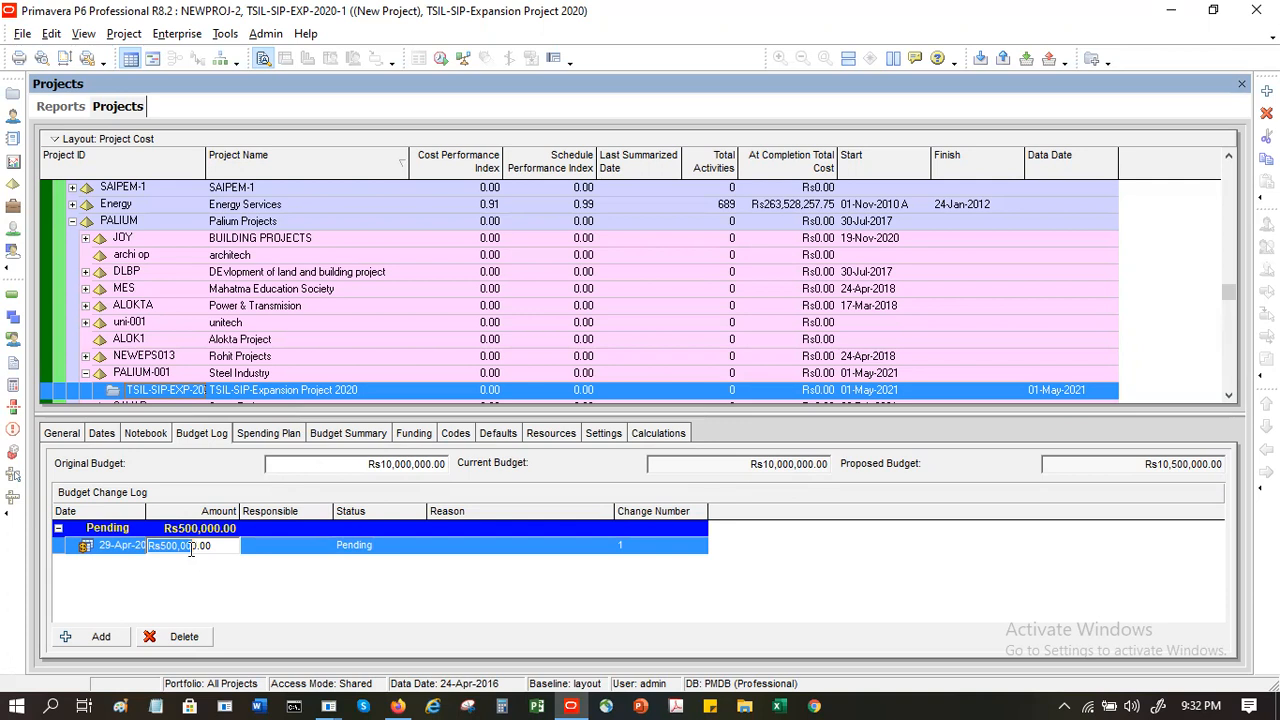
click(169, 545)
key(BackSpace)
text(4)
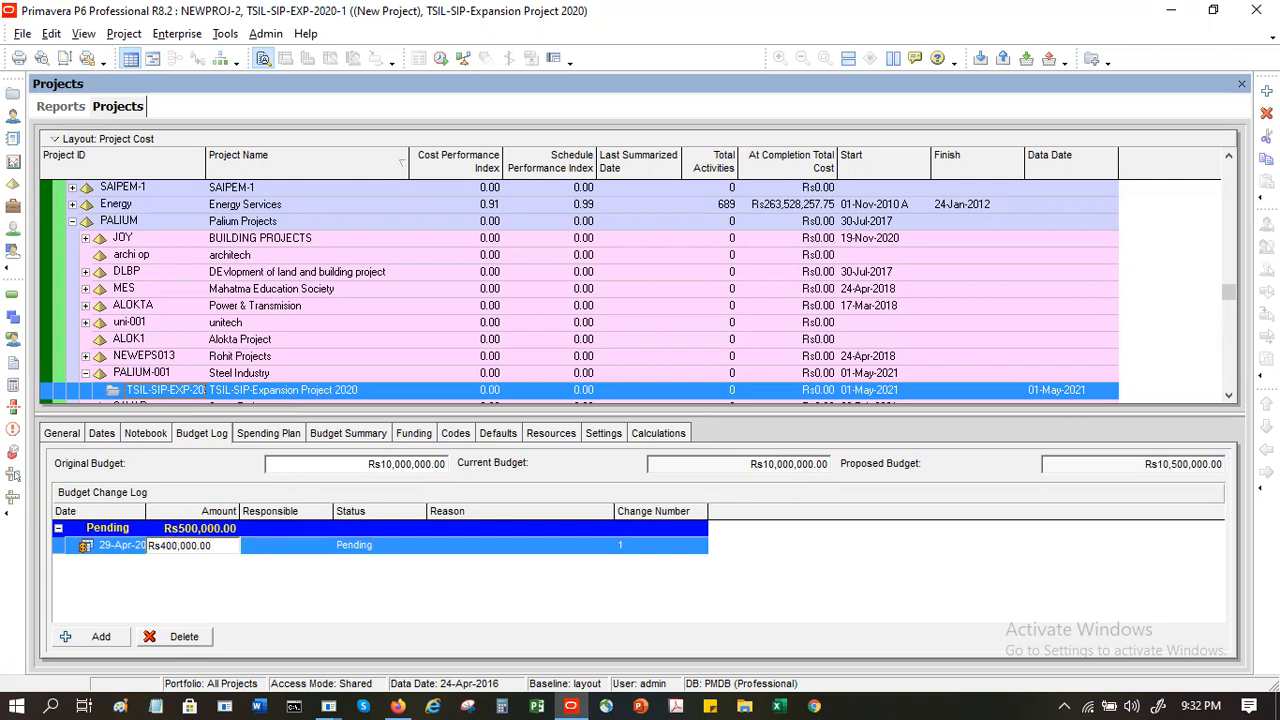
click(390, 548)
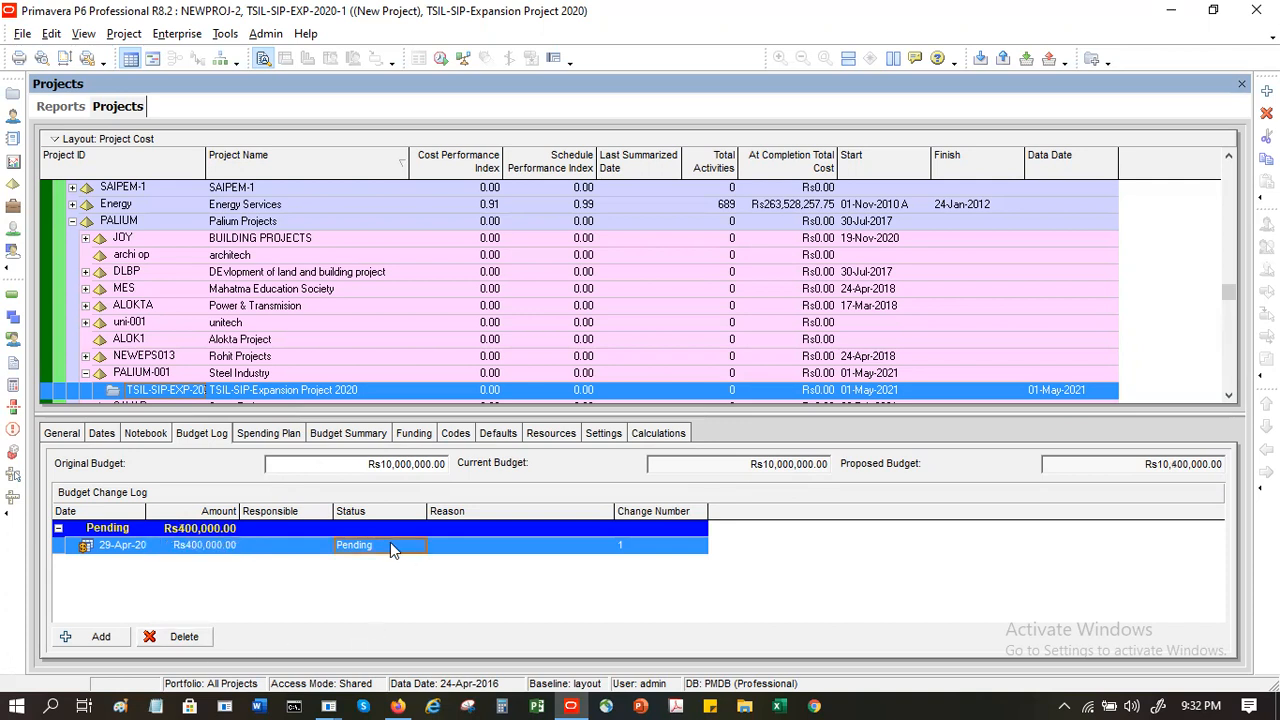
click(390, 548)
click(388, 565)
- Enter "Scope enhancement discussion with stakeholders" as the reason for the approved budget change
click(549, 541)
click(549, 544)
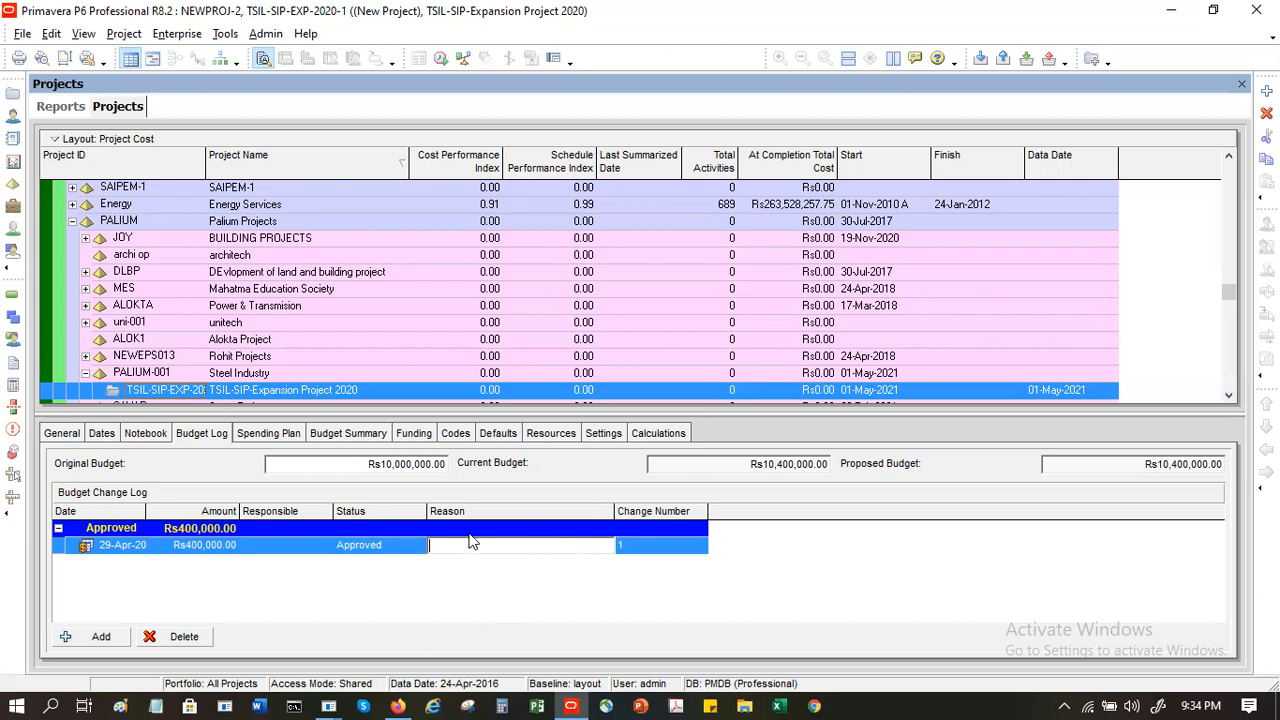
text(Scope enhancement disc)
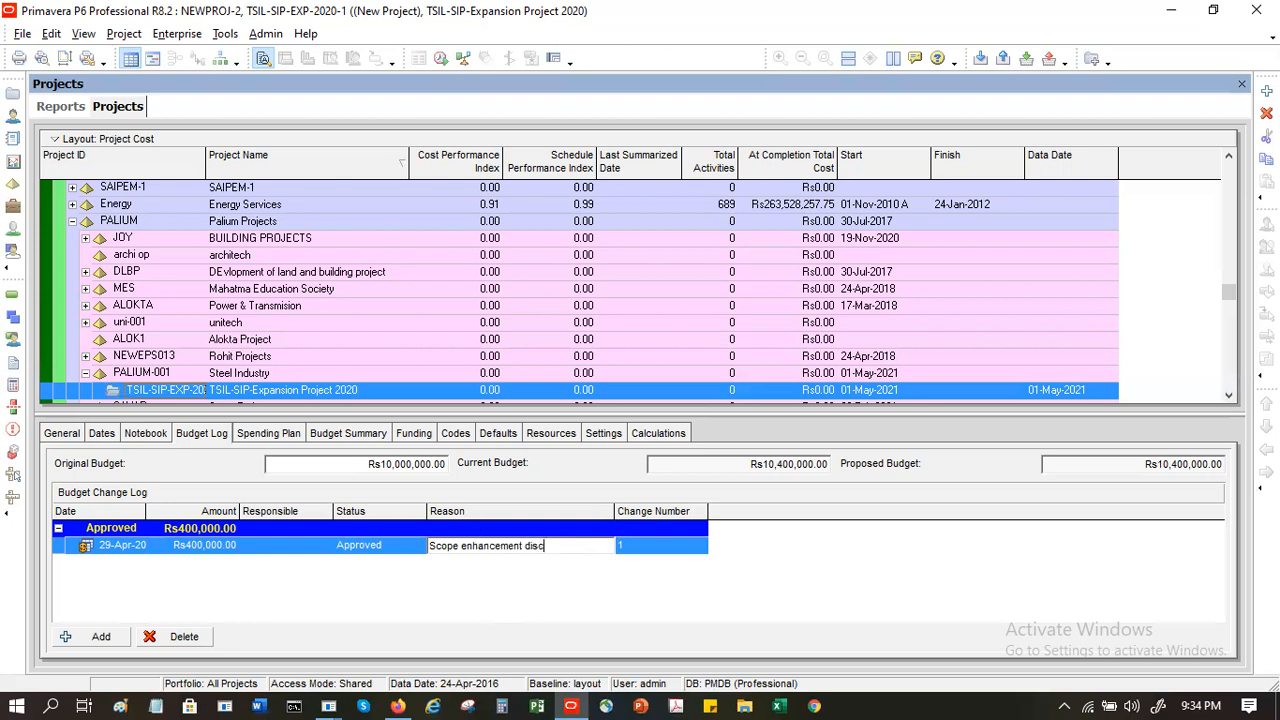
text(ussion with stael)
text(o)
key(BackSpace)
key(BackSpace)
key(BackSpace)
text(keholders)
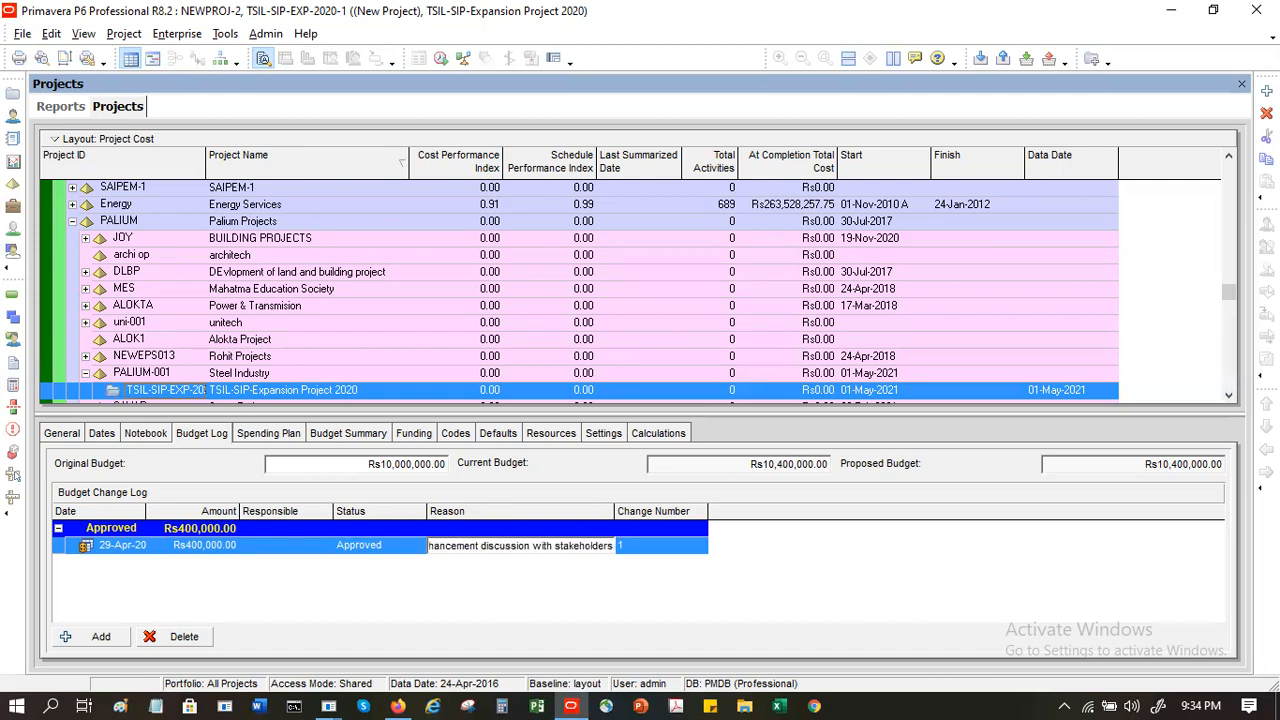
key(Return)
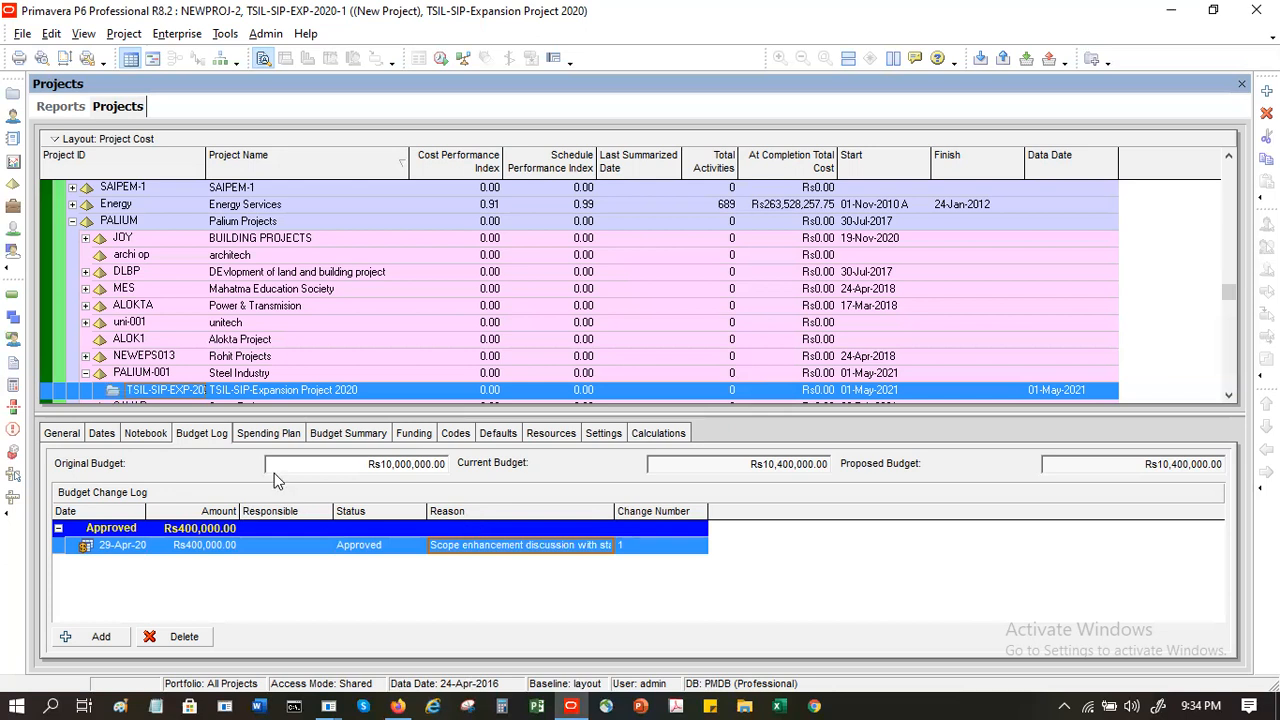
- Set the February 2021 amount in the project's spending plan to Rs100,000
click(270, 434)
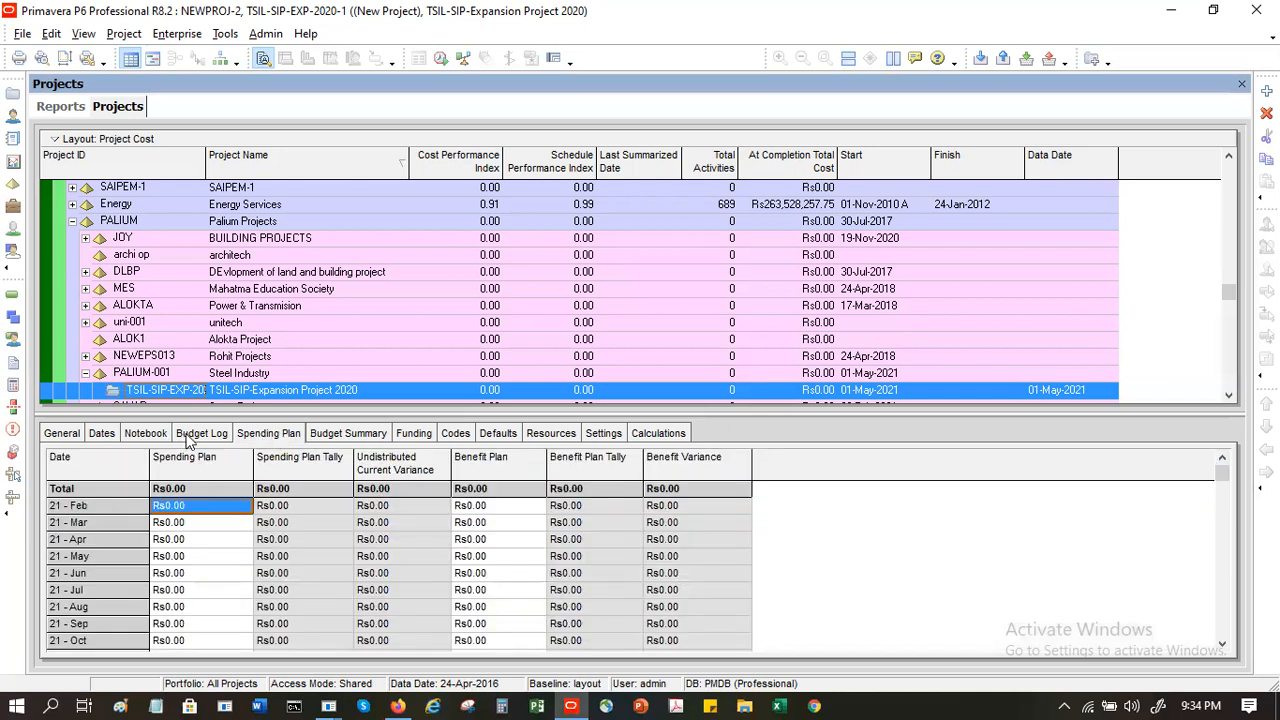
click(206, 506)
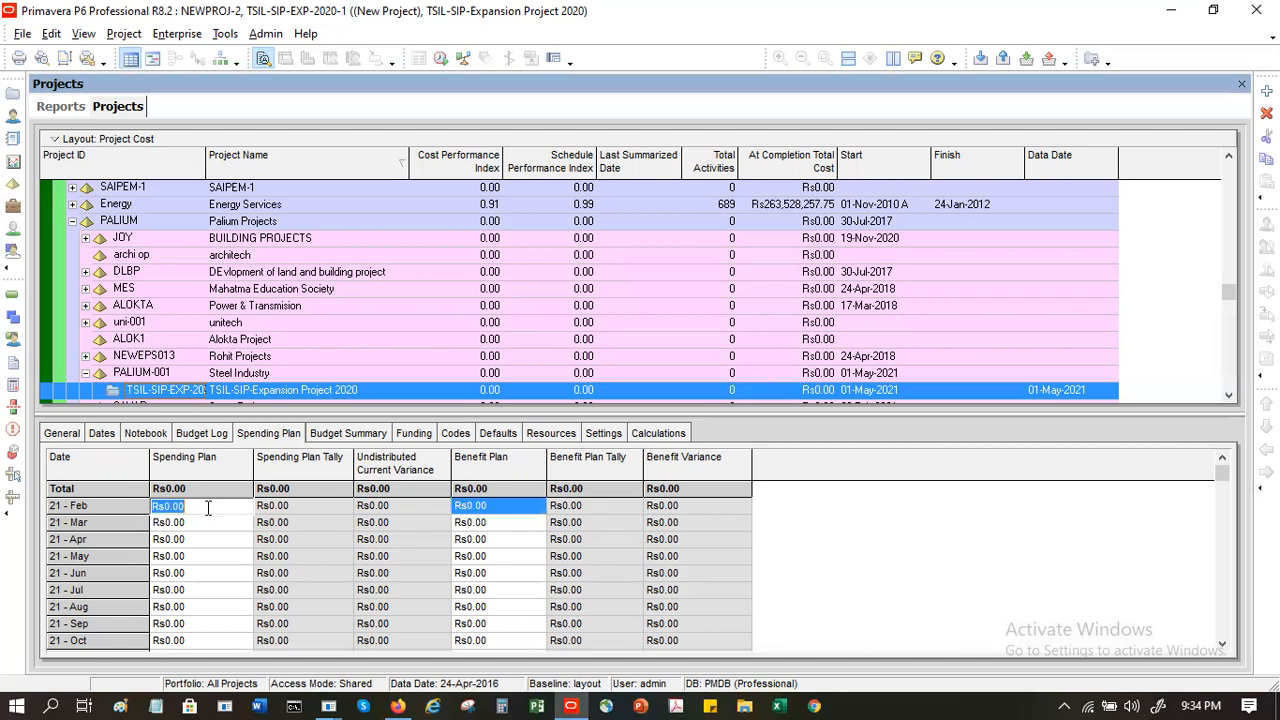
key(BackSpace)
text(100,000)
key(Return)
key(Down)
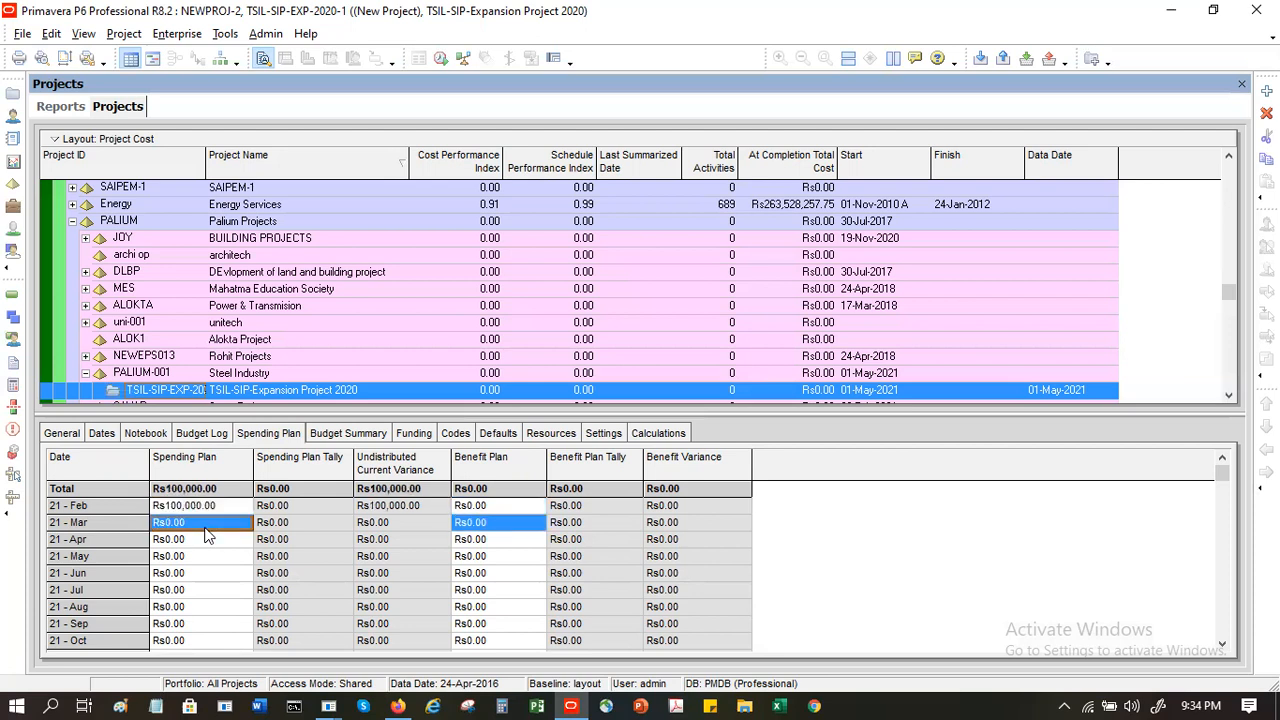
- Set the spending plan amounts to Rs100,000 for March 2021 and Rs200,000 for April 2021
text(100000)
key(Return)
key(Down)
text(2)
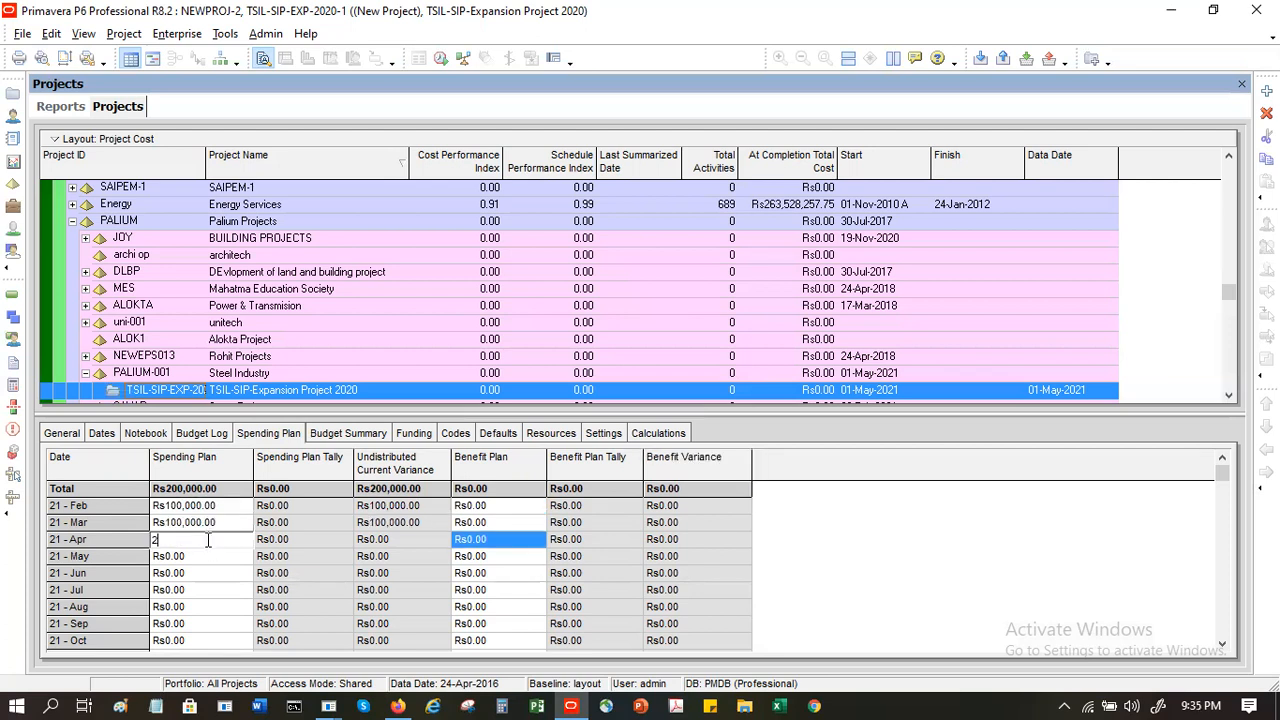
text(00,000000)
key(Return)
key(Down)
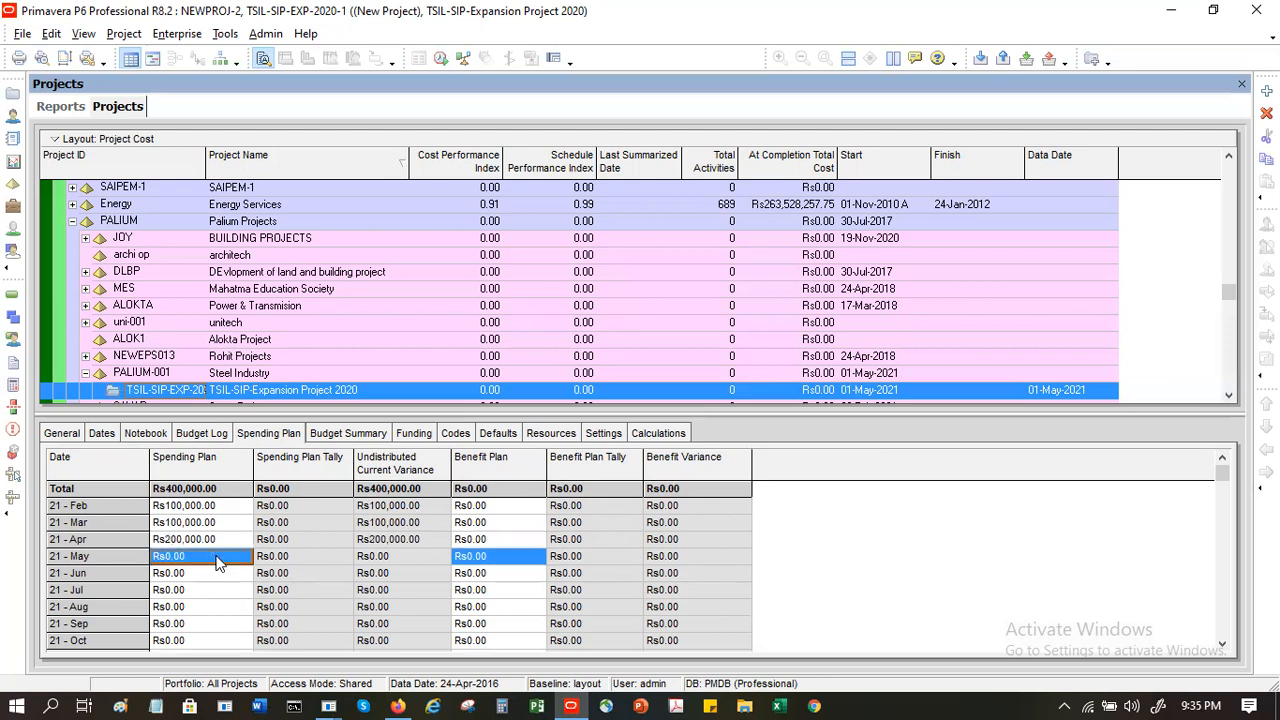
- Set the spending plan amounts for May, June and July 2021 to Rs500,000 each
text(500,00)
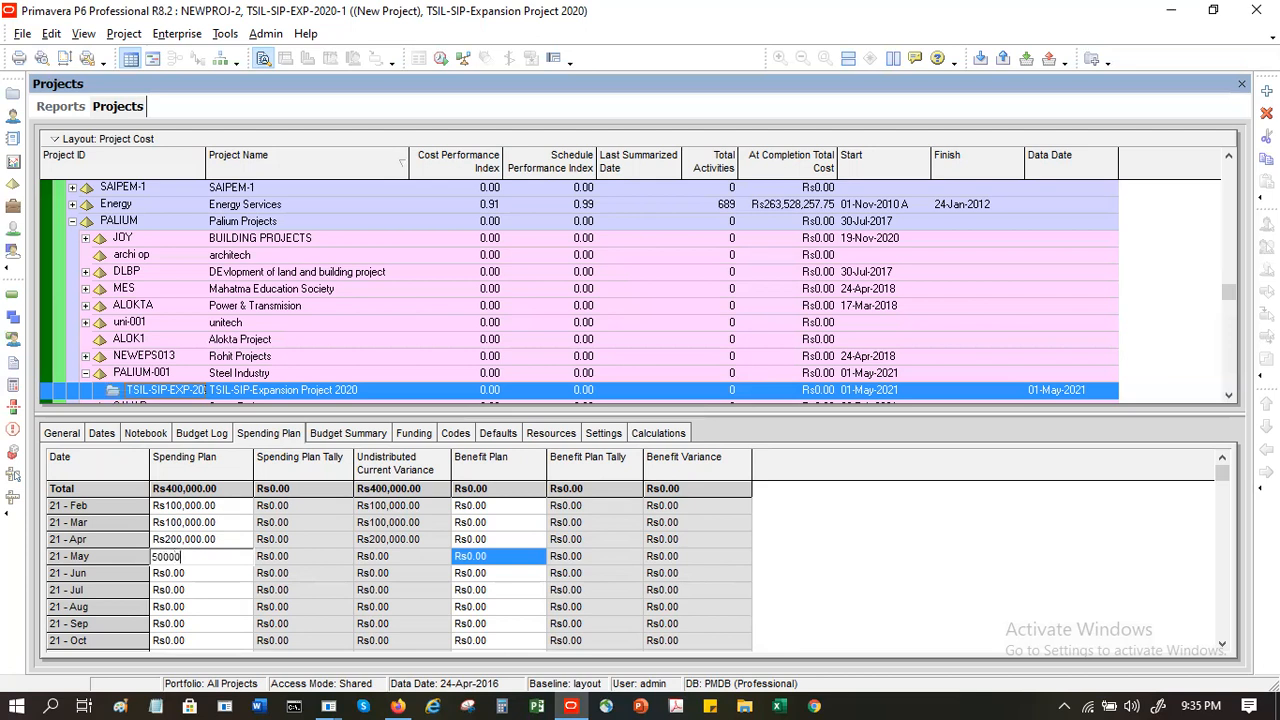
text(0)
key(Return)
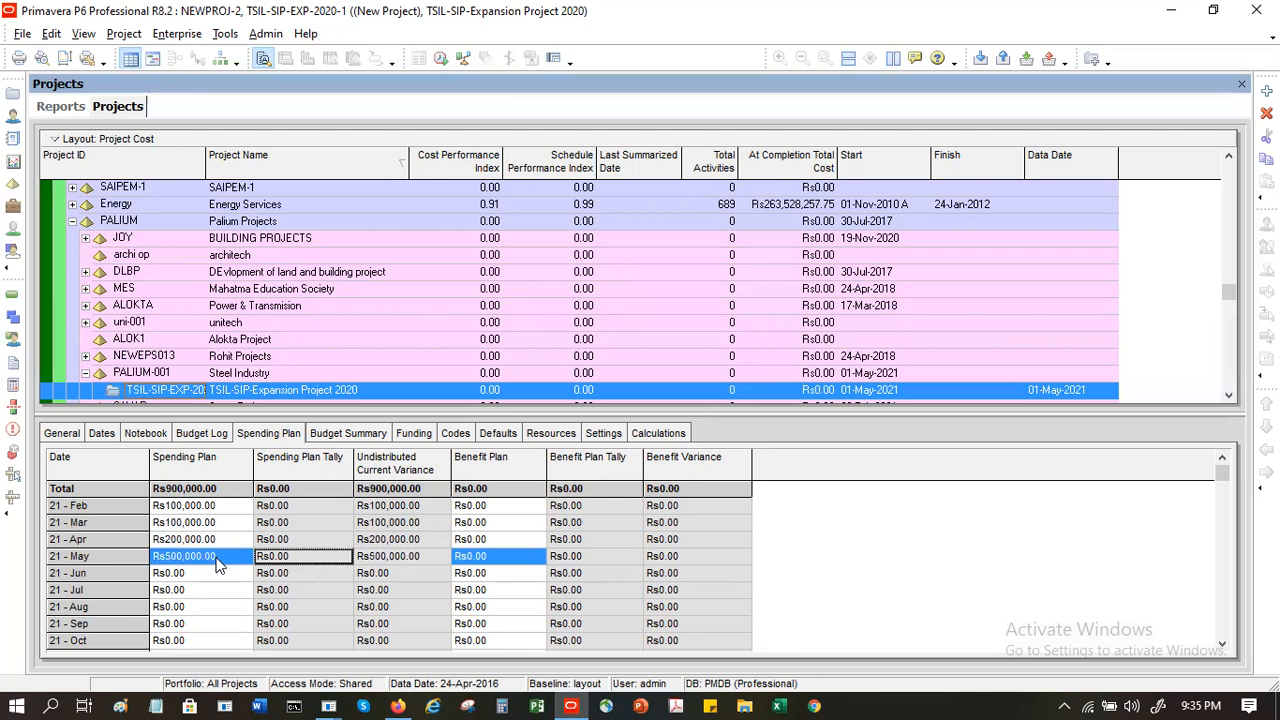
click(222, 582)
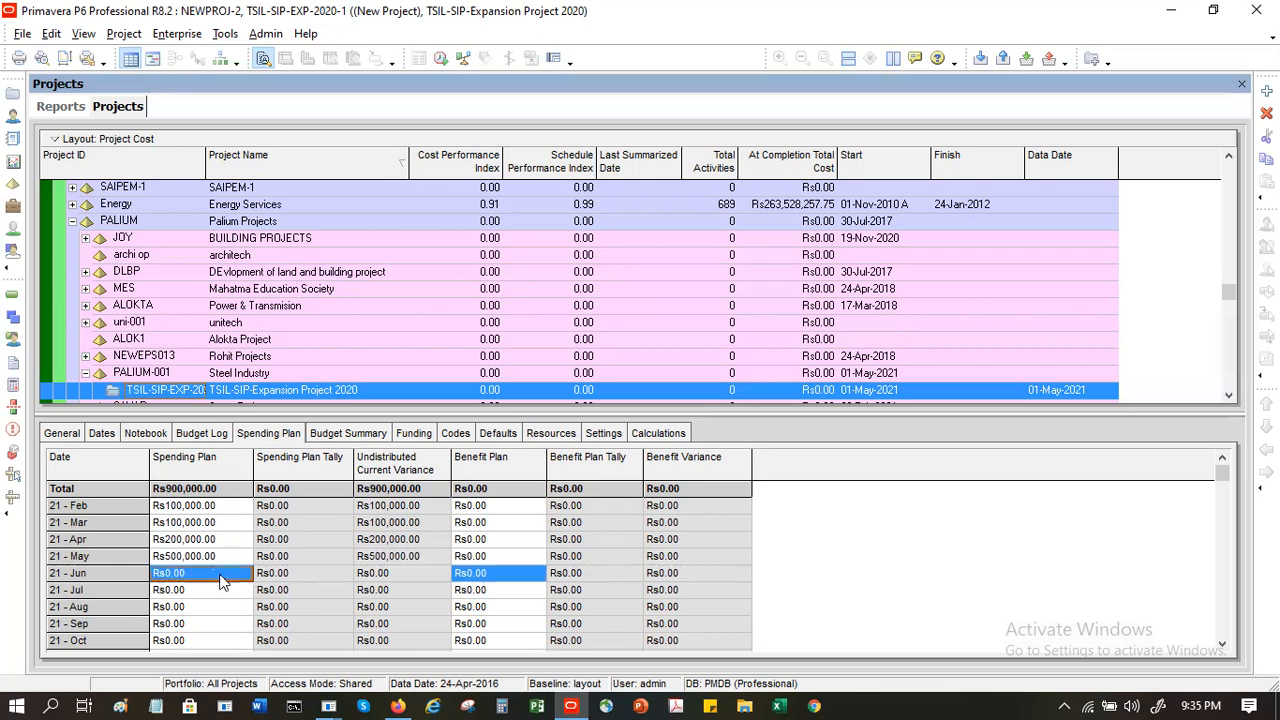
text(500000)
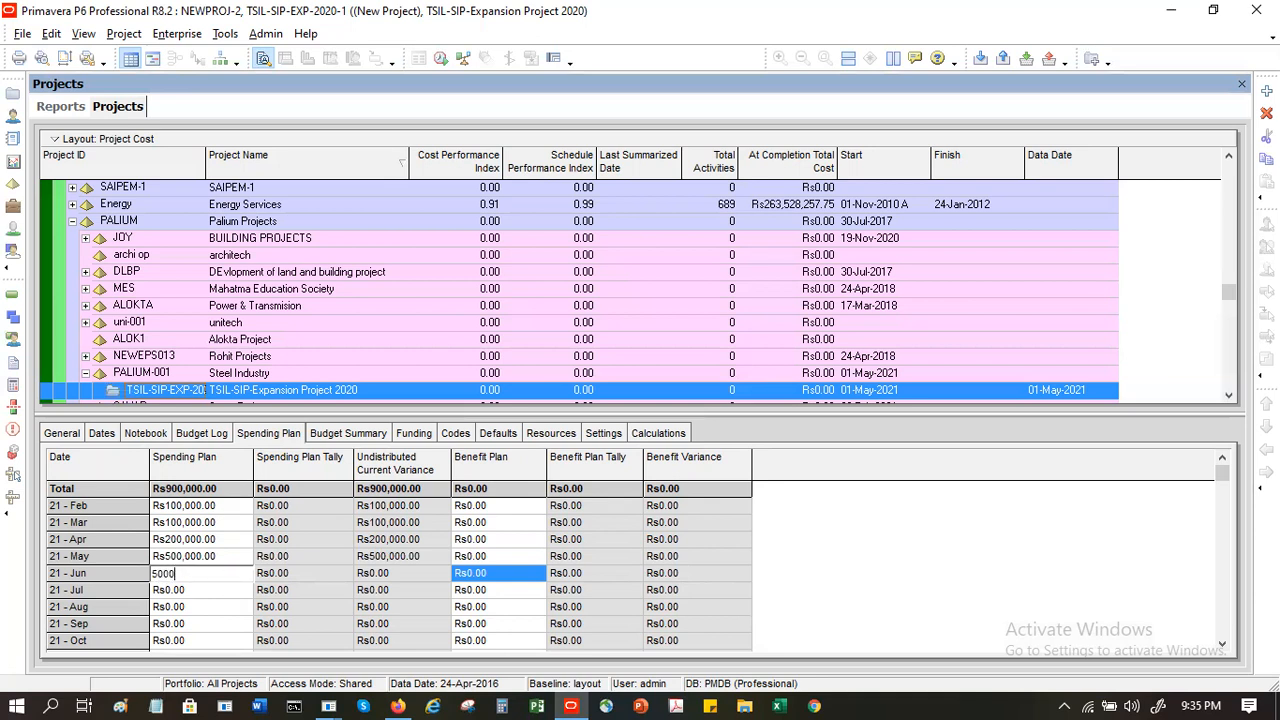
key(Return)
click(225, 590)
text(500,000)
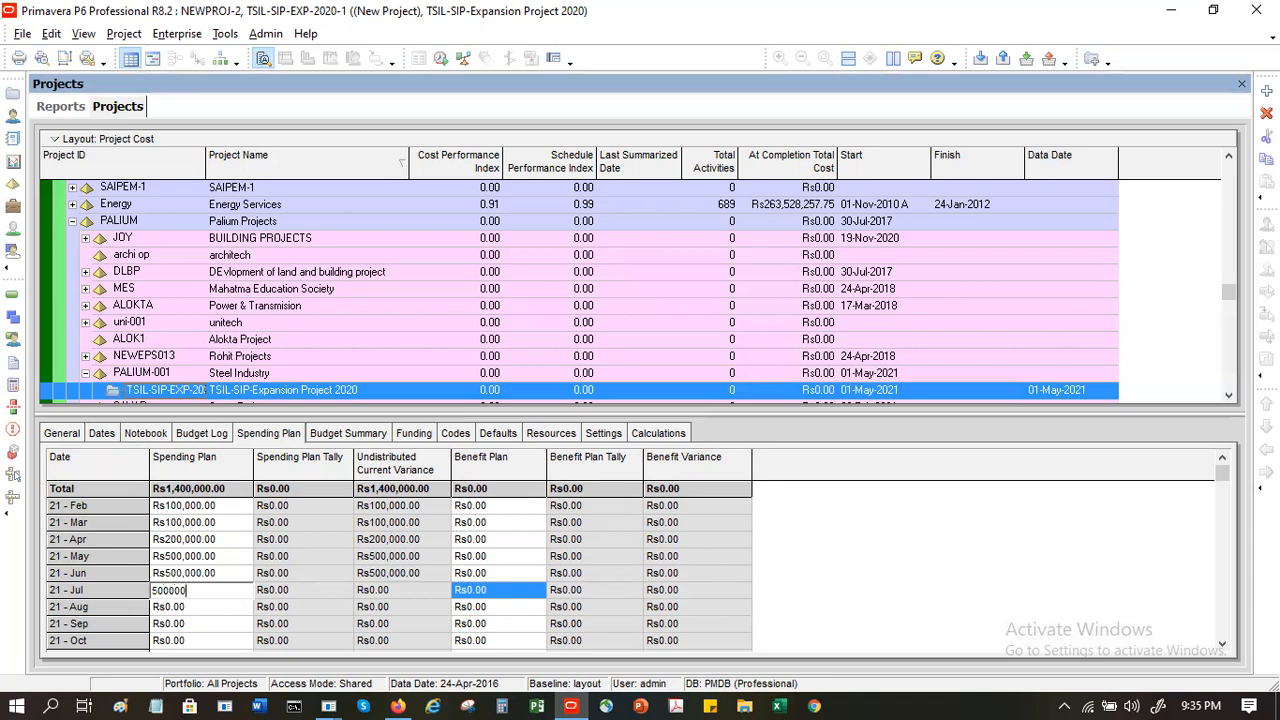
key(Return)
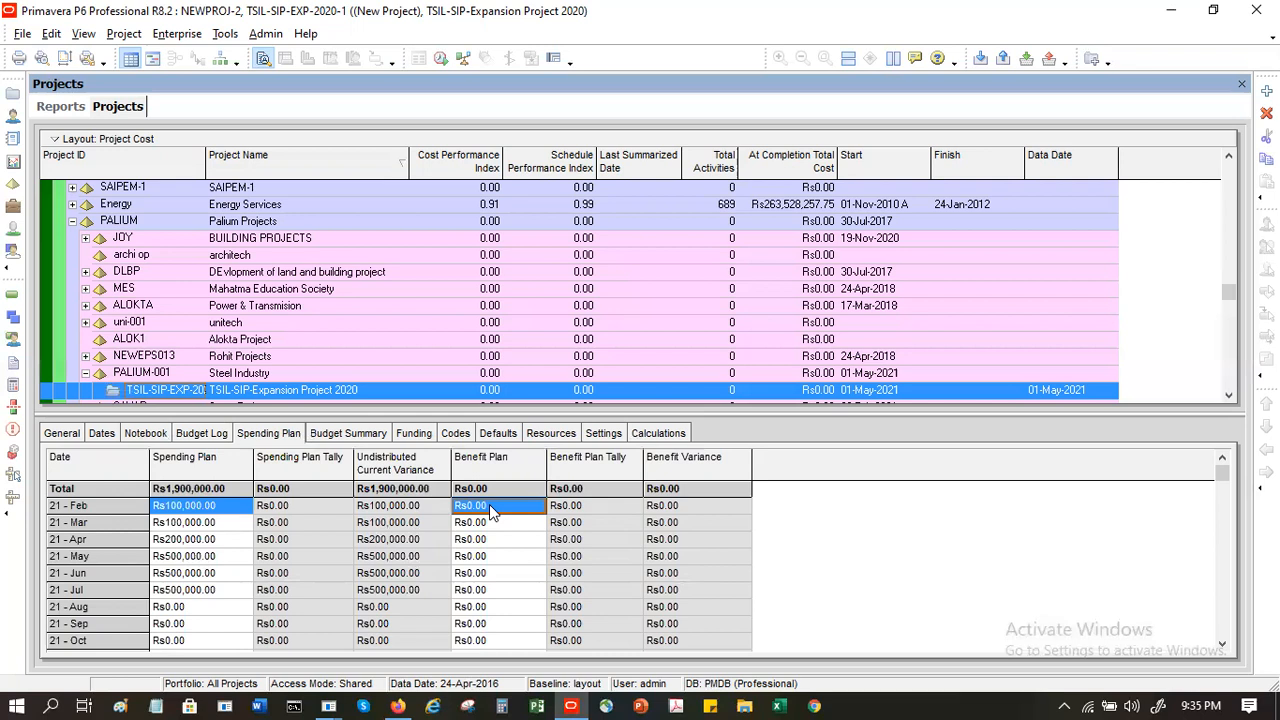
- Set the benefit plan amount for May 2021 to Rs1,000,000
click(489, 555)
text(1000000)
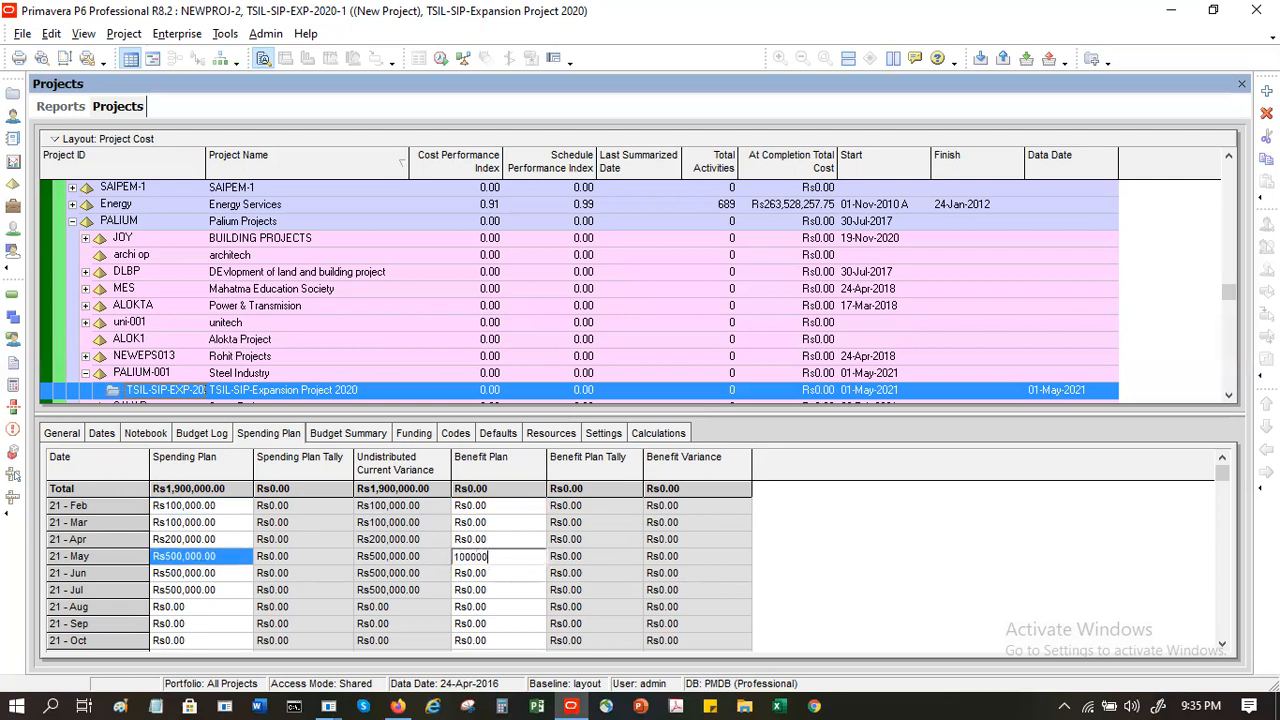
key(Return)
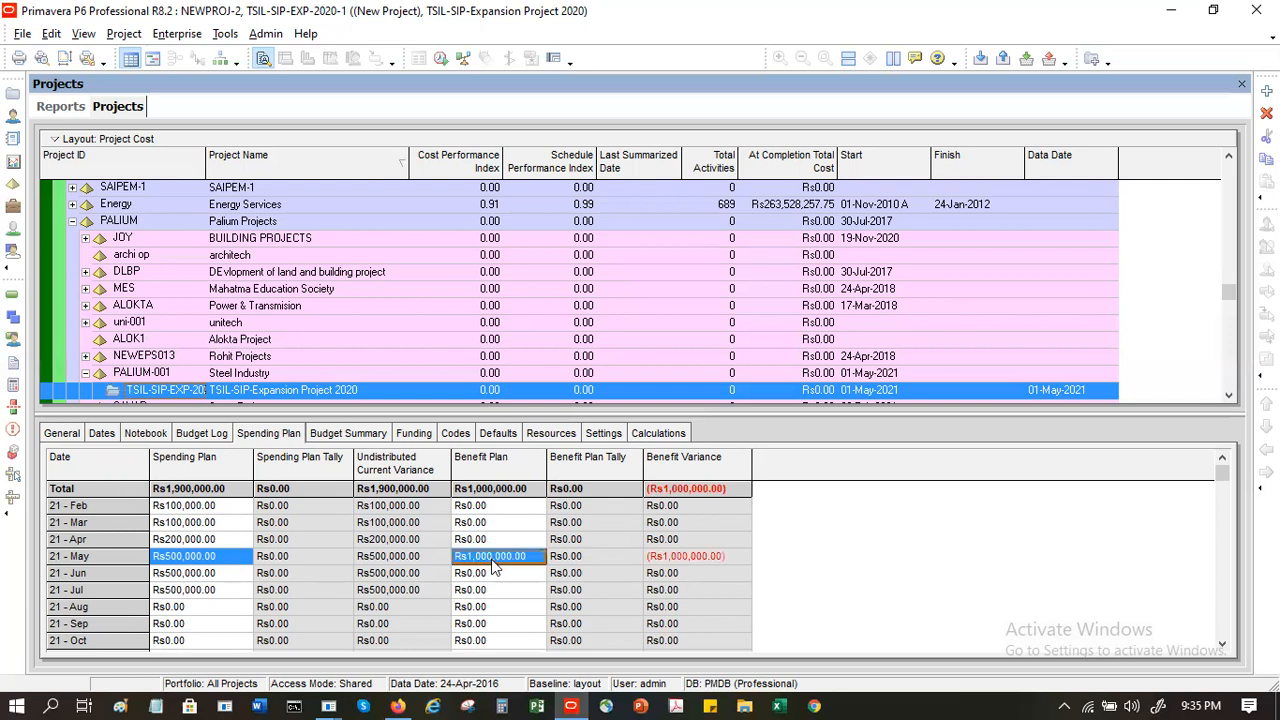
- Set the benefit plan amount for September 2021 to Rs1,000,000 and check the project's budget summary
click(491, 624)
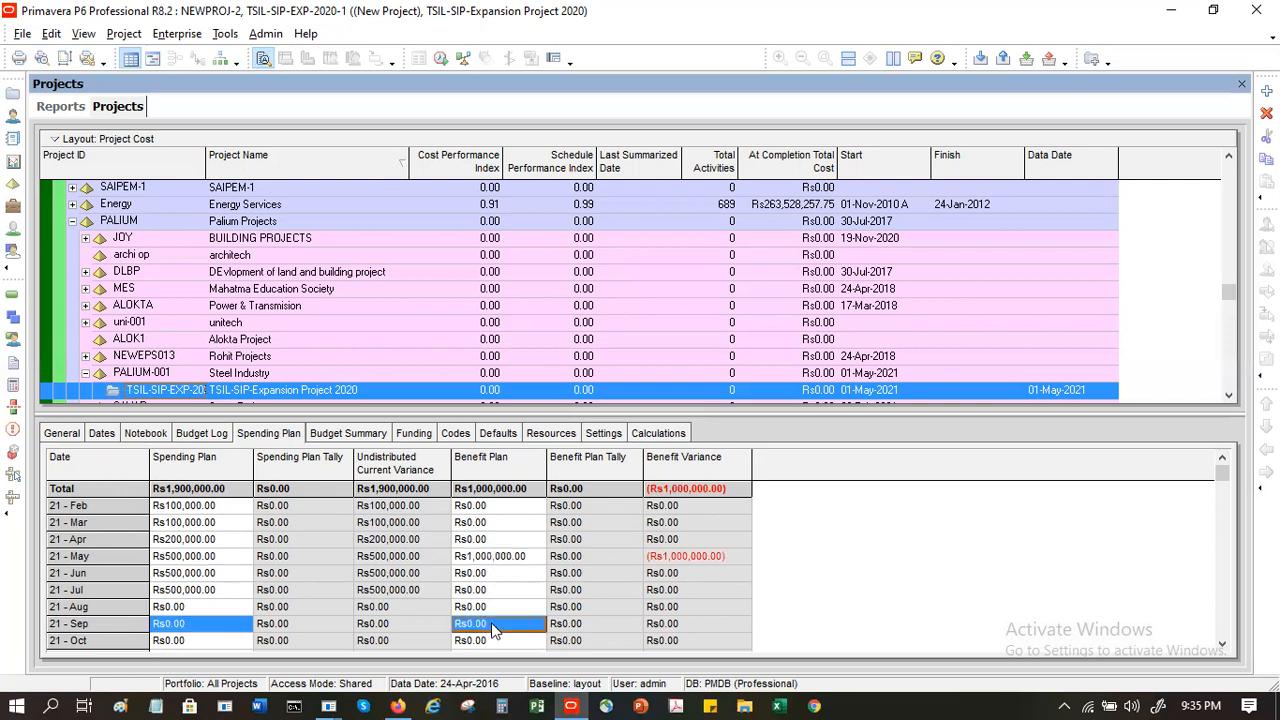
text(1,00)
text(0,000)
key(Return)
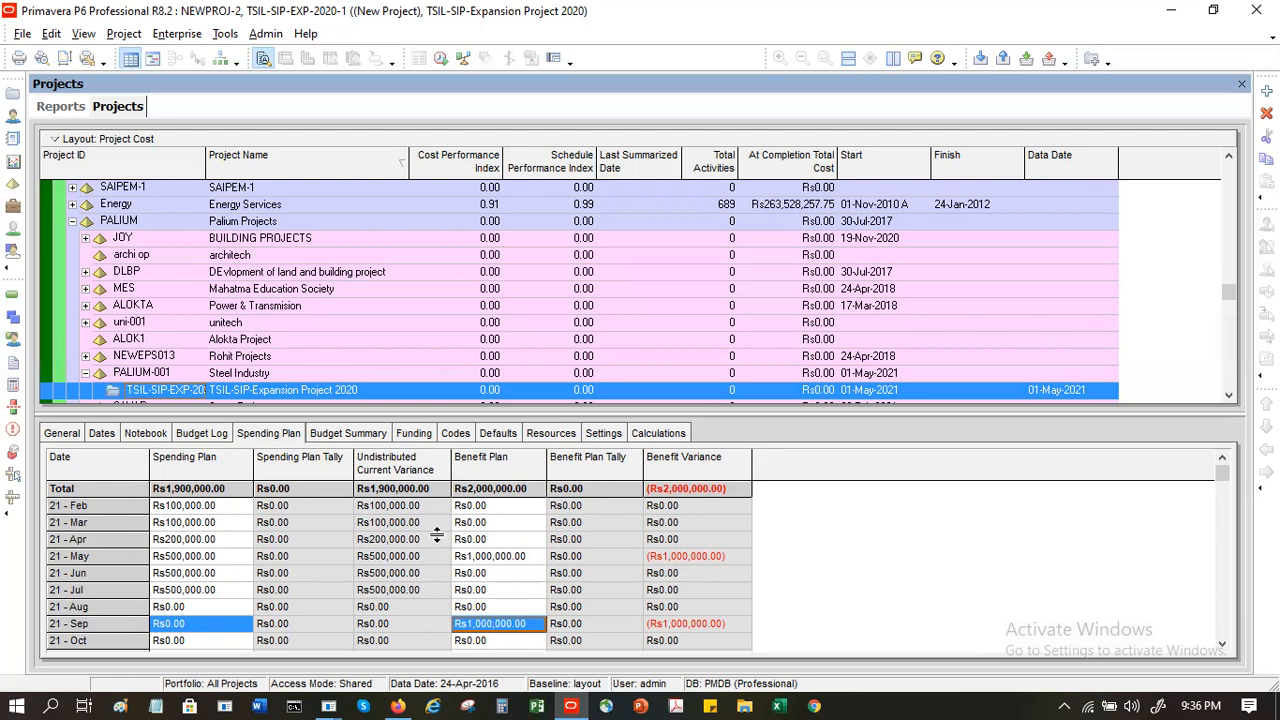
click(348, 442)
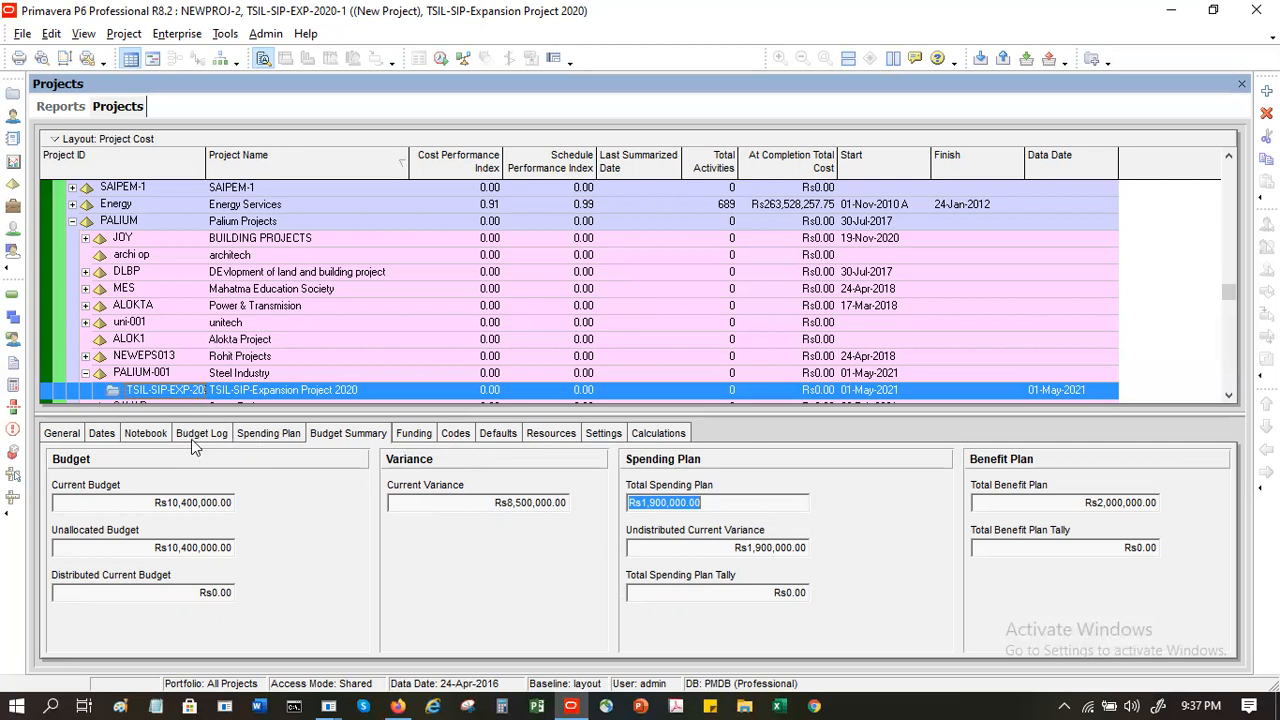
- Set the September 2021 amount in the spending plan to Rs9,000,000 and review the budget summary again
click(266, 440)
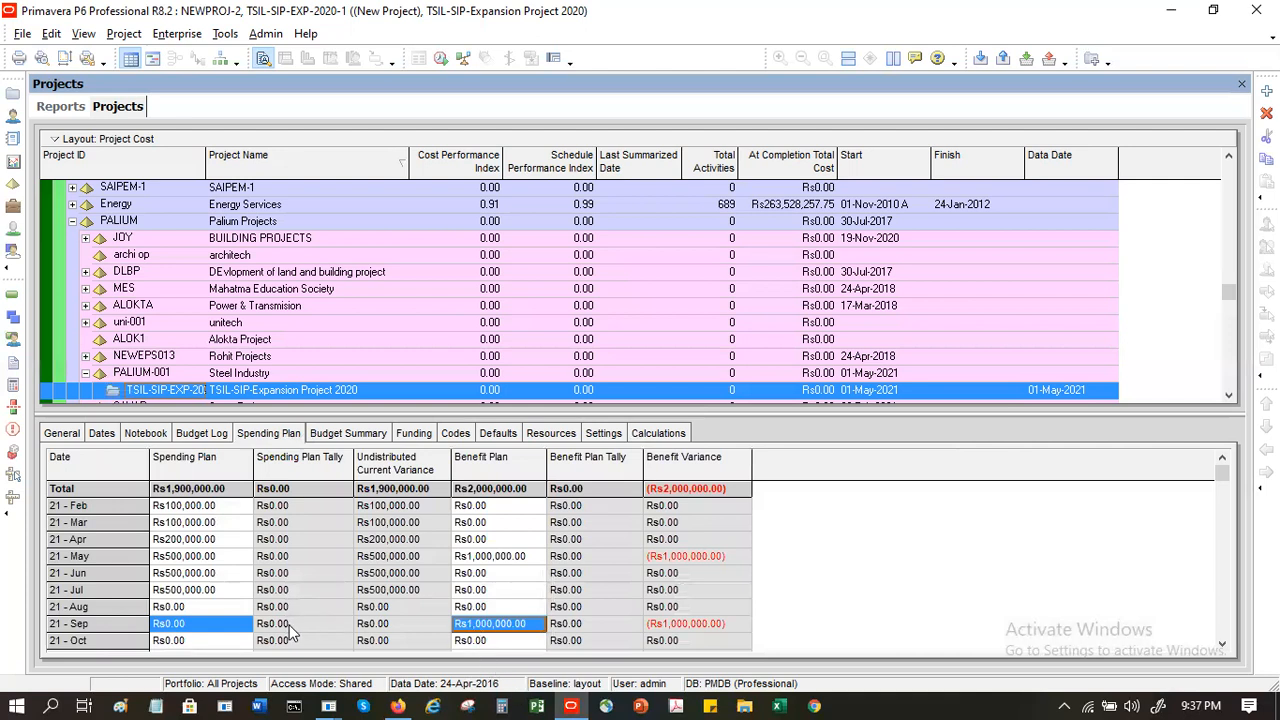
click(208, 630)
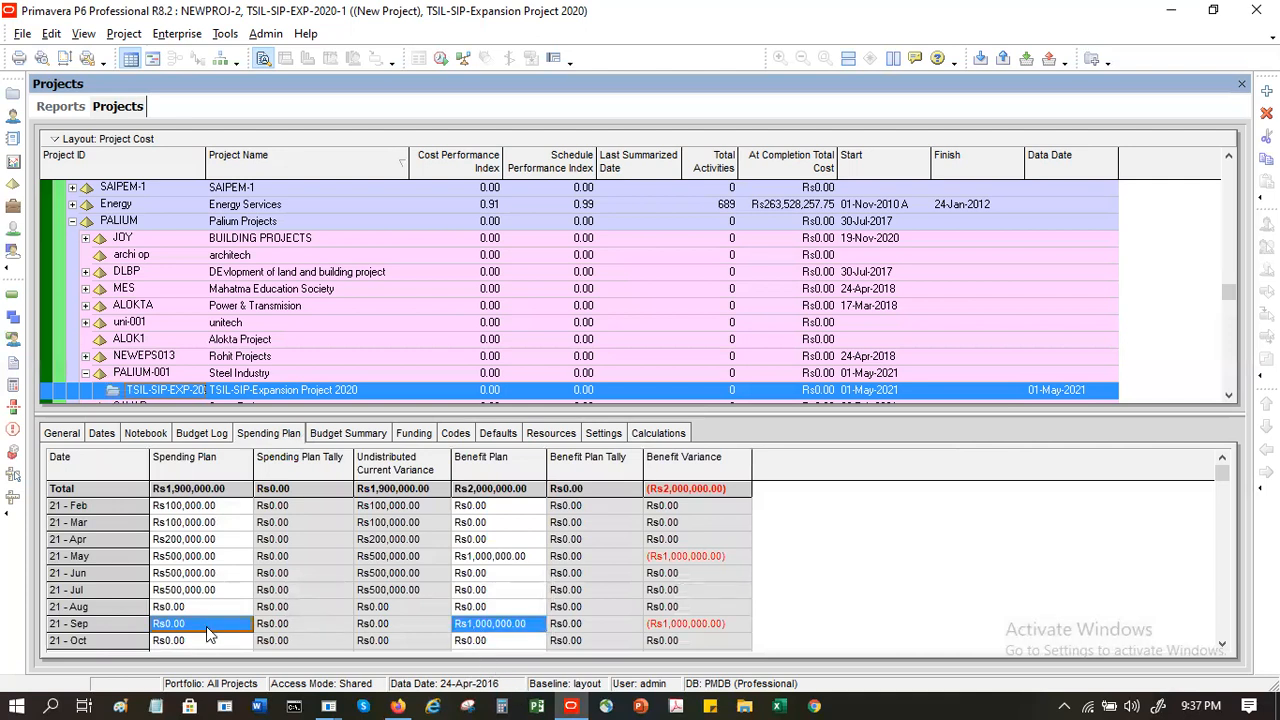
click(208, 627)
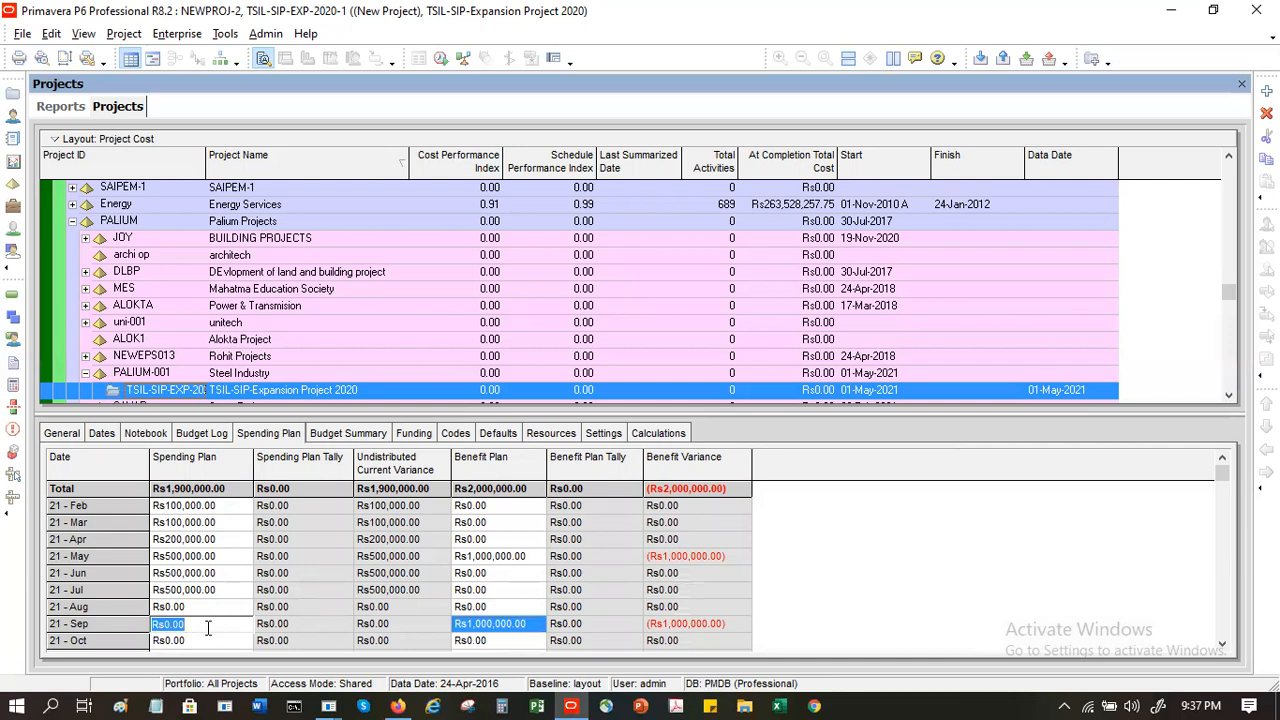
text(9,000,000)
key(Return)
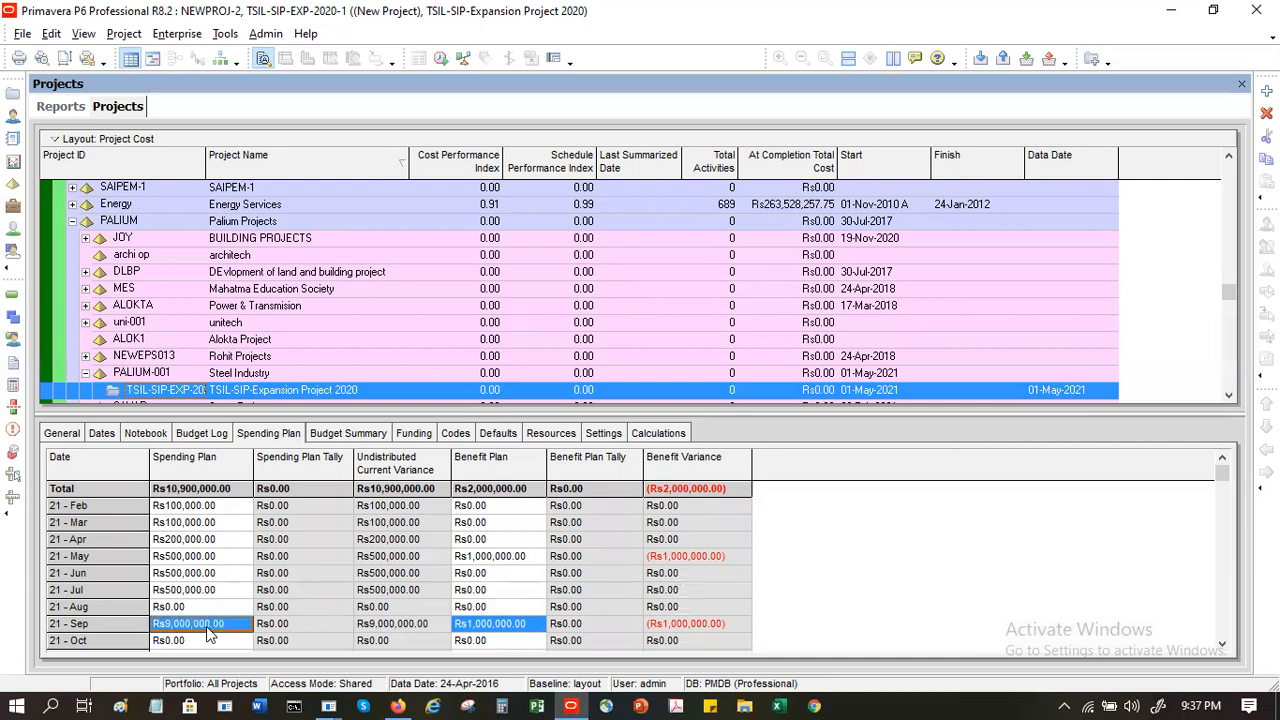
click(322, 436)
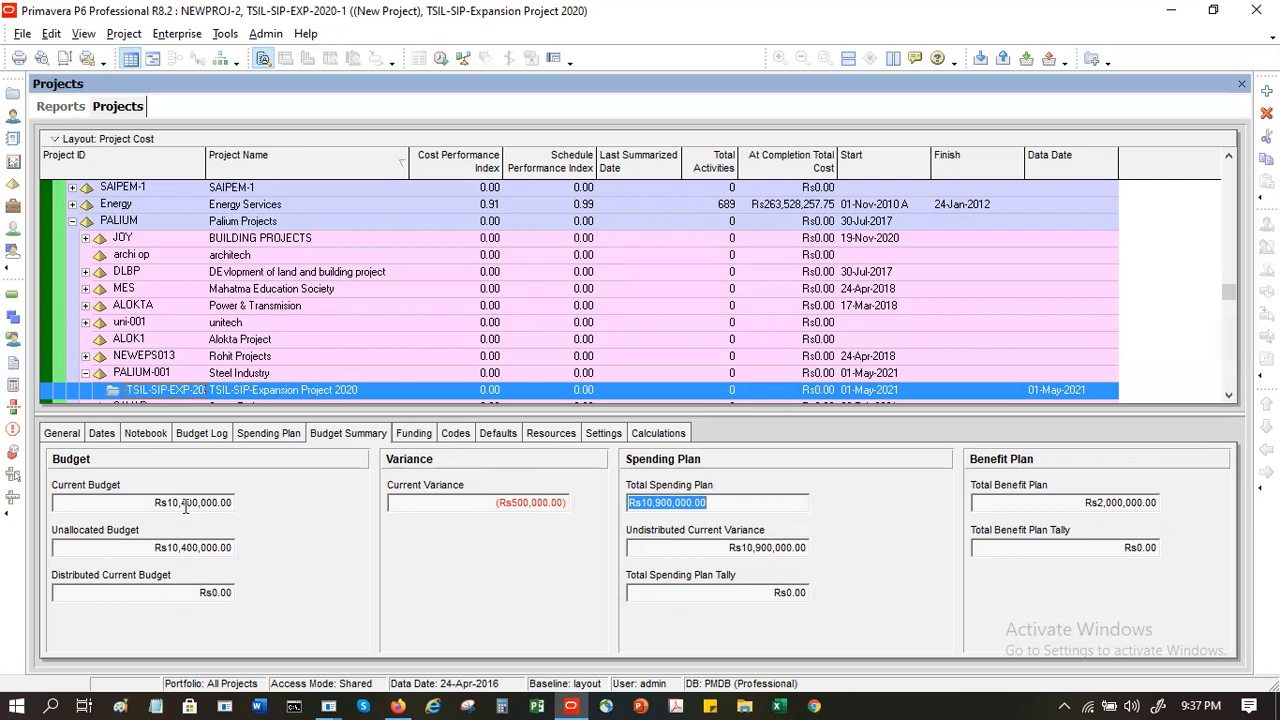
- Assign State Govt Funding from the External Funding group as a funding source for the project
click(414, 434)
click(343, 434)
click(412, 434)
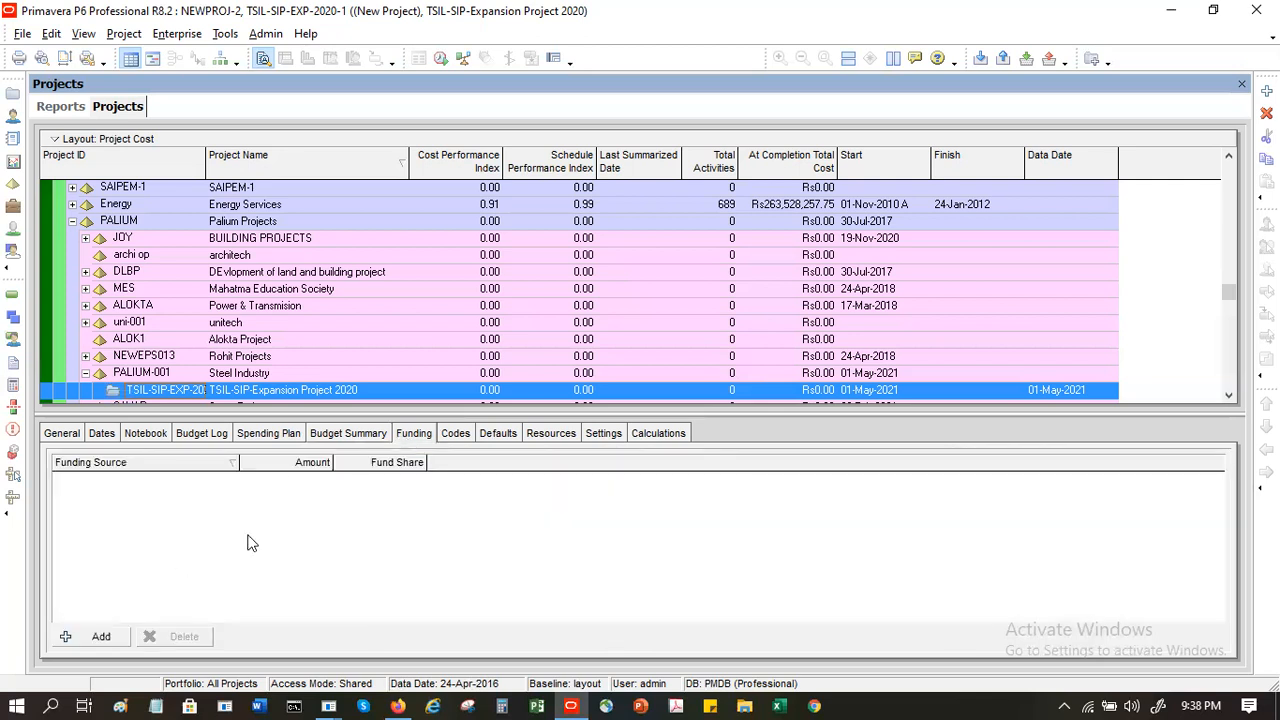
click(106, 638)
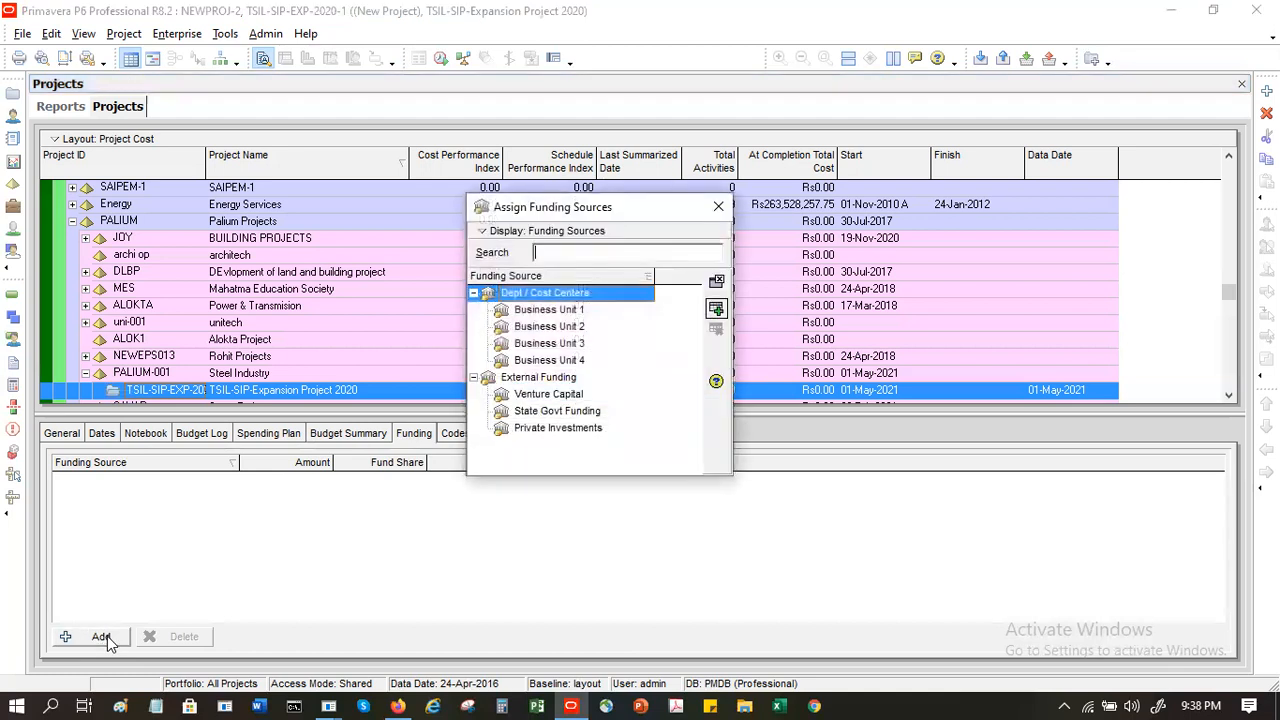
click(542, 398)
click(548, 414)
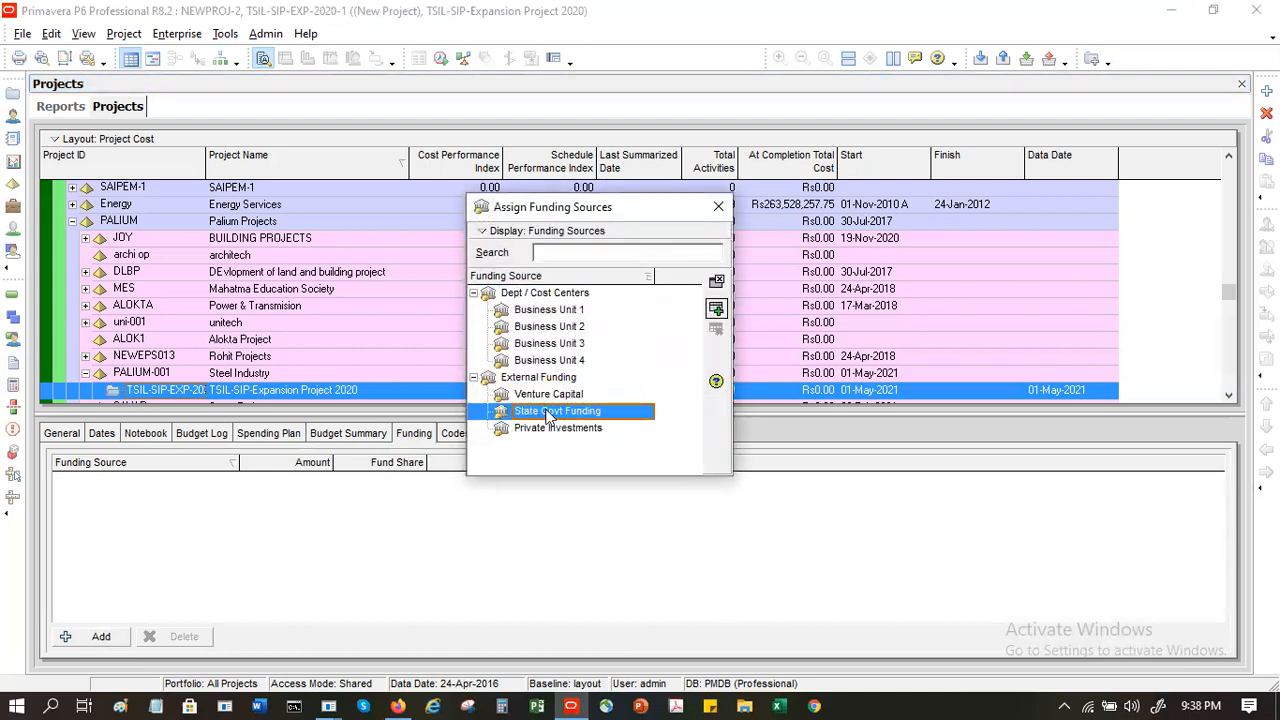
double_click(548, 414)
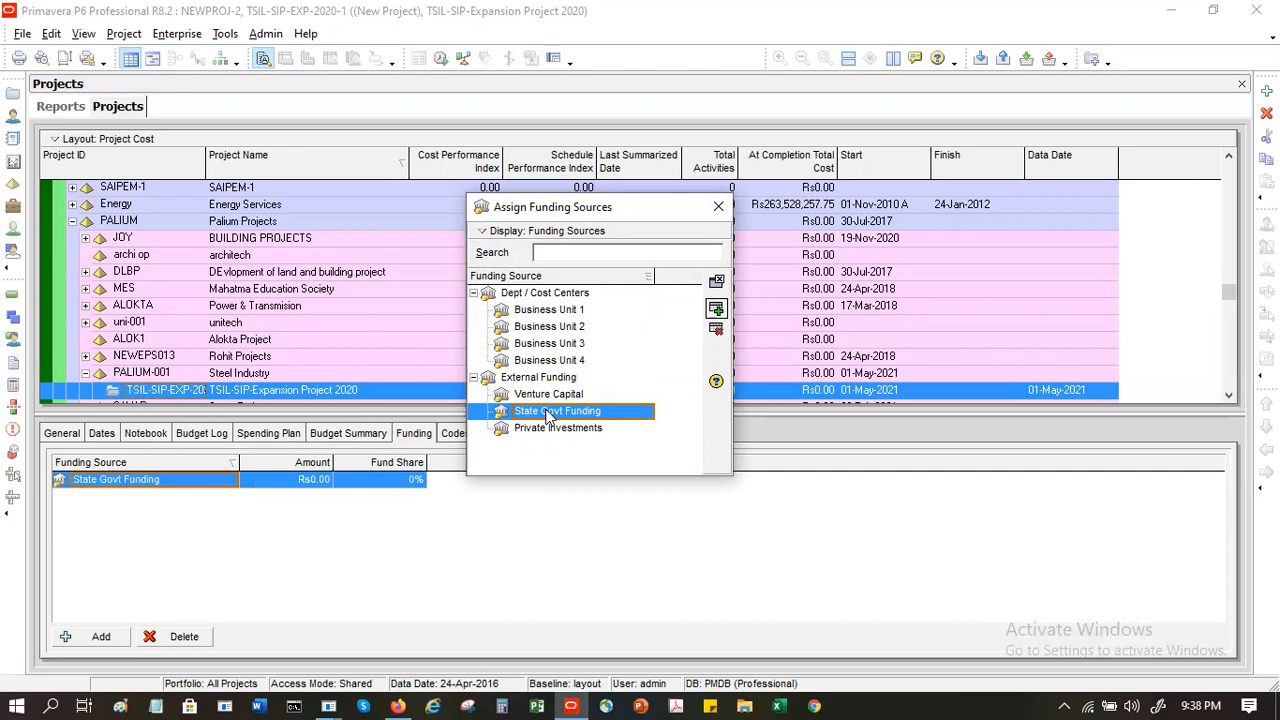
- Set the fund share of State Govt Funding to 50%
click(311, 480)
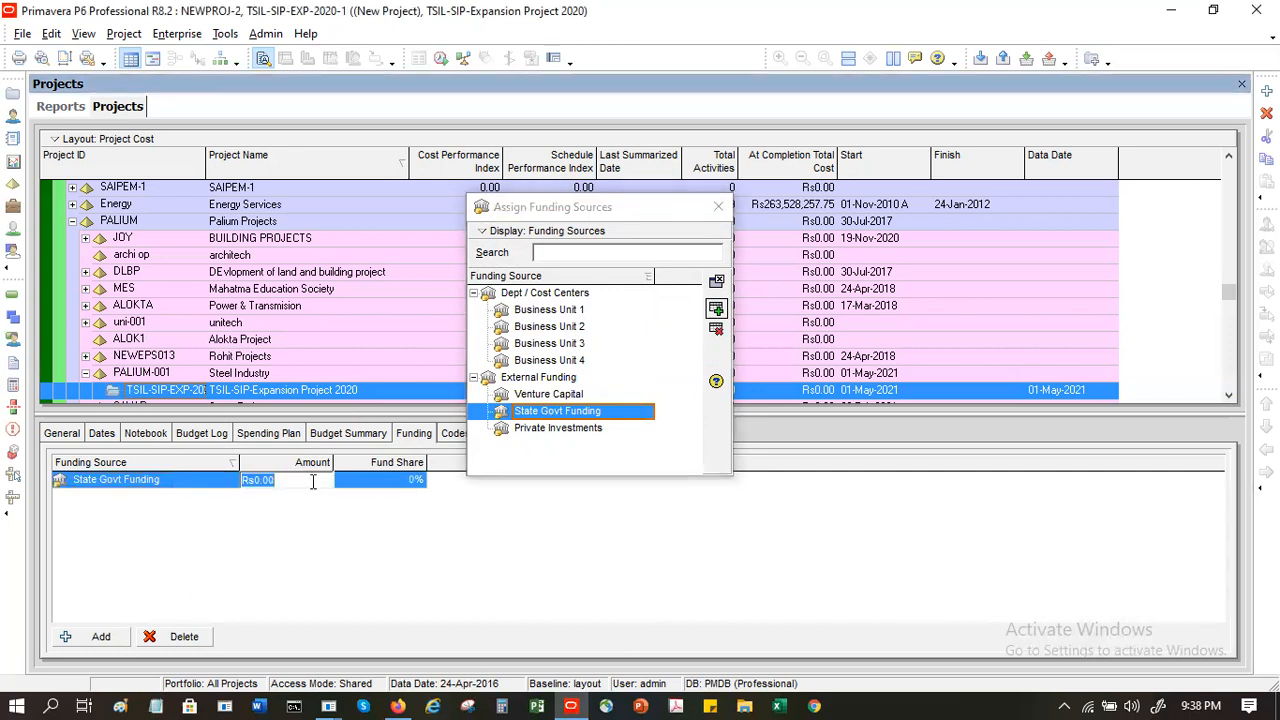
click(407, 486)
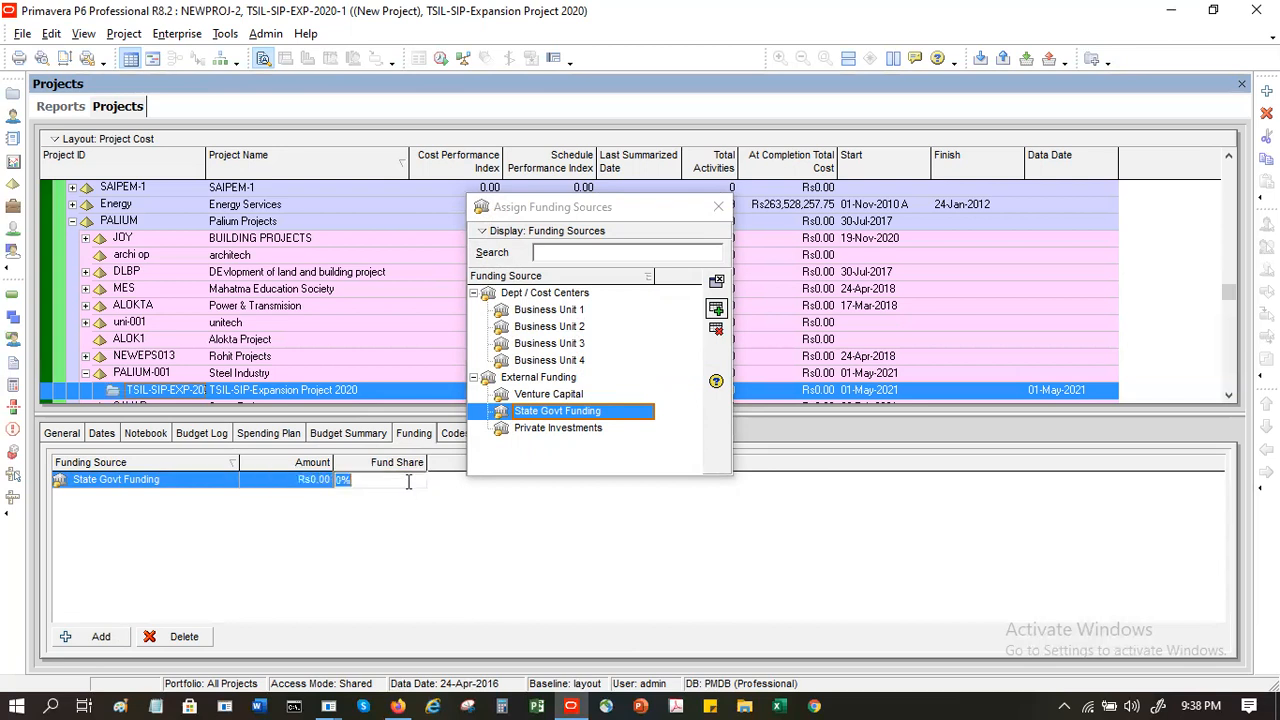
text(50)
key(Return)
- Assign Private Investments as another funding source and set its amount to Rs10,000,000
click(81, 637)
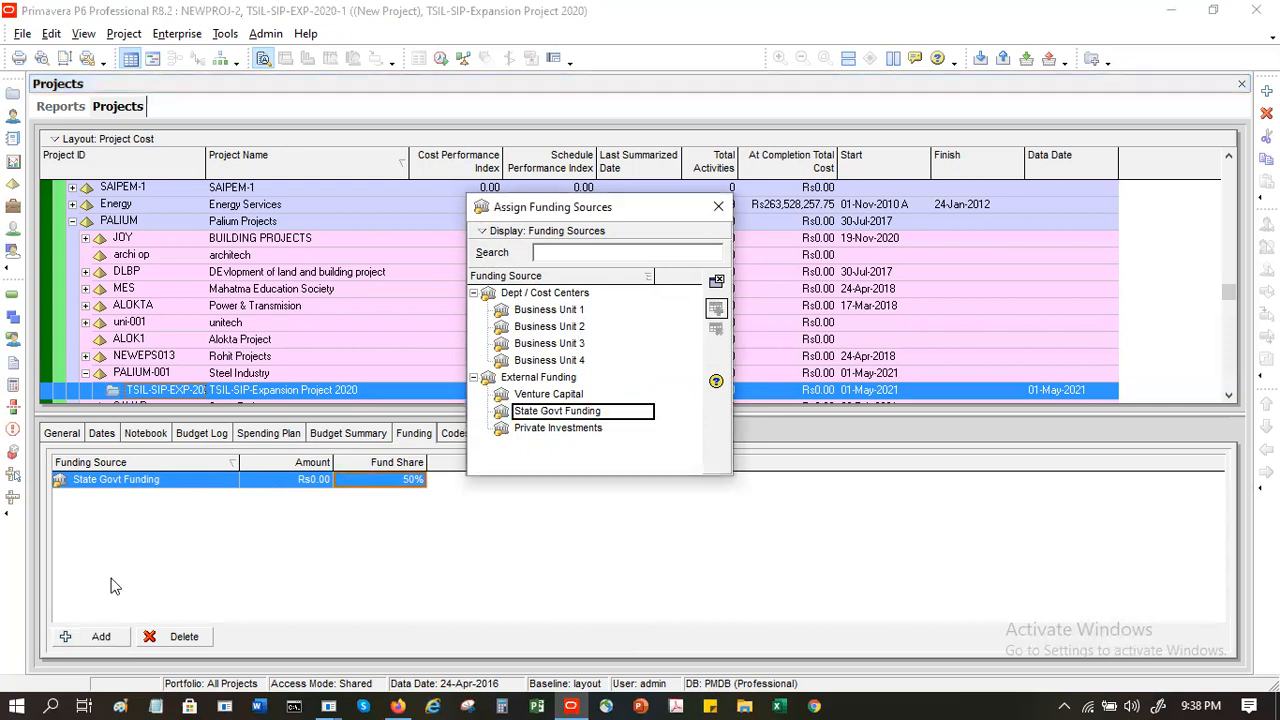
click(204, 498)
click(195, 490)
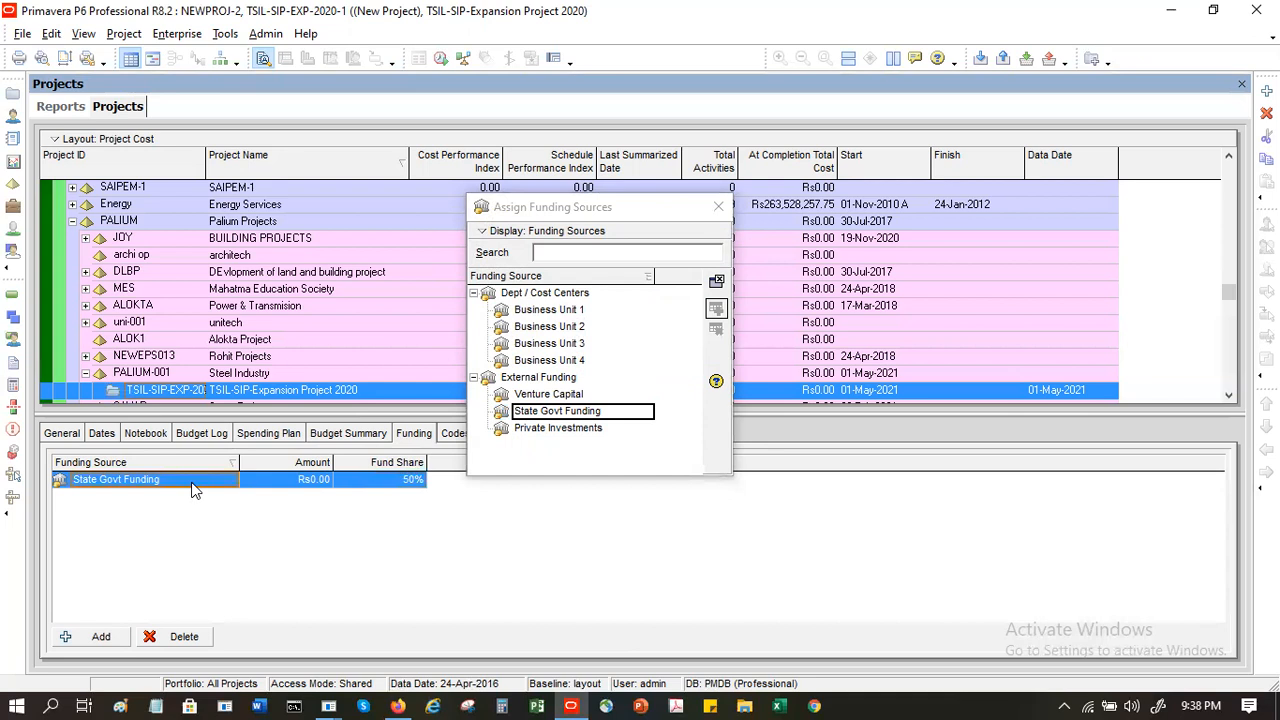
click(101, 637)
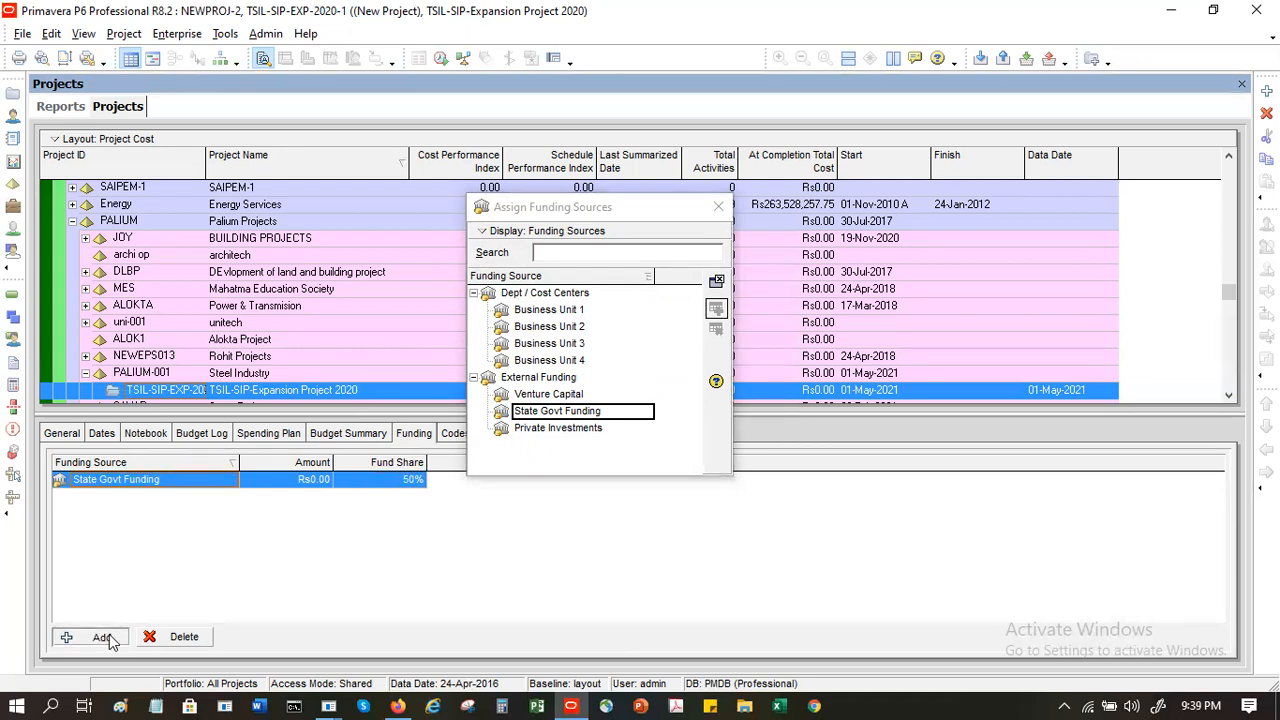
double_click(599, 430)
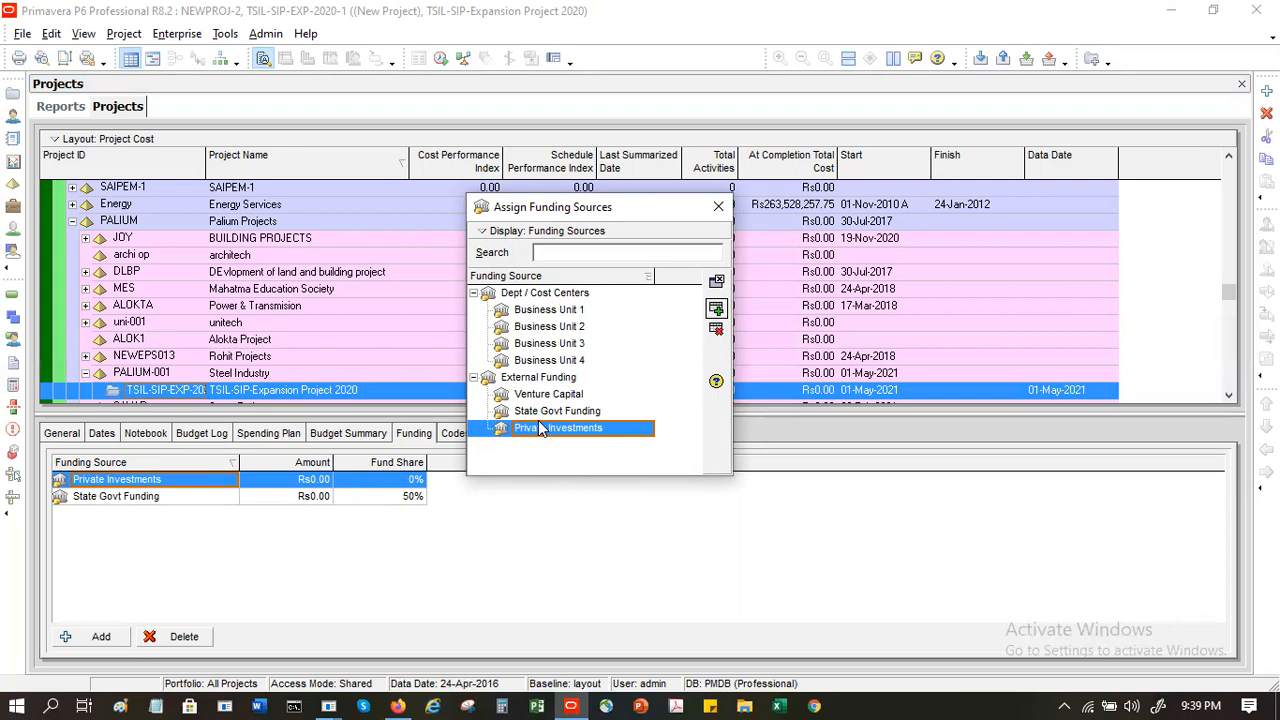
click(310, 485)
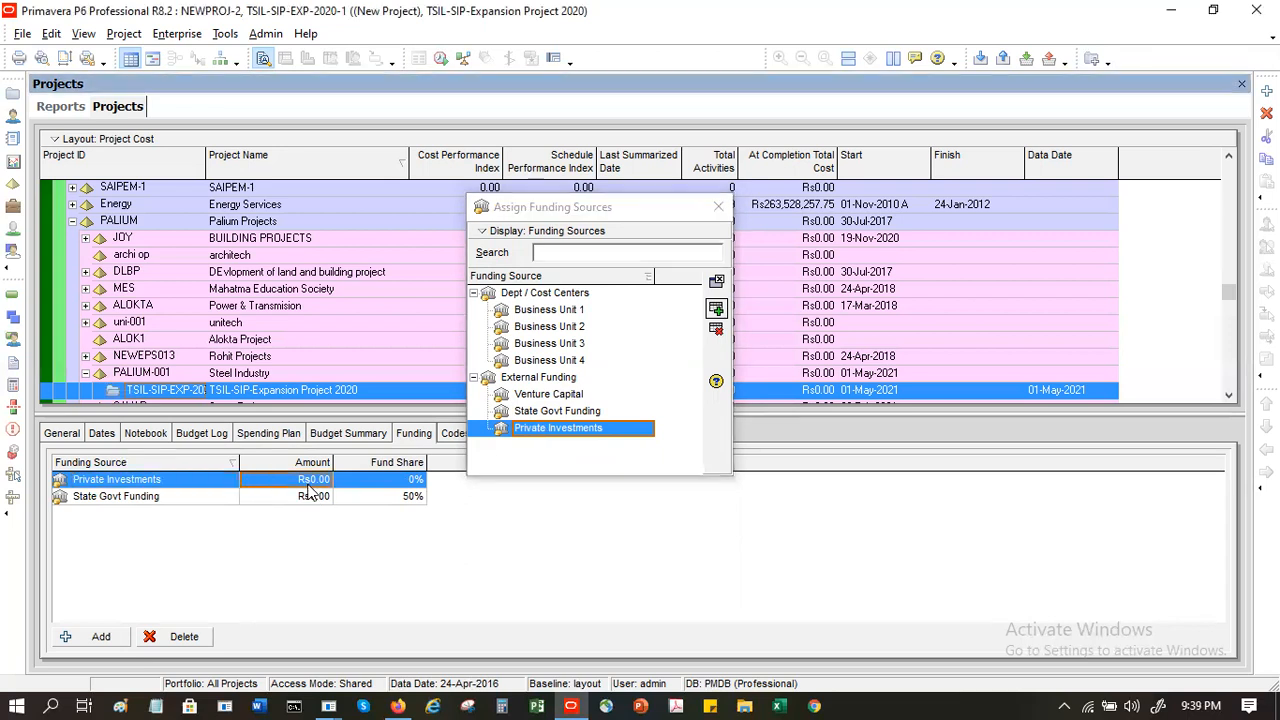
text(10000000)
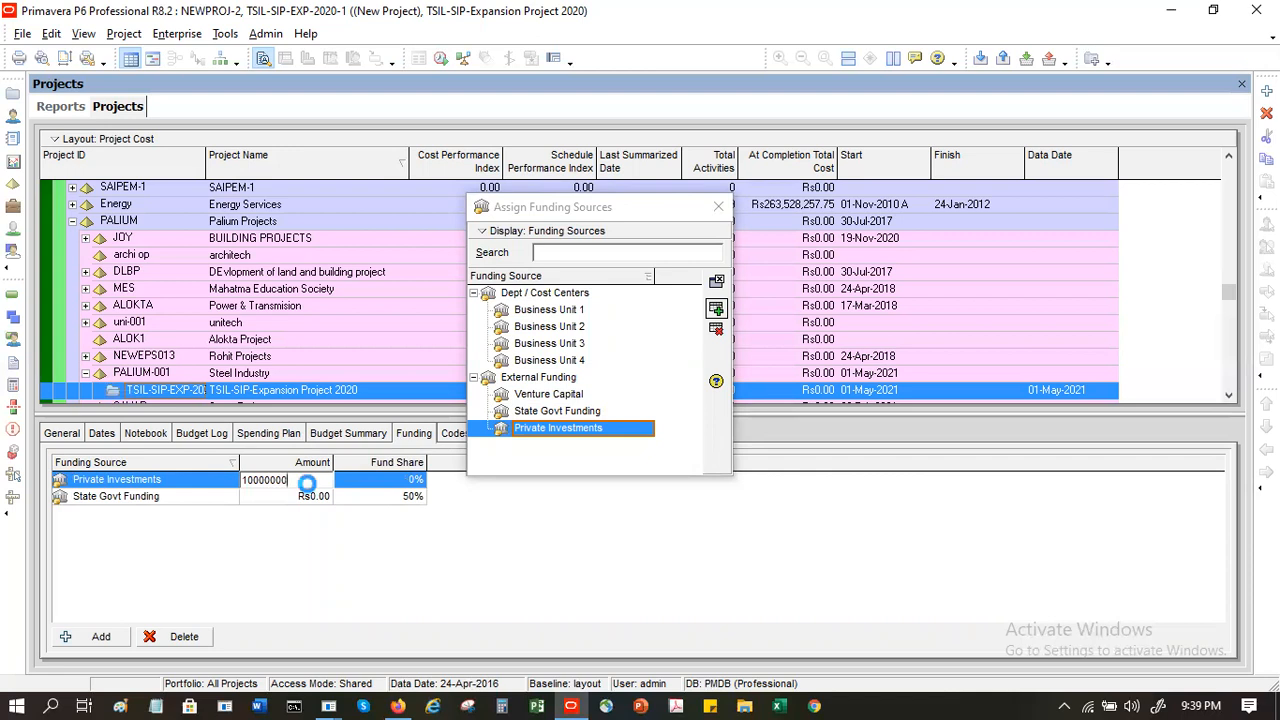
key(Return)
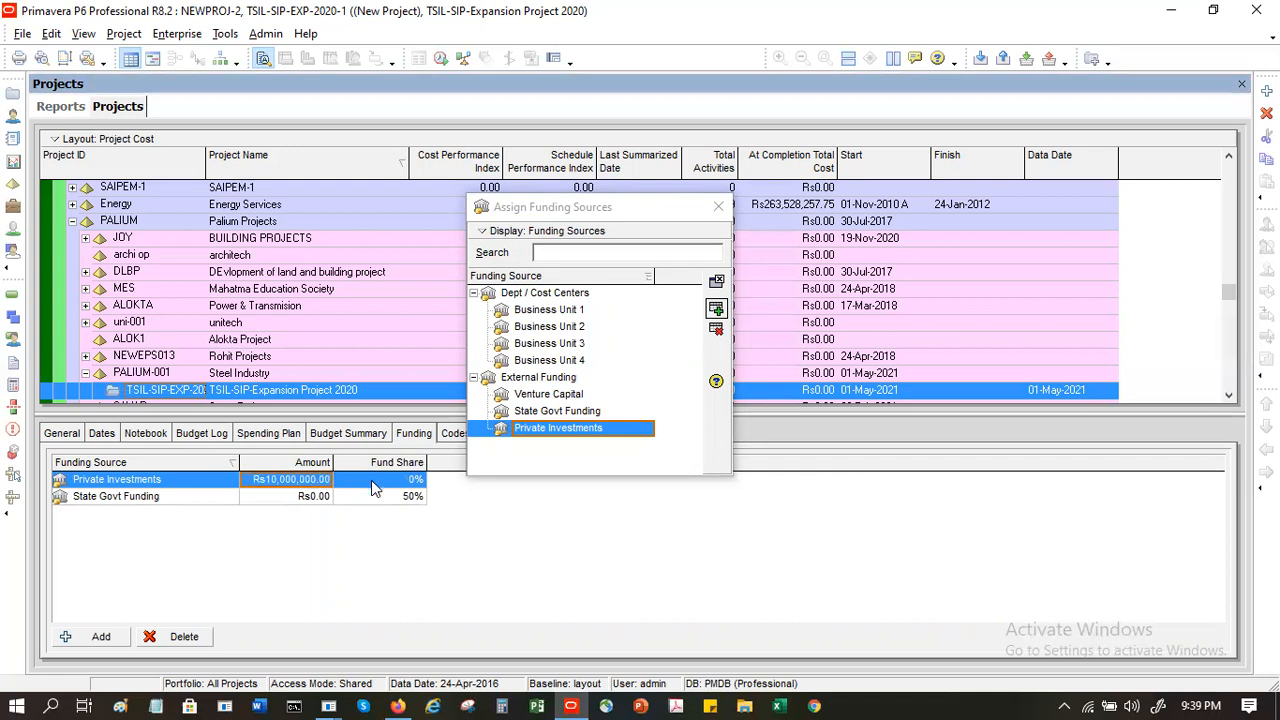
- Set the State Govt Funding amount to Rs400,000 and its fund share to 0%, finishing the funding source assignment
click(309, 502)
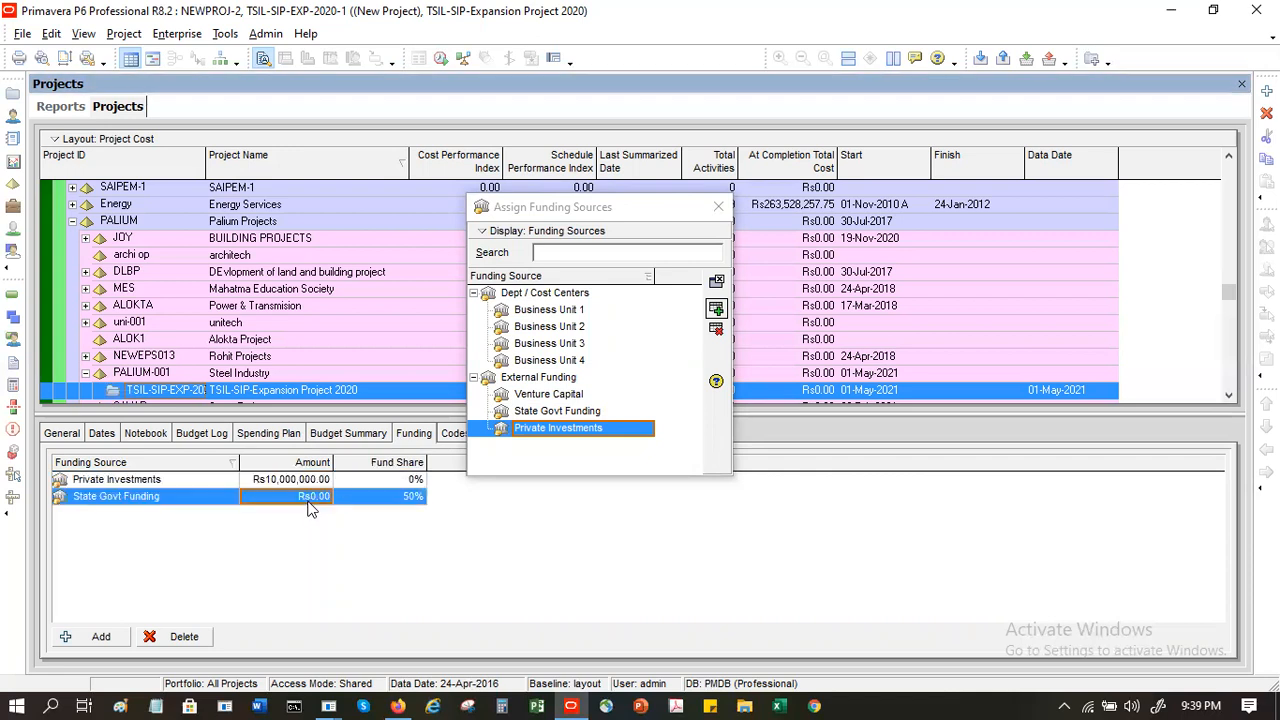
text(400000)
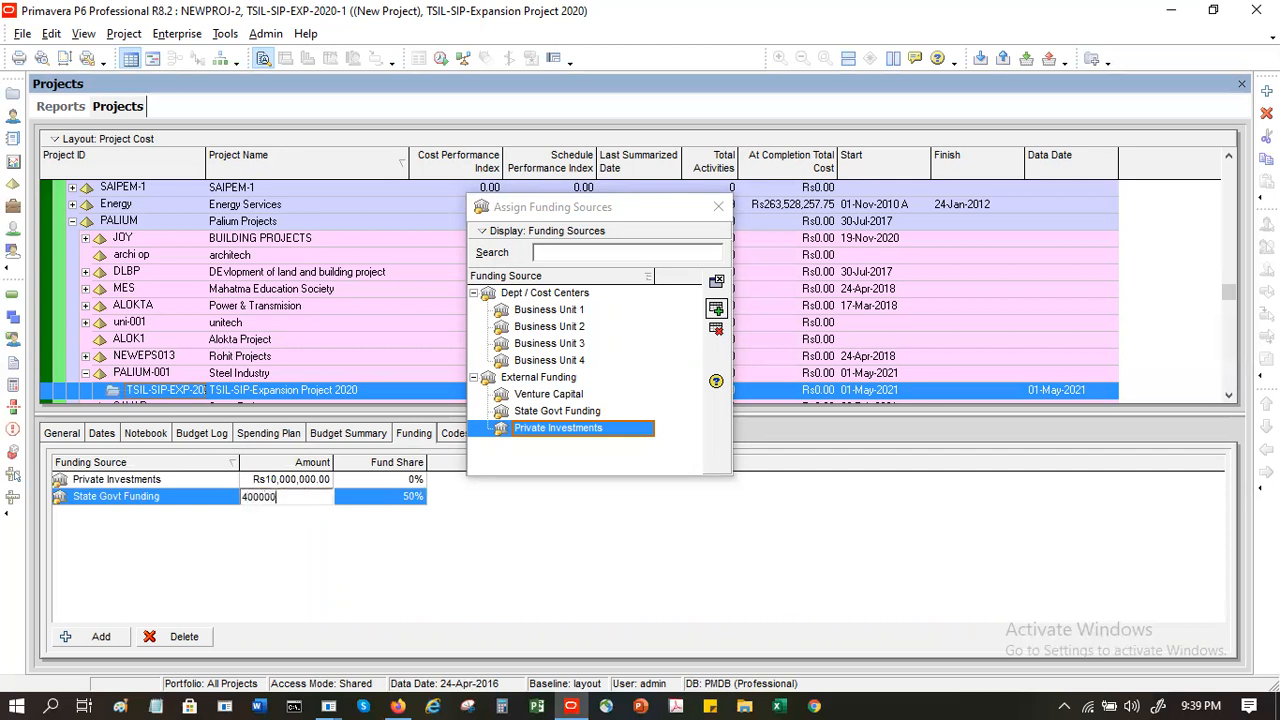
key(Tab)
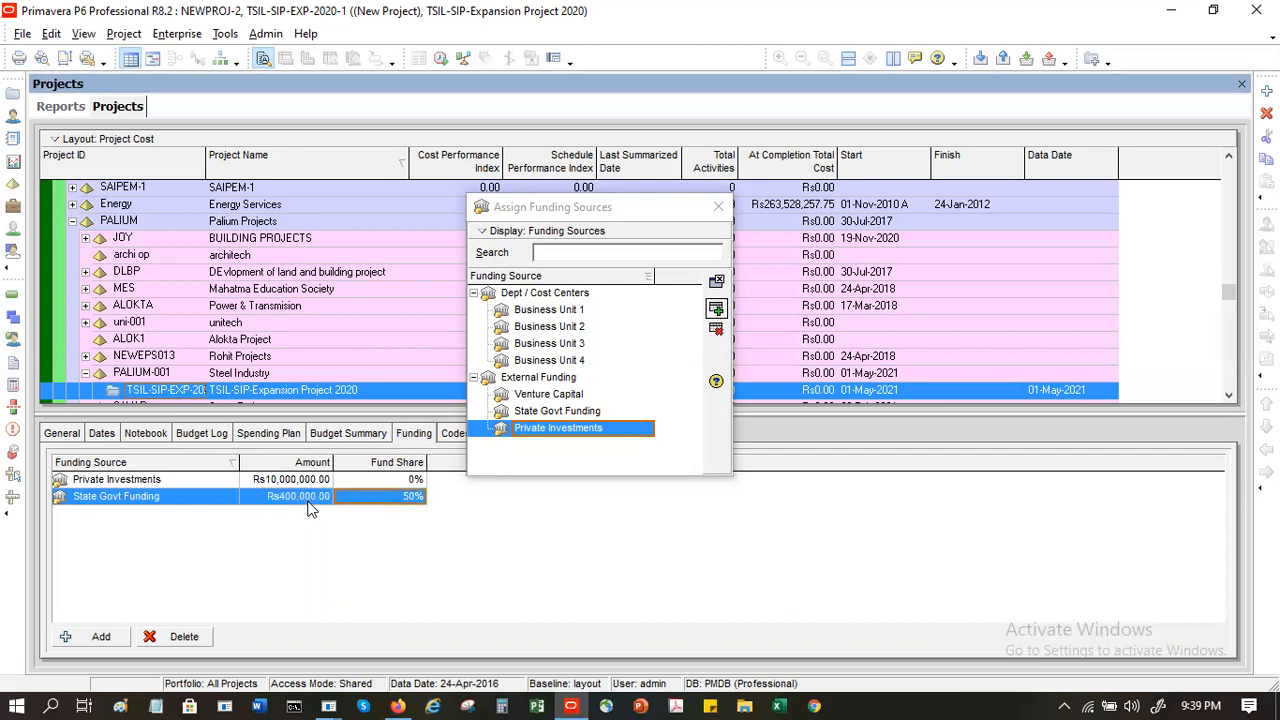
text(0)
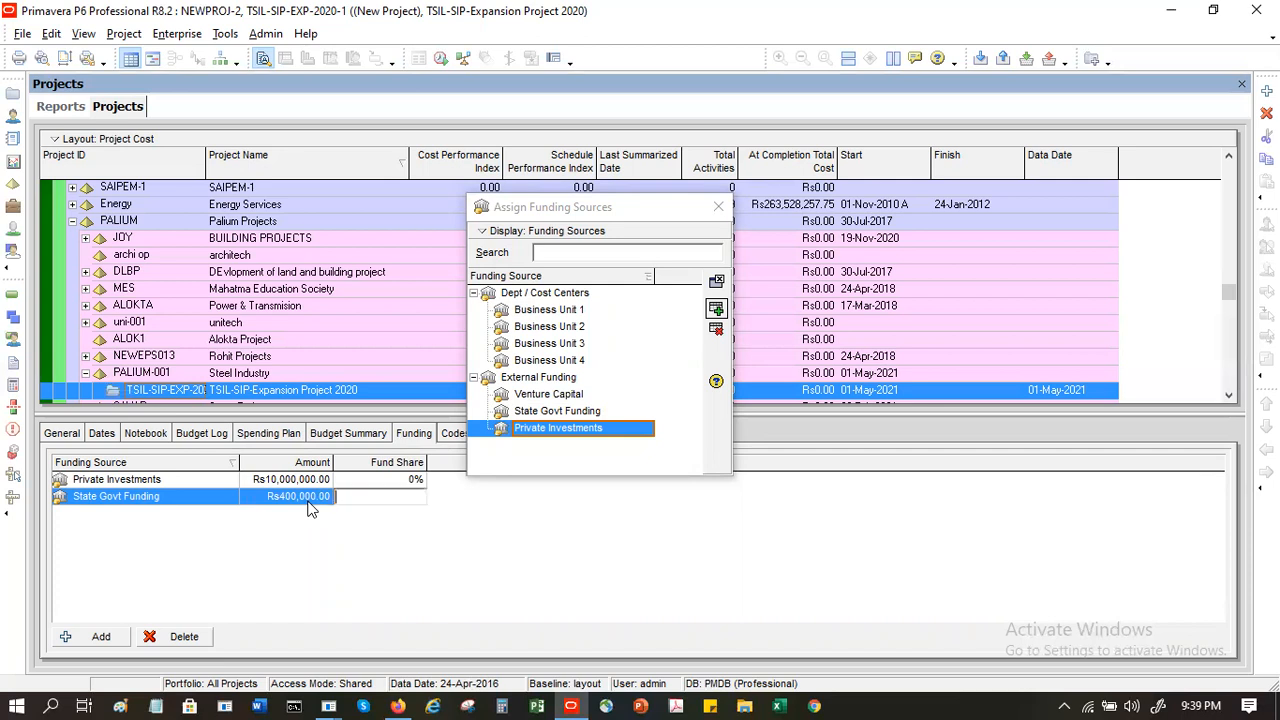
key(Return)
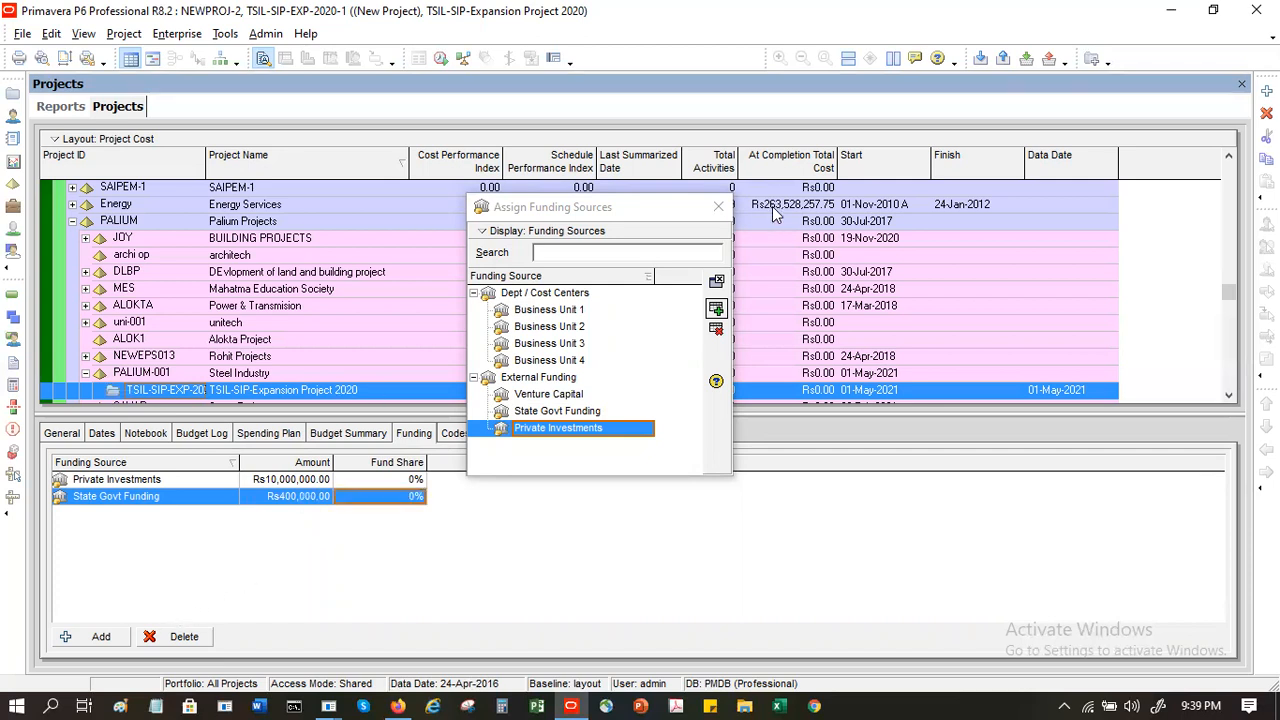
click(719, 207)
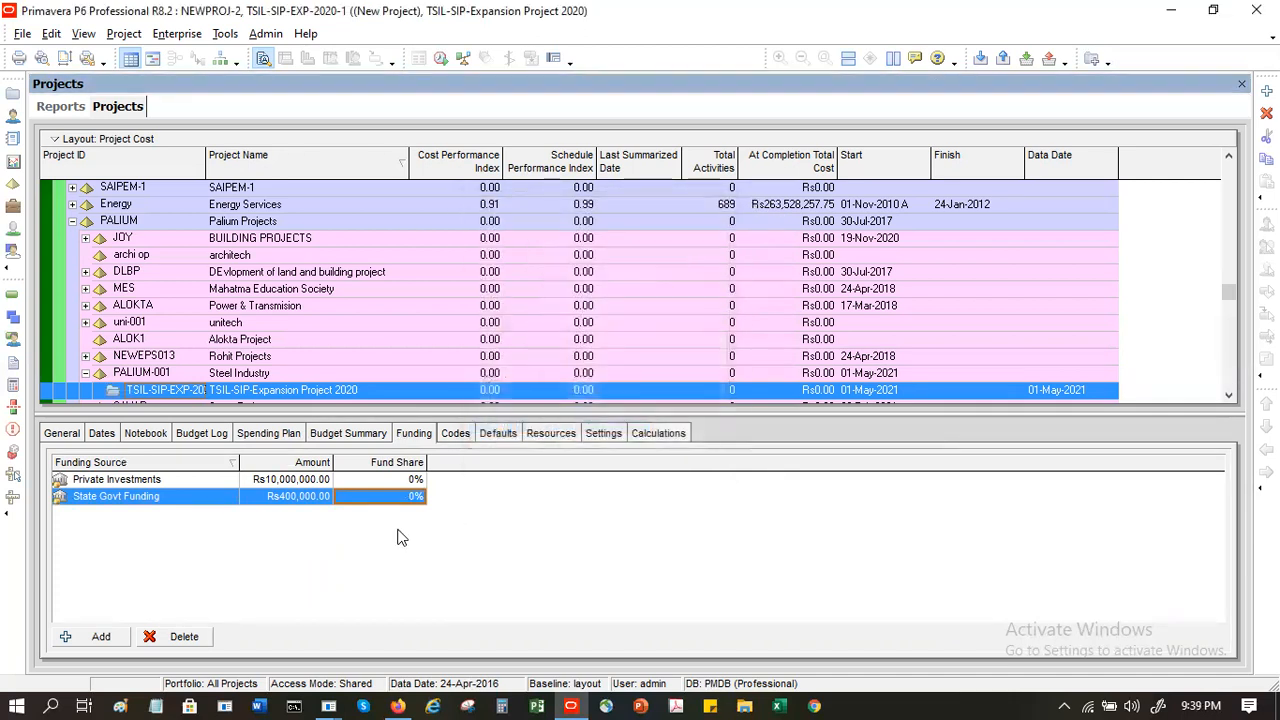
- Assign the Priority project code value 2 High to the project
click(457, 434)
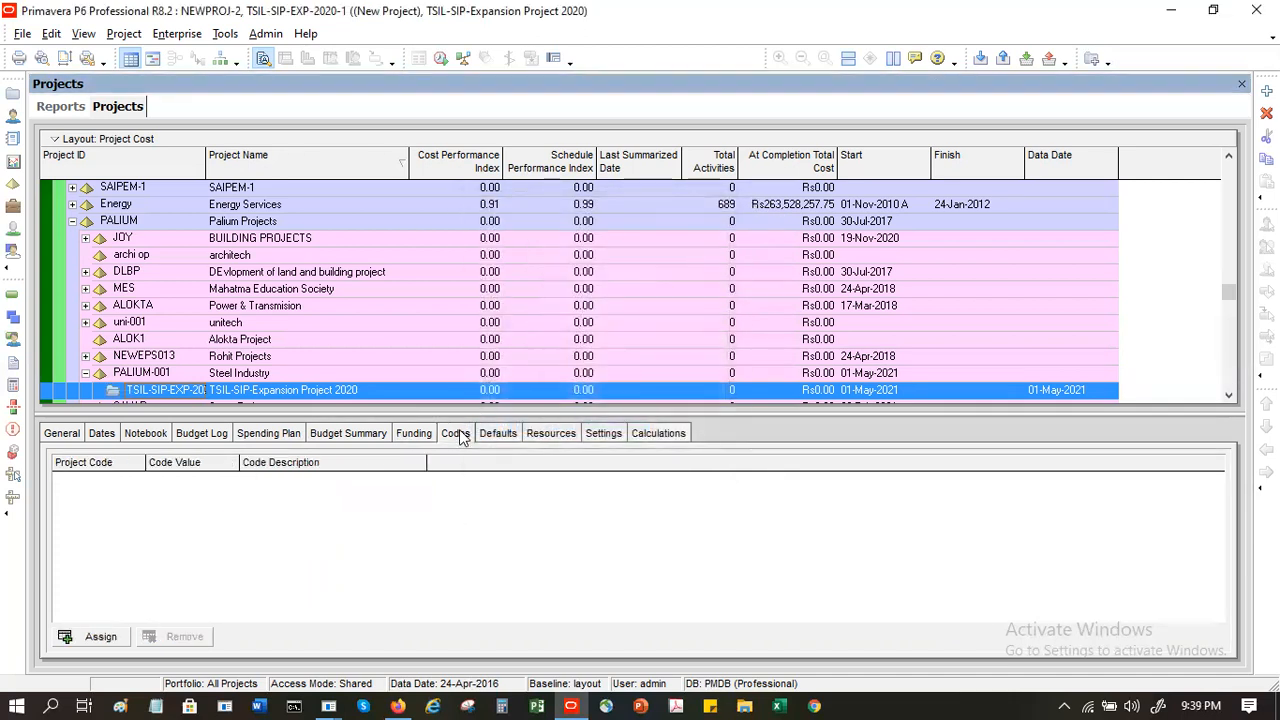
click(88, 638)
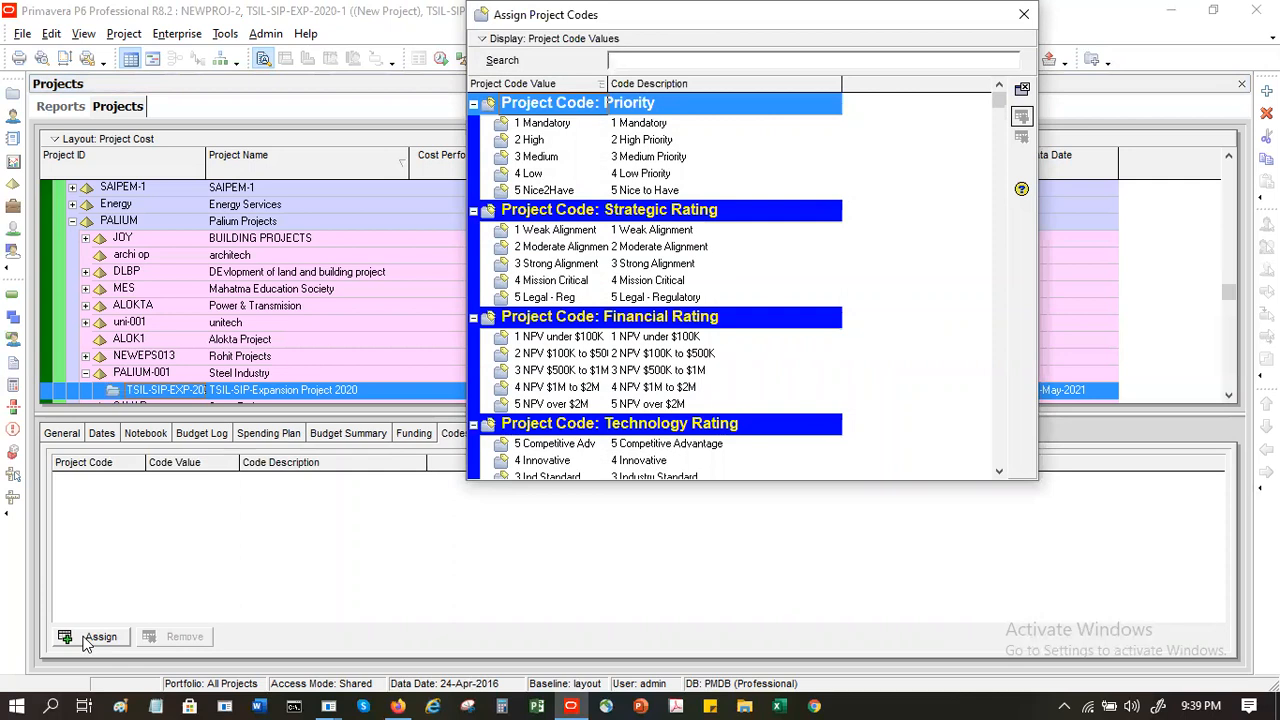
click(651, 145)
click(653, 160)
click(652, 174)
click(655, 191)
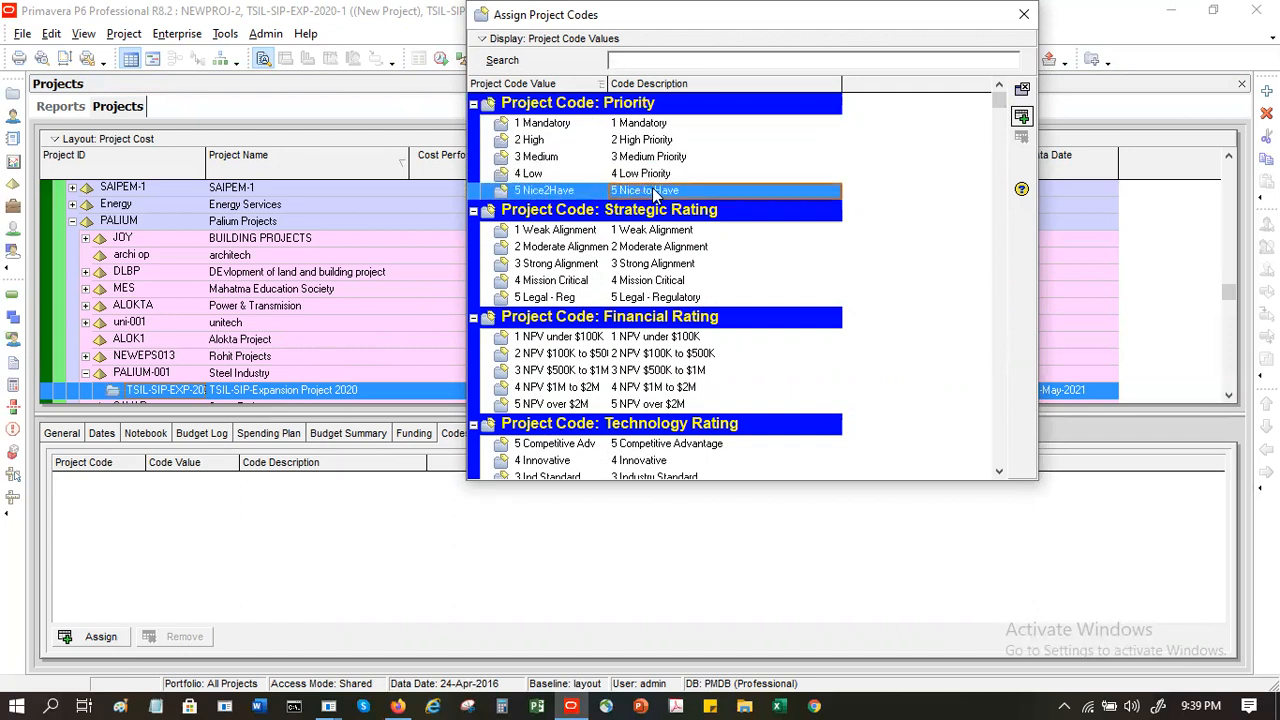
click(655, 143)
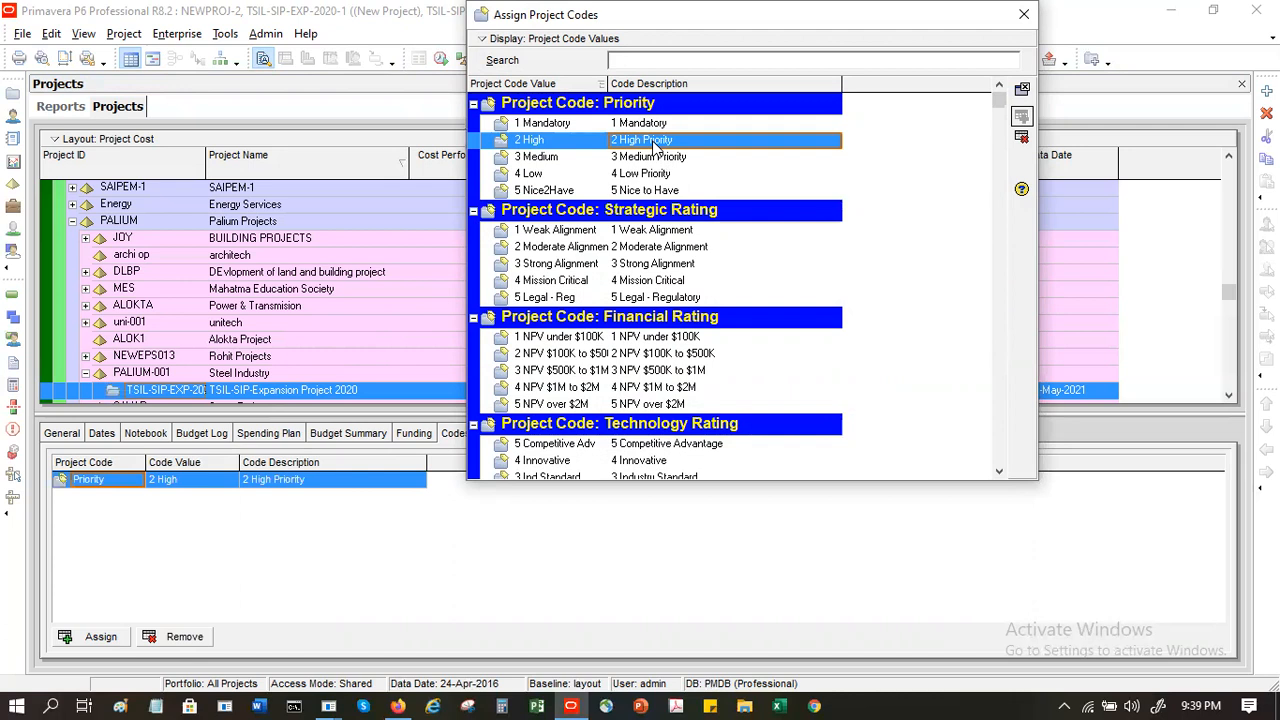
- Assign the Strategic Rating project code value 4 Mission Critical to the project
click(662, 230)
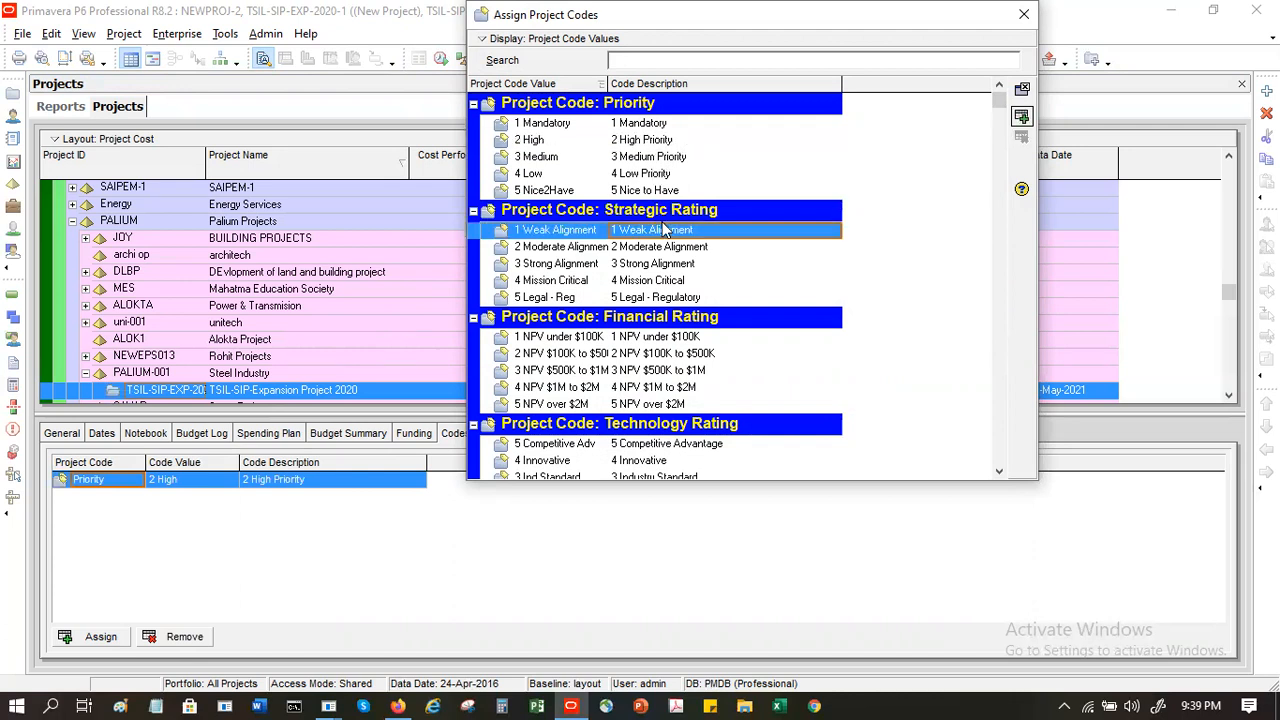
click(659, 284)
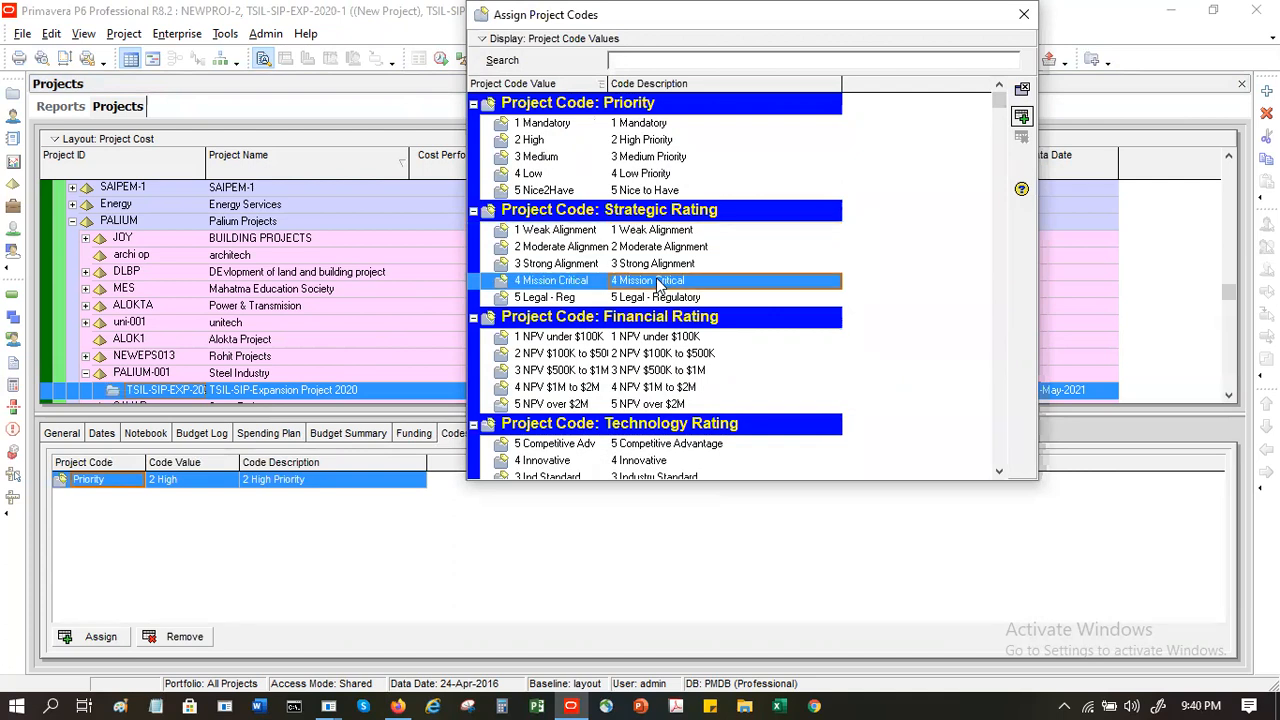
double_click(659, 284)
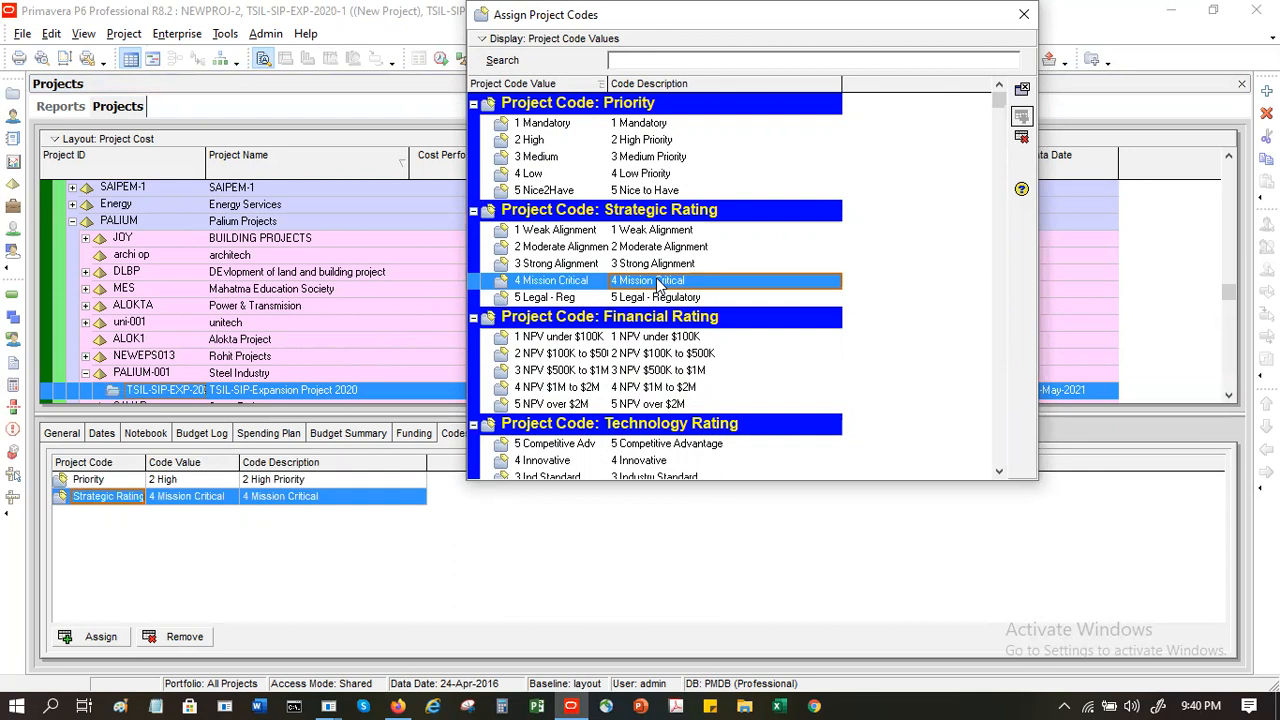
- Assign the Technology Rating code value 5 Competitive Advantage and the Risk Rating code value 060 to the project
click(657, 371)
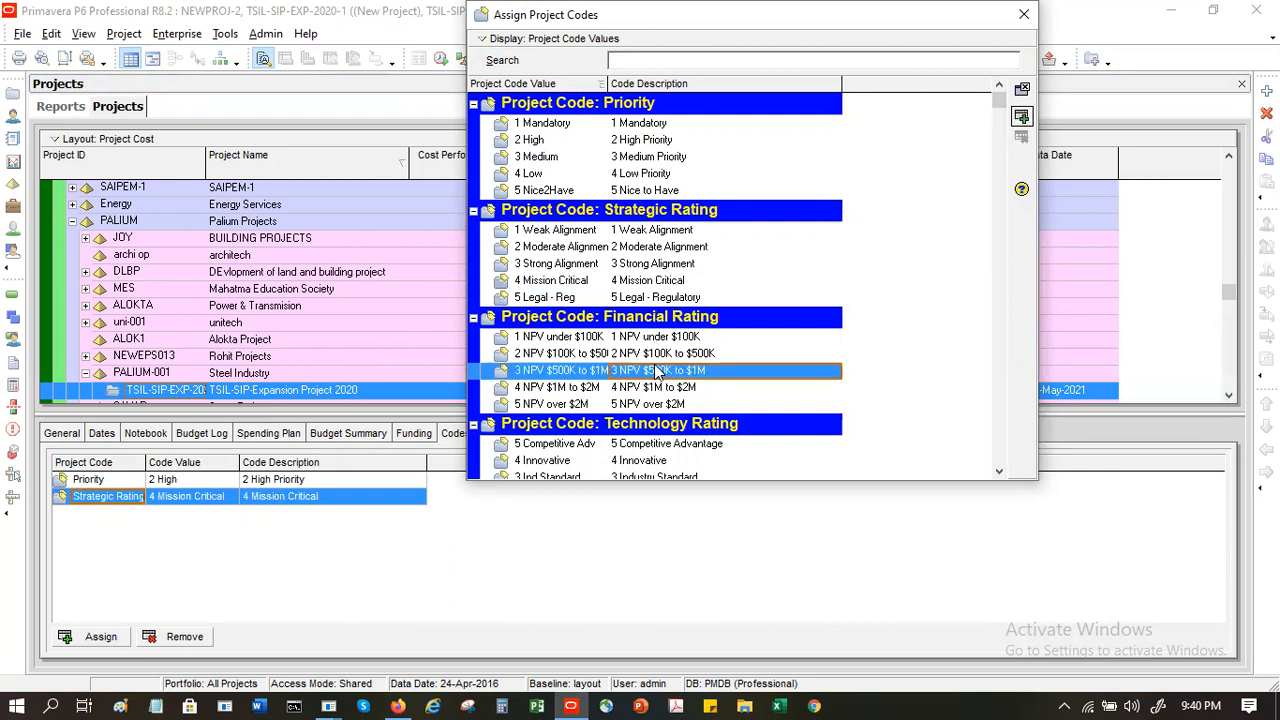
drag(999, 474, 999, 474)
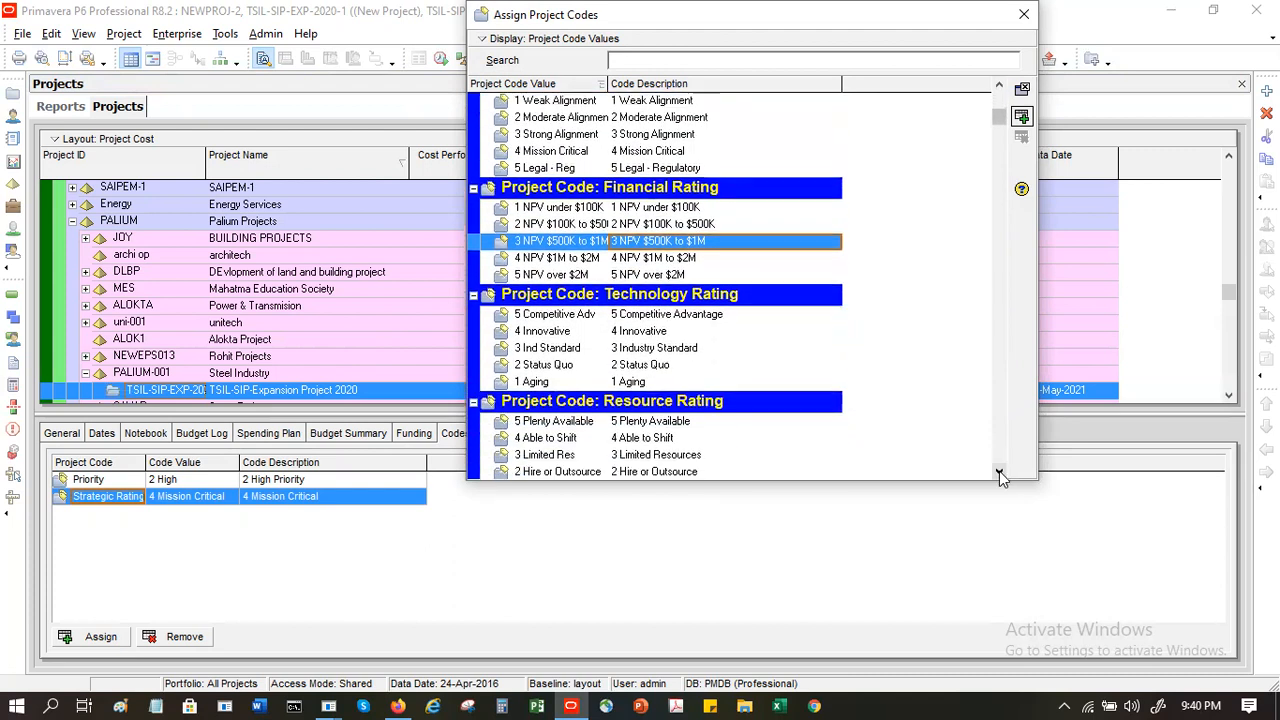
click(999, 471)
click(999, 471)
click(999, 471)
click(999, 471)
click(999, 471)
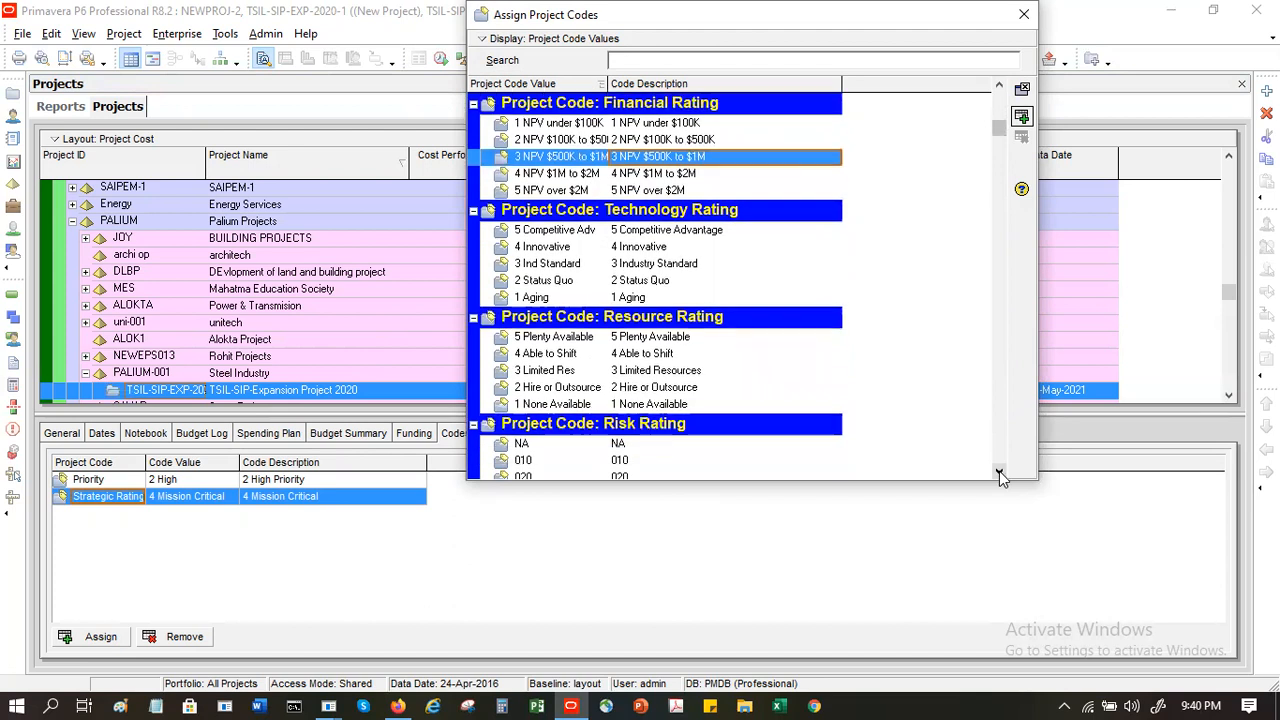
click(638, 250)
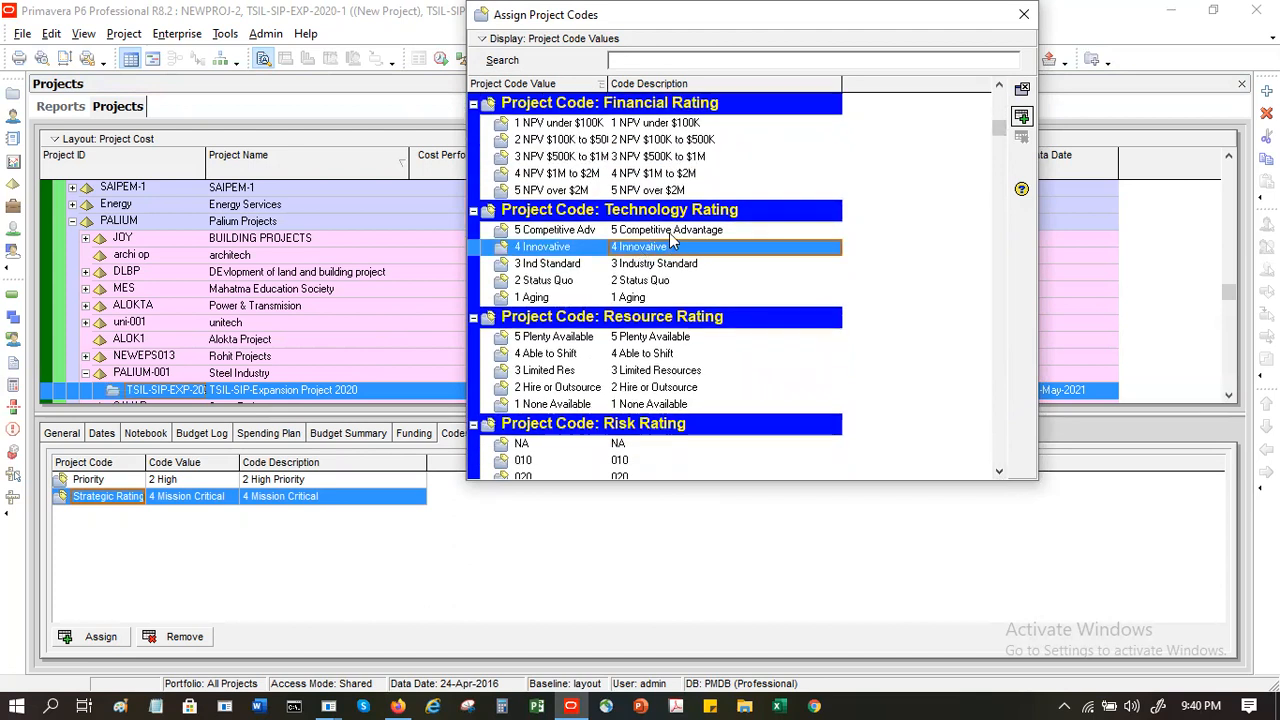
double_click(671, 231)
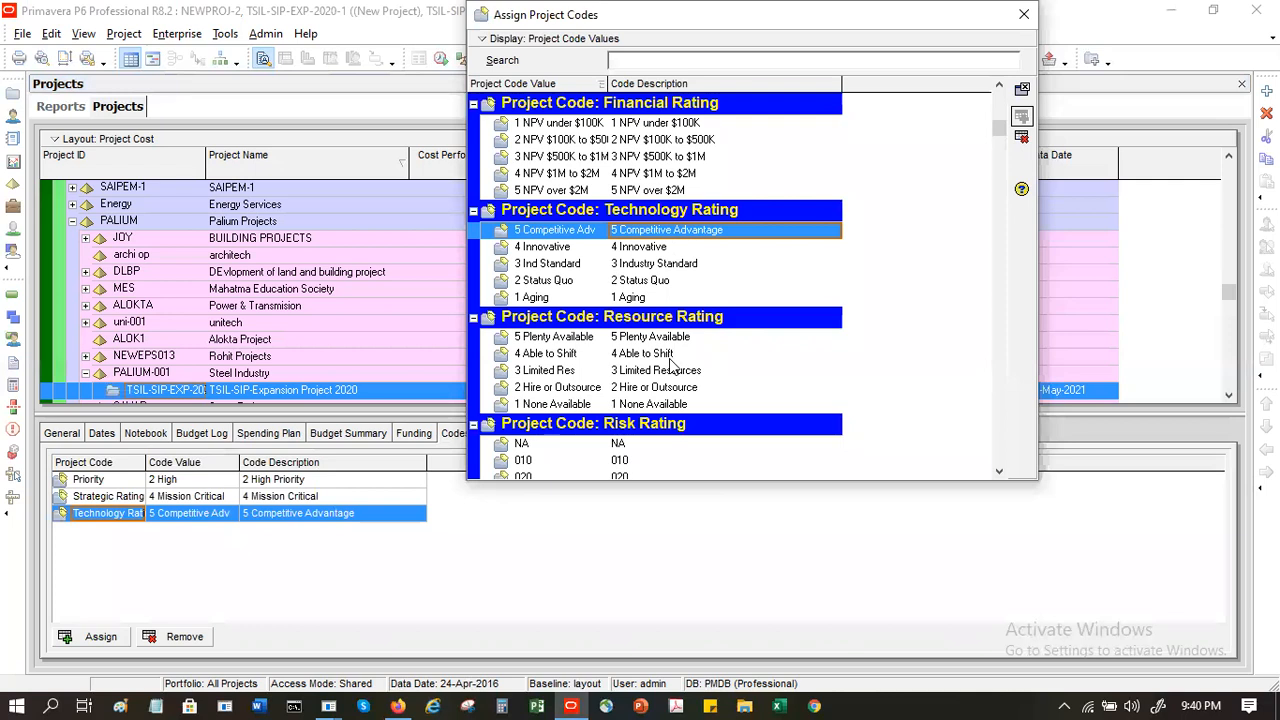
click(995, 415)
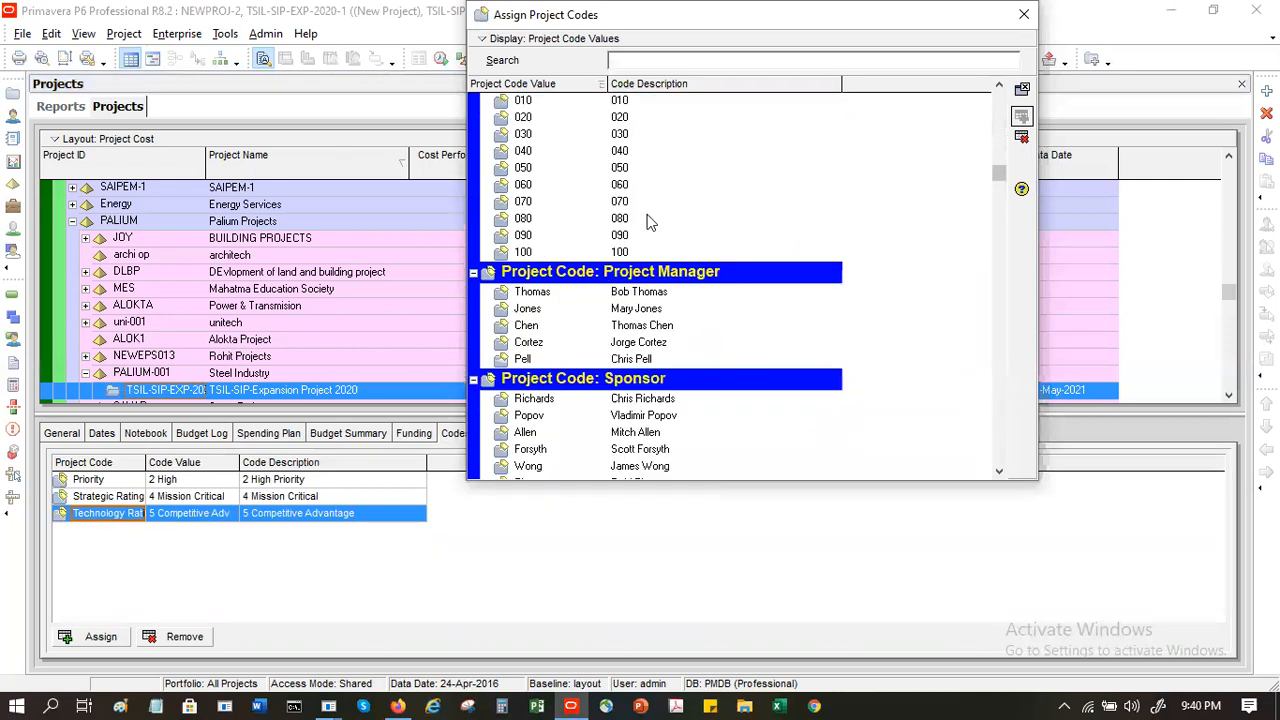
double_click(636, 186)
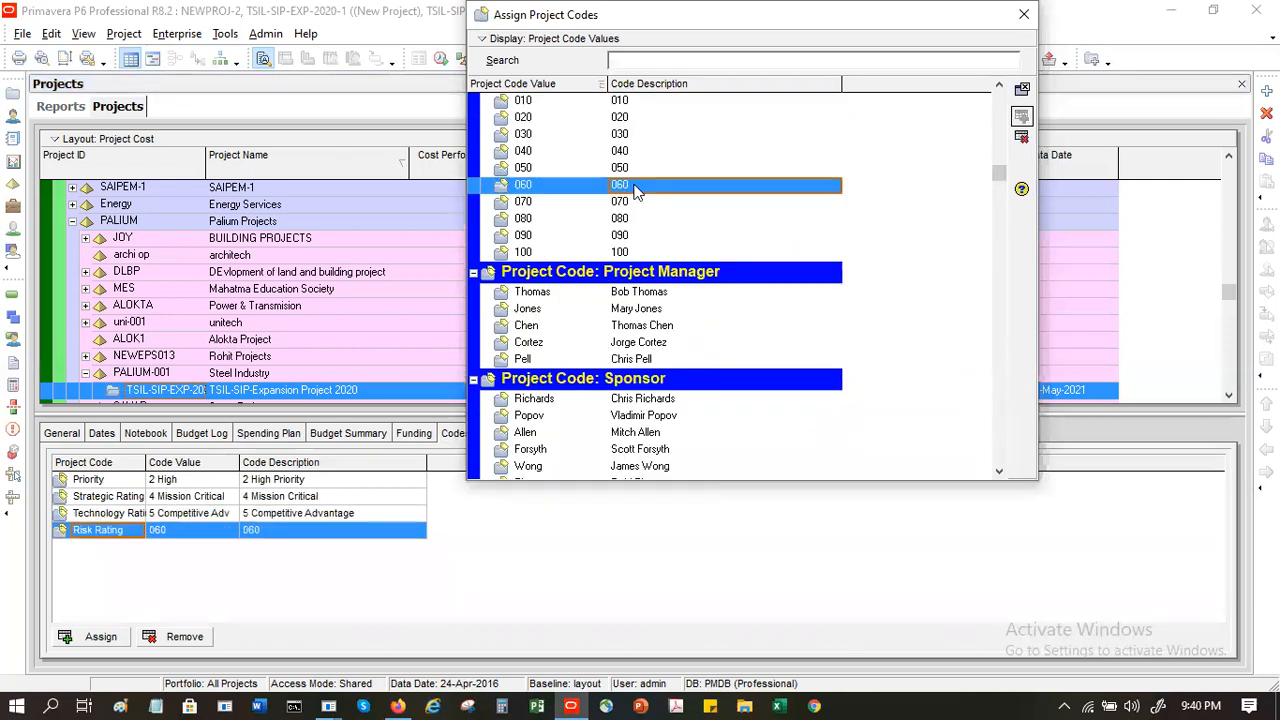
- Assign the second listed Project Manager code value and the fourth listed Sponsor code value, finishing the project code assignment
double_click(660, 312)
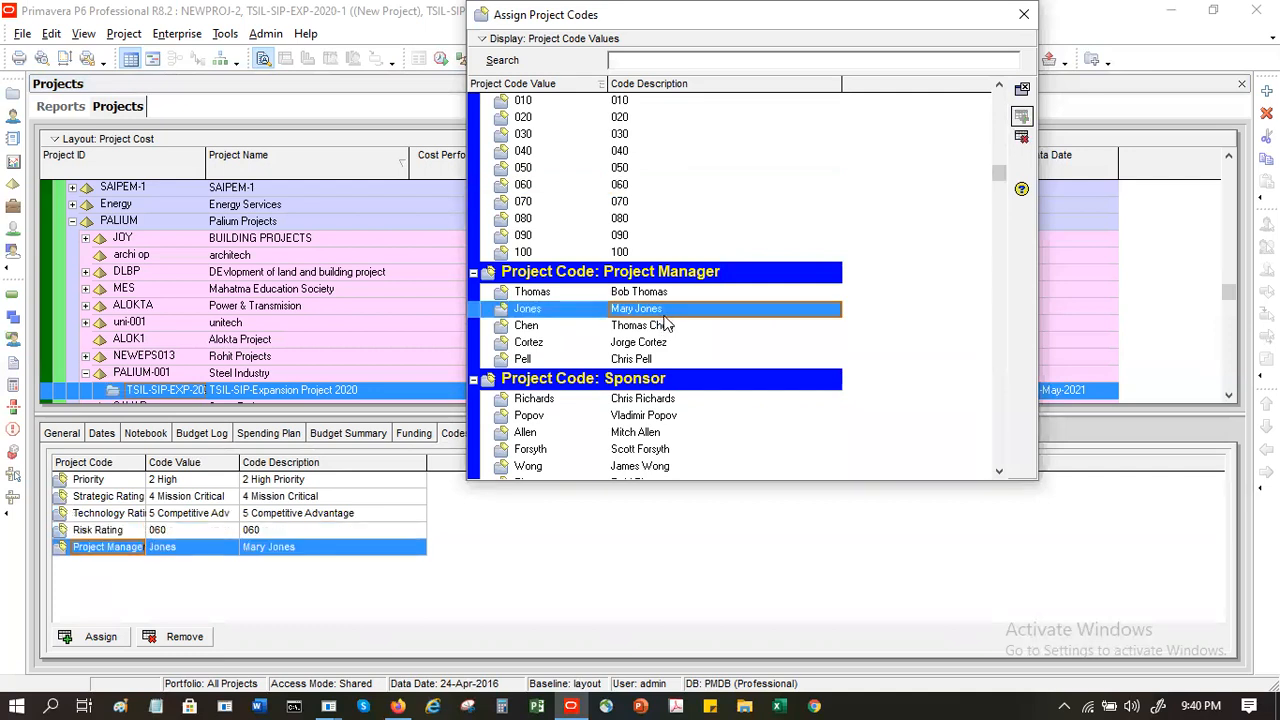
double_click(672, 456)
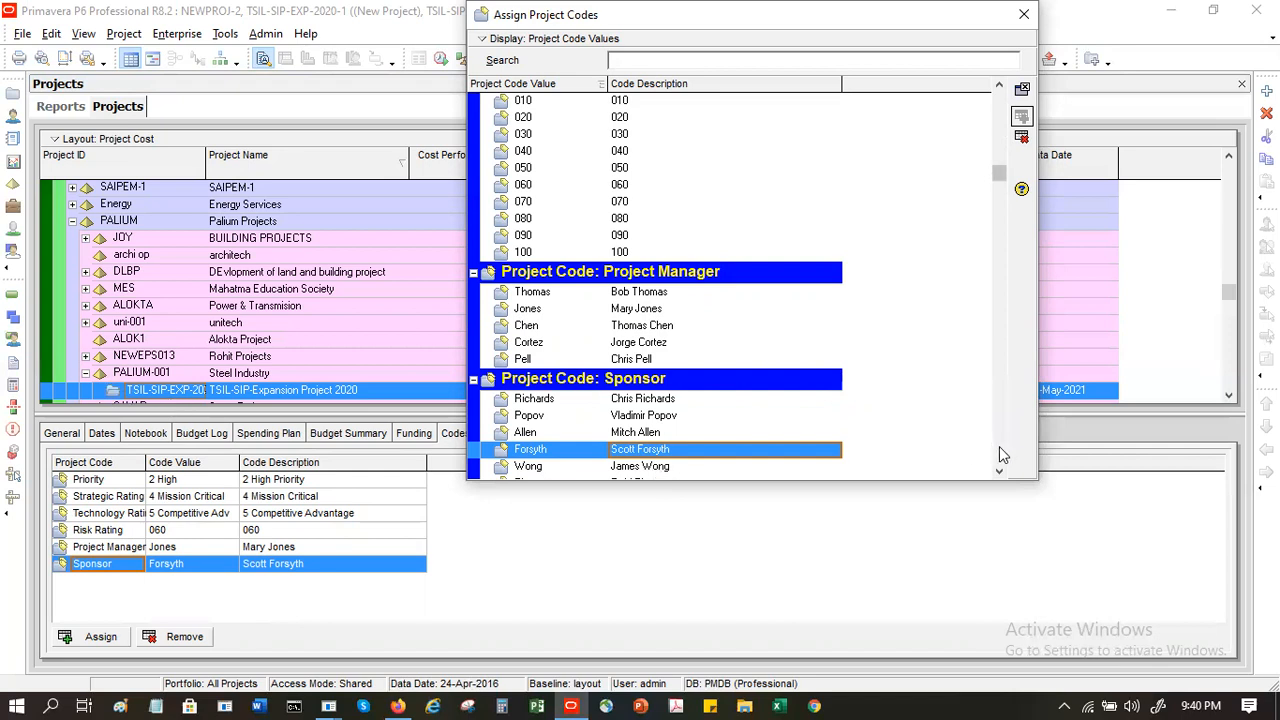
click(999, 446)
click(999, 446)
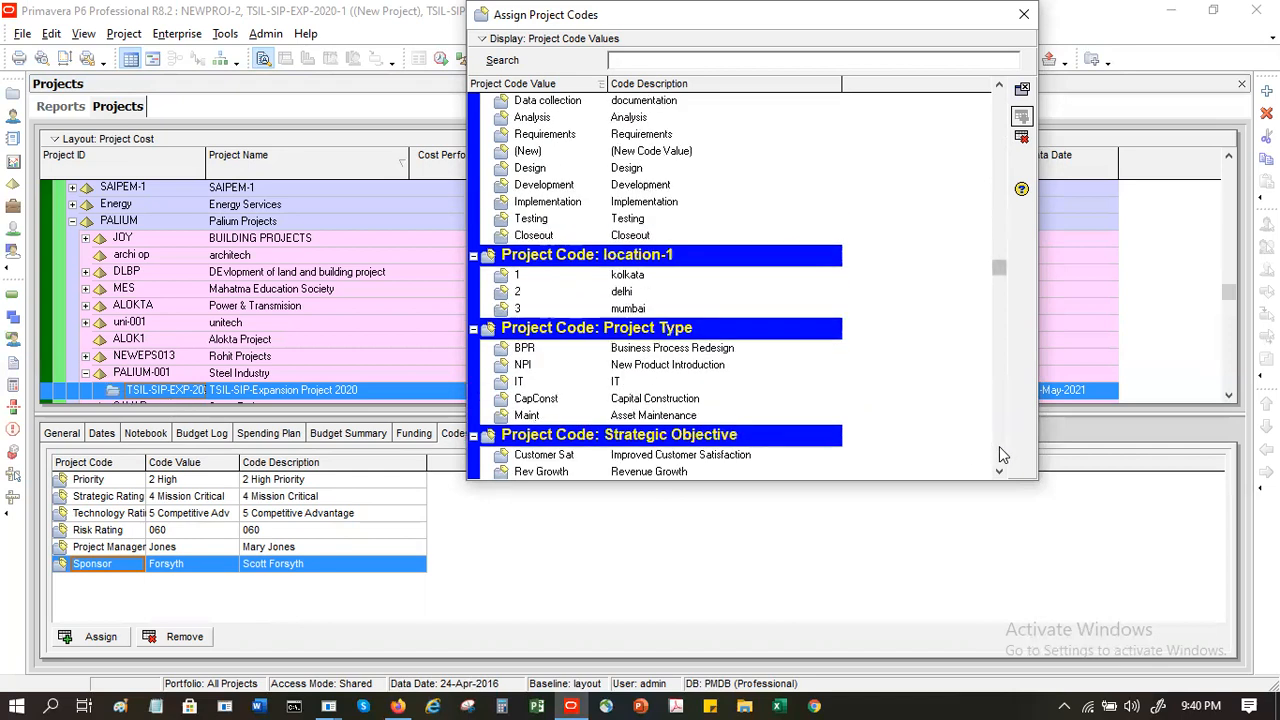
click(1024, 14)
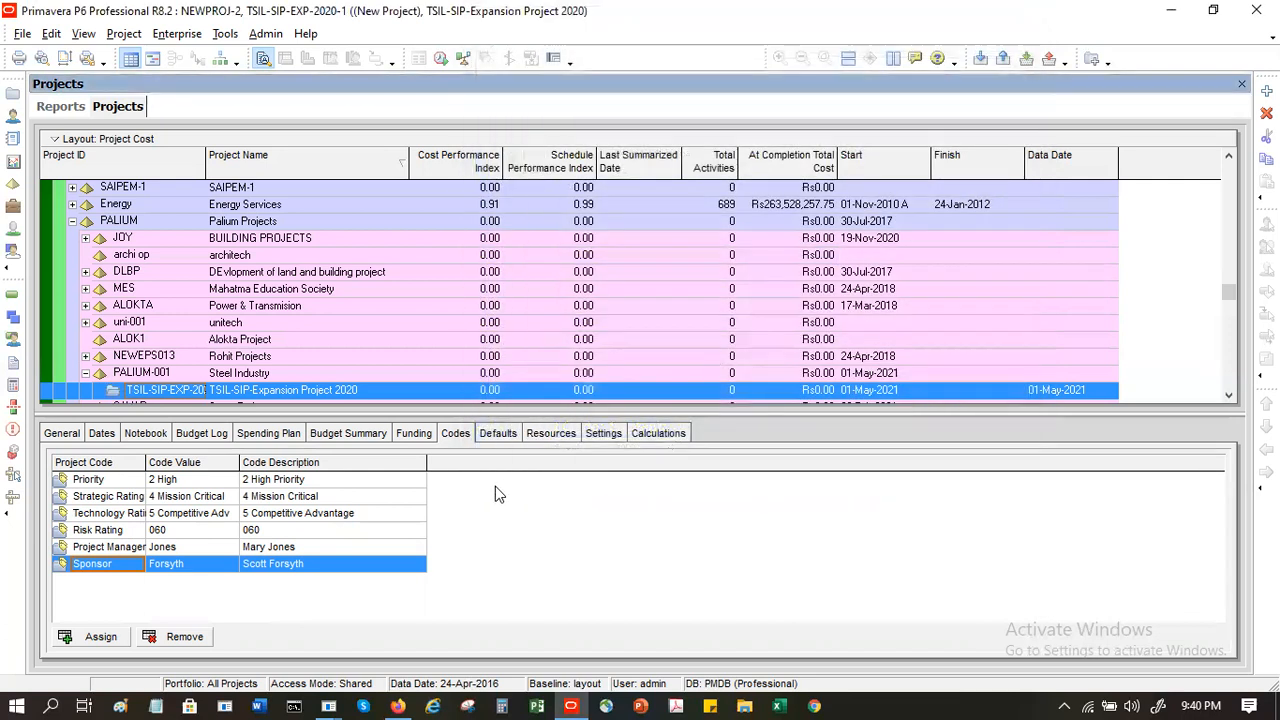
- Review the project's activity defaults and resource settings, and set its fiscal year to begin on the 1st day of April
click(507, 433)
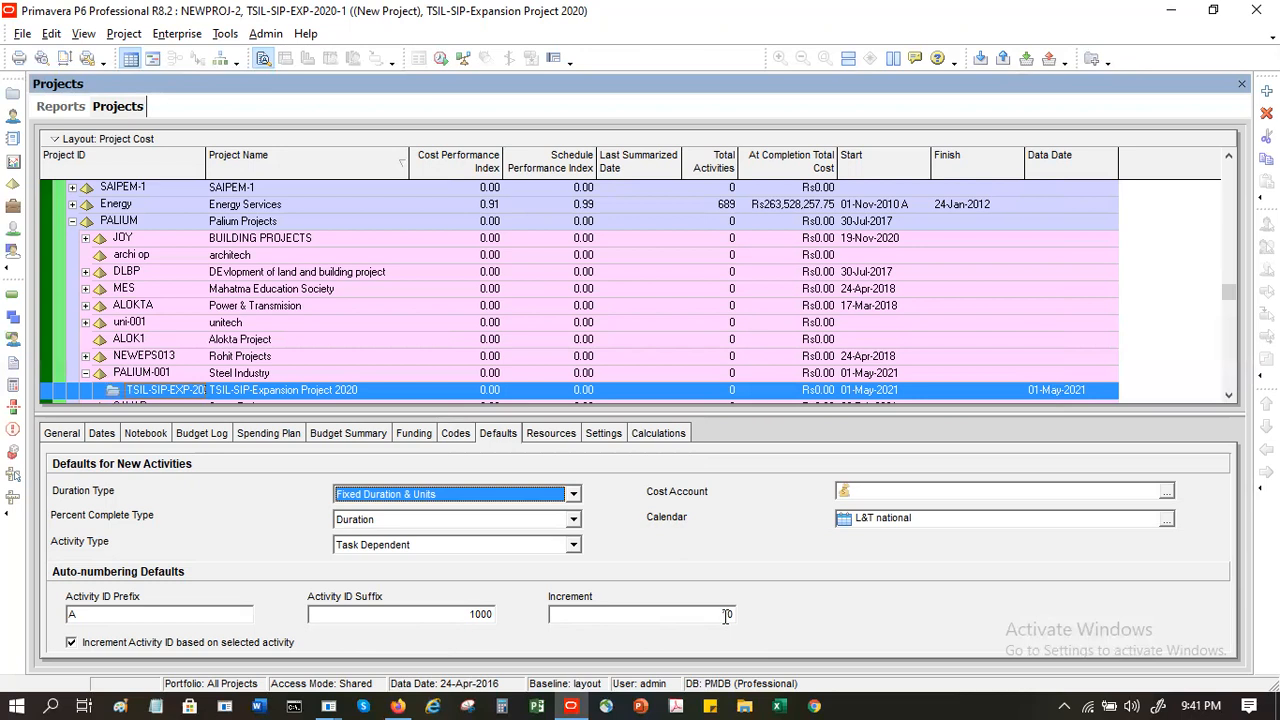
click(548, 438)
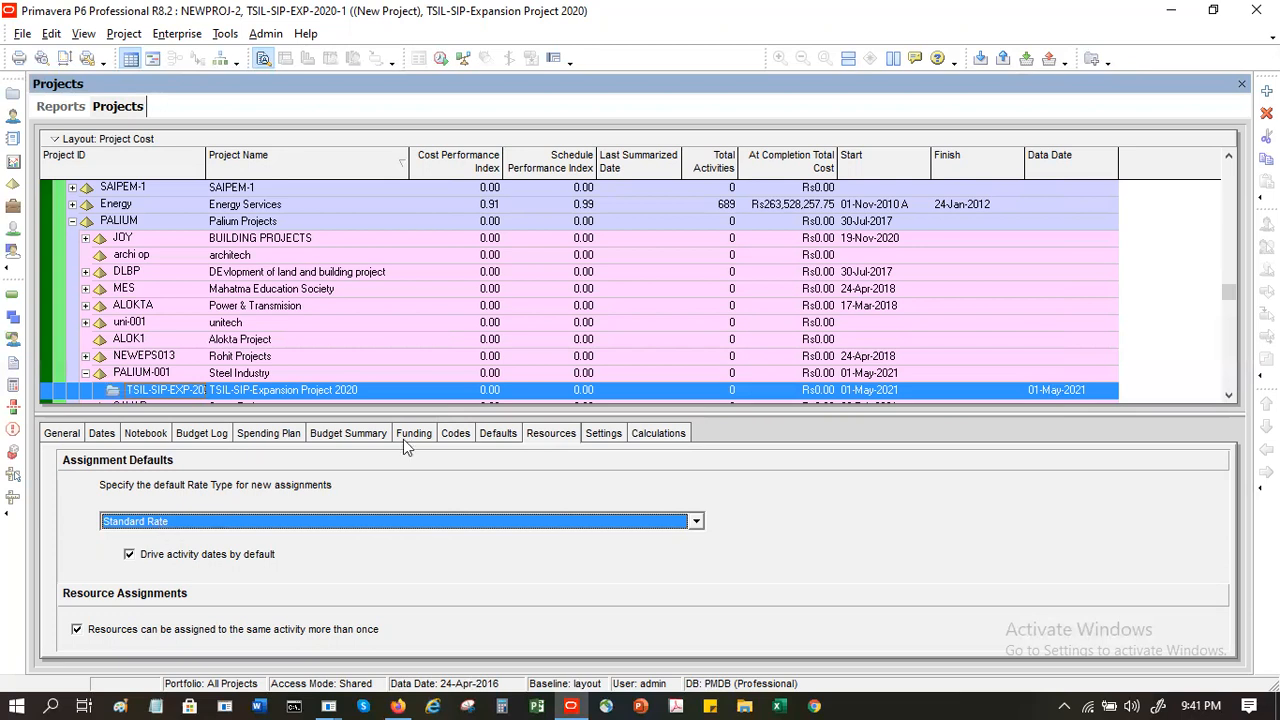
click(595, 436)
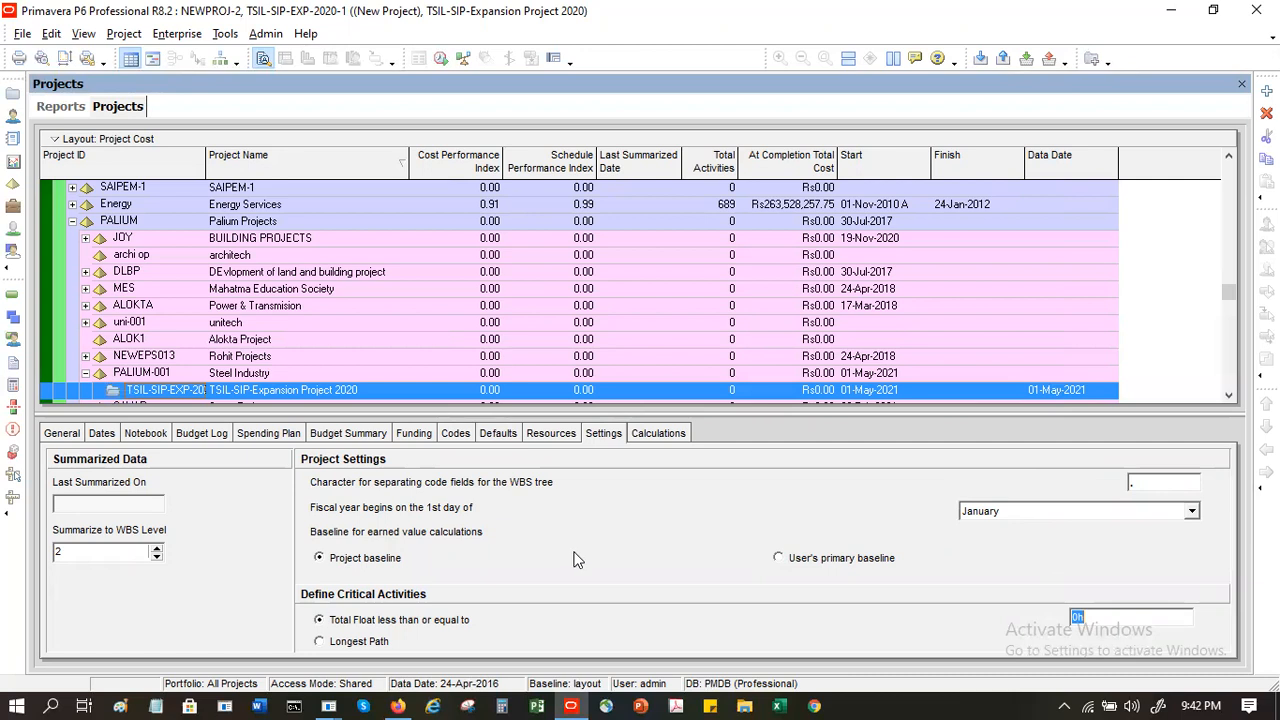
click(1093, 510)
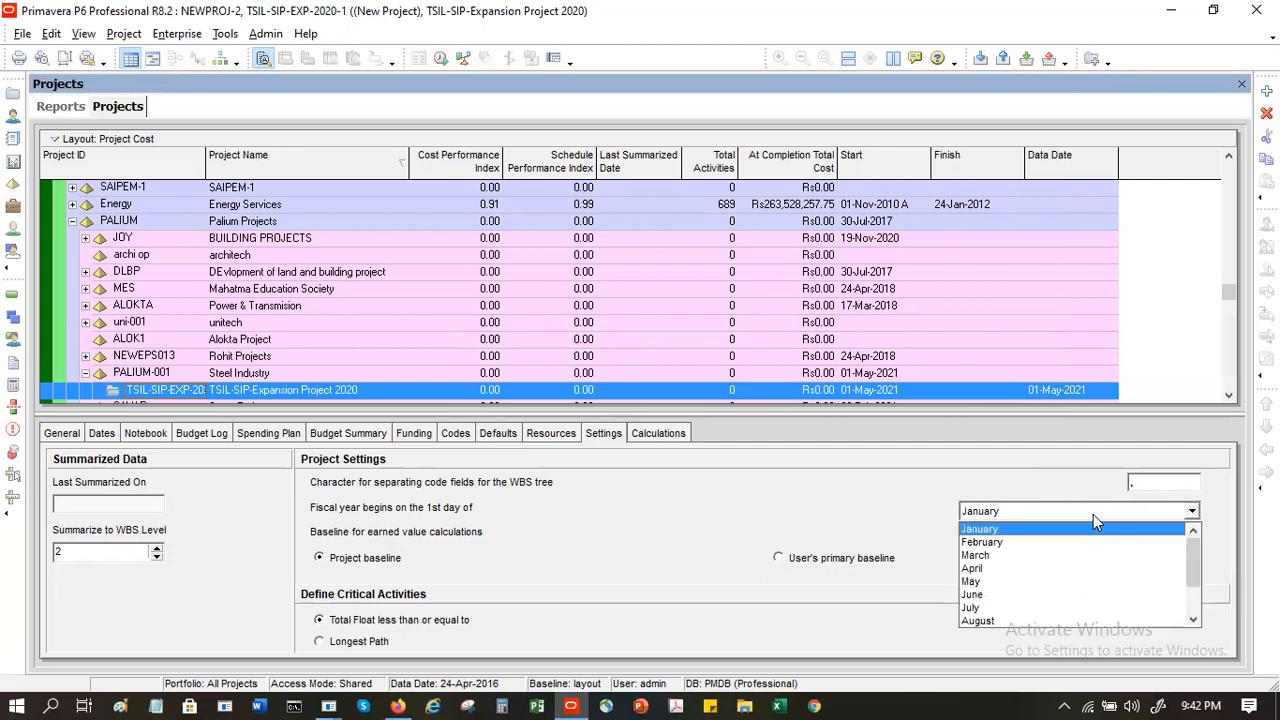
click(1053, 568)
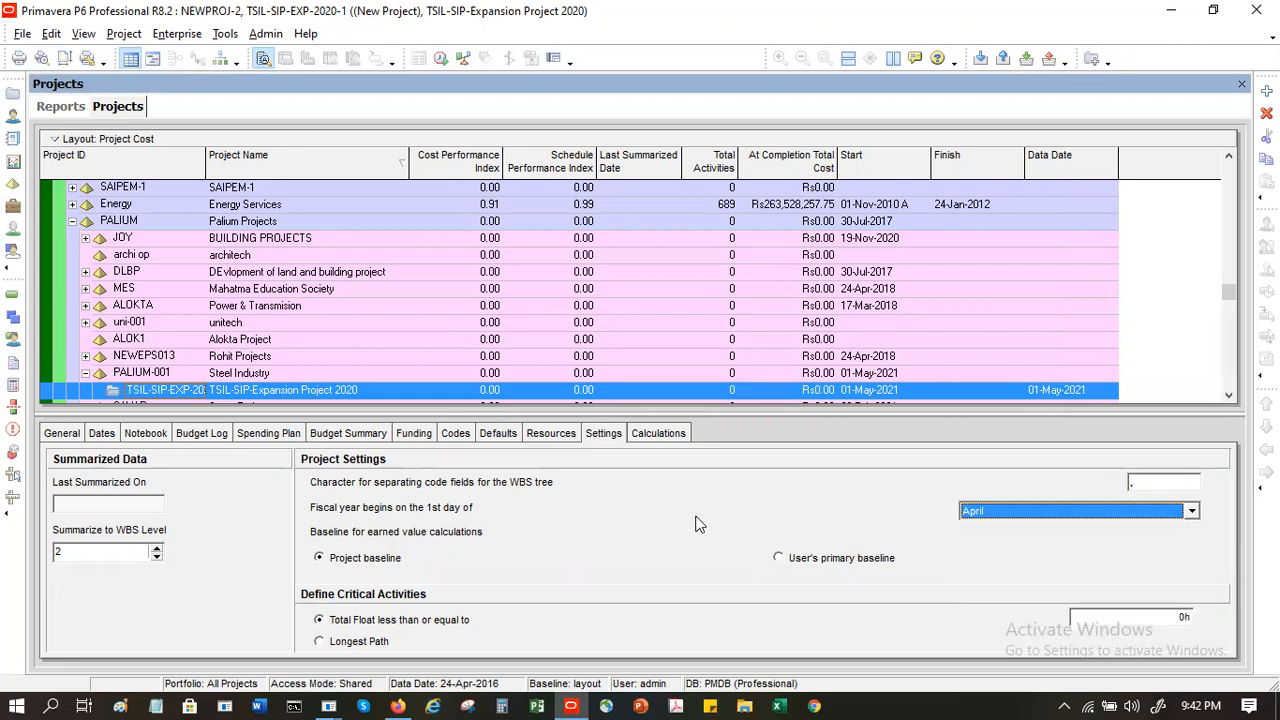
- Review the calculation settings and the general details of TSIL-SIP-Expansion Project 2020
click(658, 433)
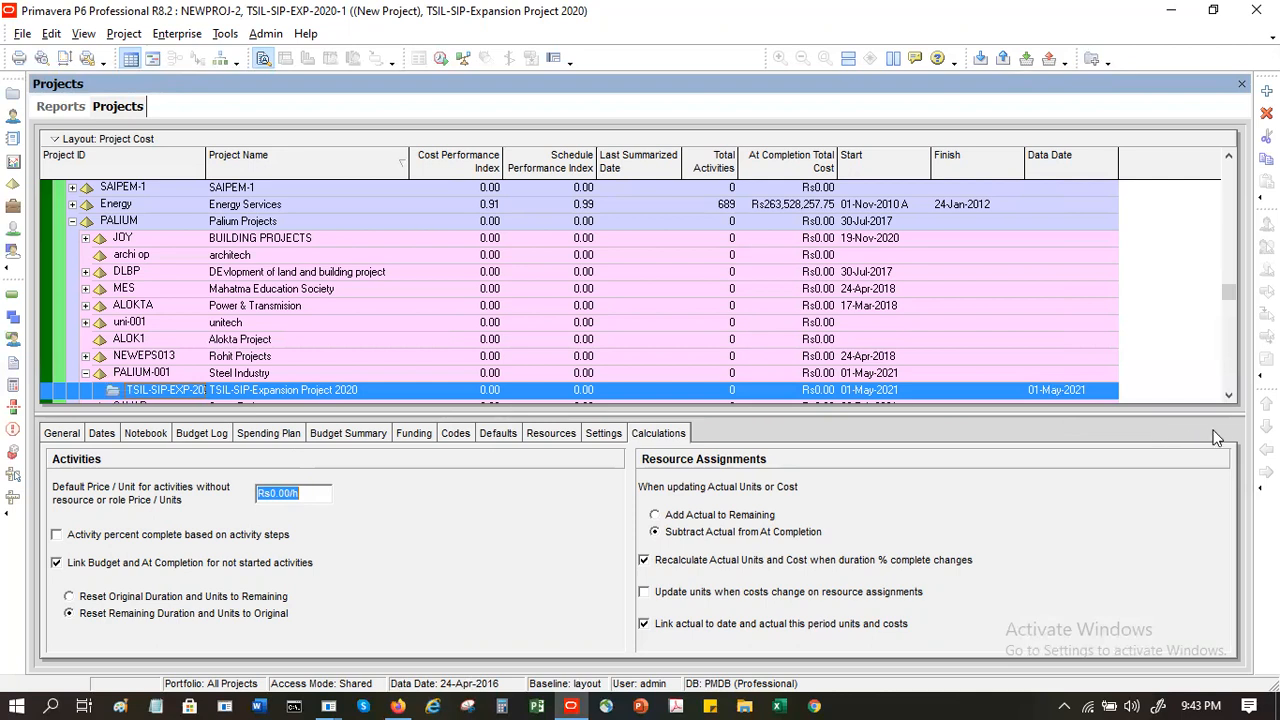
click(1233, 397)
click(1233, 397)
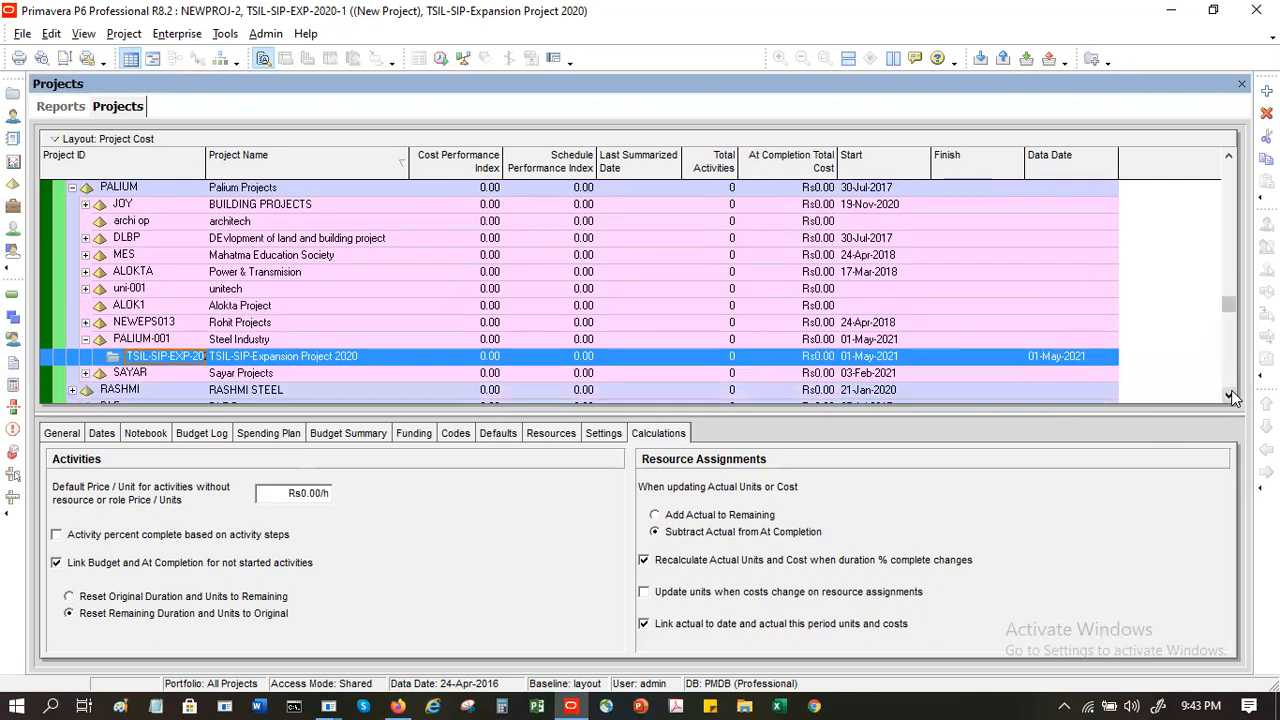
click(1233, 397)
click(224, 340)
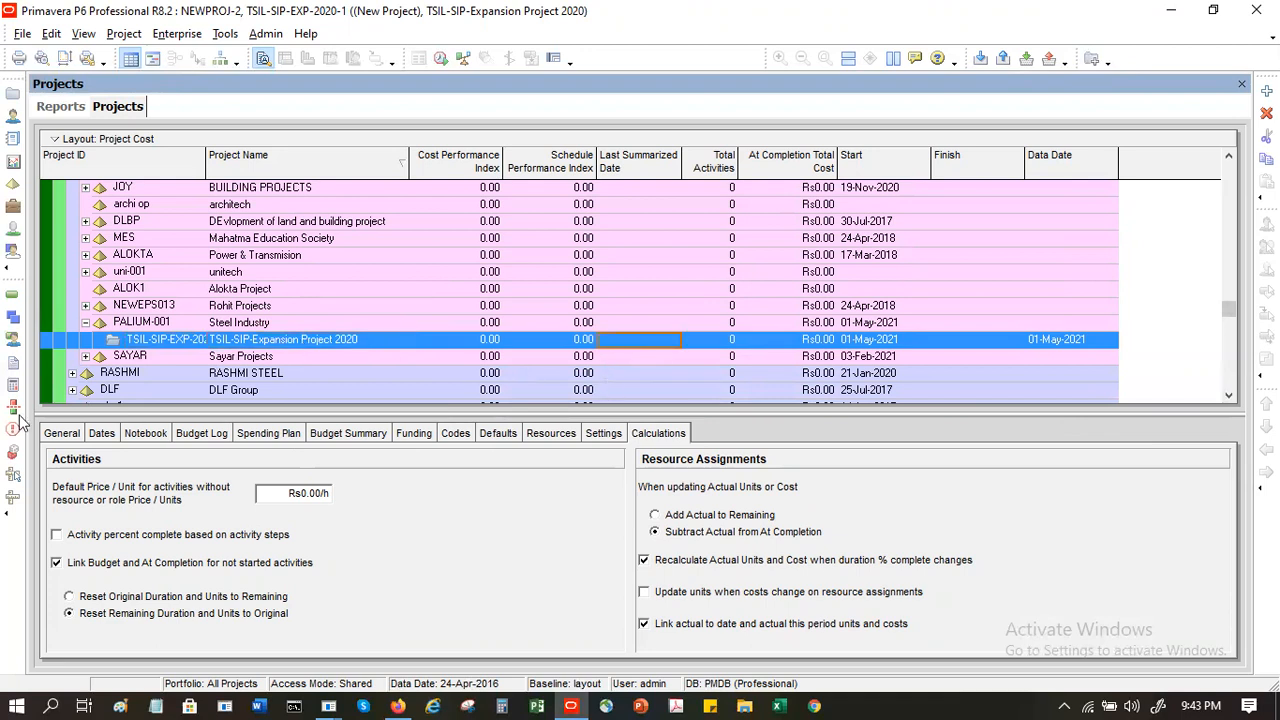
click(70, 440)
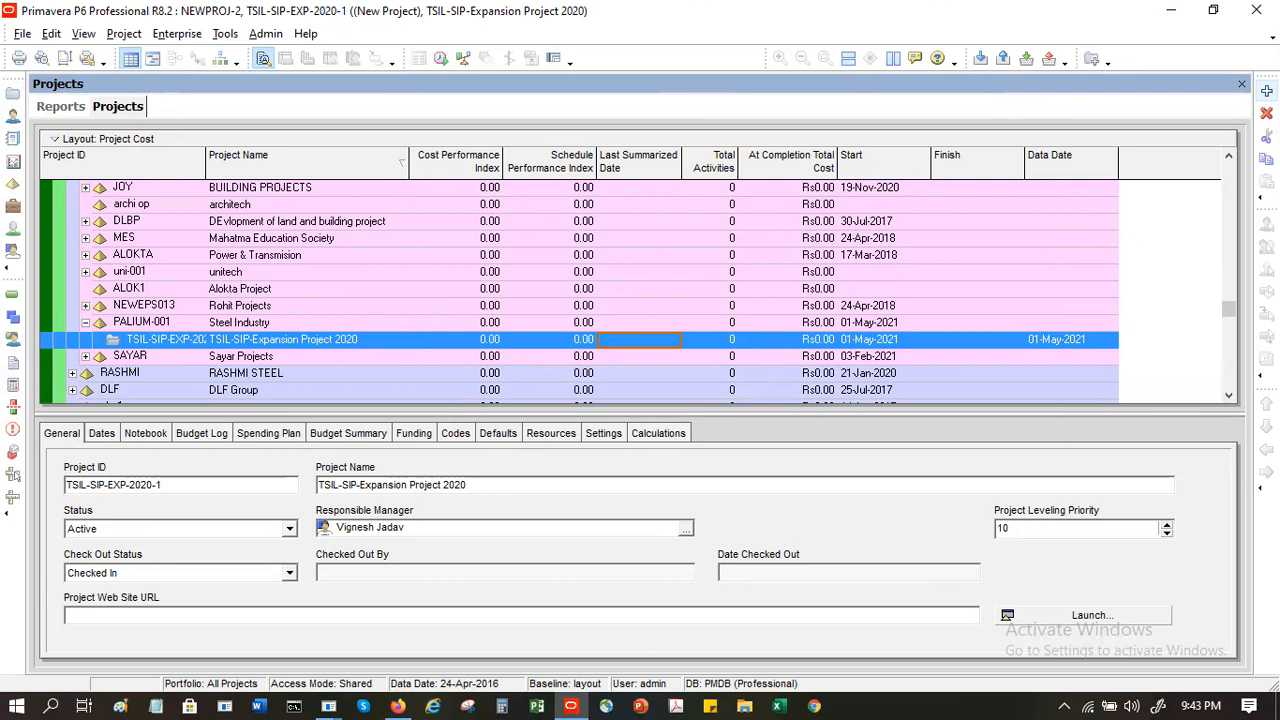
click(1266, 91)
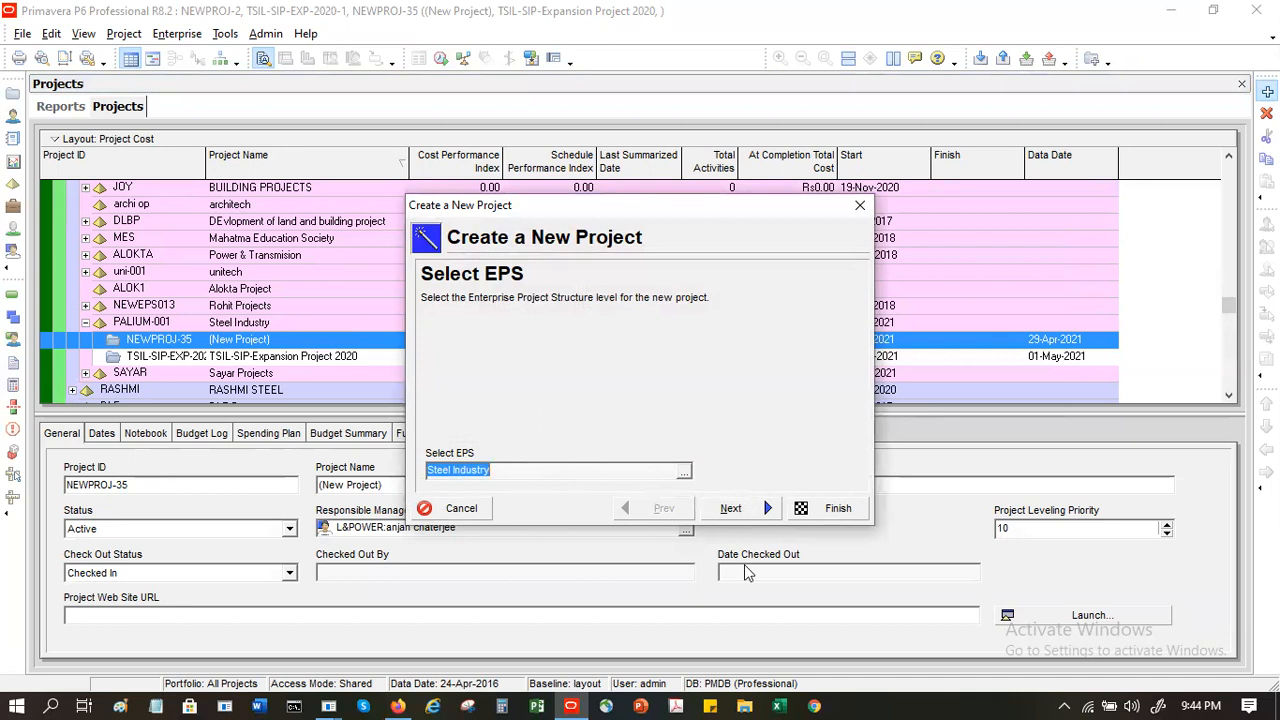
click(733, 511)
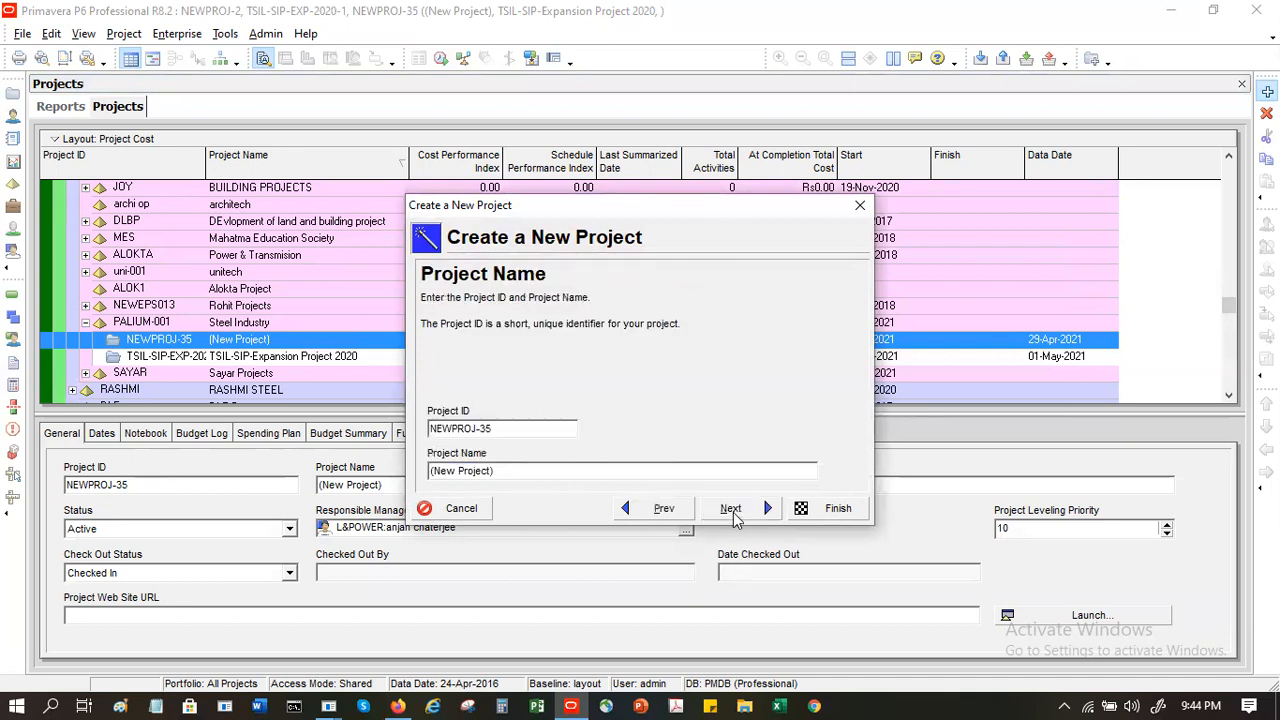
click(460, 507)
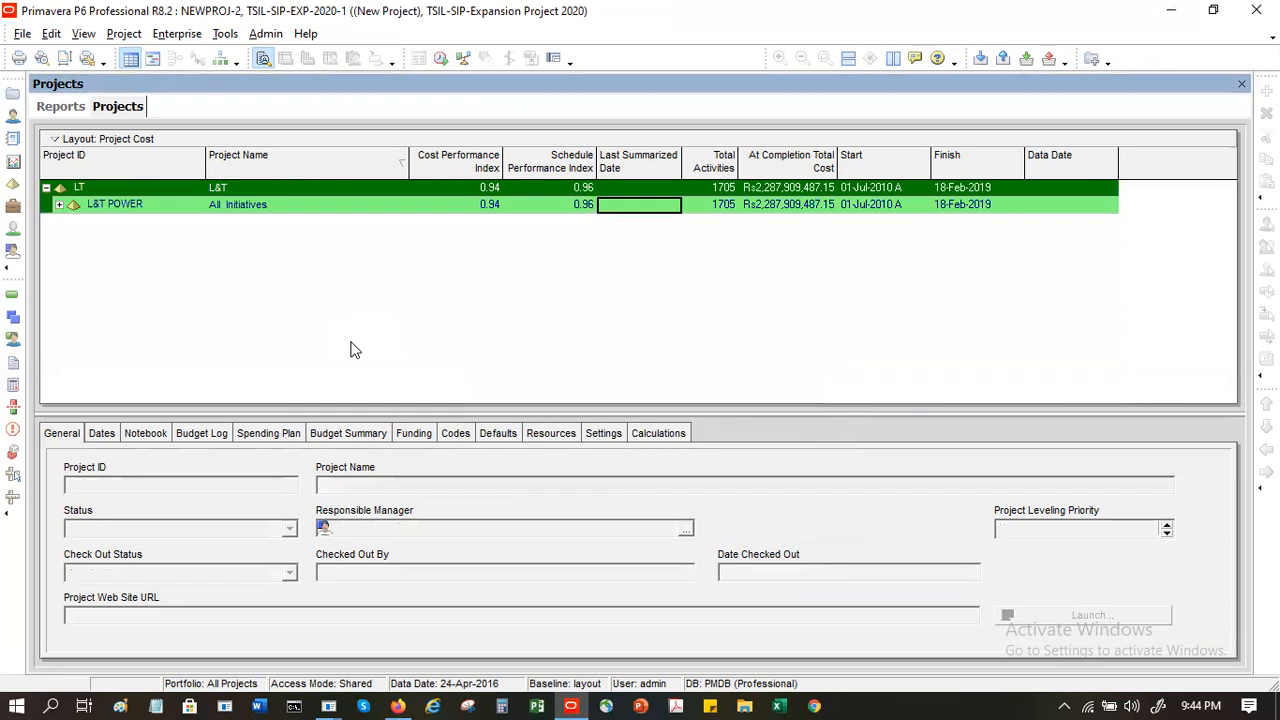
click(160, 208)
click(59, 204)
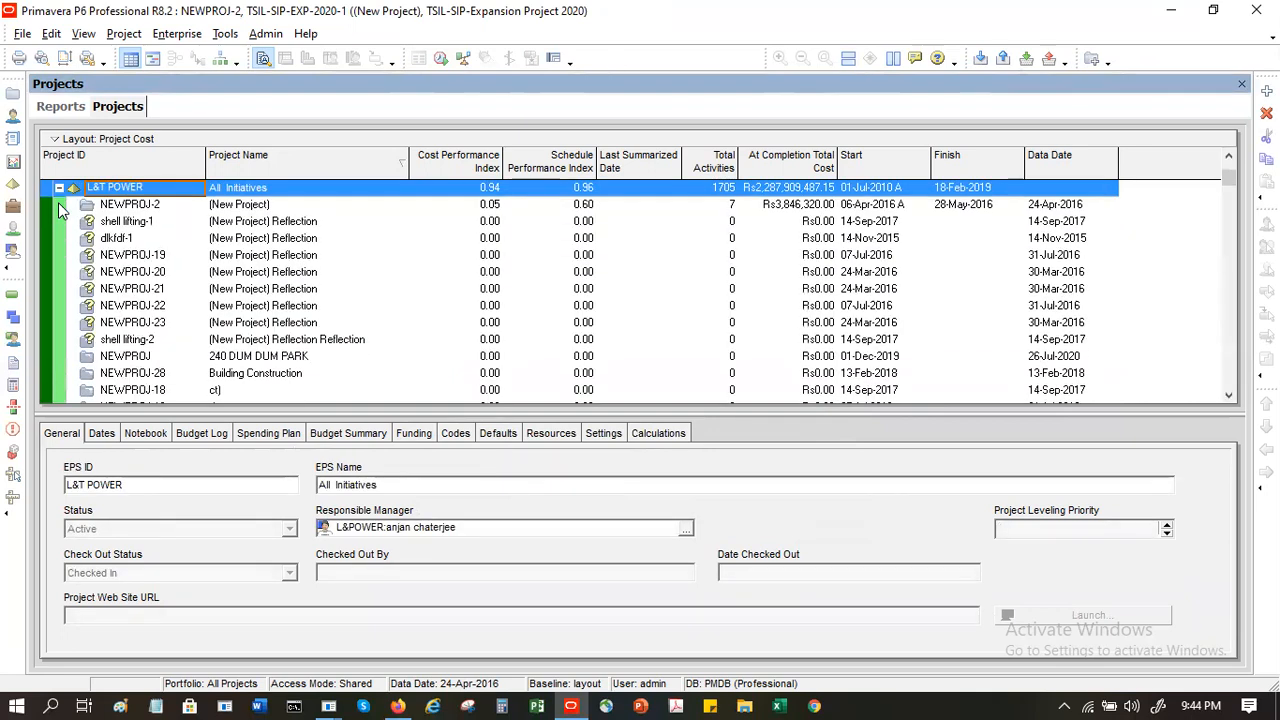
right_click(290, 255)
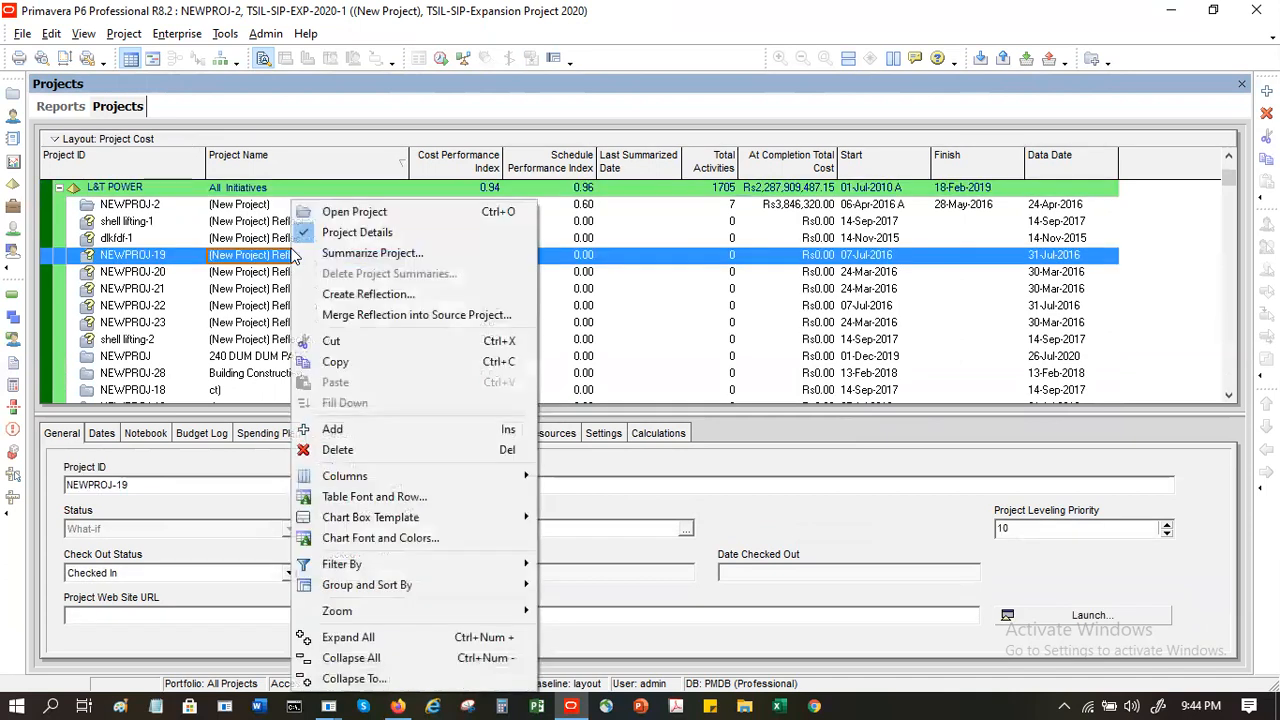
click(330, 429)
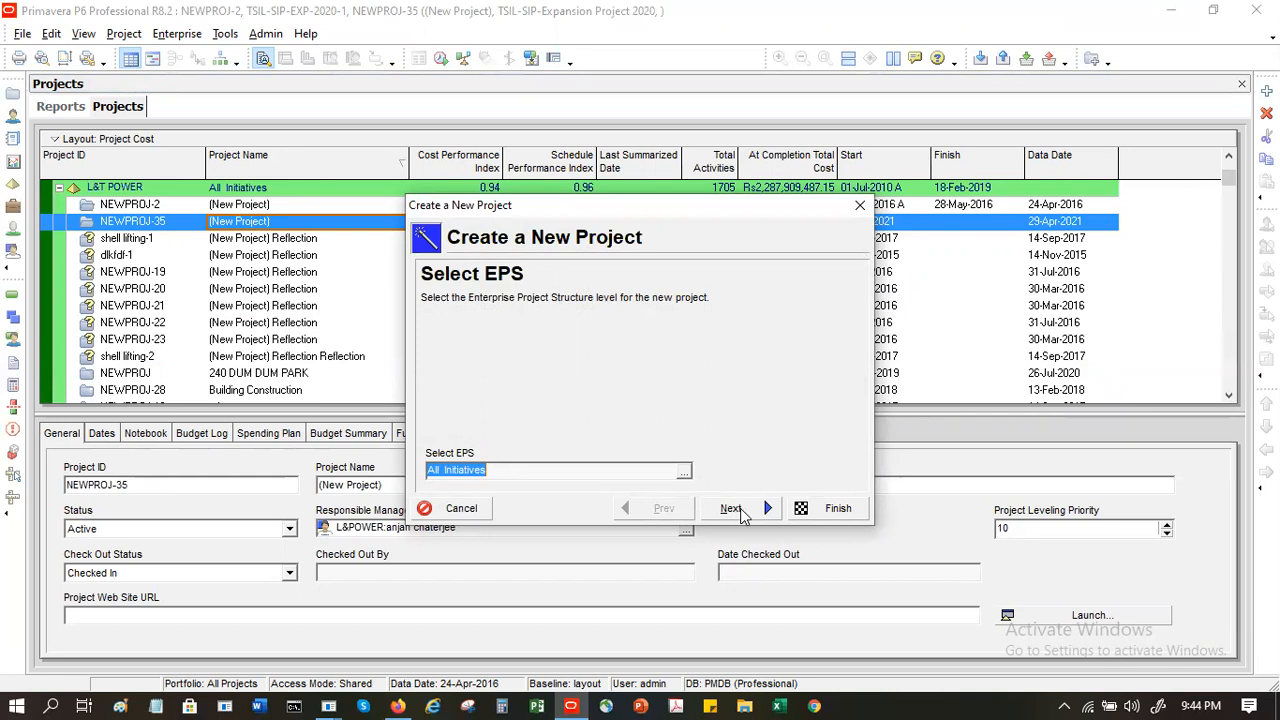
click(452, 507)
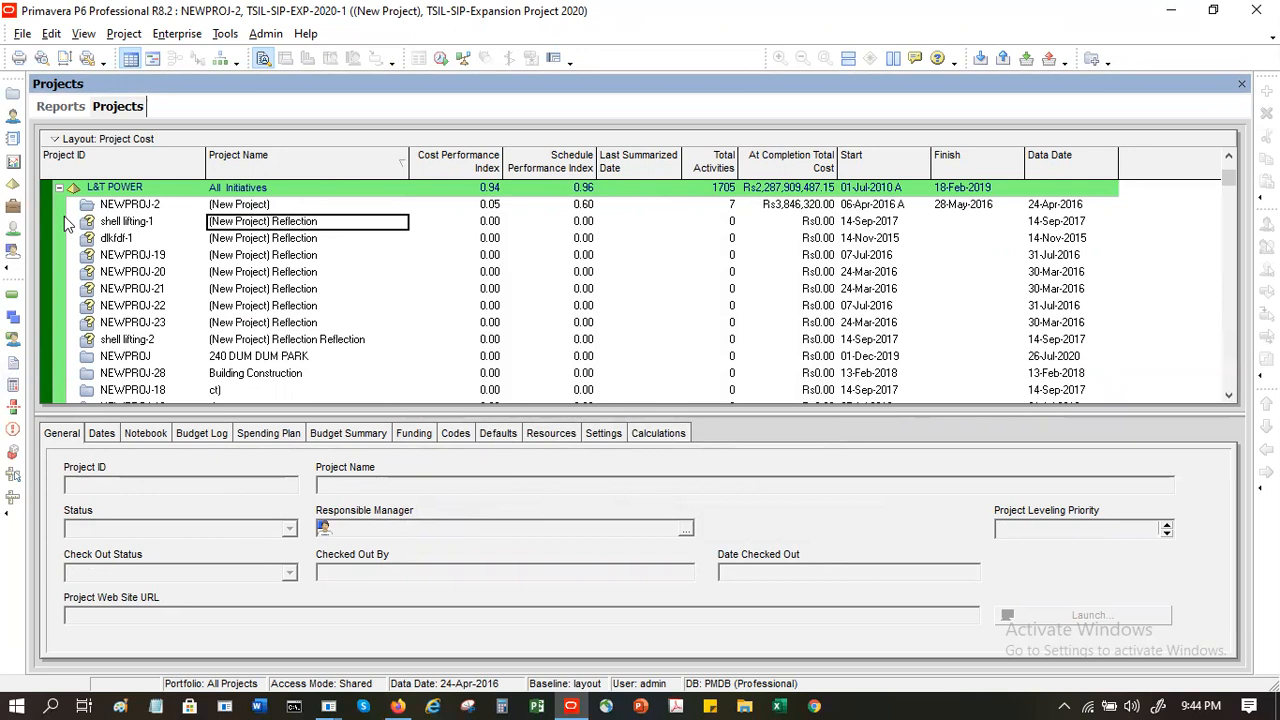
- Look through the projects and EPS nodes listed under L&T POWER
click(58, 188)
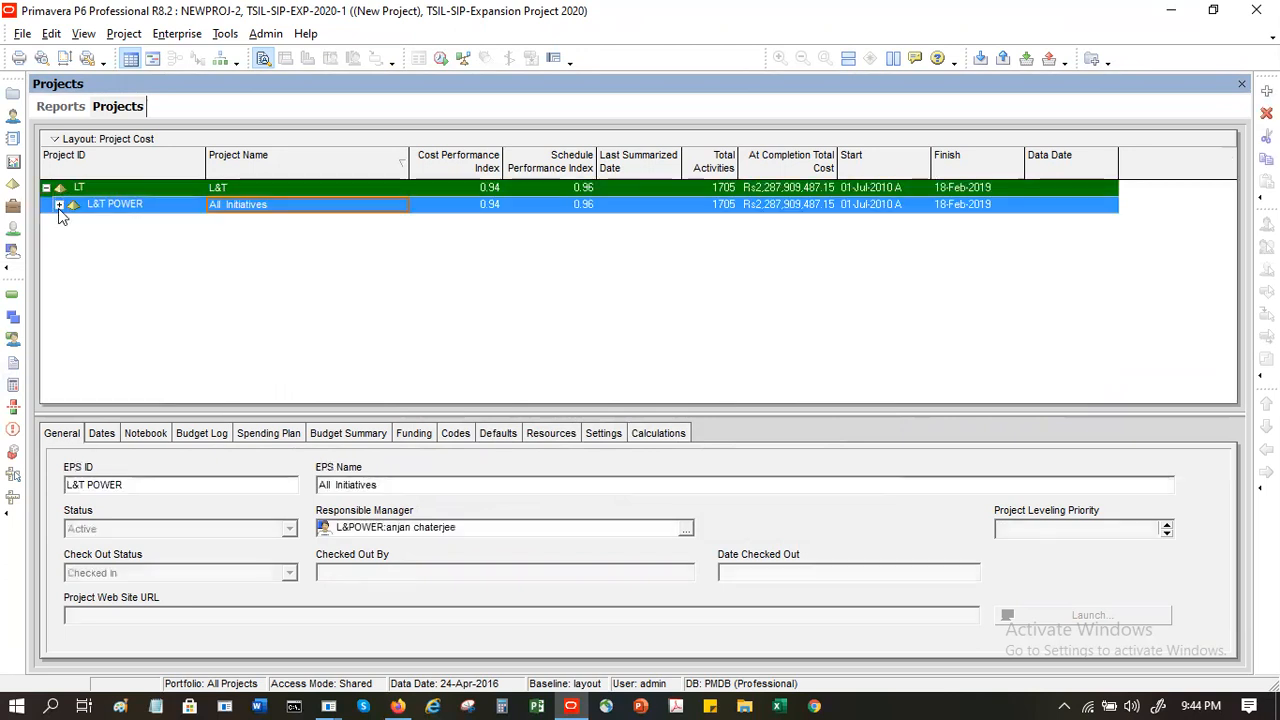
click(59, 205)
scroll(207, 310, down, 3)
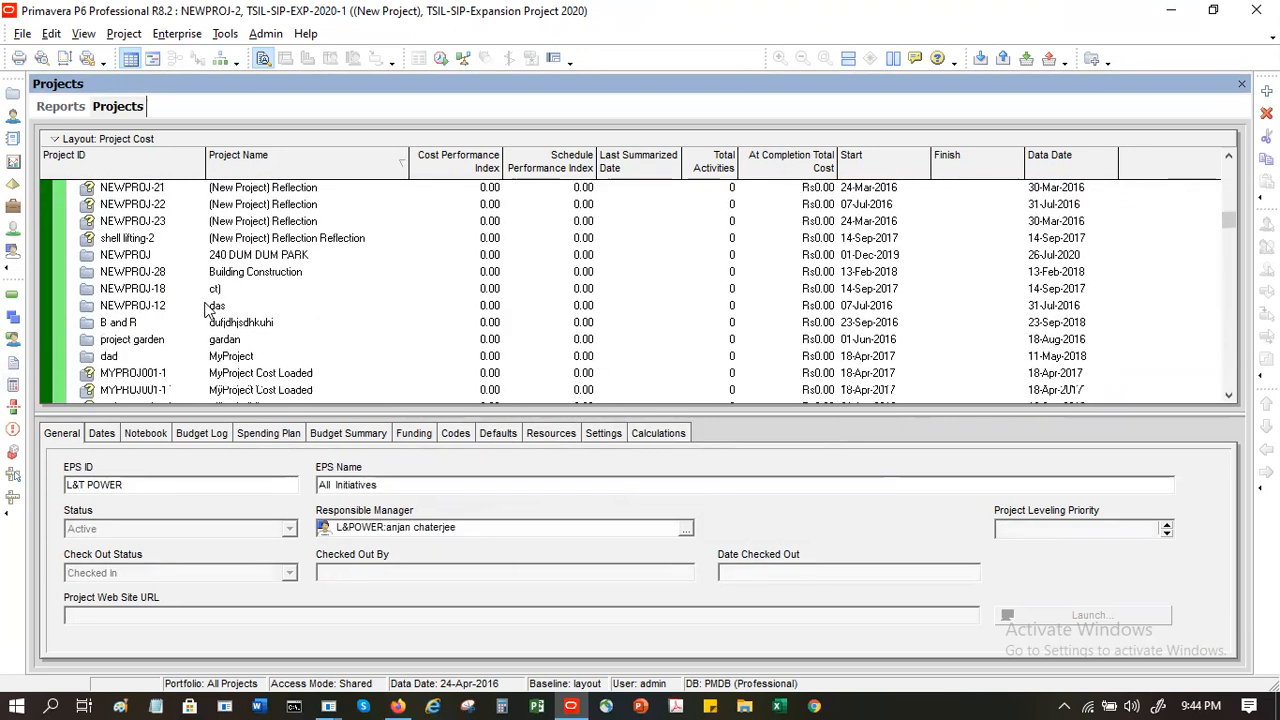
scroll(207, 310, down, 2)
scroll(366, 311, down, 1)
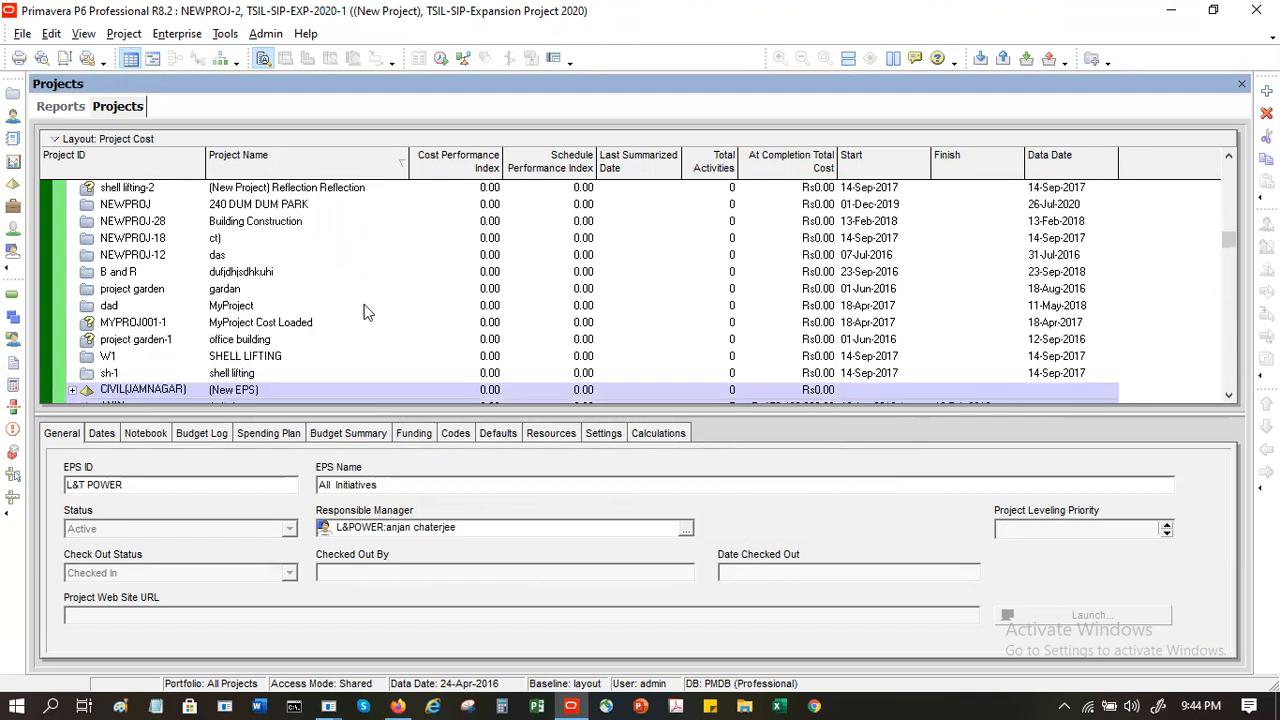
scroll(366, 311, down, 2)
scroll(364, 312, down, 11)
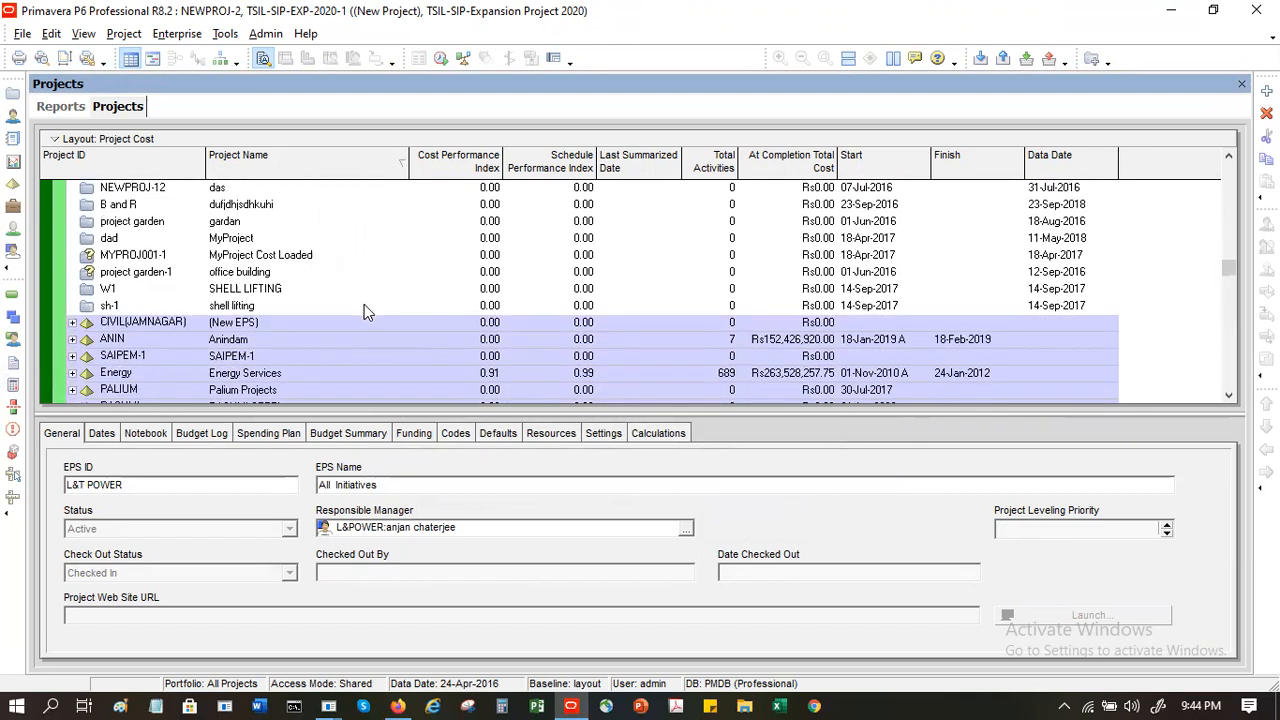
scroll(364, 312, down, 7)
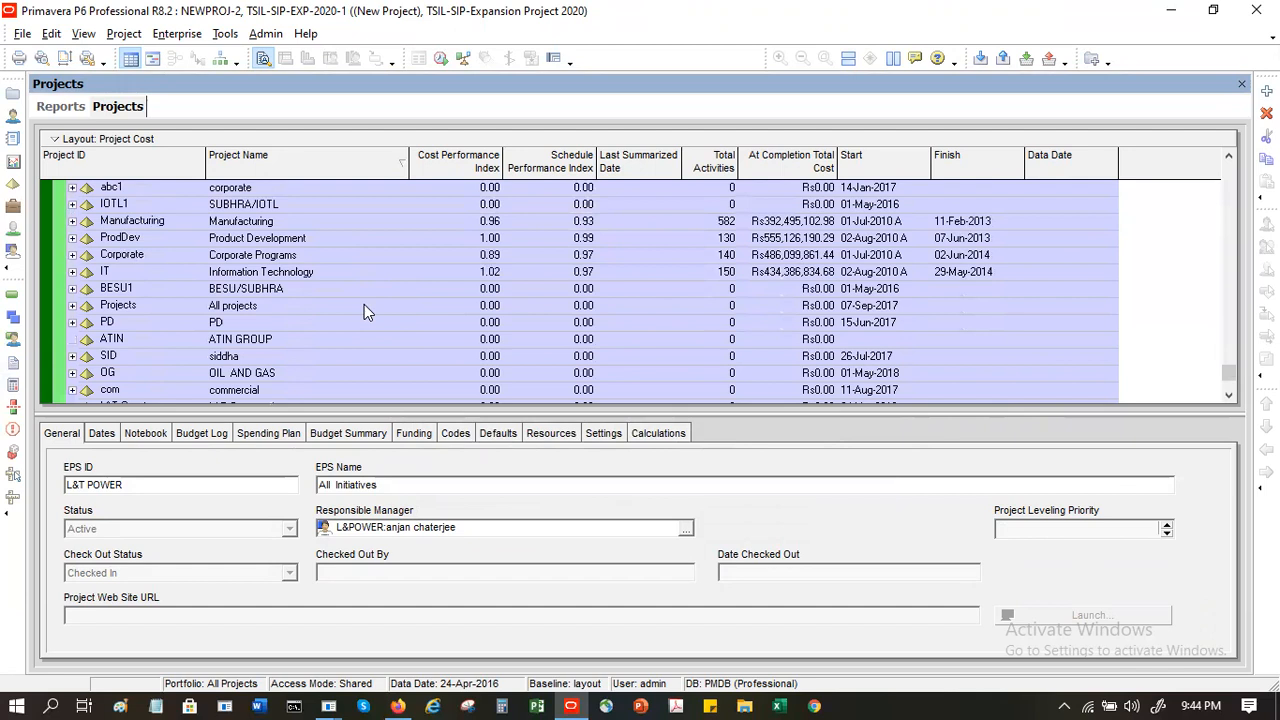
scroll(364, 312, up, 8)
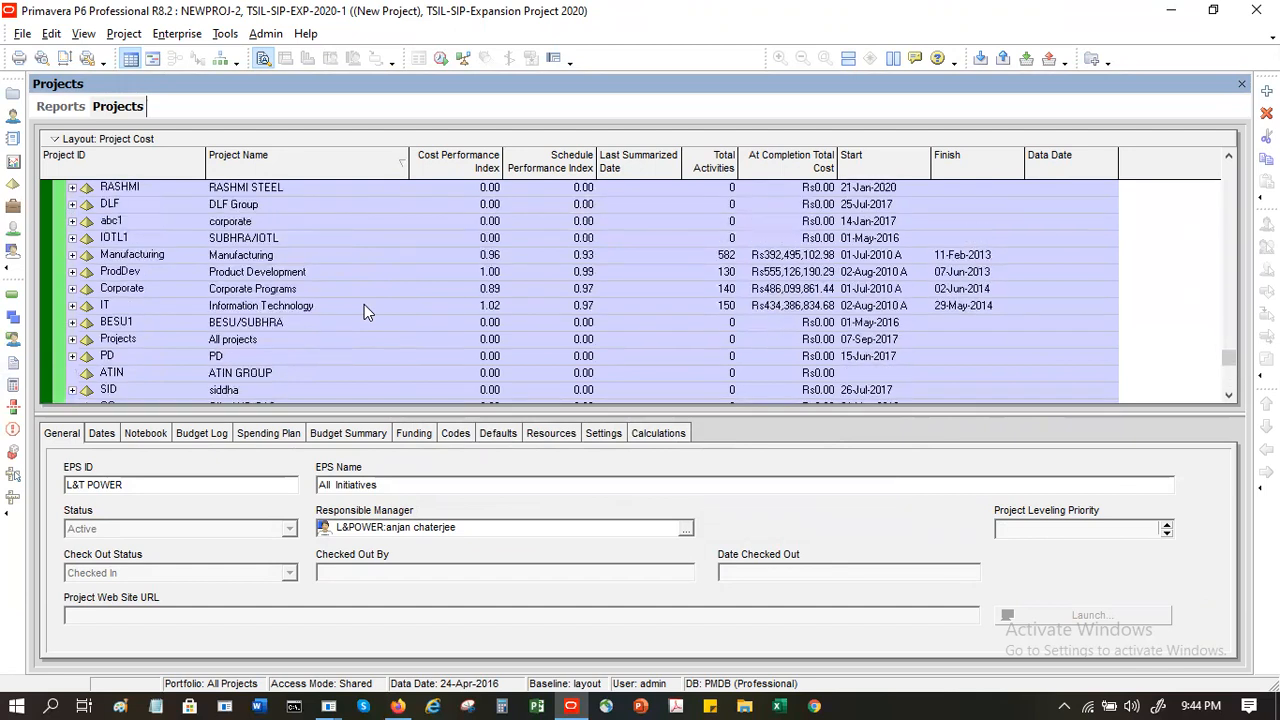
scroll(364, 310, up, 4)
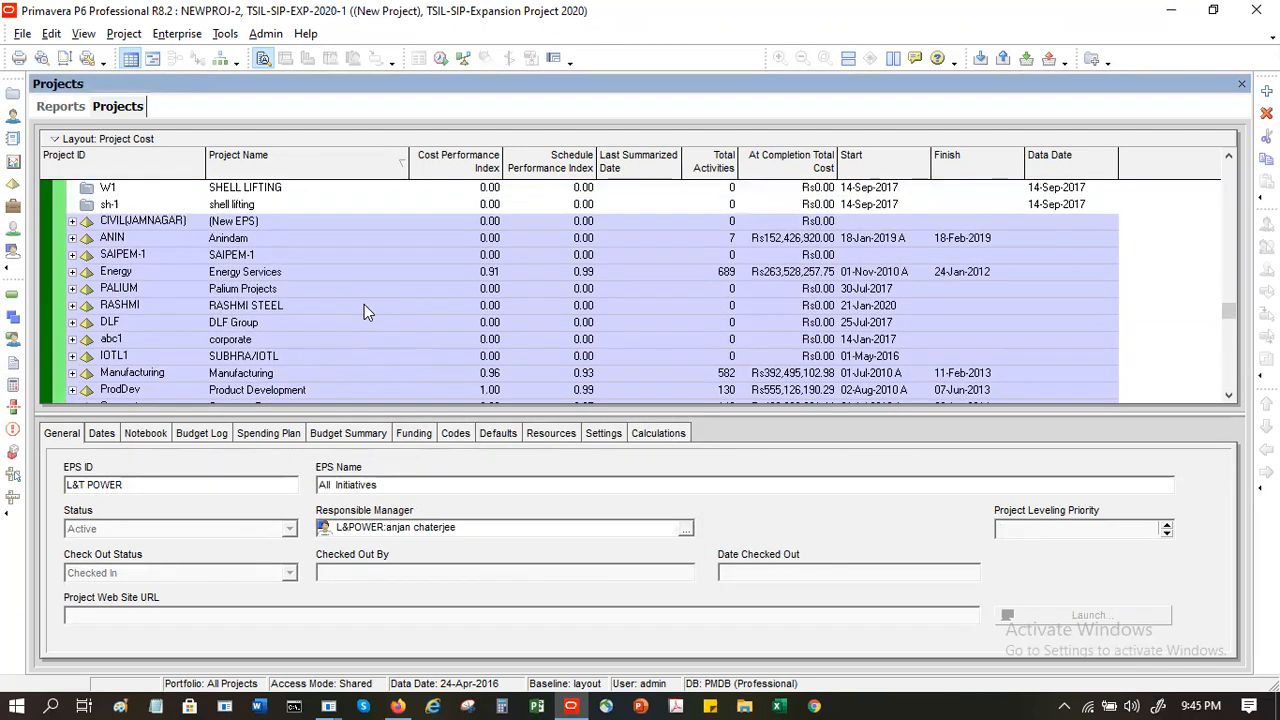
scroll(364, 310, down, 3)
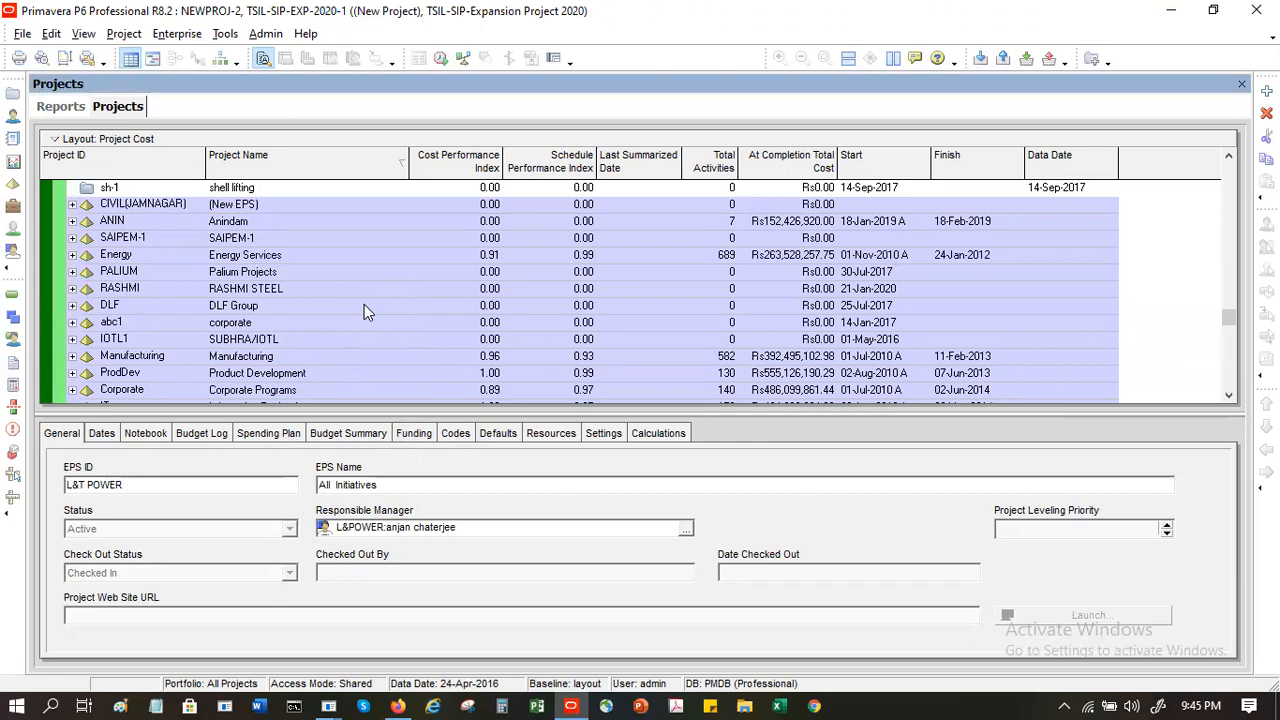
- Expand Palium Projects and its Steel Industry node in the EPS, and open only TSIL-SIP-Expansion Project 2020
click(75, 272)
click(72, 272)
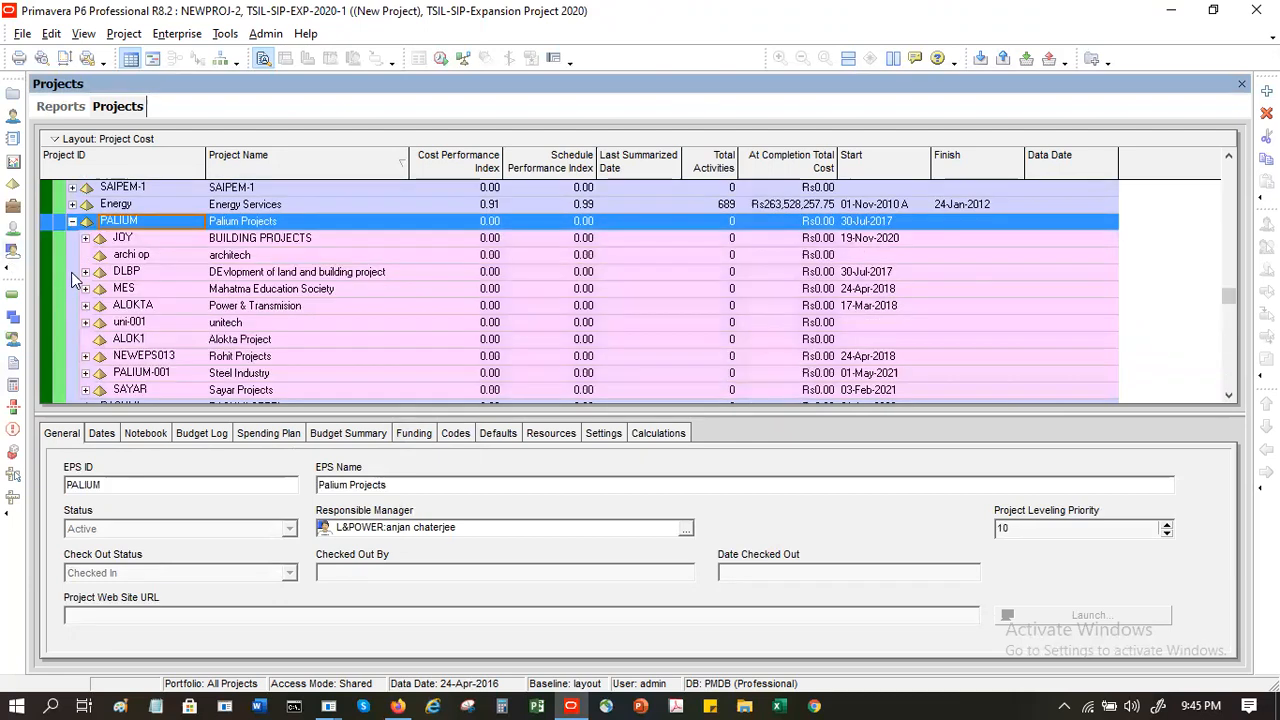
scroll(225, 370, down, 1)
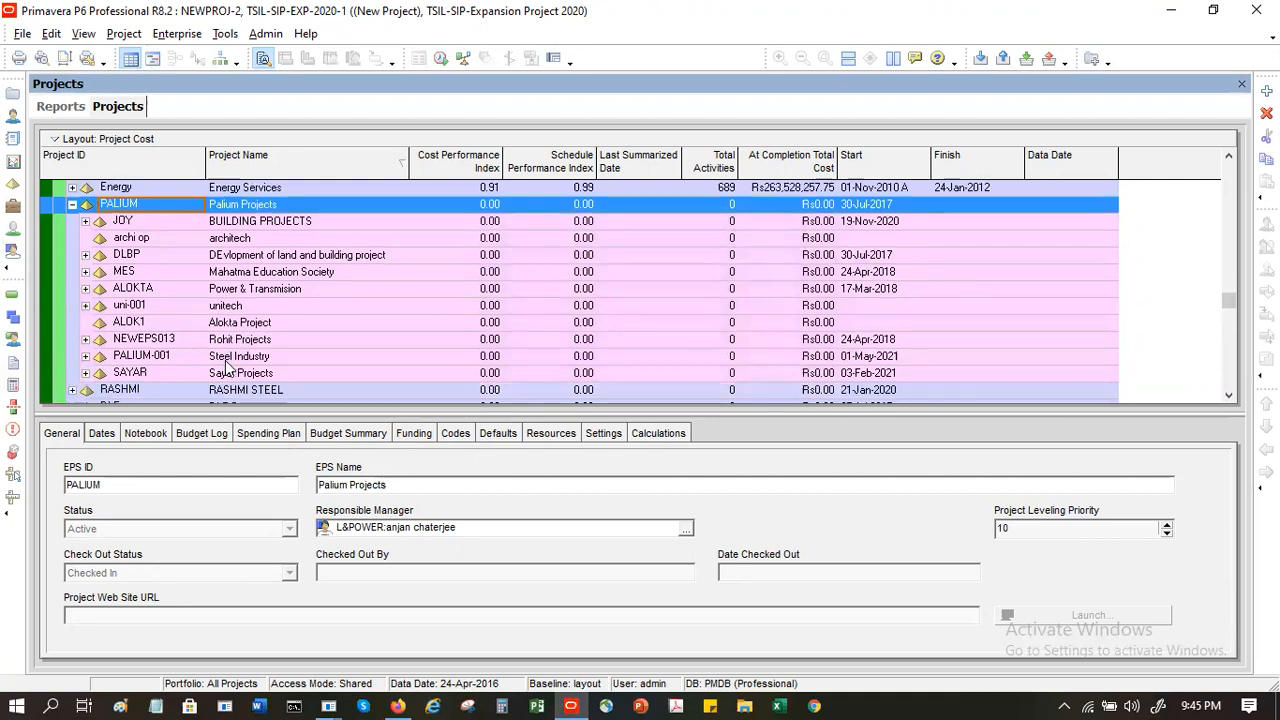
click(85, 356)
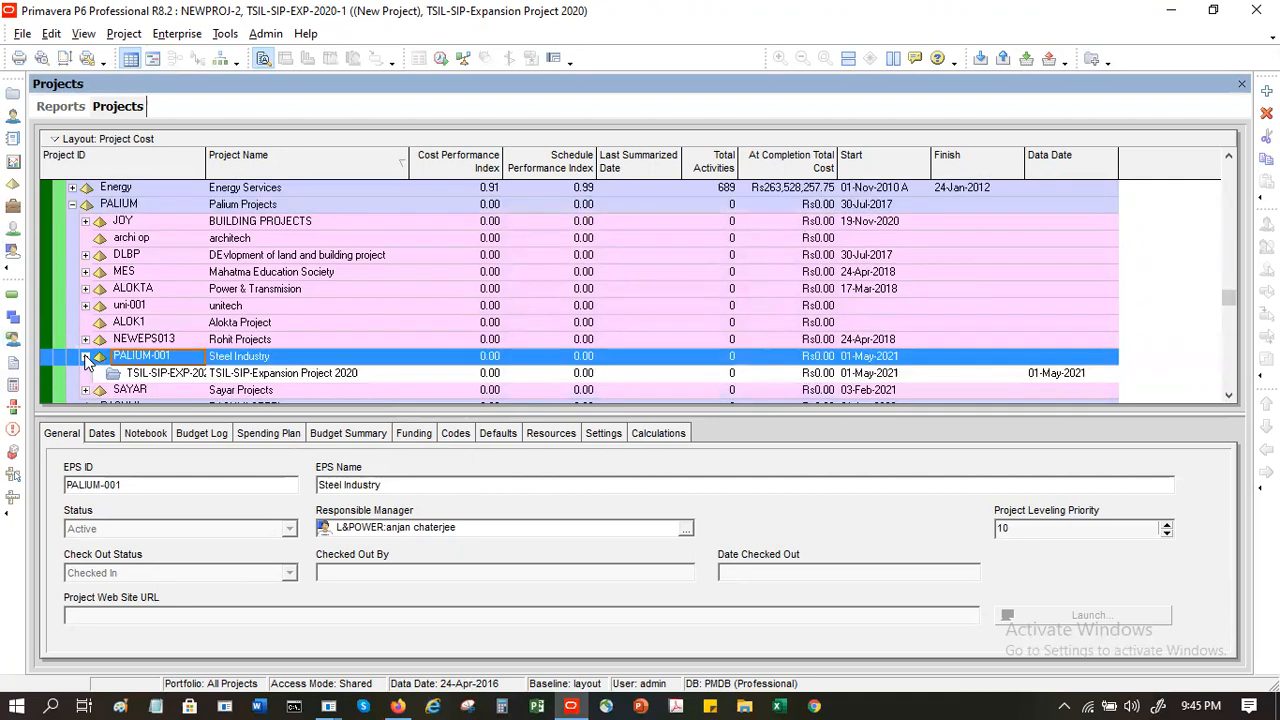
scroll(366, 323, down, 2)
click(193, 340)
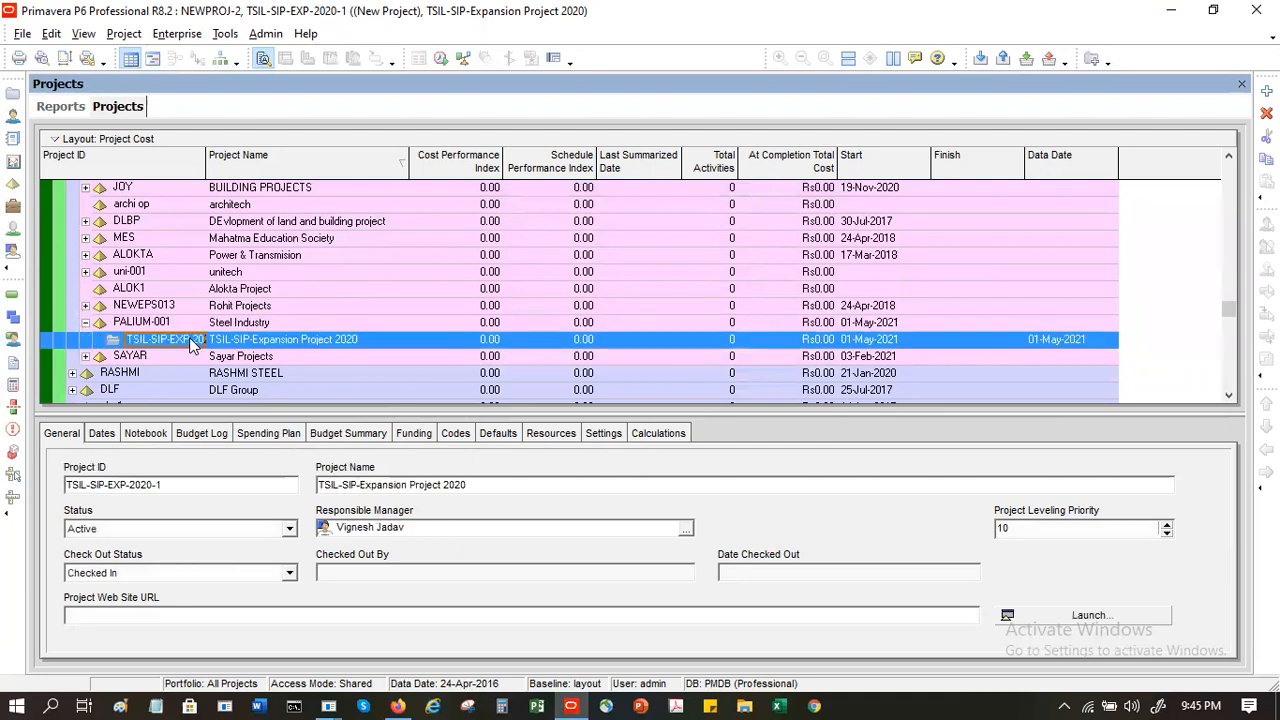
right_click(275, 345)
click(345, 238)
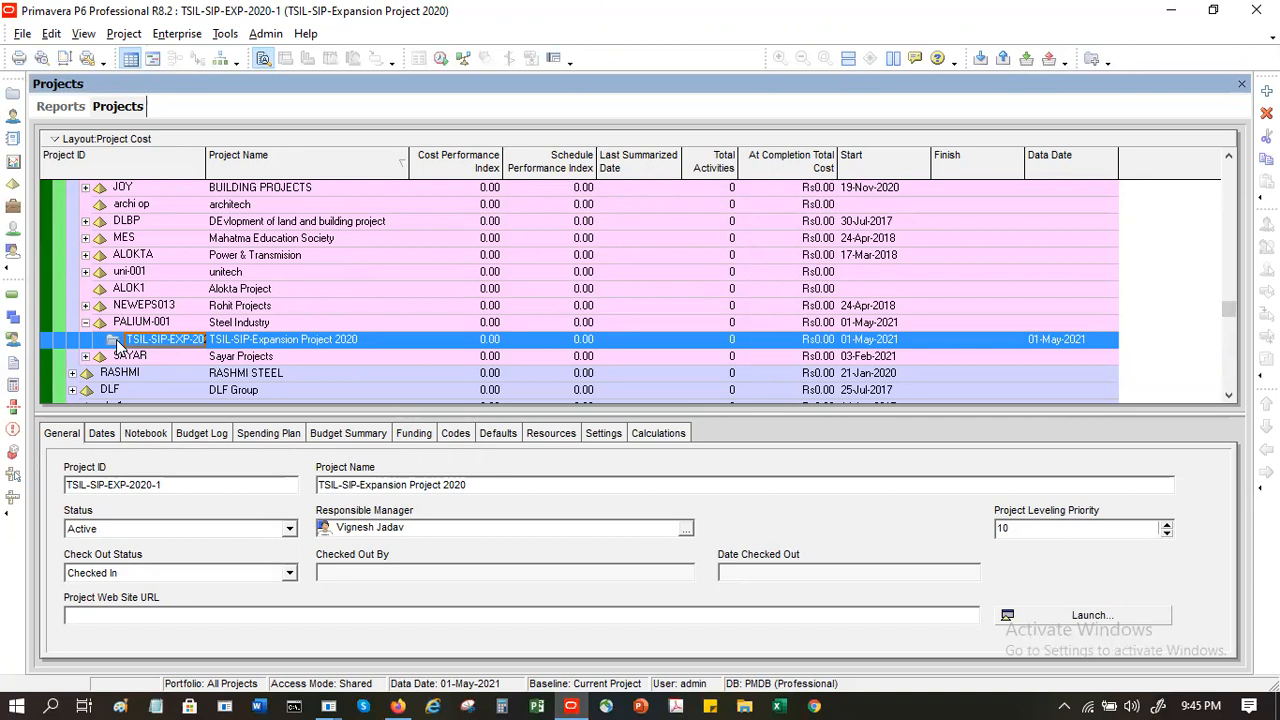
- Expand the NEWEPS013 node, select TSIL-SIP-Expansion Project 2020 and open its work breakdown structure
click(85, 306)
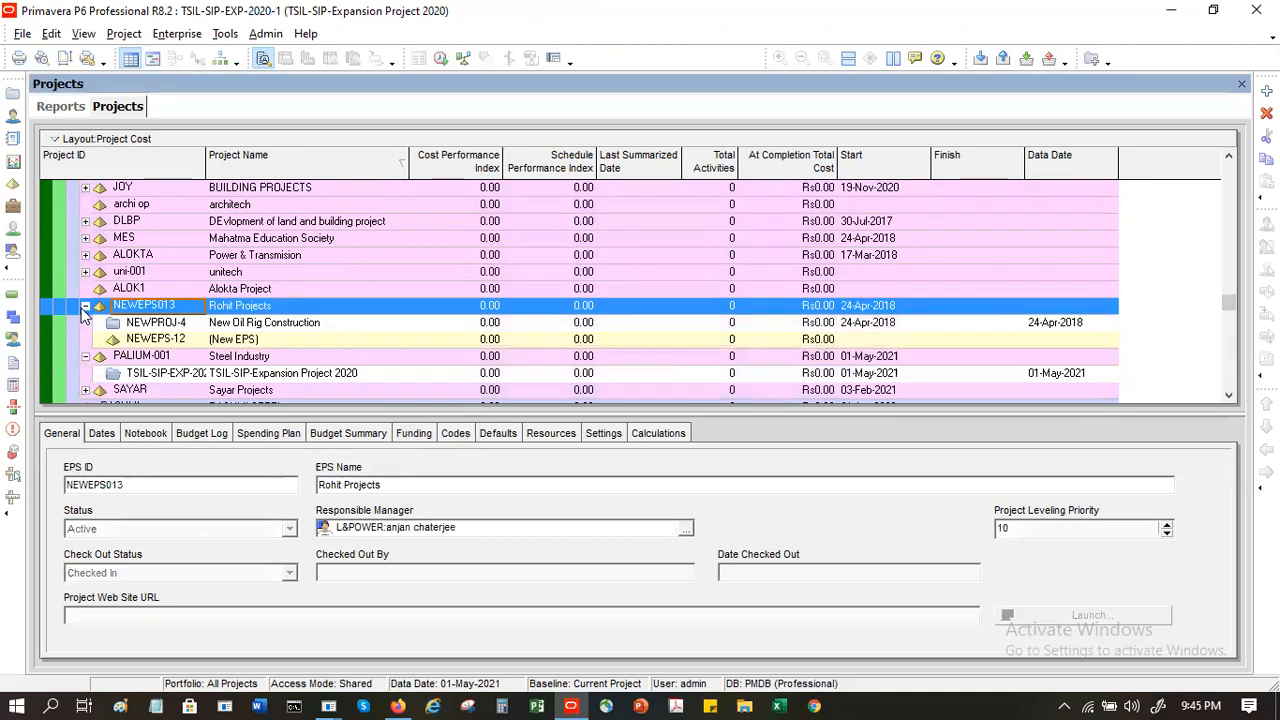
click(108, 376)
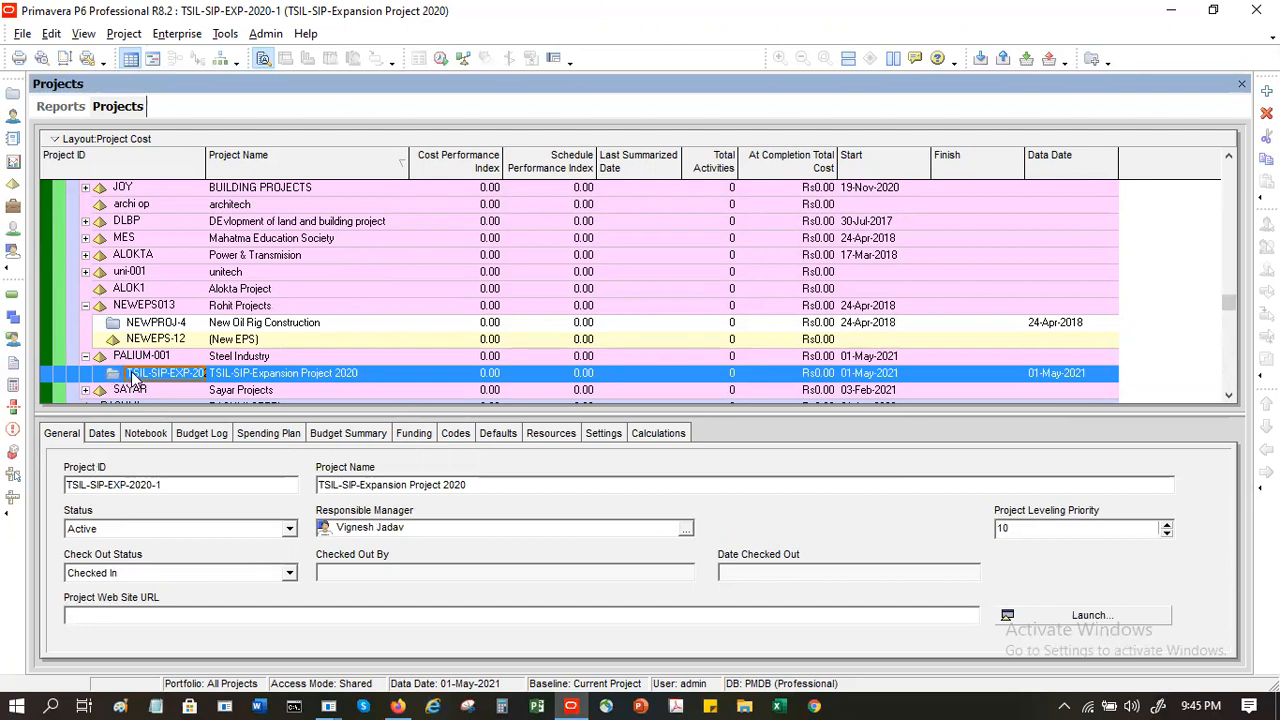
click(13, 320)
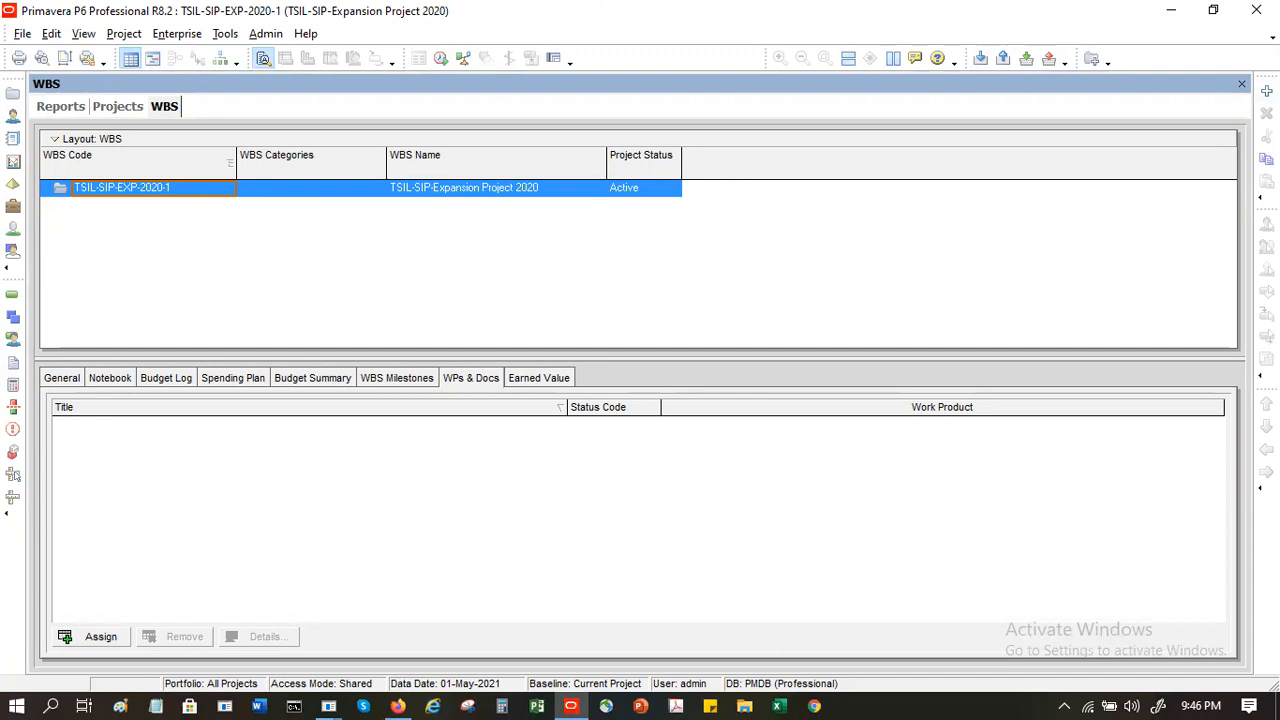
- Add a WBS element under TSIL-SIP-Expansion Project 2020 with the WBS code Foundation
click(1267, 91)
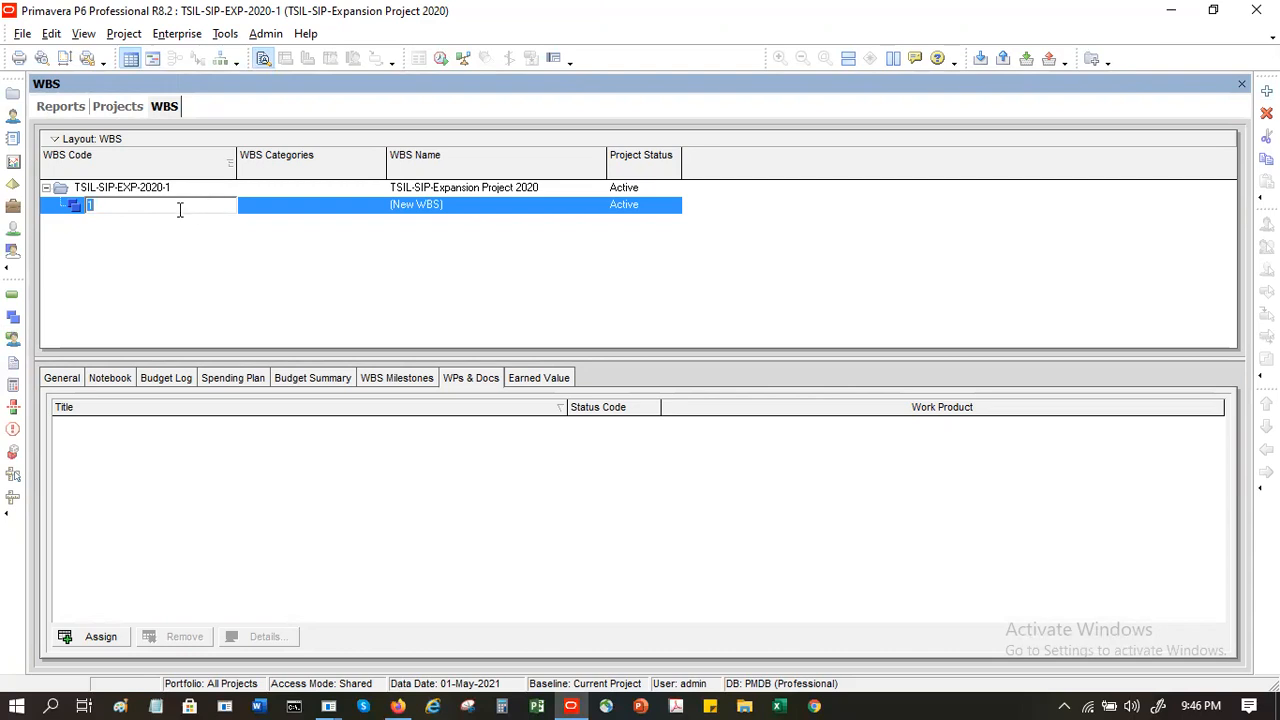
text(Foundatin)
key(Return)
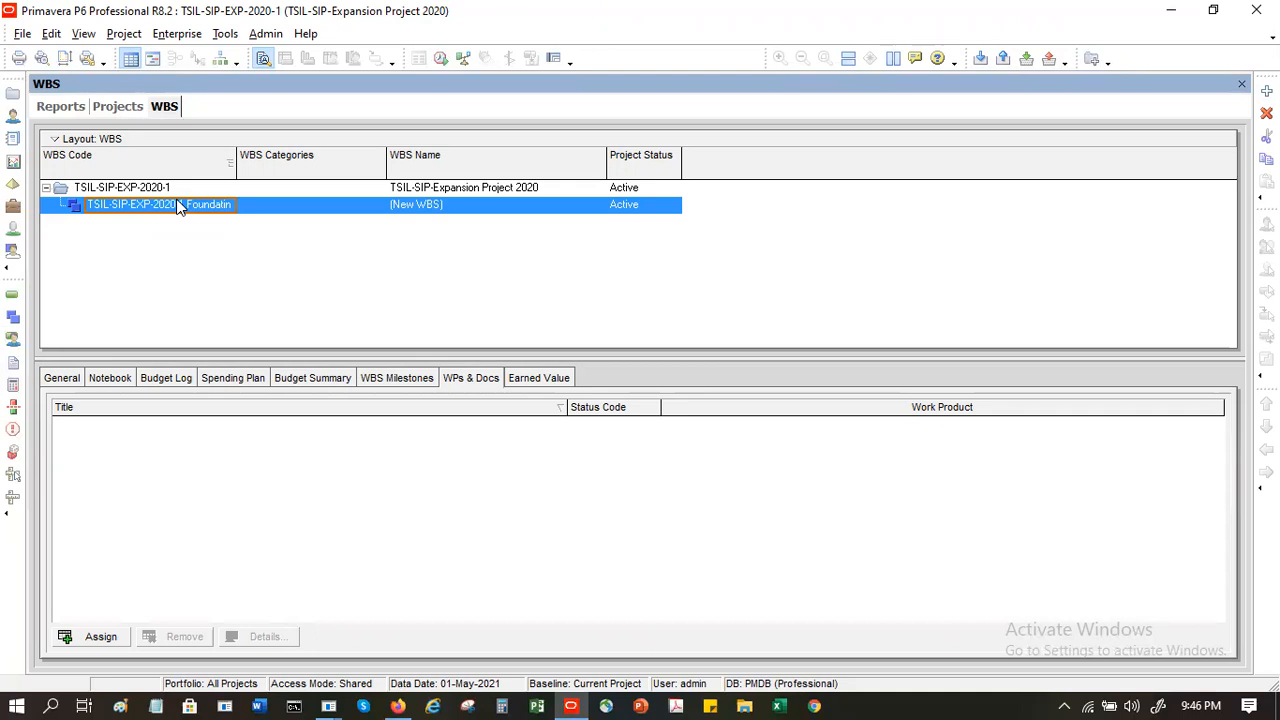
click(178, 206)
key(BackSpace)
text(on)
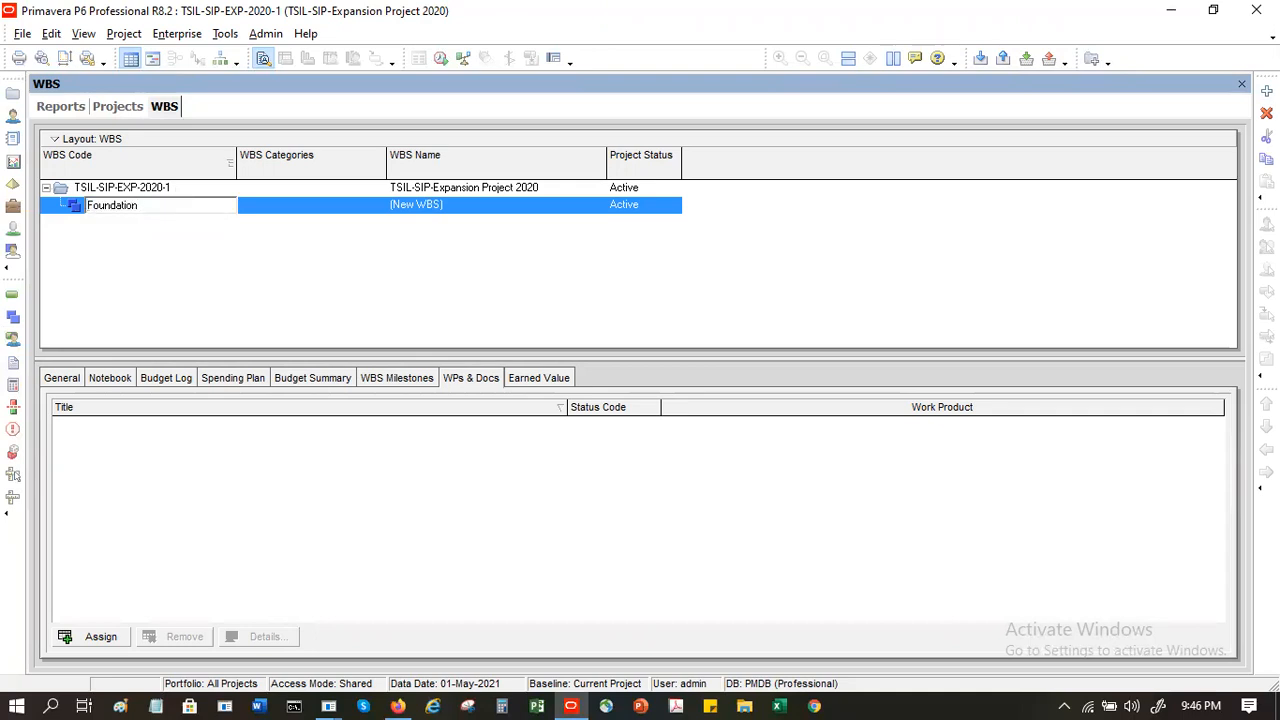
key(Return)
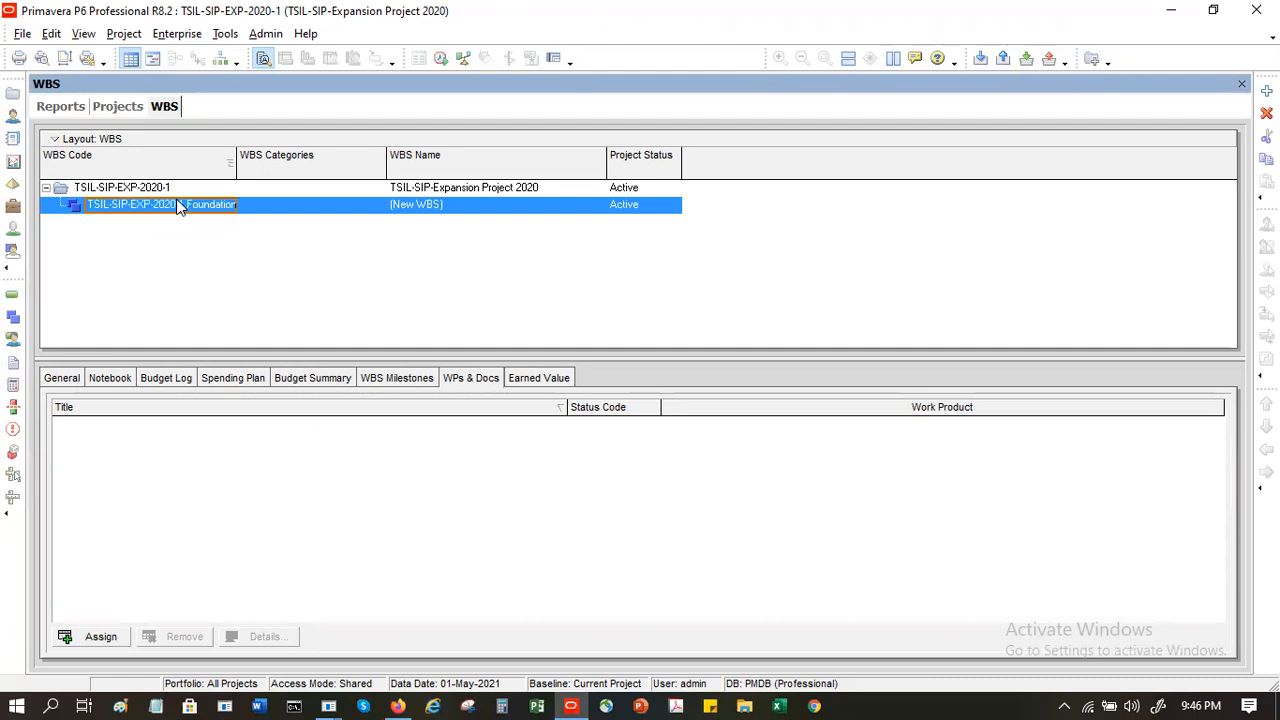
- Widen the WBS Code column slightly and set the new element's WBS code to 1
drag(236, 158, 256, 158)
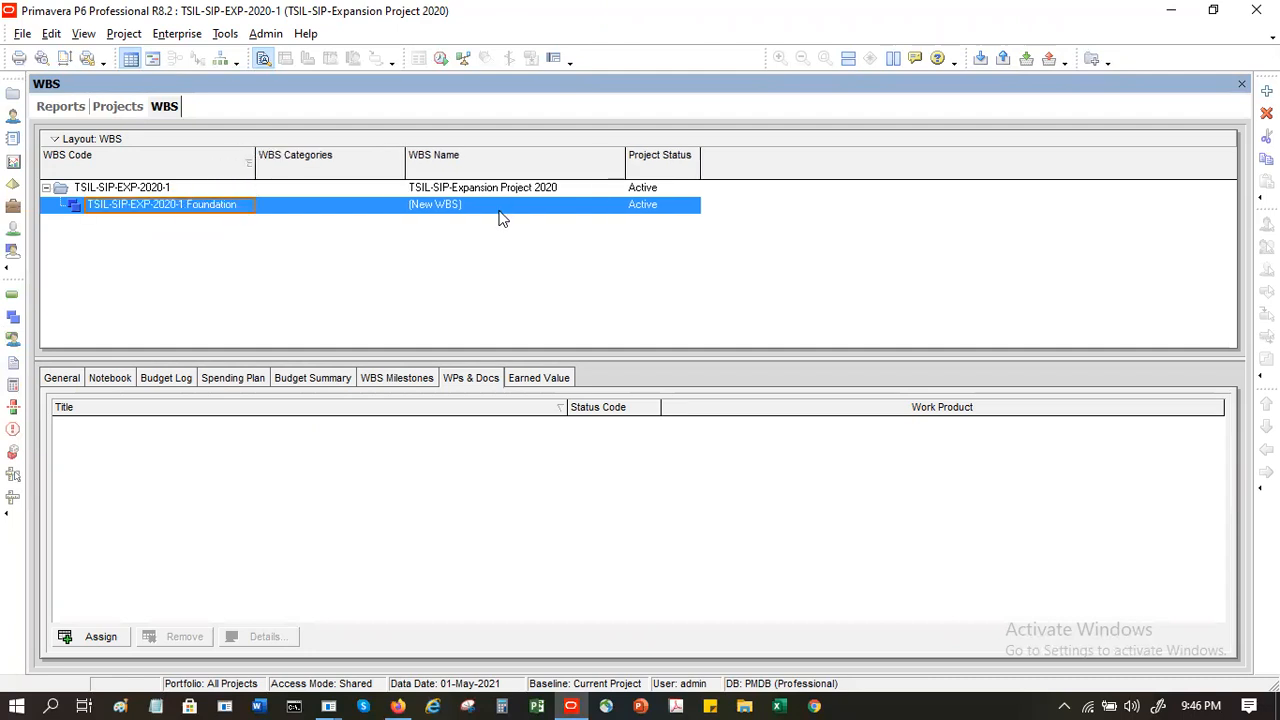
click(152, 202)
text(1)
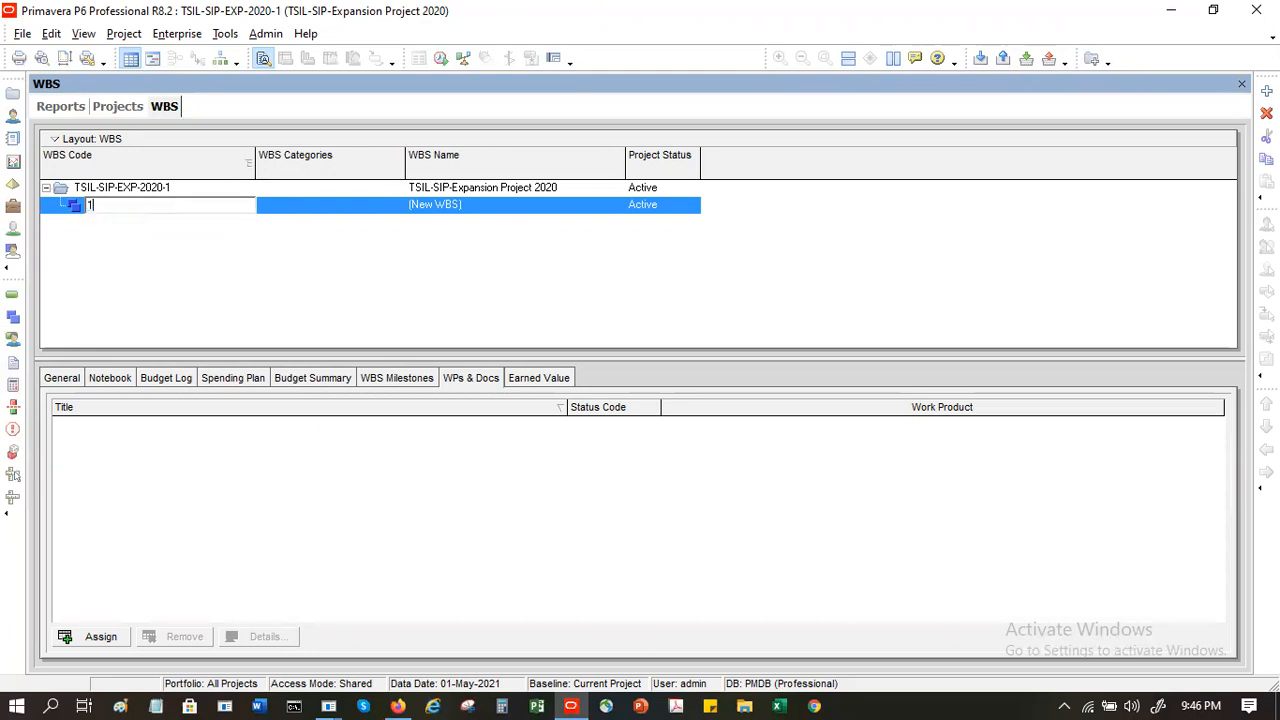
click(430, 205)
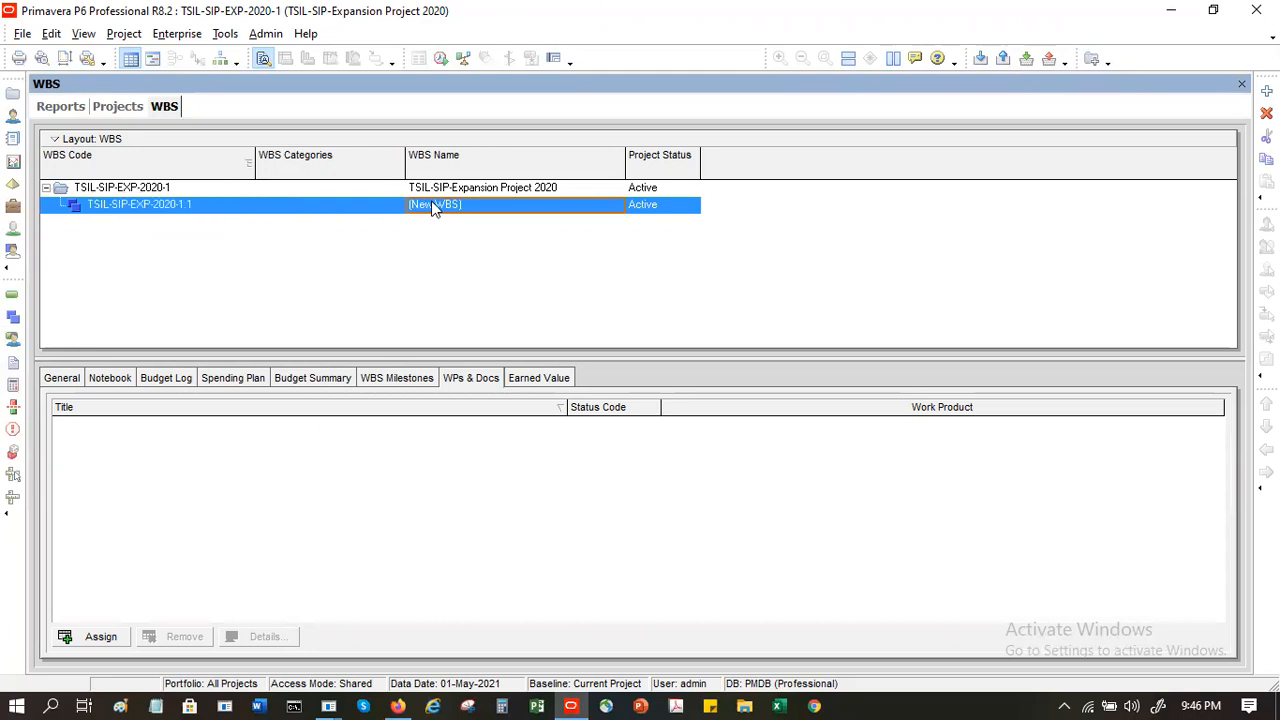
- Name the WBS element with code 1 Foundation
click(440, 208)
double_click(491, 208)
text(f)
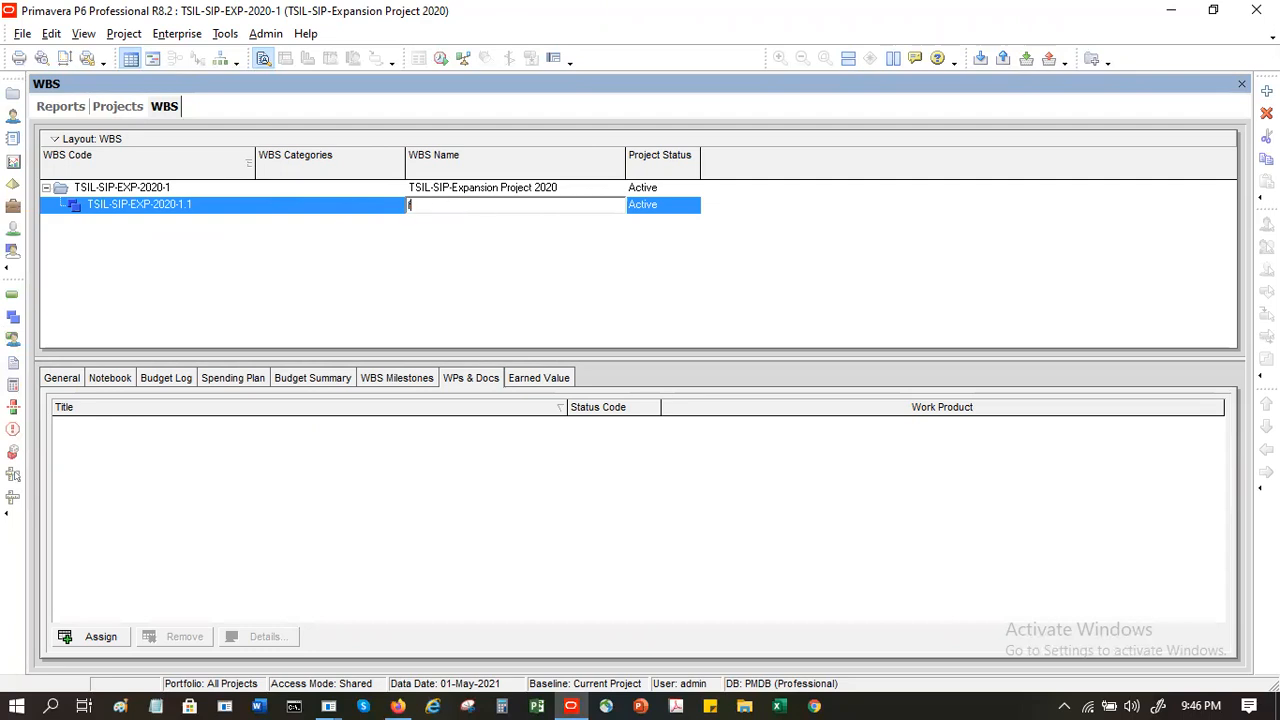
key(BackSpace)
text(Foundation)
key(Return)
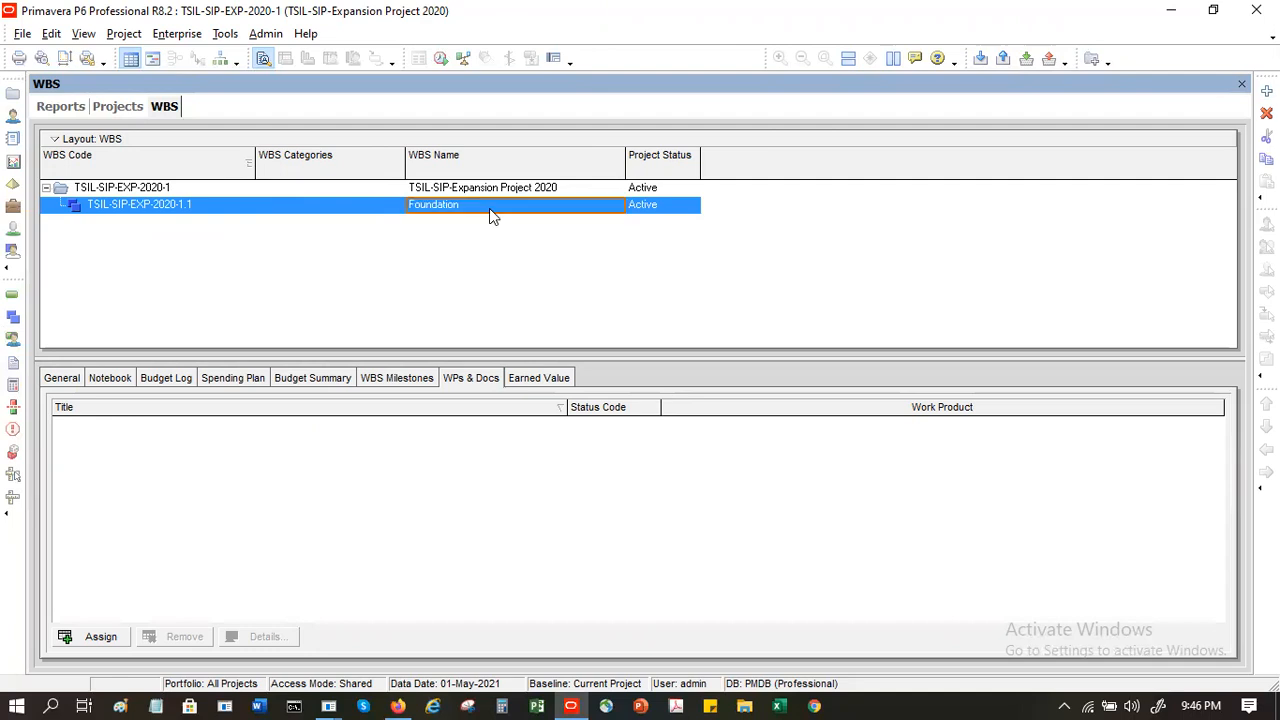
- Rename the first WBS element as Preparation
click(489, 208)
text(Preparratio)
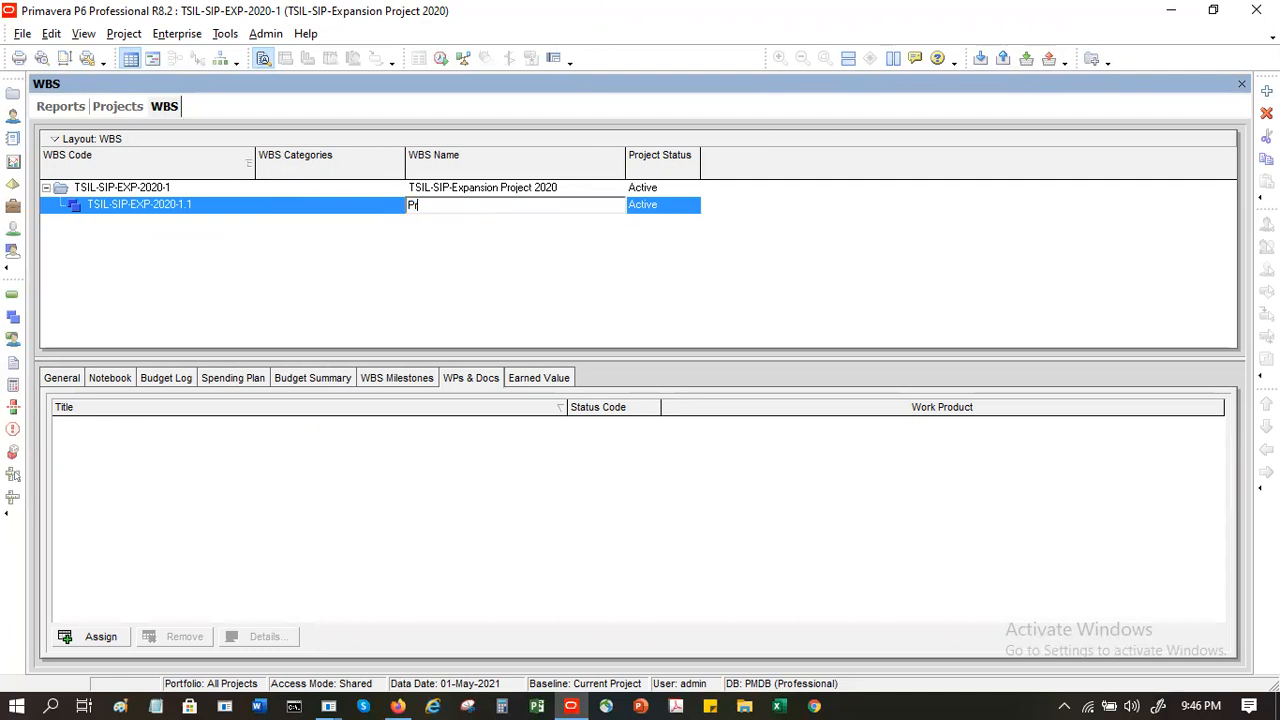
key(BackSpace)
key(BackSpace)
key(BackSpace)
key(BackSpace)
key(BackSpace)
key(BackSpace)
text(ration)
key(Return)
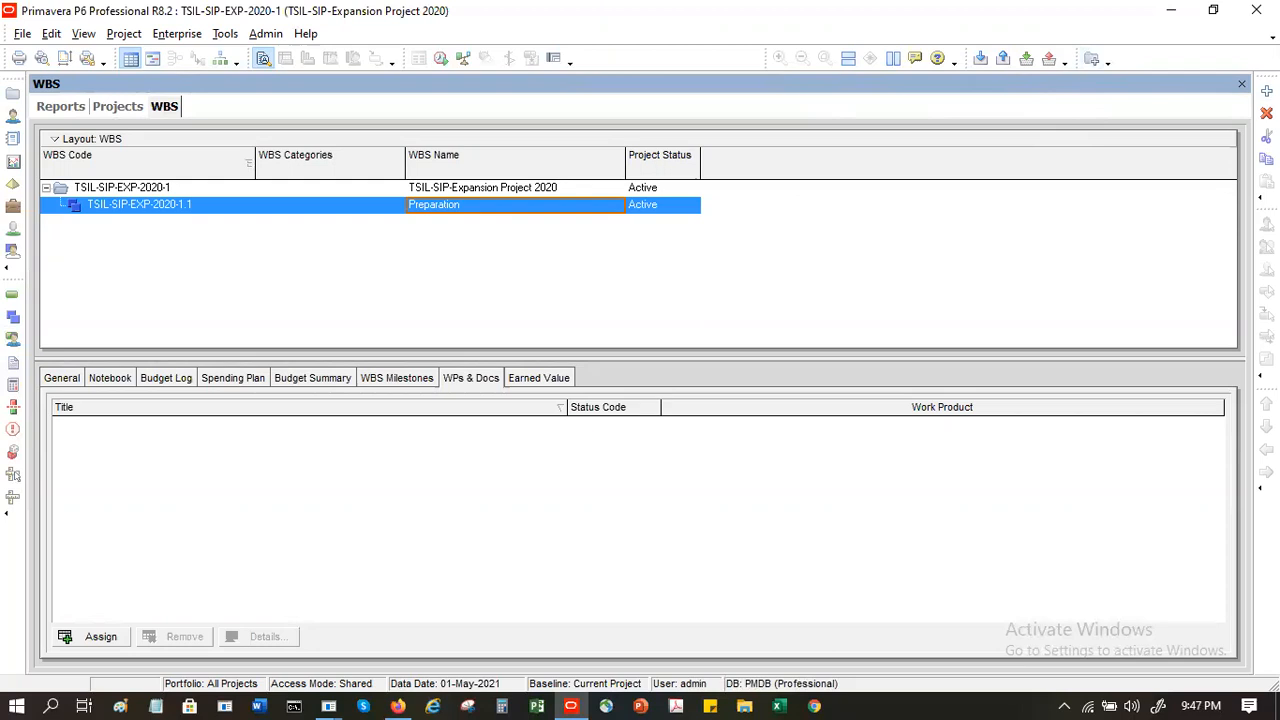
- Add a WBS element beneath Preparation, widen the WBS Code column, and promote the new element to the same level as Preparation
click(1267, 91)
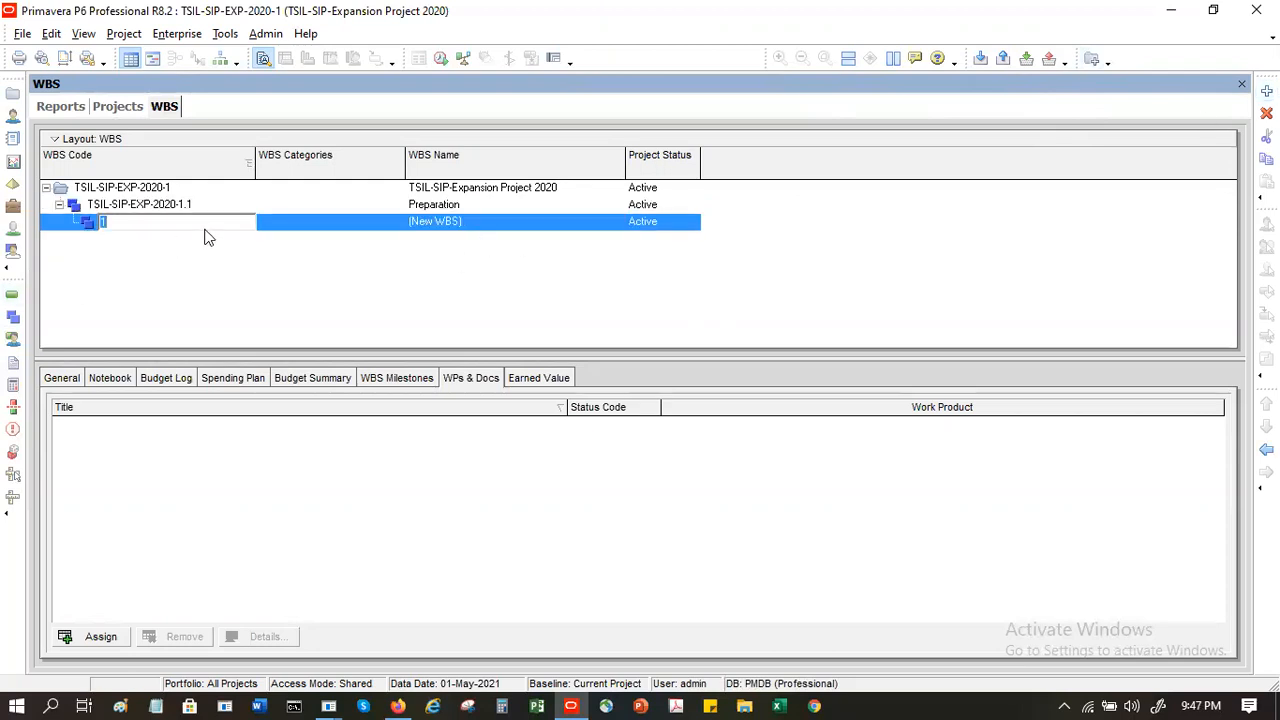
key(Return)
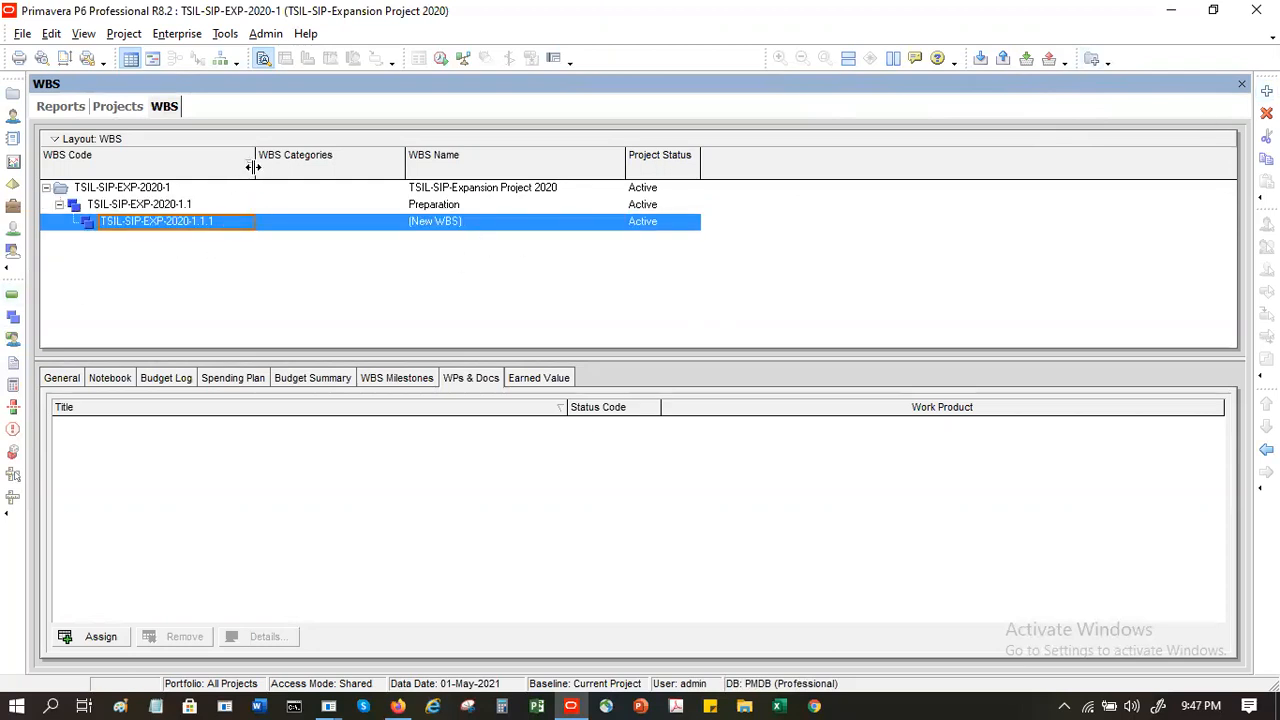
drag(270, 169, 273, 169)
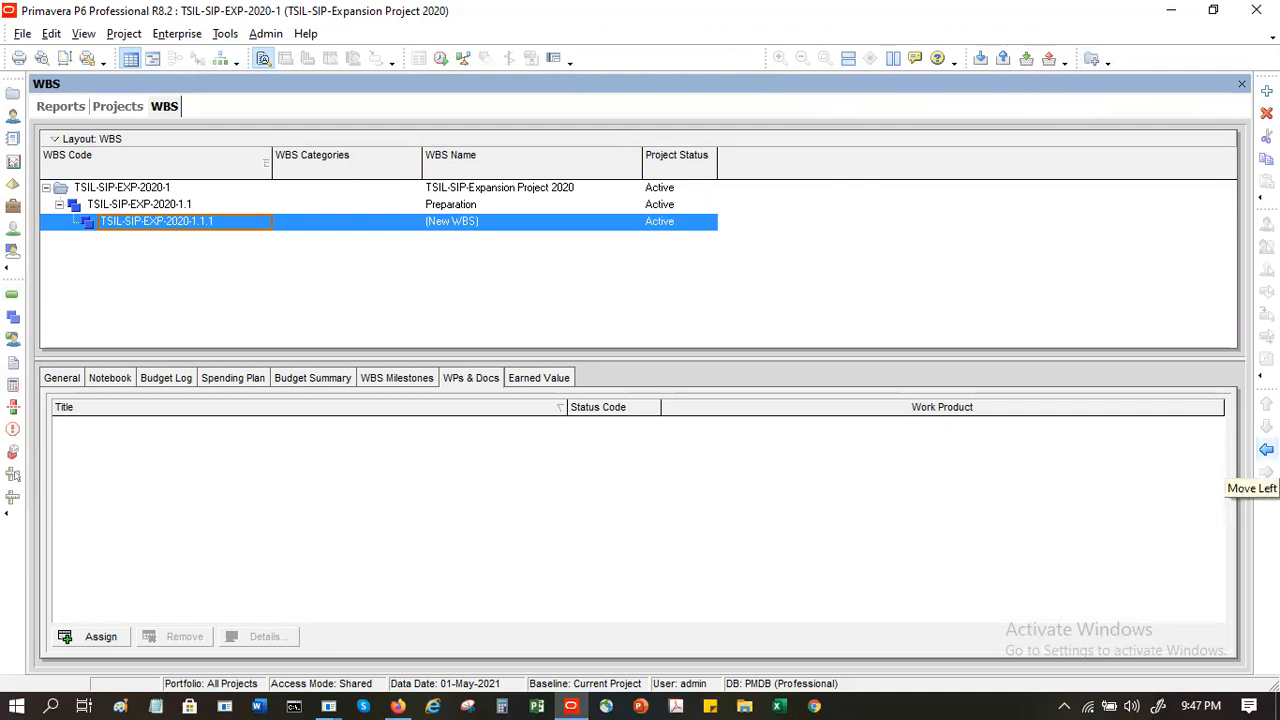
click(1266, 449)
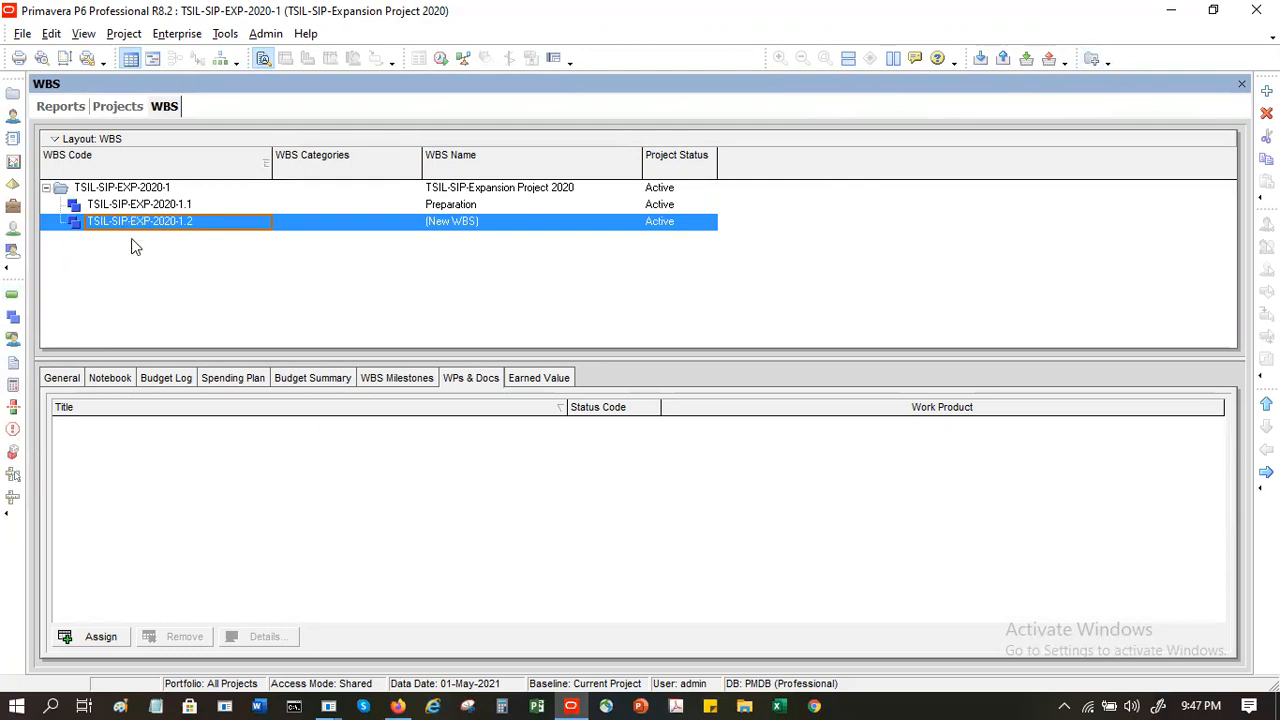
- Name the second WBS element Resource Mobilization
click(483, 224)
click(481, 223)
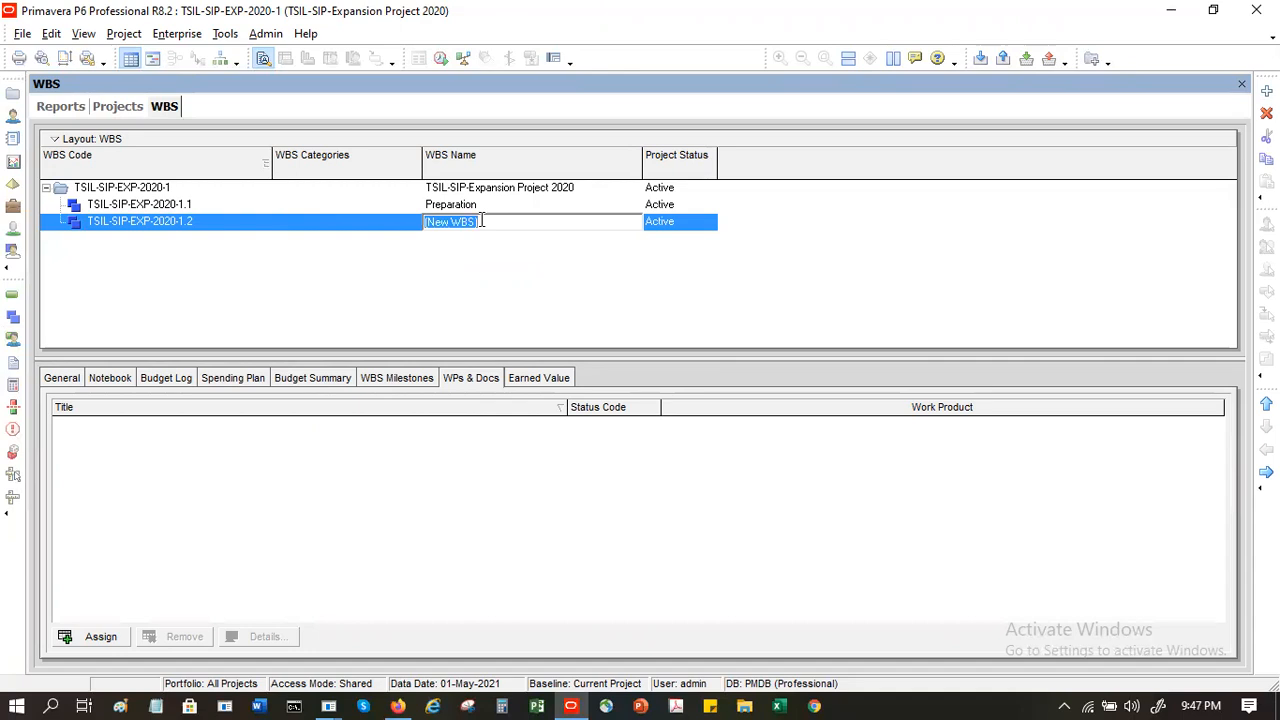
text(Rrqui)
key(BackSpace)
key(BackSpace)
key(BackSpace)
key(BackSpace)
text(equir)
key(BackSpace)
key(BackSpace)
key(BackSpace)
key(BackSpace)
text(source Mobilia)
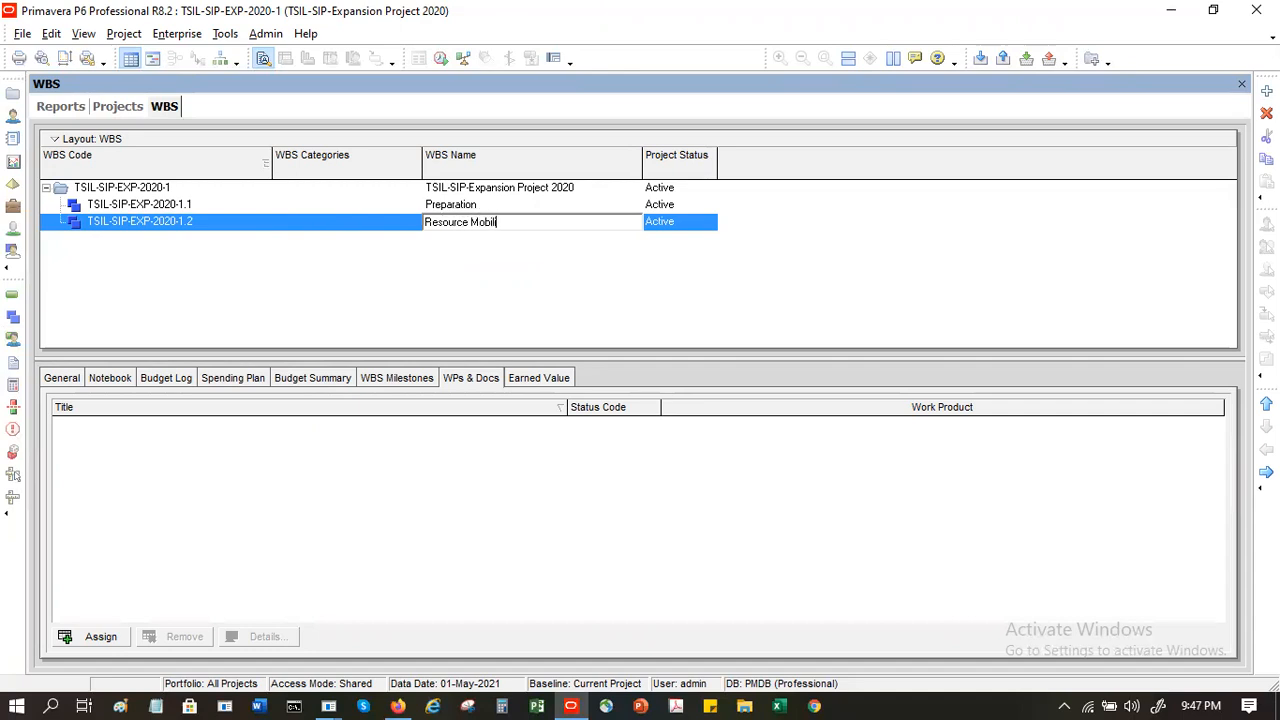
key(BackSpace)
text(ztion)
key(BackSpace)
key(BackSpace)
key(BackSpace)
key(BackSpace)
text(ation)
key(Return)
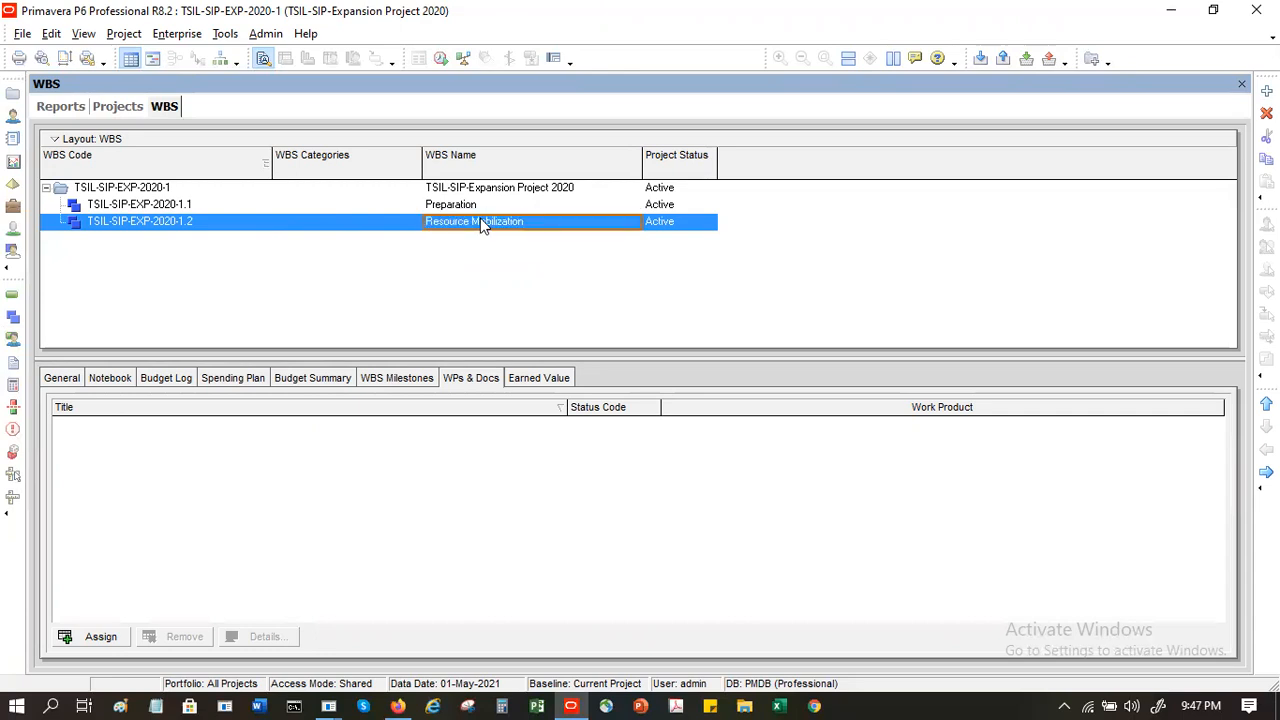
- Add a WBS element beneath Preparation and give it the WBS code 1
click(120, 205)
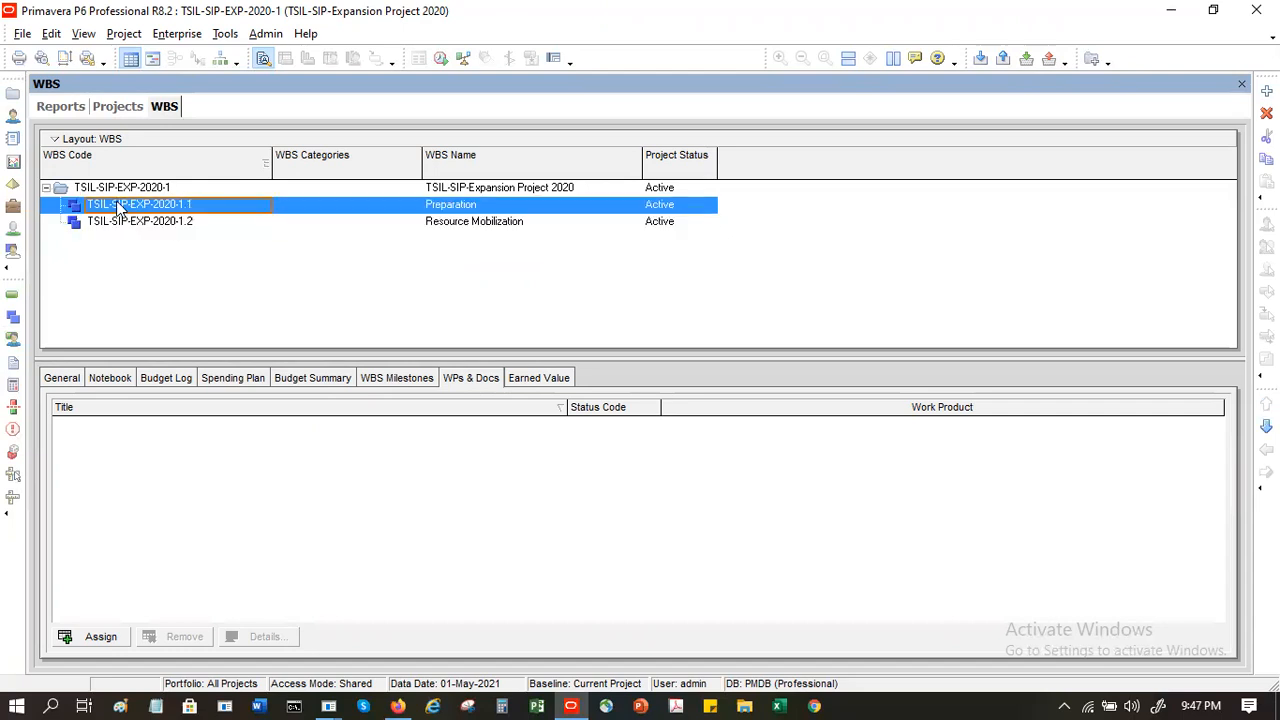
click(1267, 91)
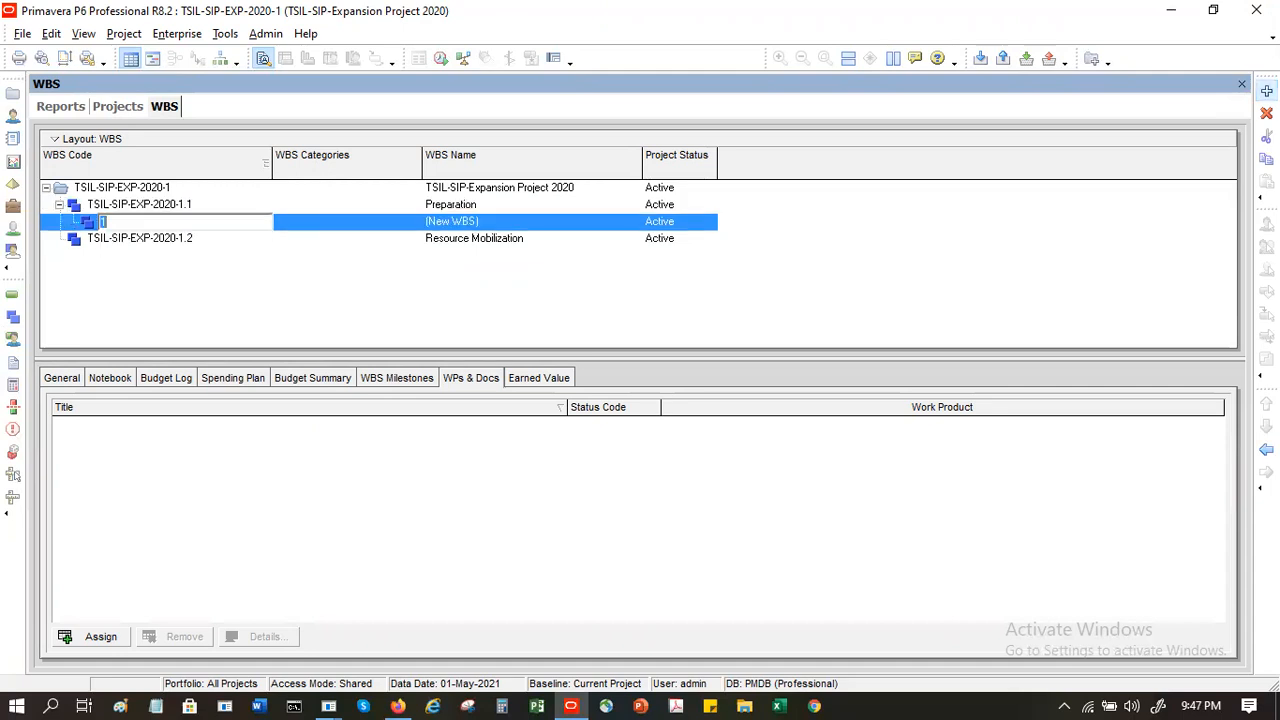
text(Civil)
key(Return)
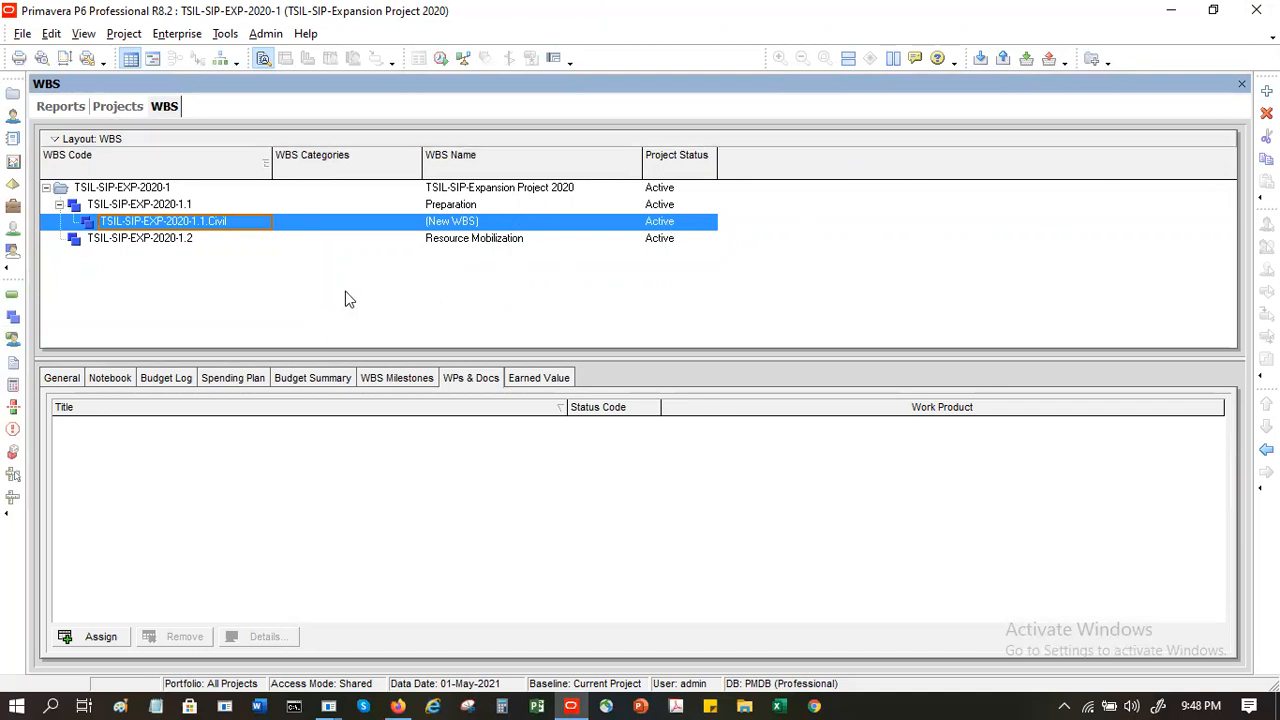
click(248, 225)
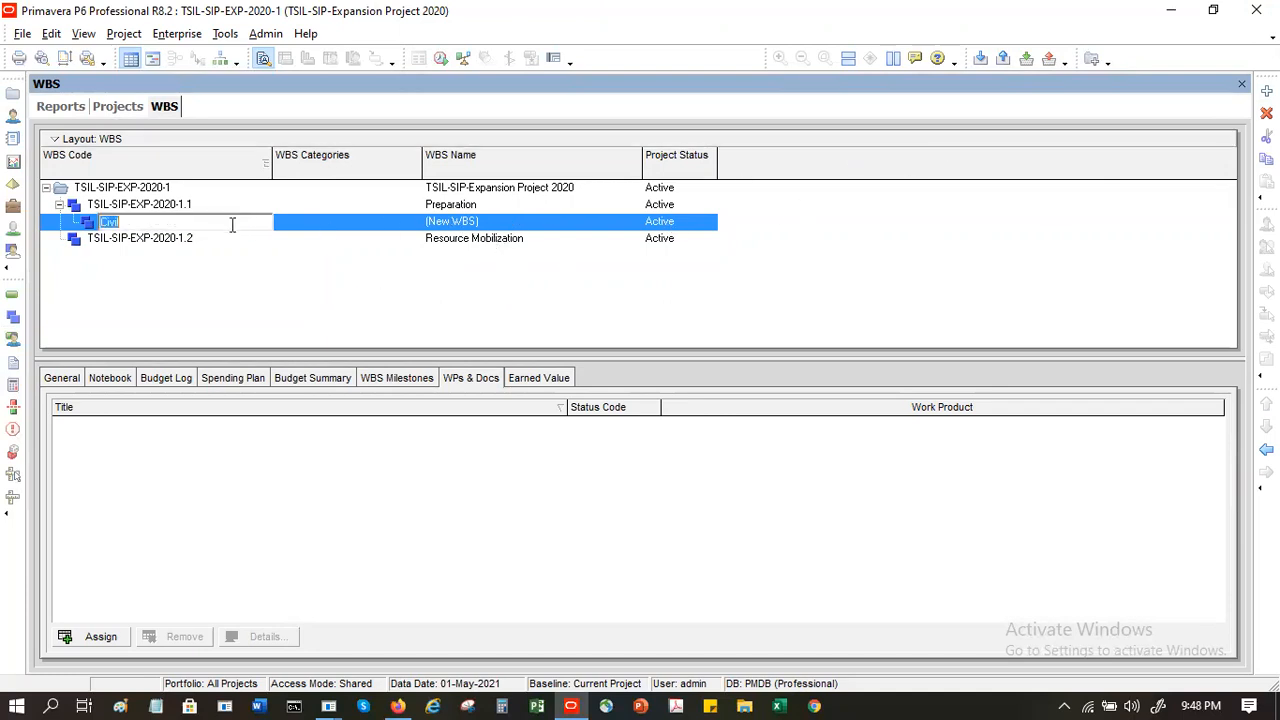
key(BackSpace)
key(Return)
key(Return)
text(1)
key(Tab)
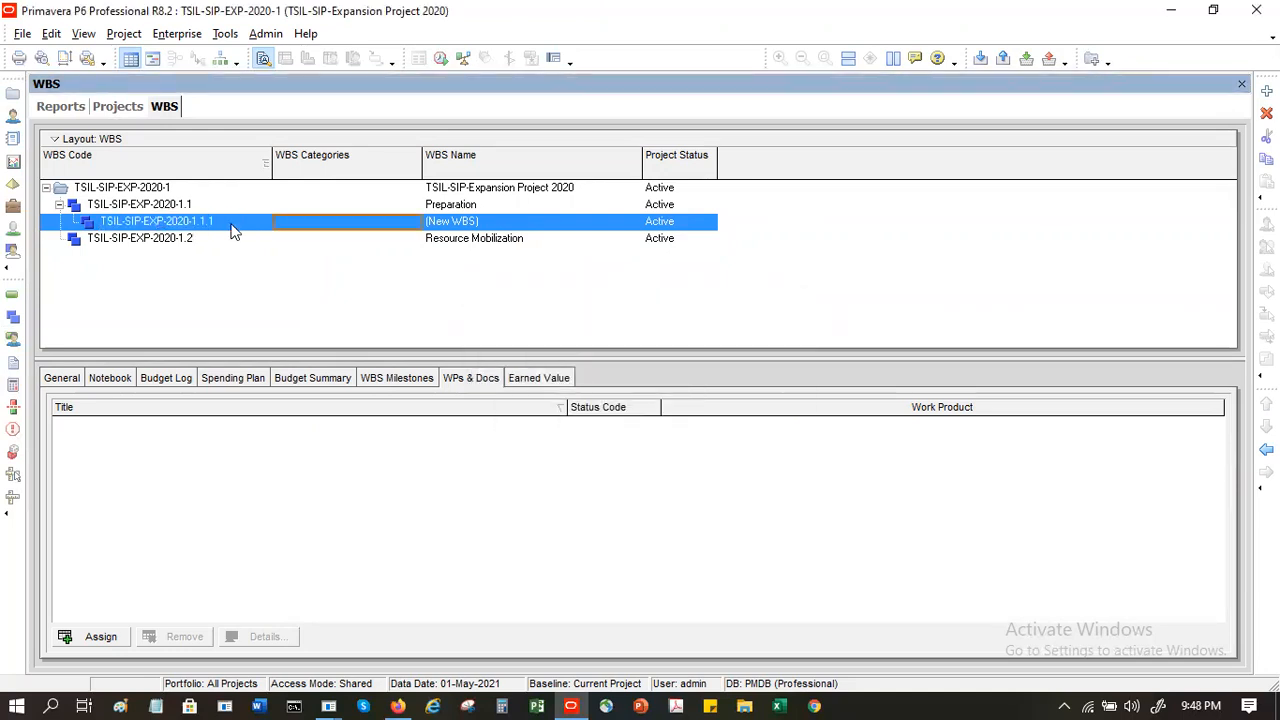
- Name the new WBS element beneath Preparation Civil Work
click(490, 222)
text(Civil Work)
key(Return)
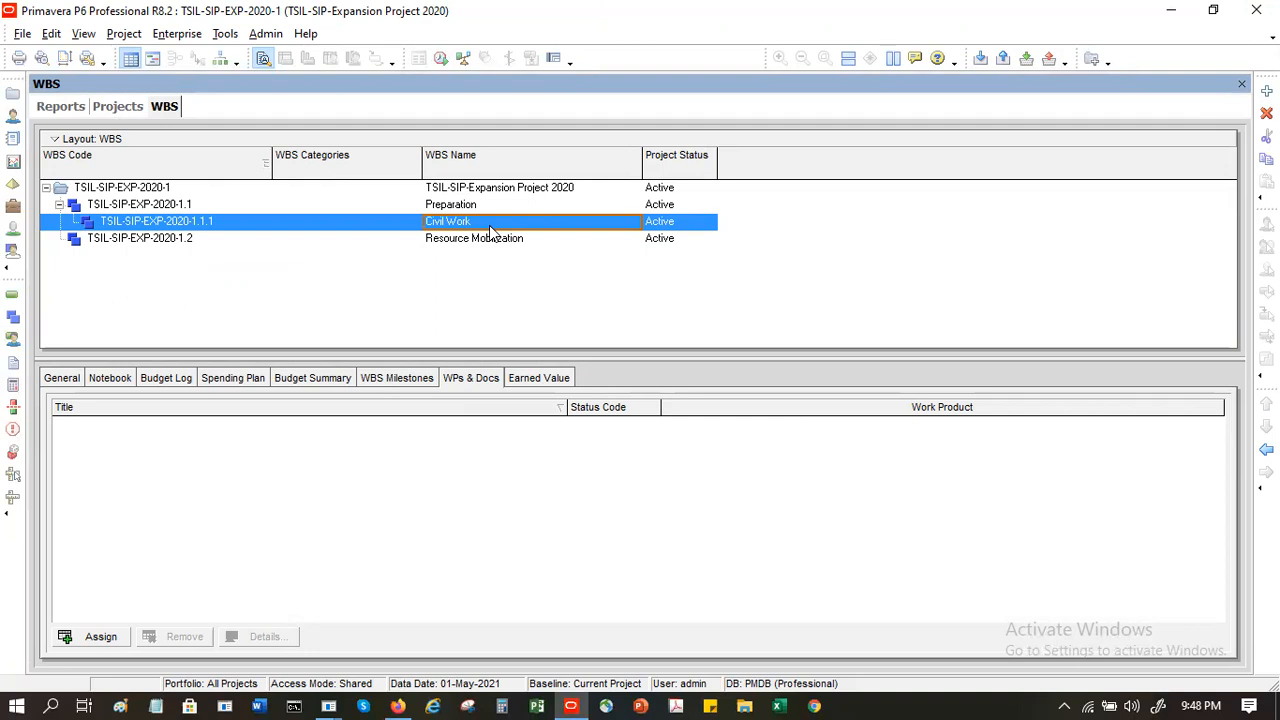
- Add a WBS element named Regulatory Approval beneath Civil Work and promote it to the same level as Civil Work
click(1267, 90)
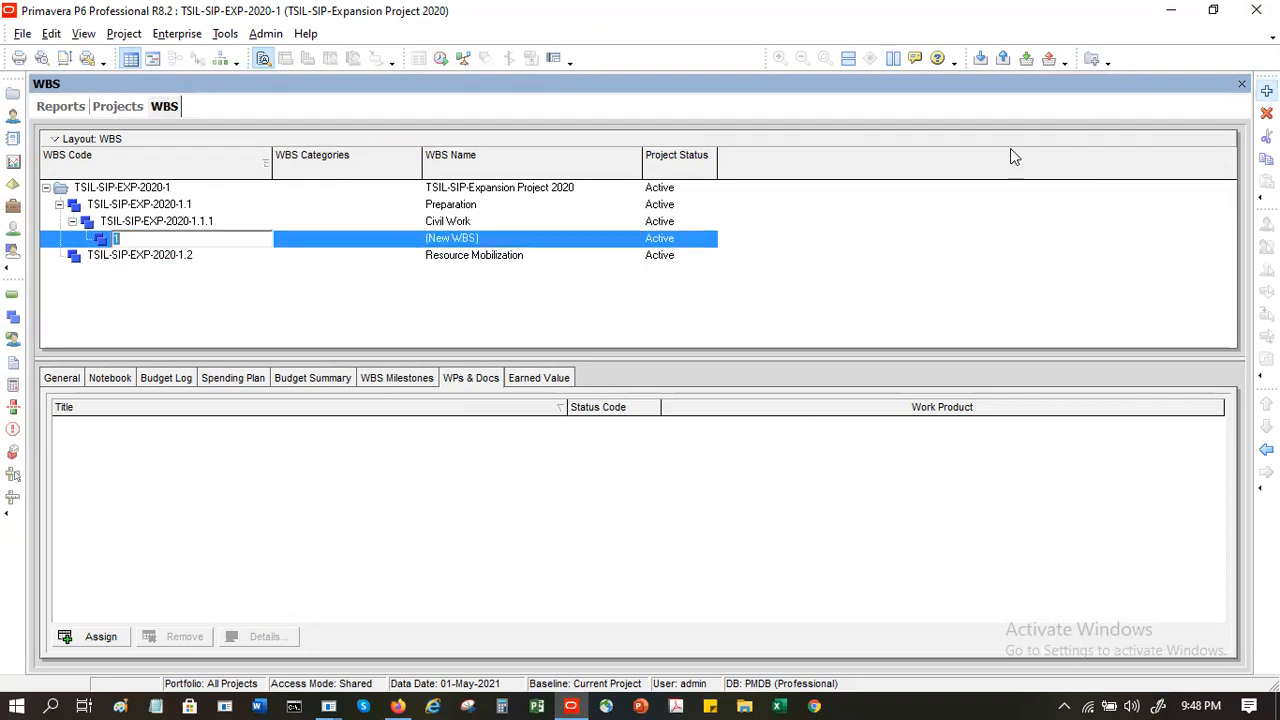
click(476, 241)
click(487, 238)
text(Regulartory Approval)
key(Return)
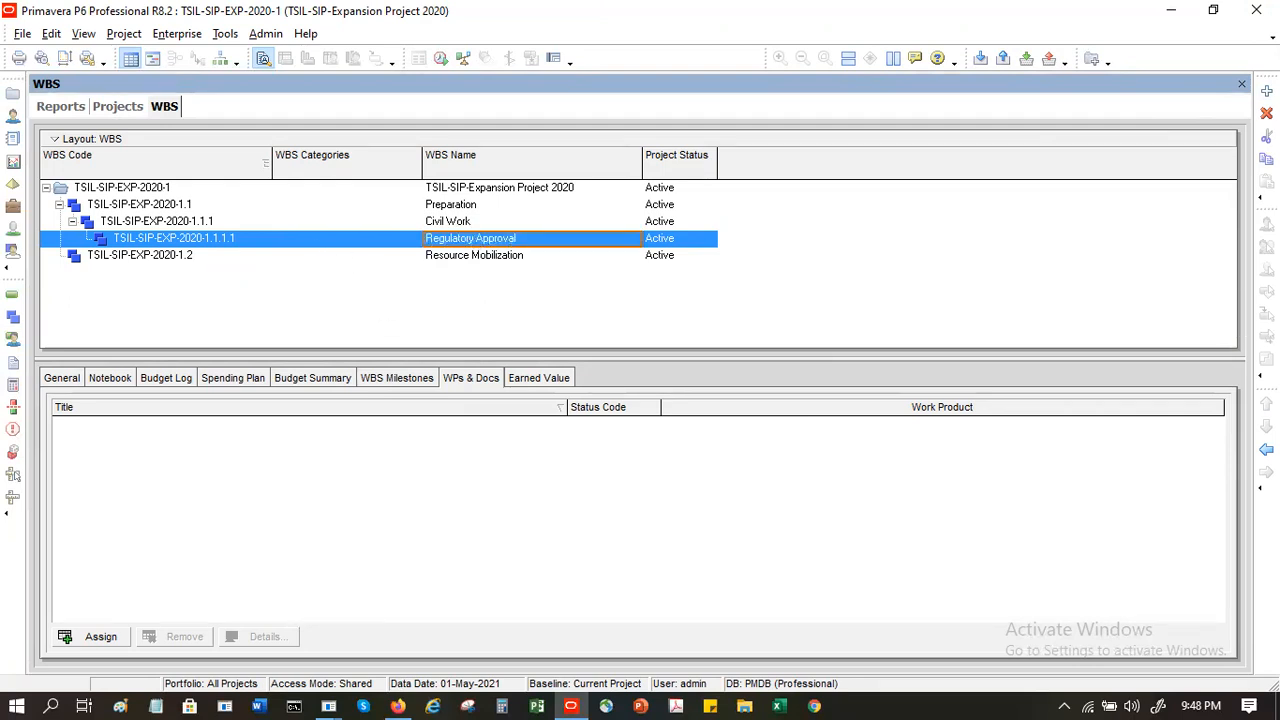
click(1266, 449)
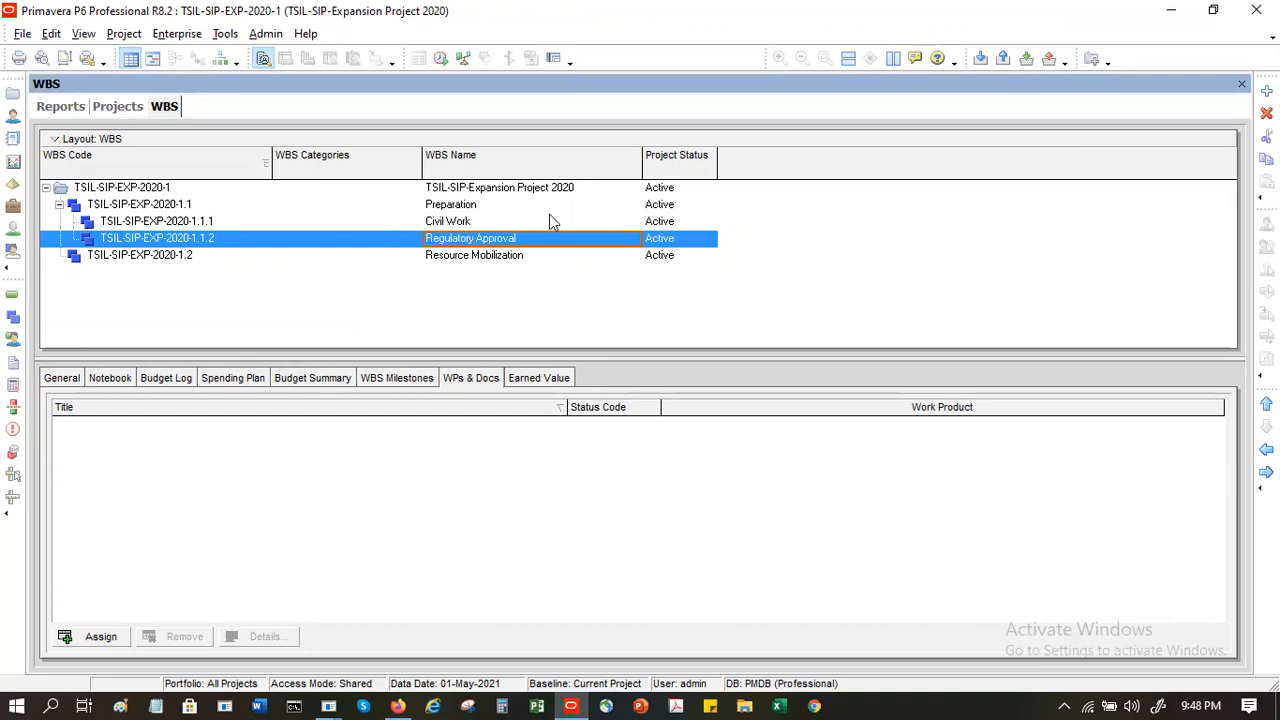
- Add a WBS element named Mechanical beneath Regulatory Approval and promote it to the same level as Regulatory Approval
right_click(158, 241)
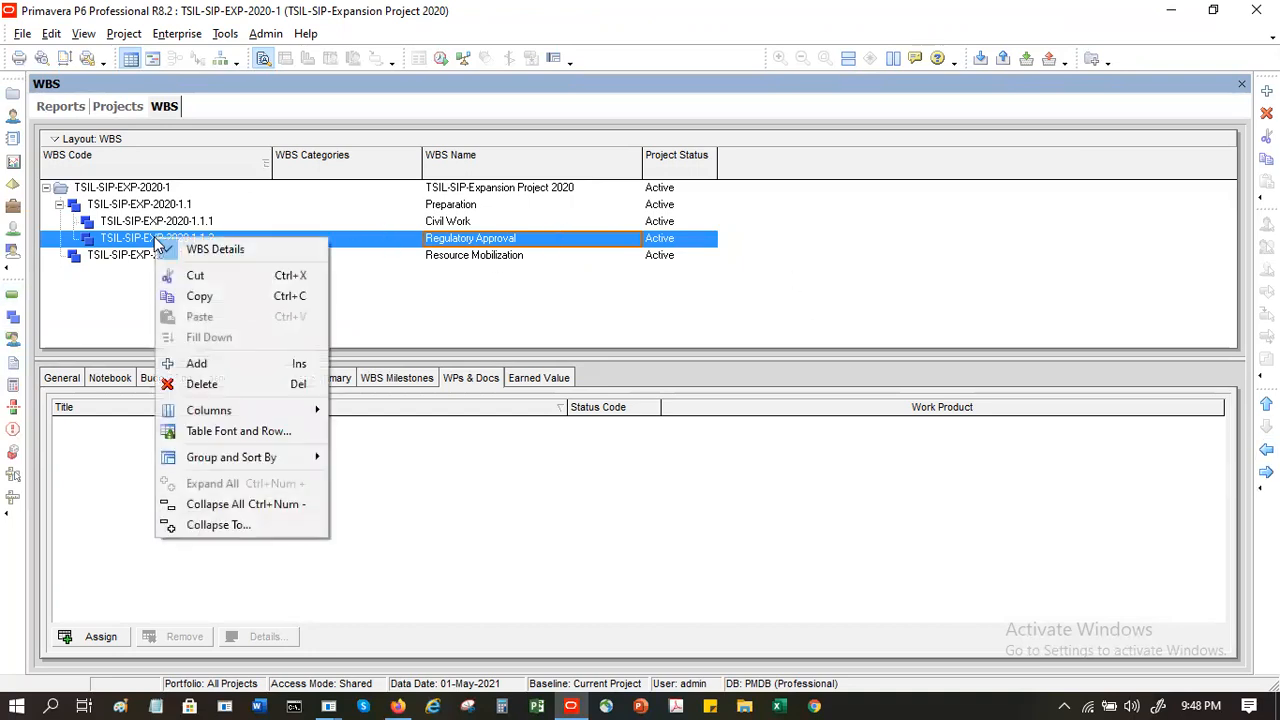
click(219, 362)
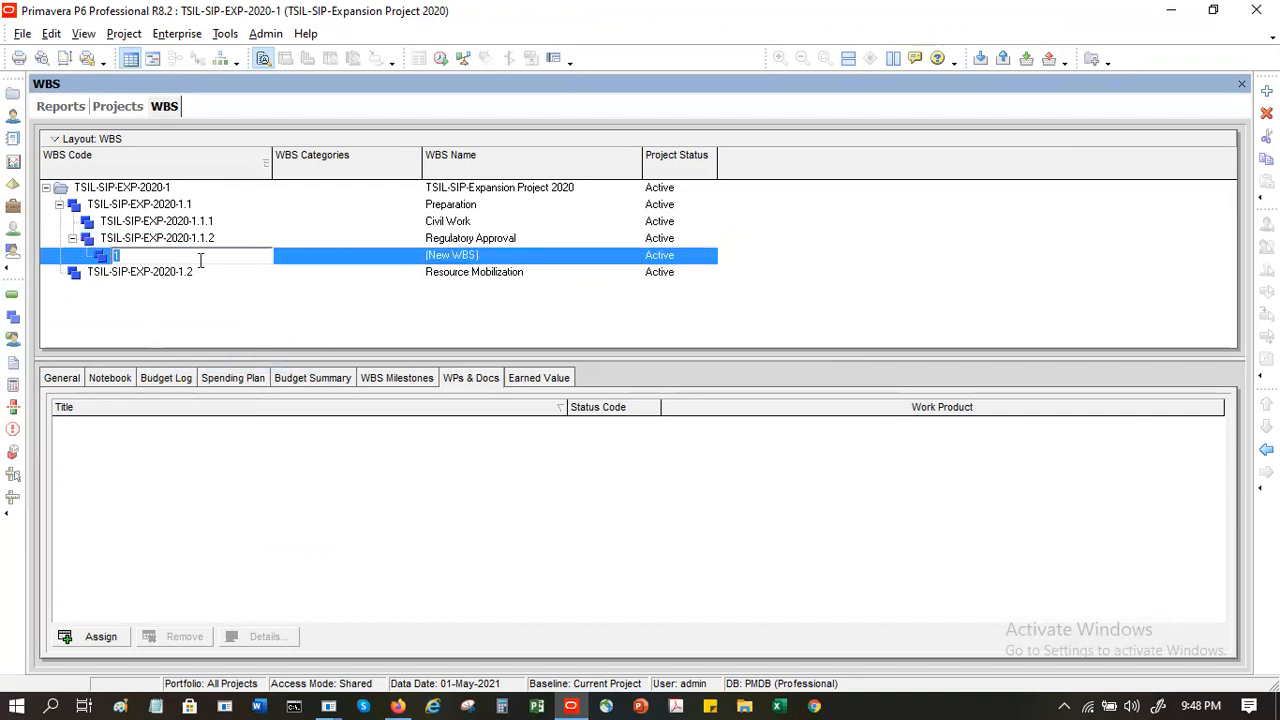
key(Tab)
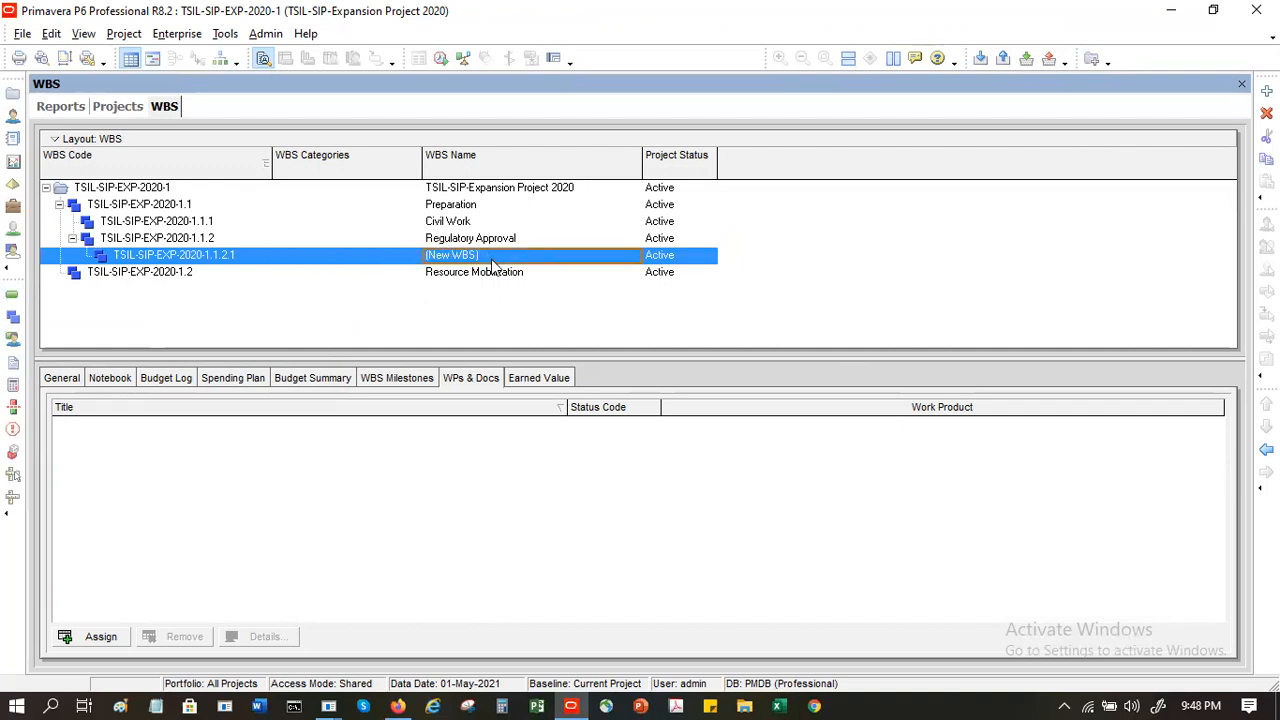
click(492, 258)
text(Mechanical)
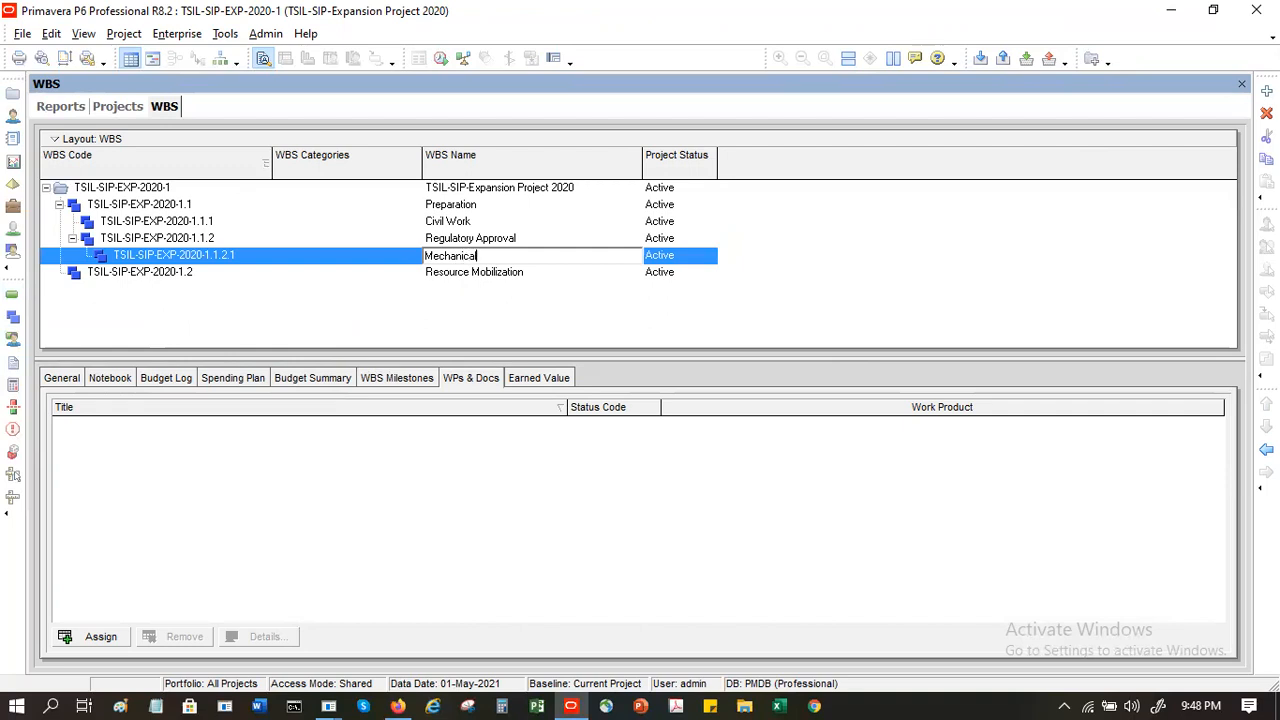
key(Return)
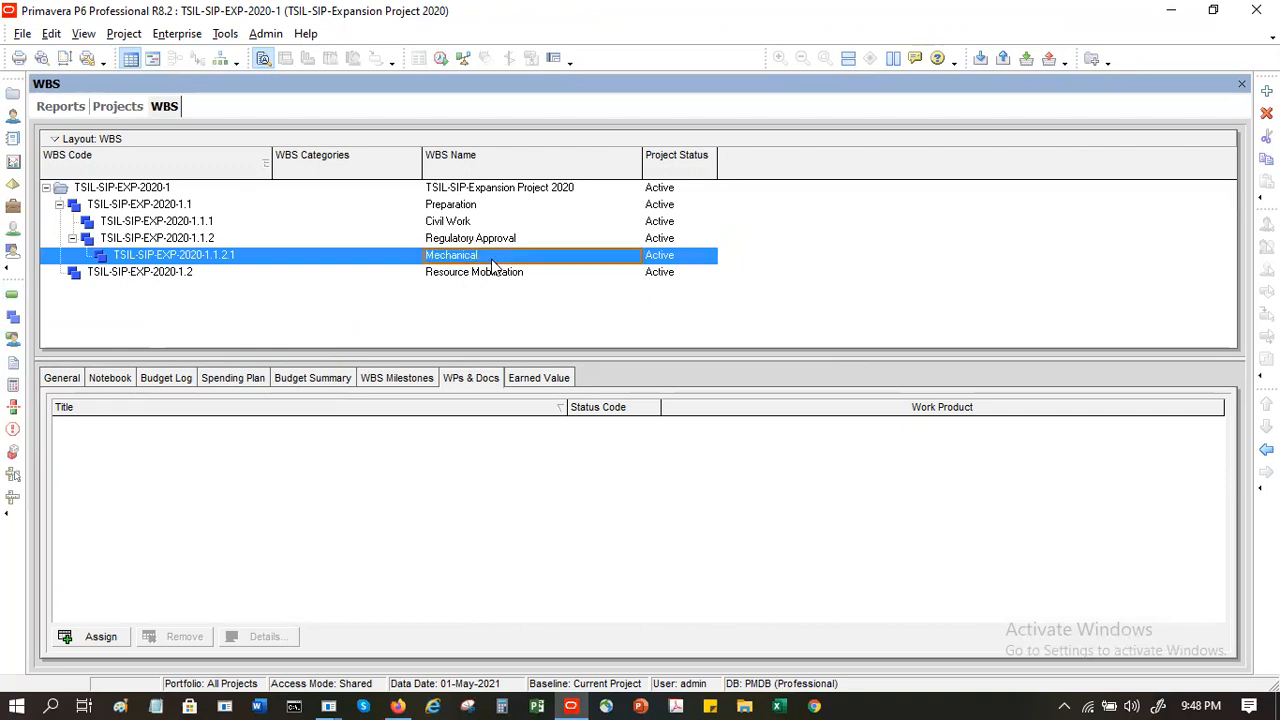
click(255, 254)
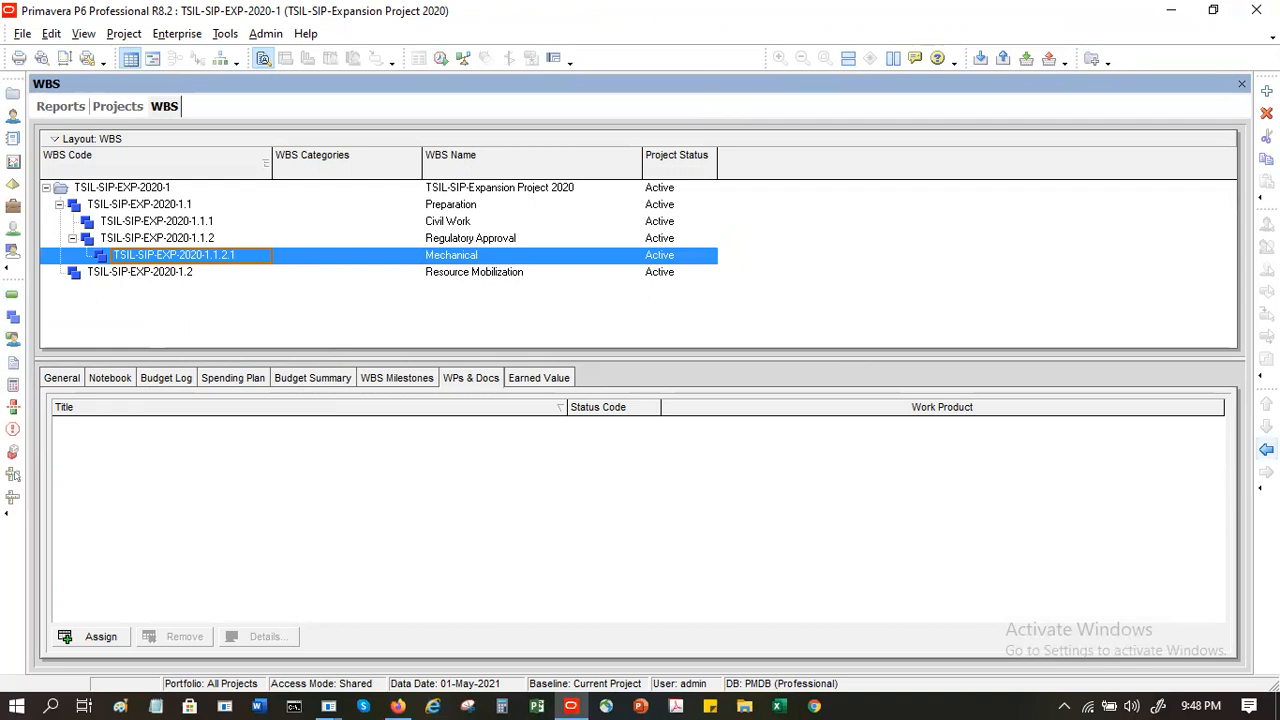
click(1266, 450)
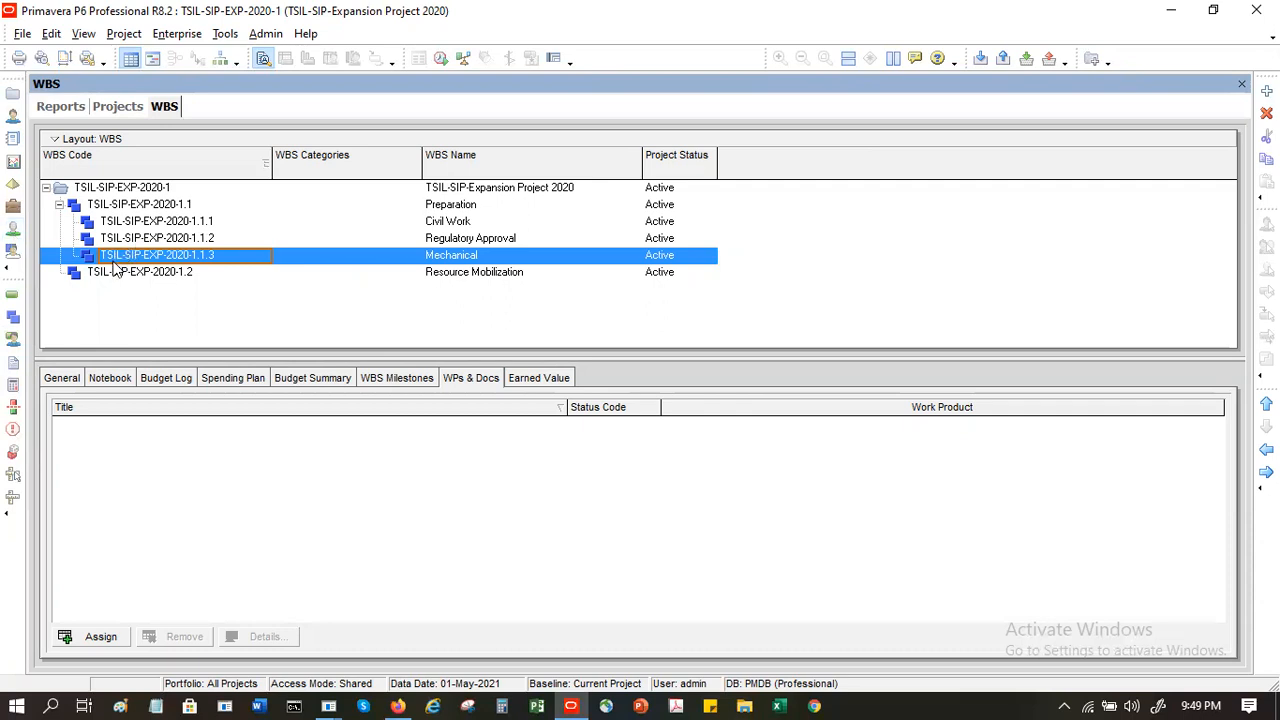
- Assign the Deliverables, Assumptions and Scope notebook topics to the Preparation WBS element
click(155, 206)
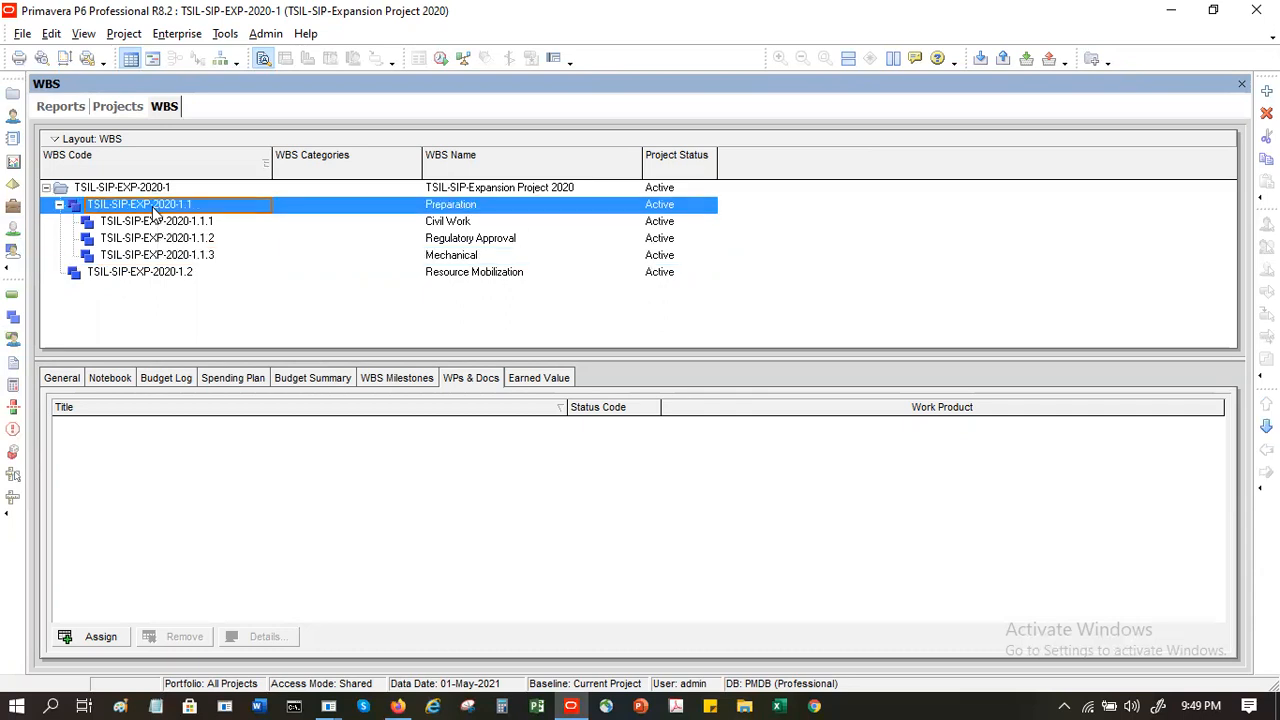
click(166, 386)
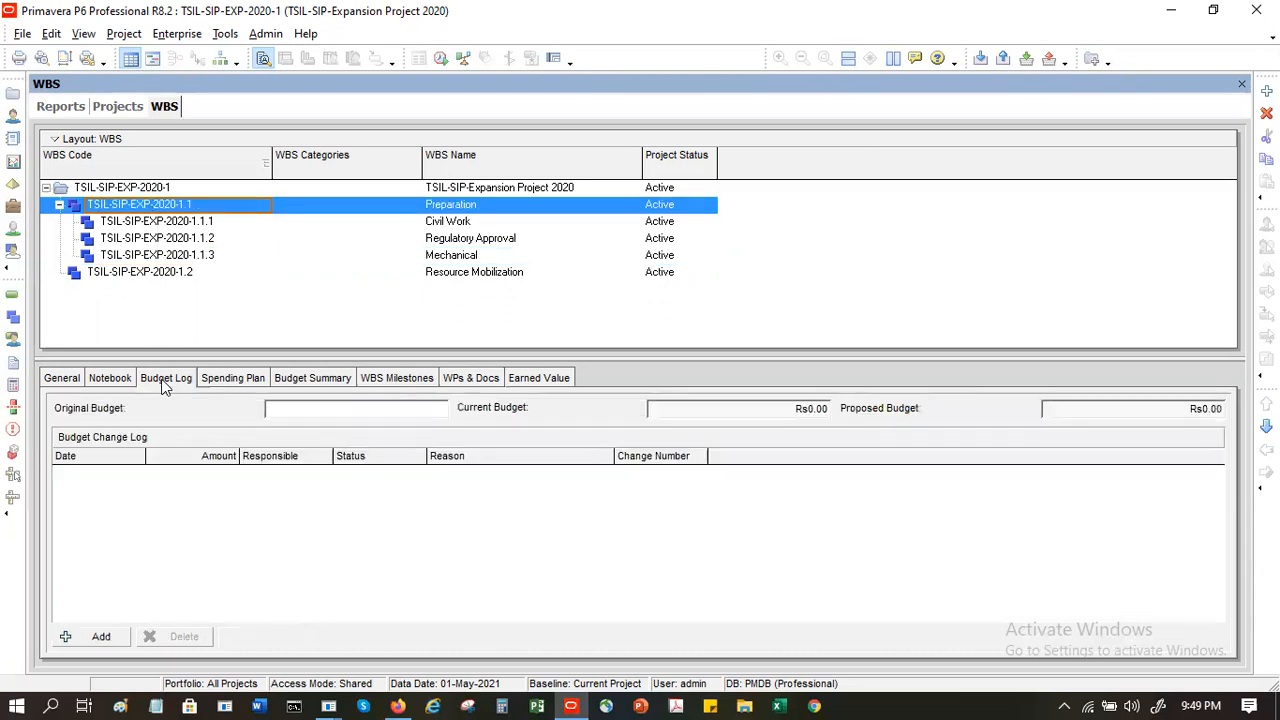
click(241, 382)
click(293, 380)
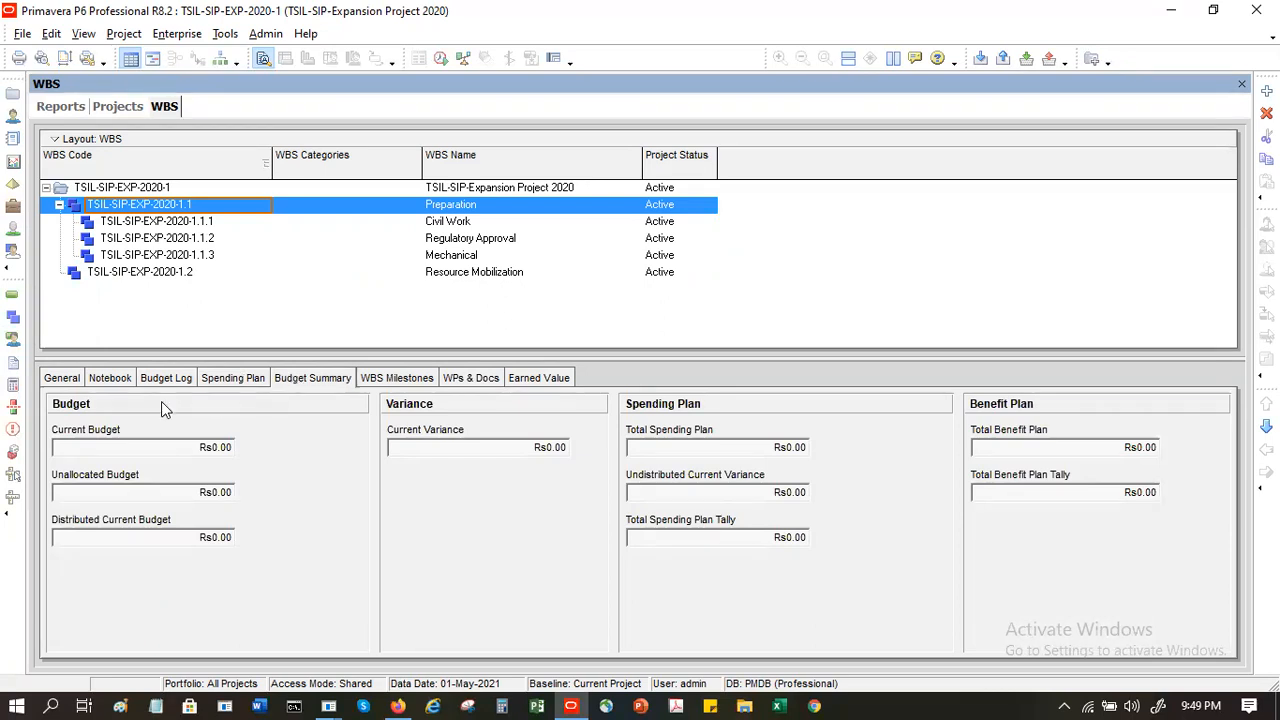
click(108, 379)
click(88, 637)
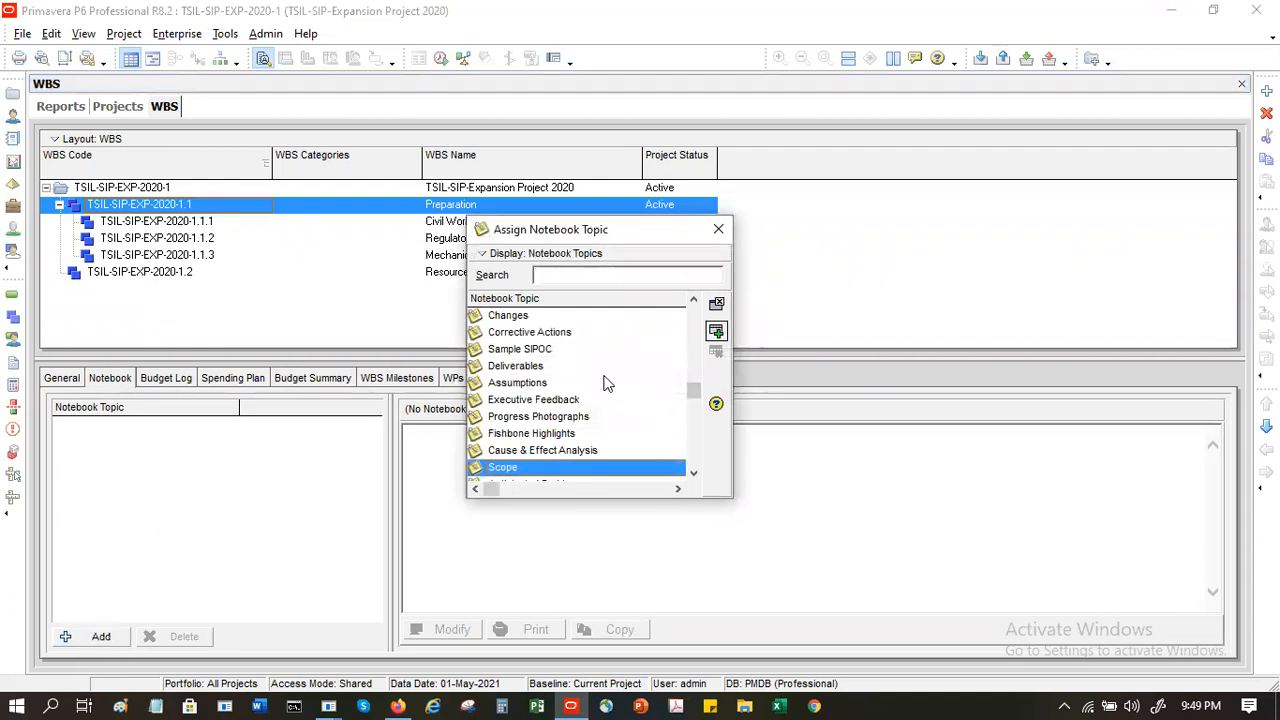
double_click(546, 368)
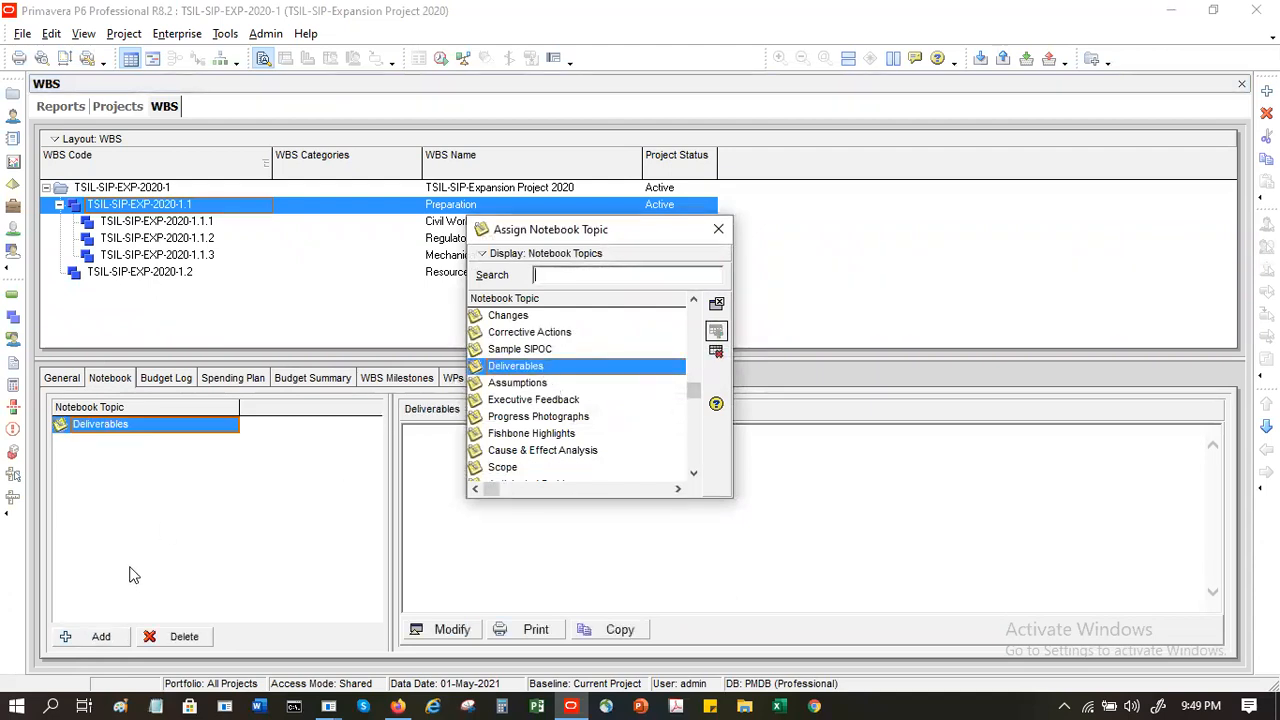
double_click(519, 388)
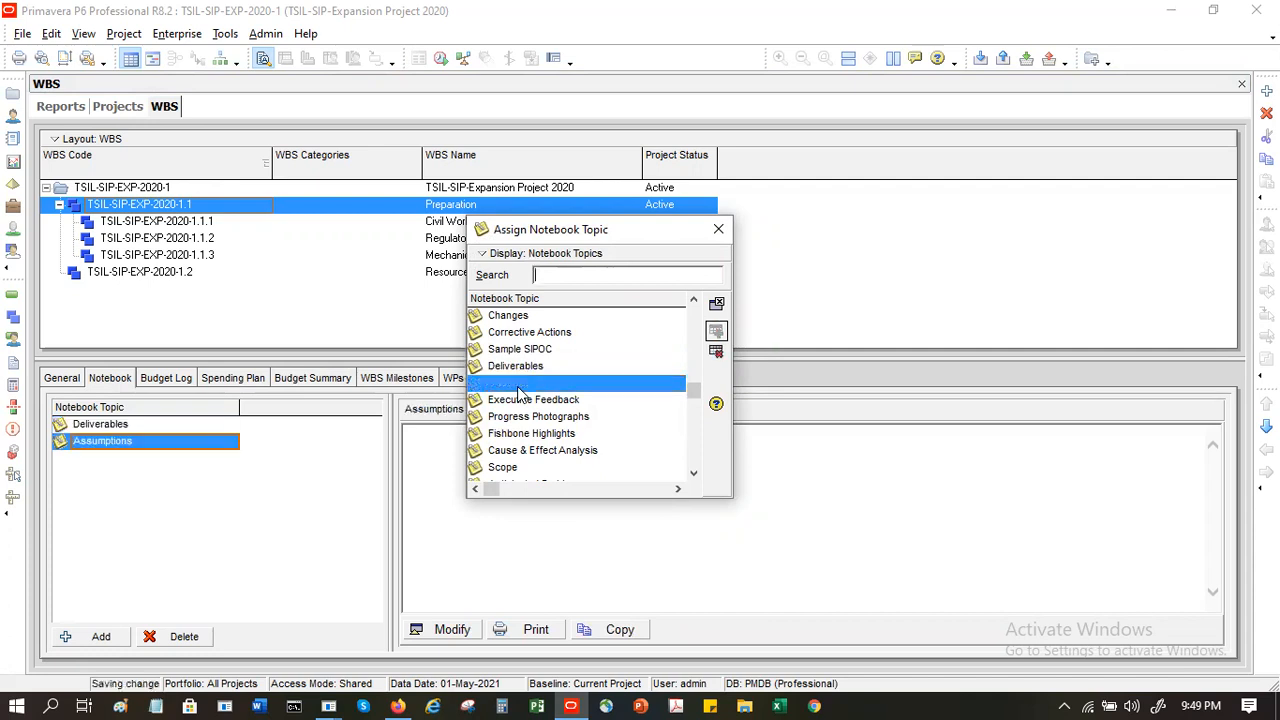
double_click(514, 468)
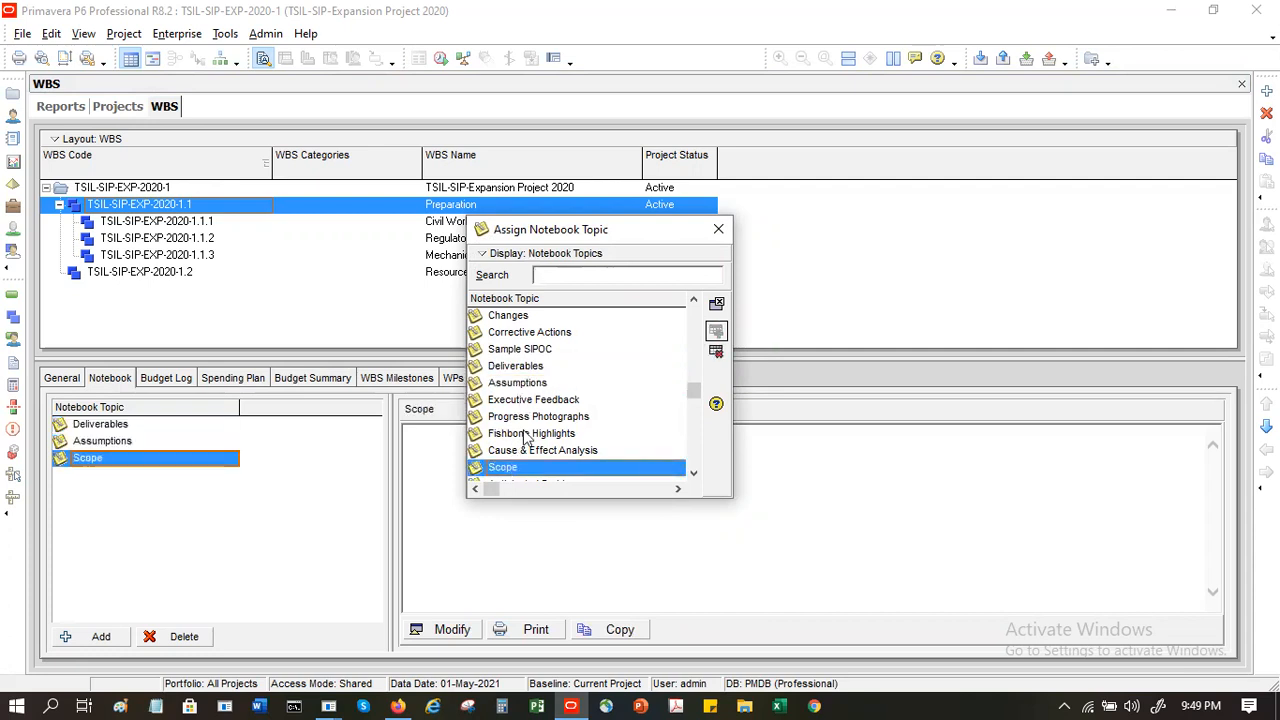
click(718, 230)
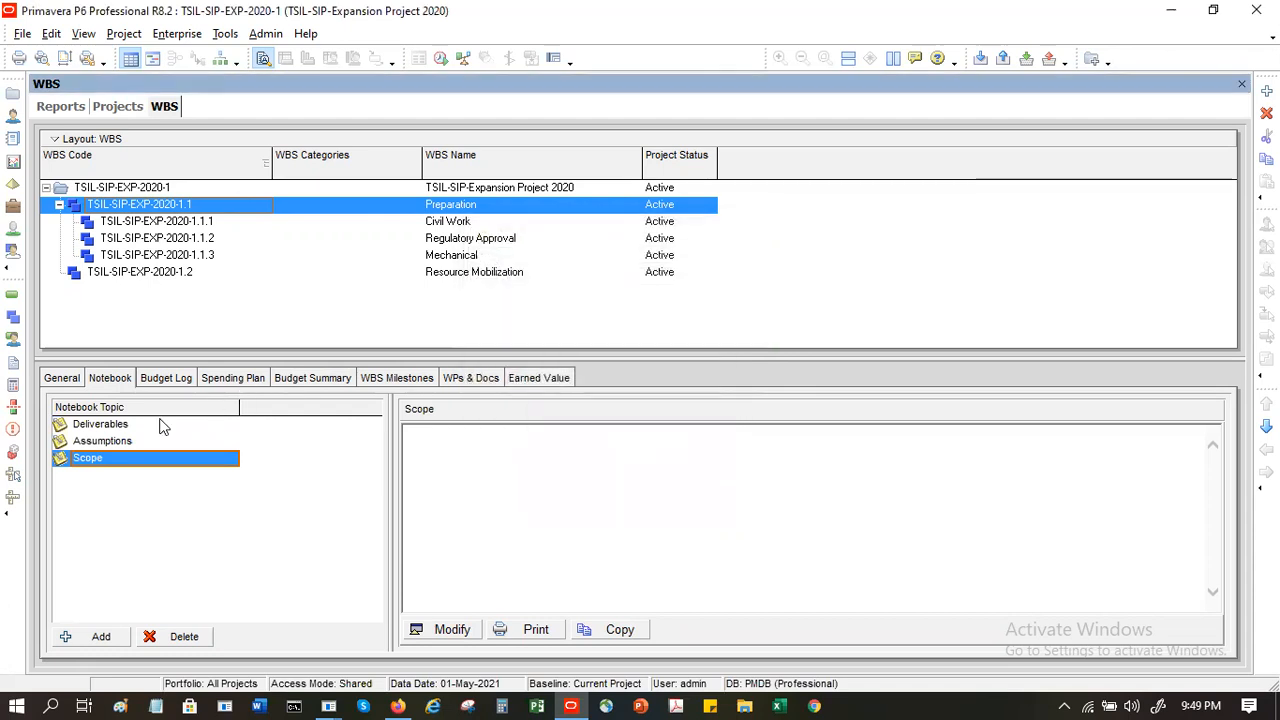
- Set the original budget of the Preparation WBS element to Rs2,000,000
click(62, 378)
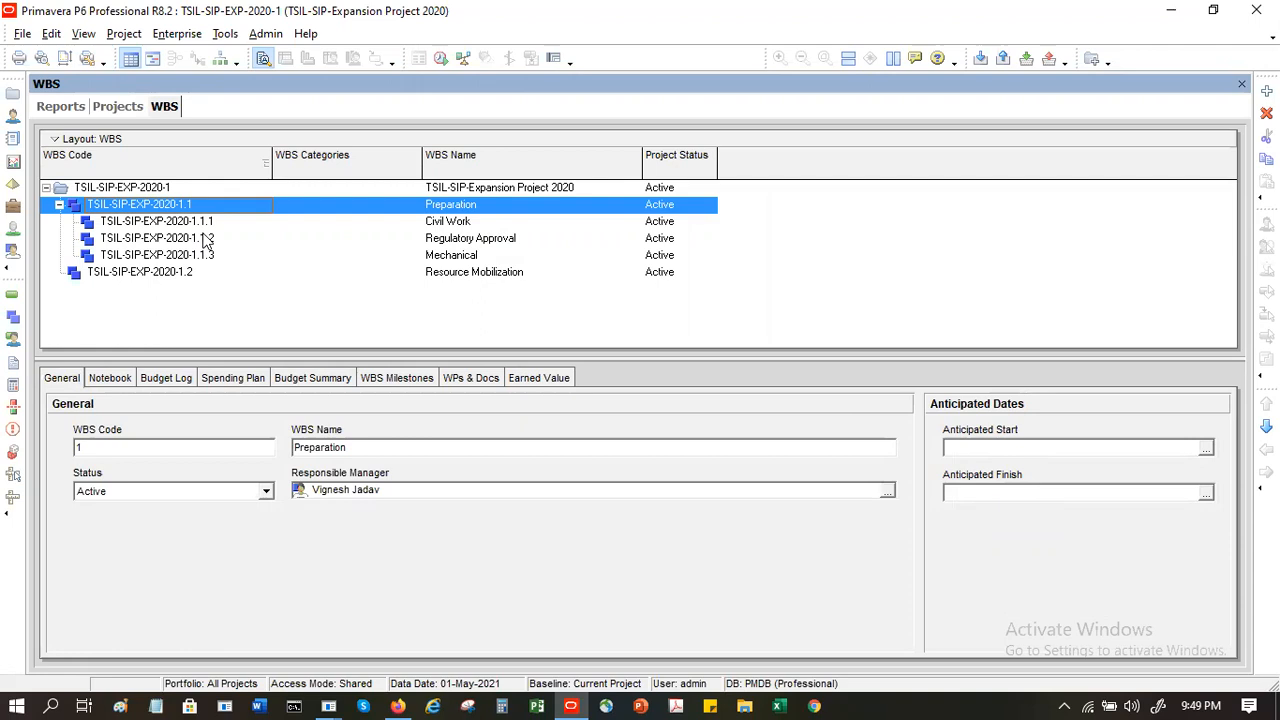
click(166, 379)
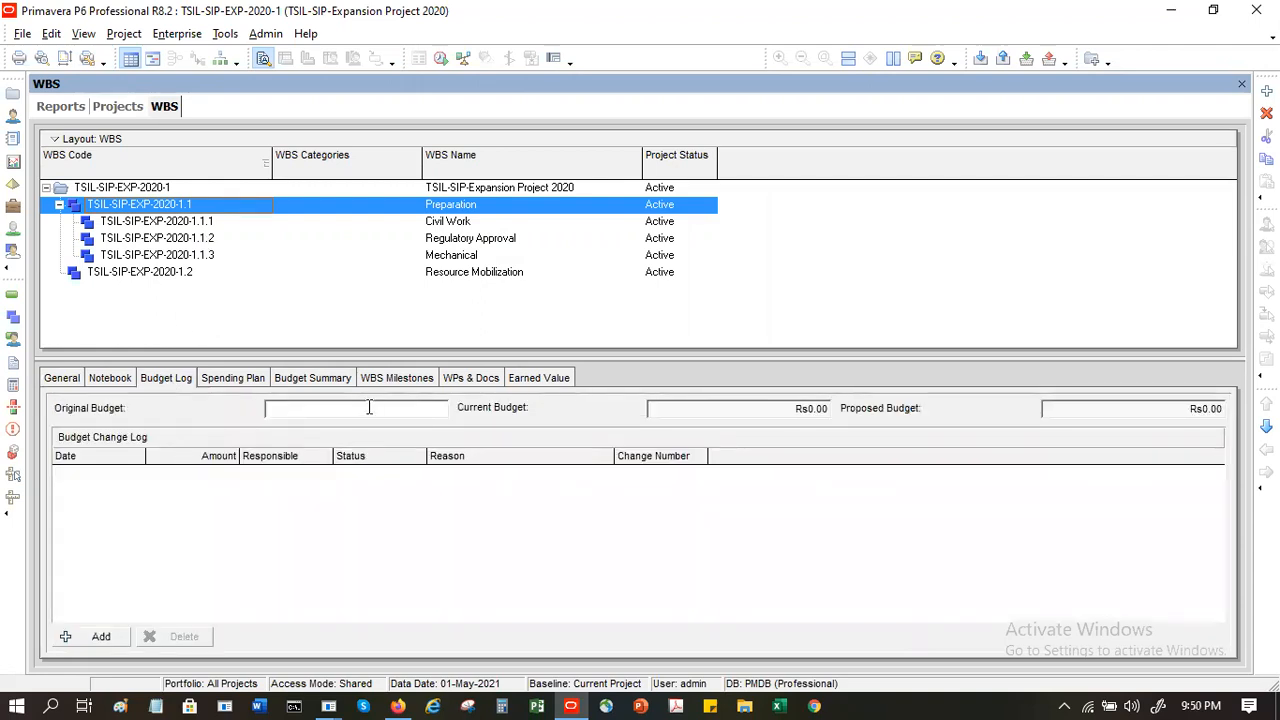
text(5)
key(BackSpace)
text(200000)
key(Tab)
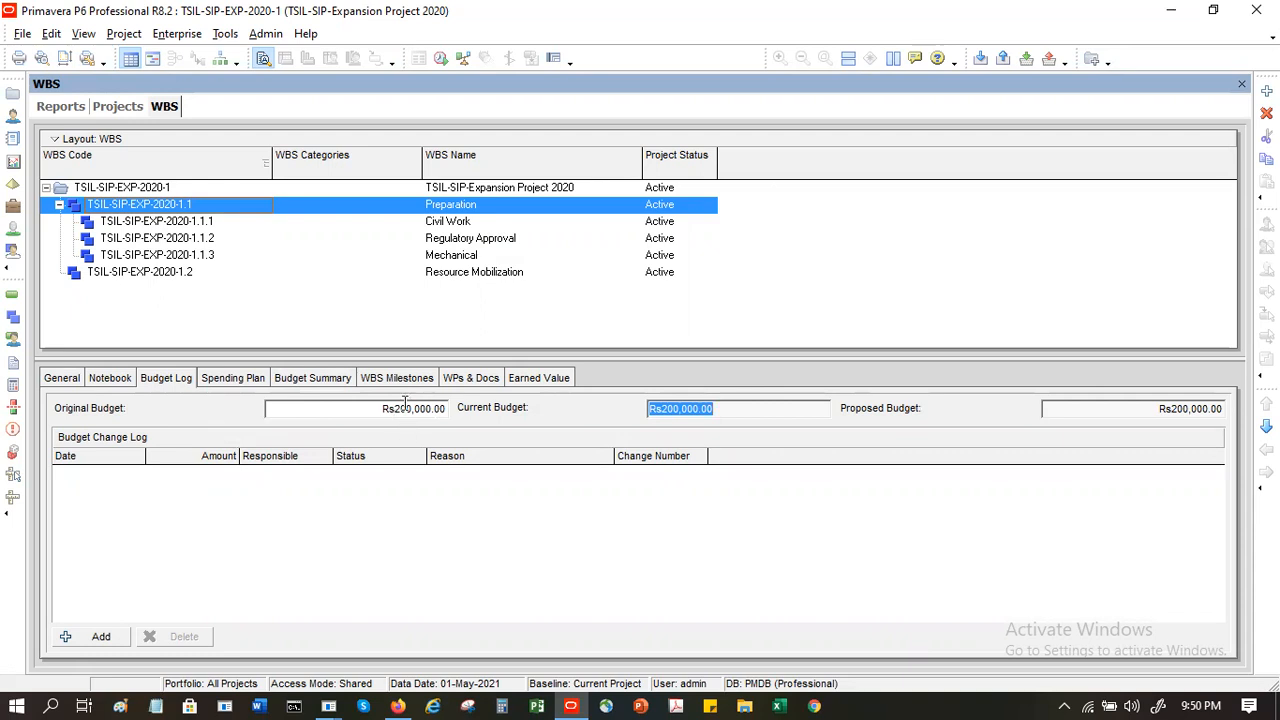
click(405, 403)
key(Left)
text(0)
key(Tab)
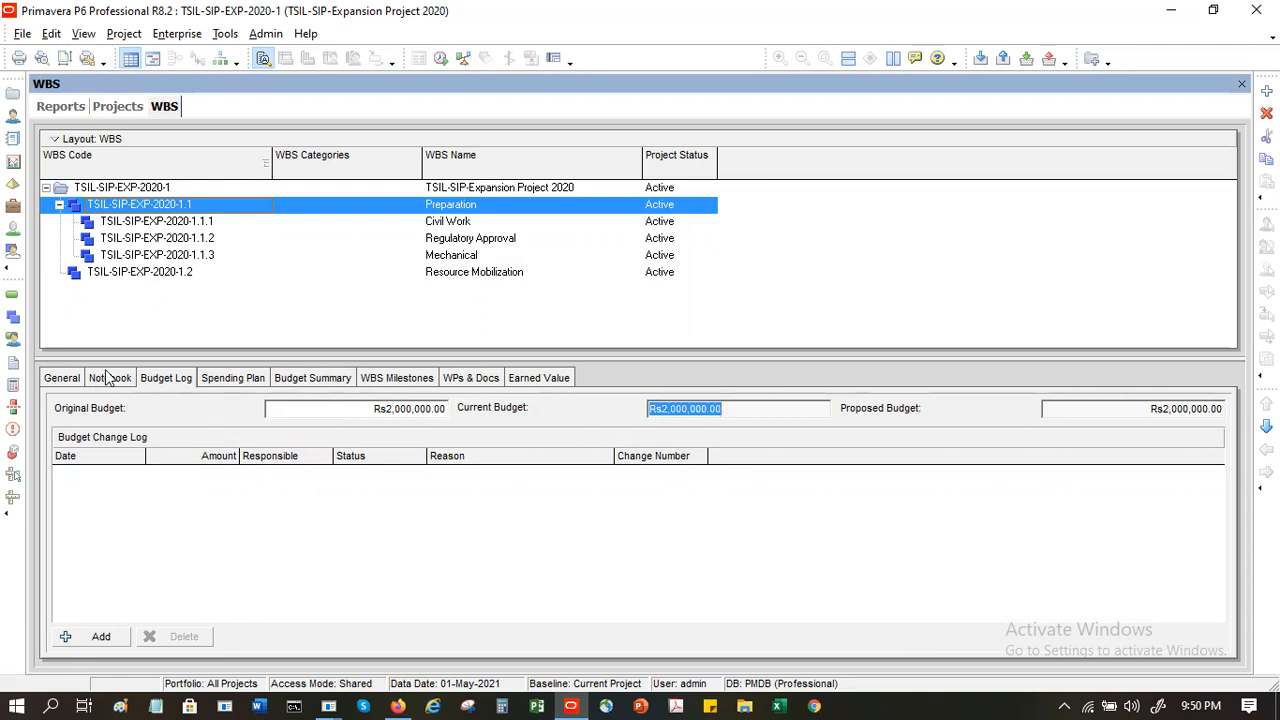
- Enter Preparation's monthly spending plan for 2021: 500000 for February, 200000 for March and 700000 for April
click(229, 381)
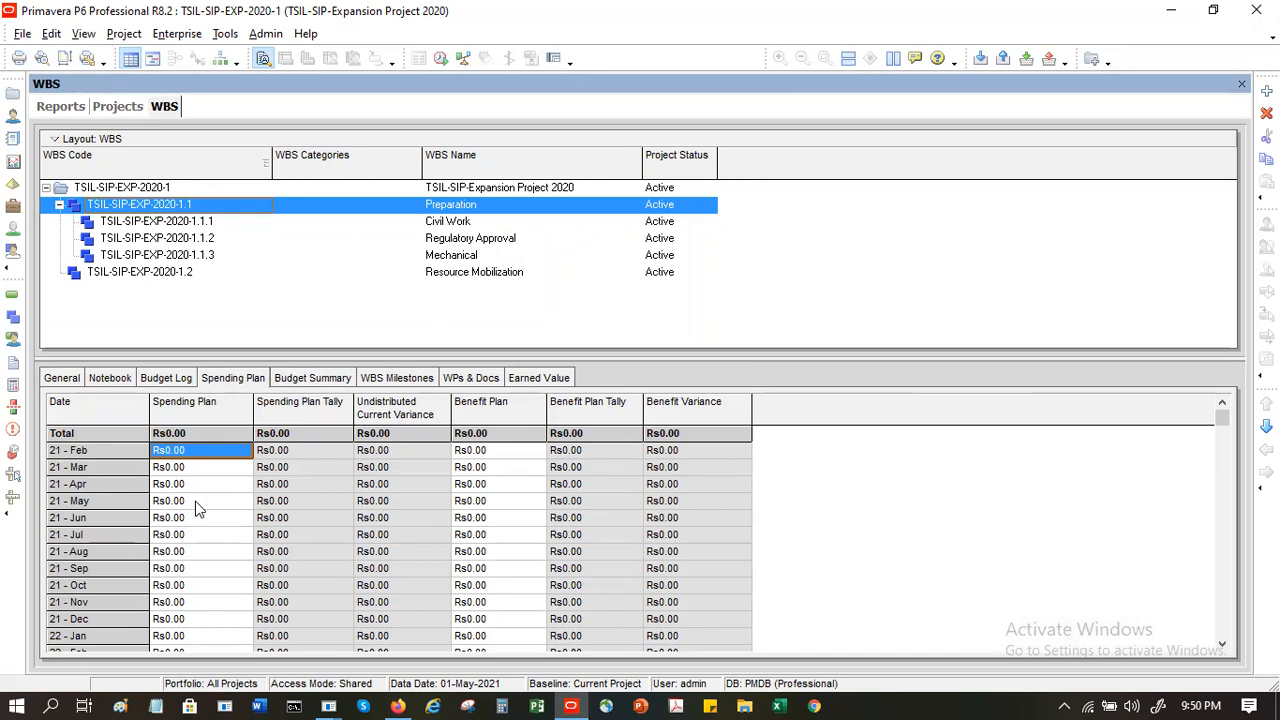
text(500000)
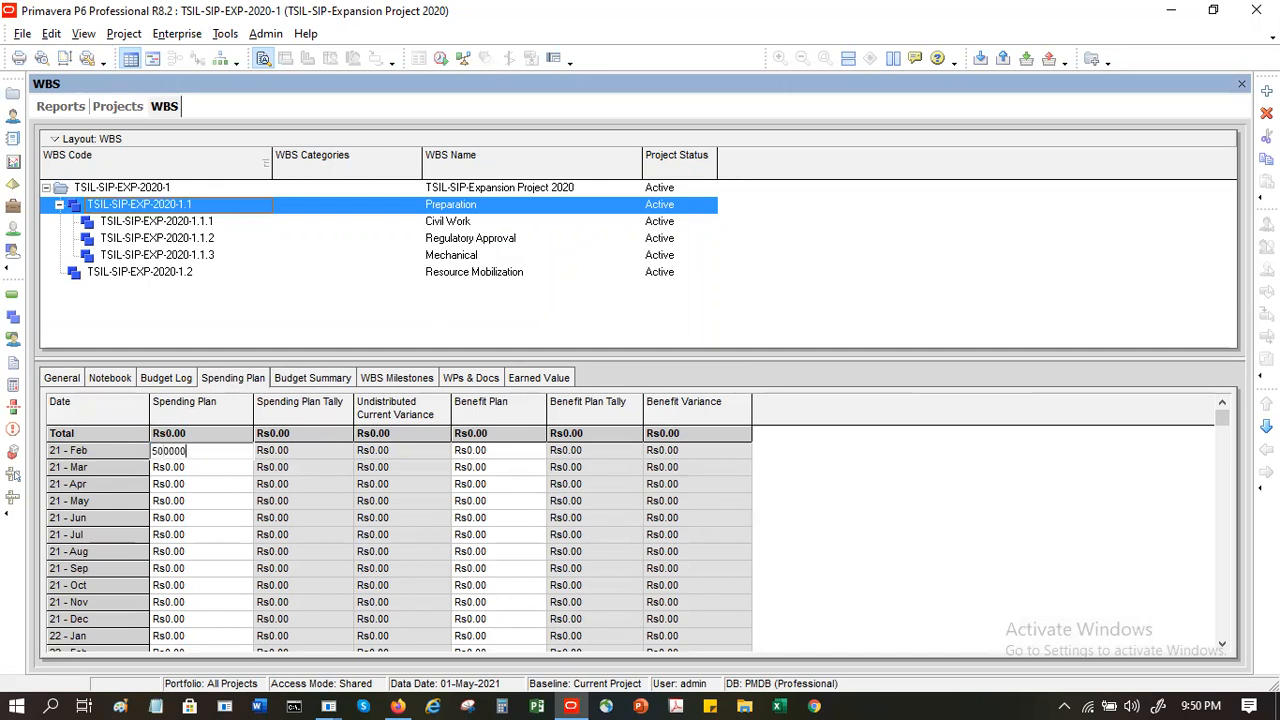
key(Return)
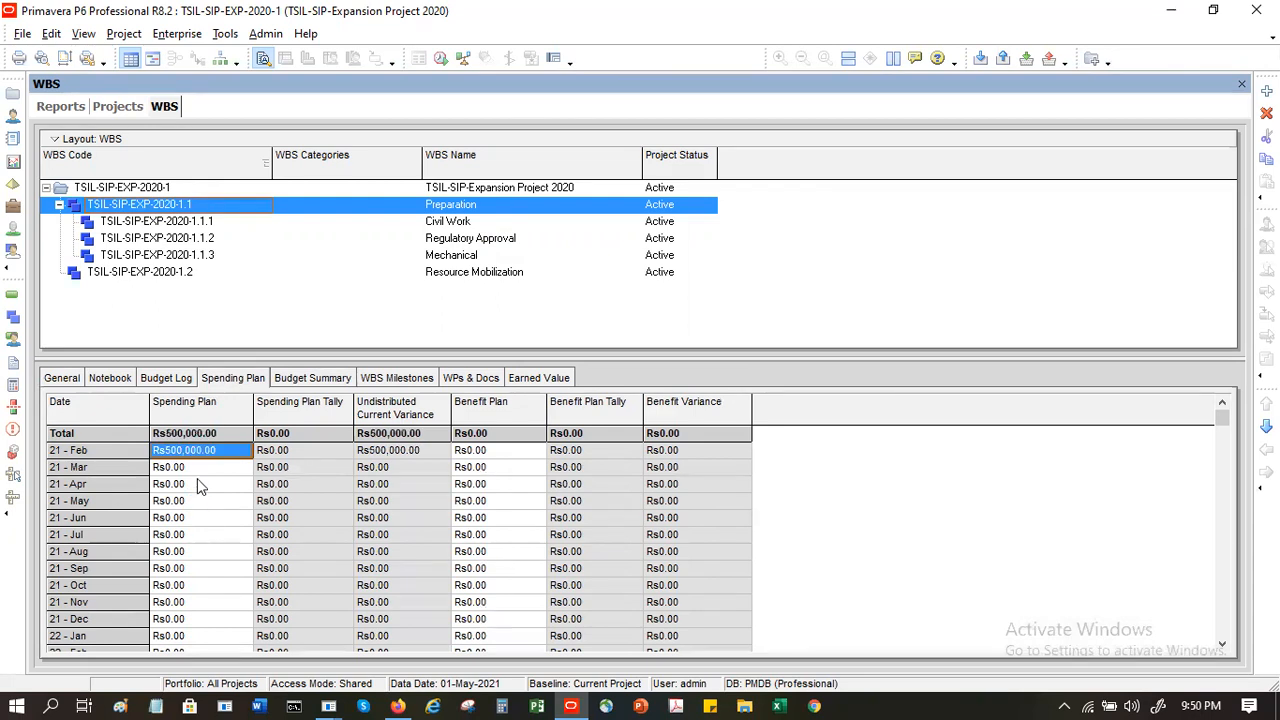
click(210, 469)
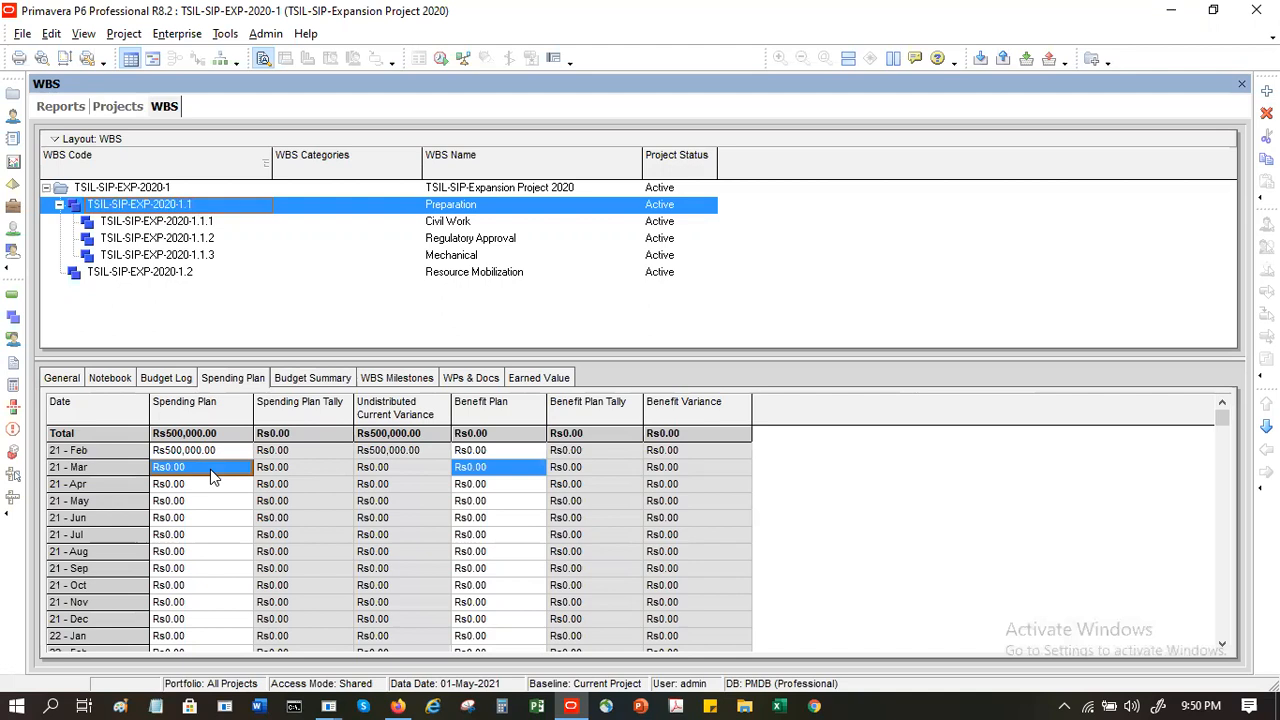
text(200000)
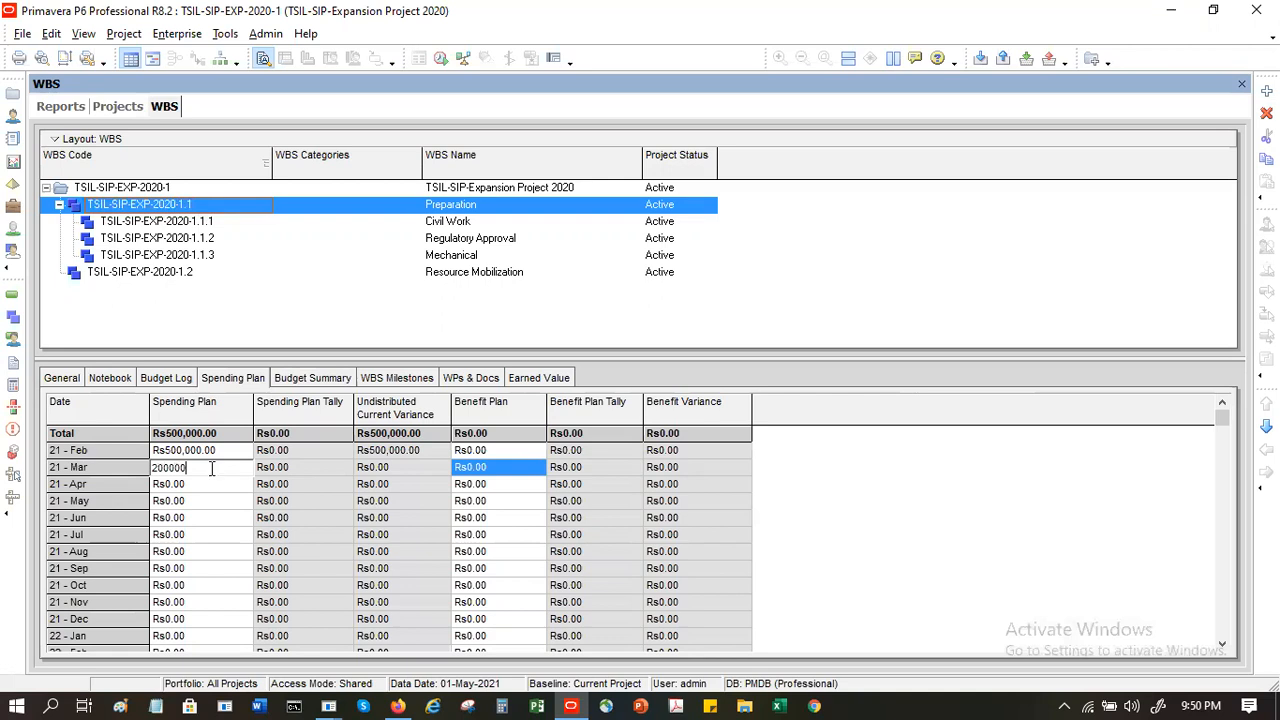
key(Return)
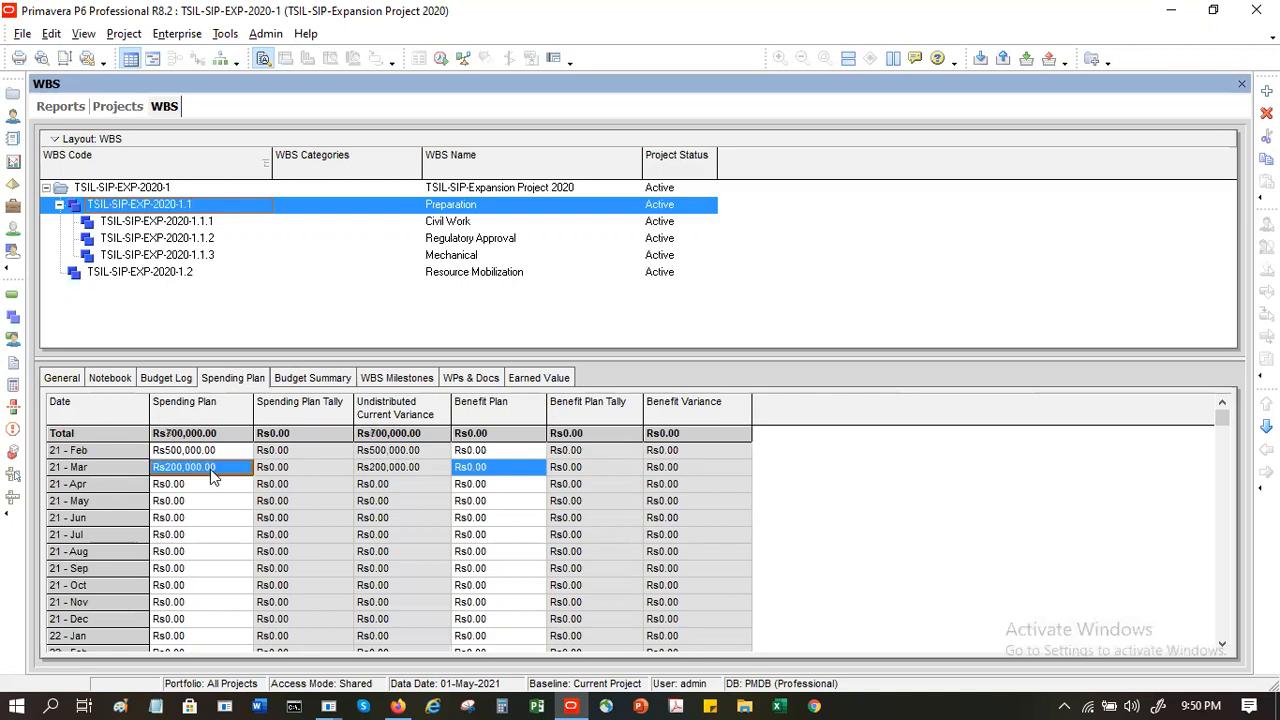
click(210, 484)
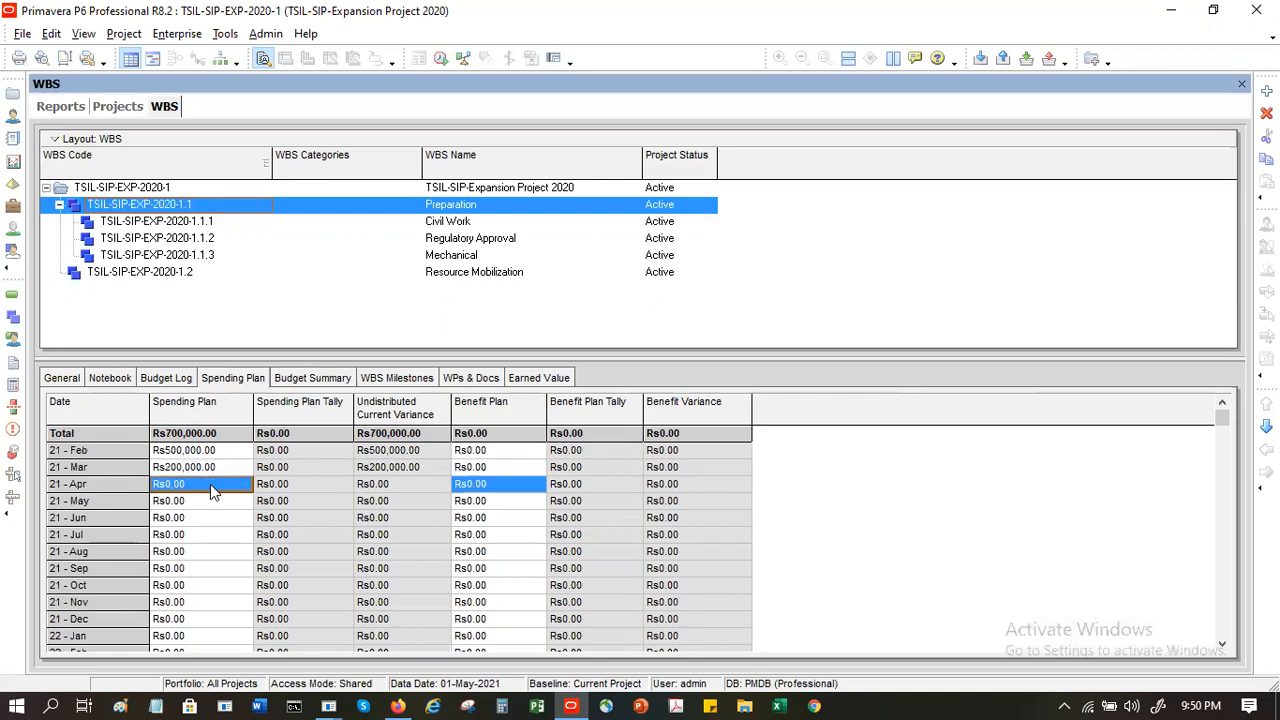
text(700000)
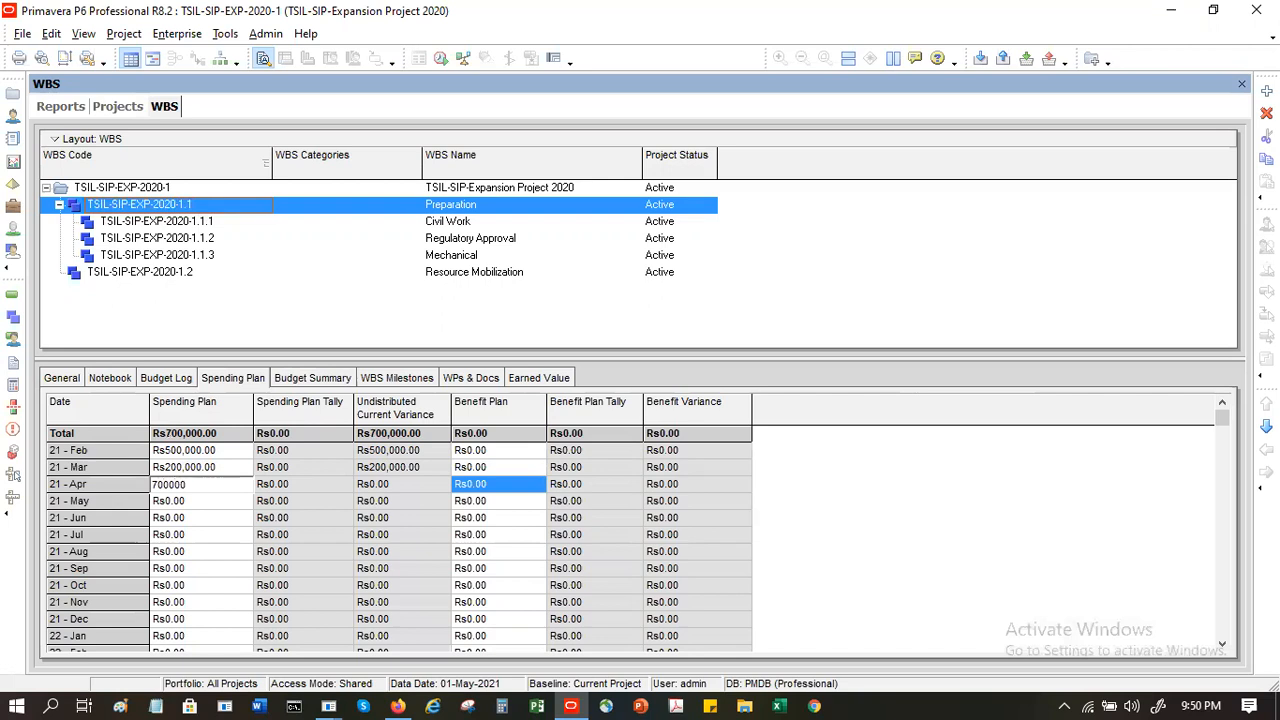
key(Return)
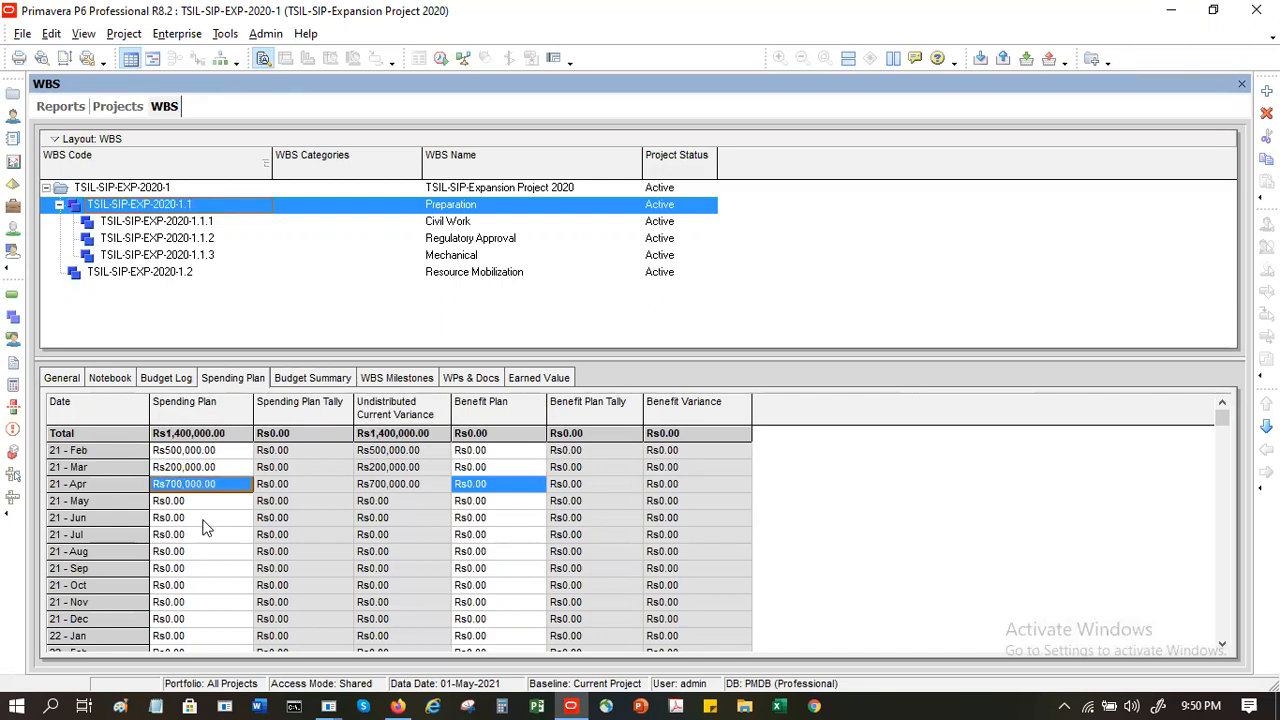
- Compare Preparation's budget summary with the TSIL-SIP-Expansion Project 2020 summary, examining the project's total spending plan tally, distributed current budget and unallocated budget
click(286, 378)
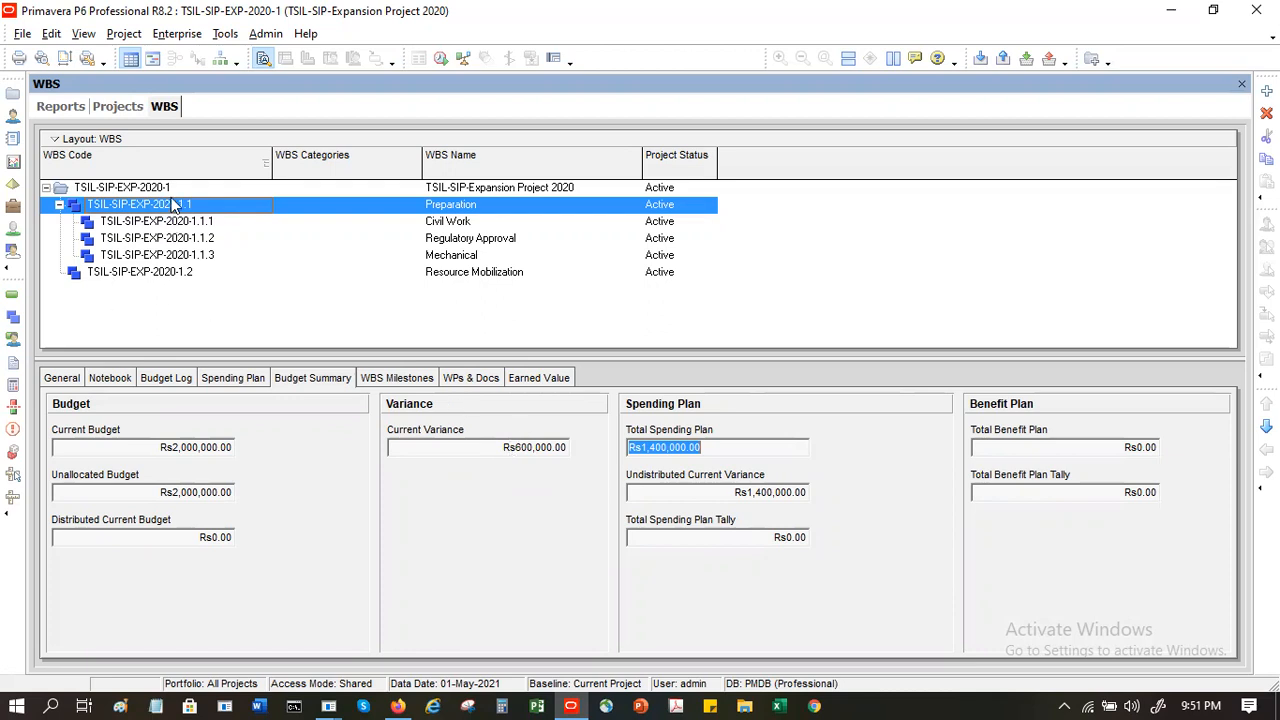
click(120, 110)
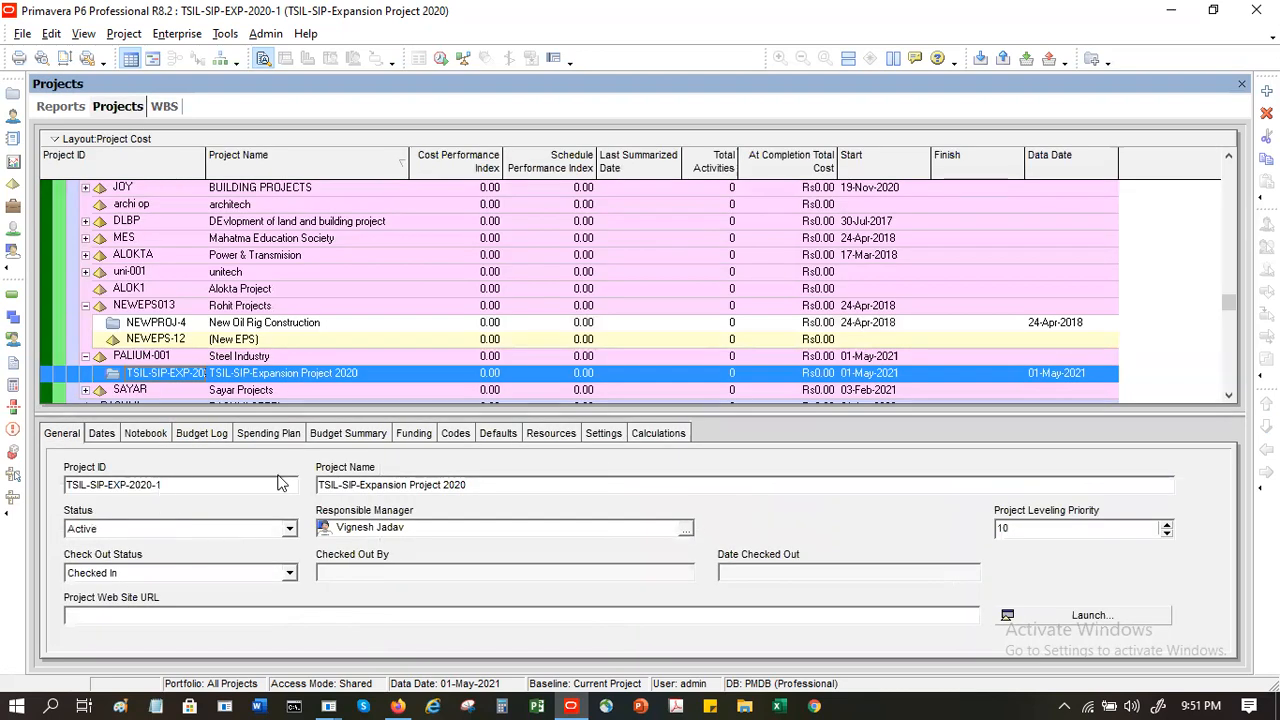
click(336, 435)
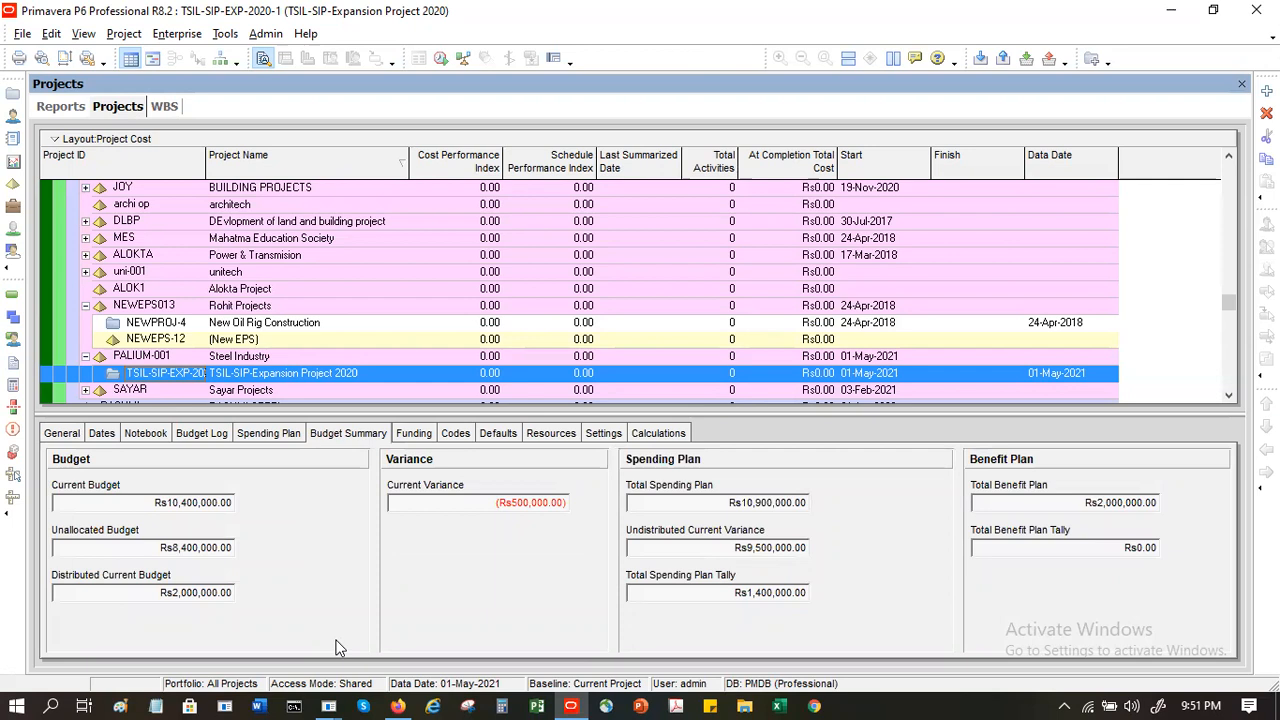
click(760, 597)
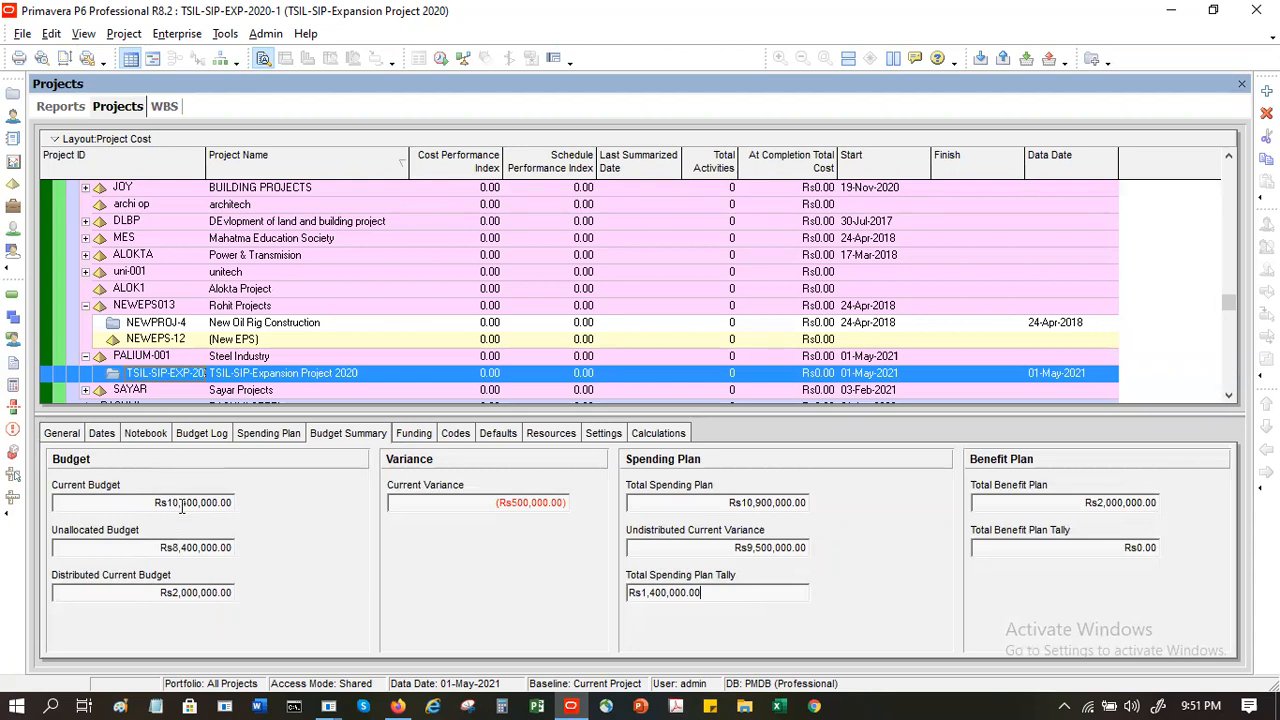
click(190, 598)
drag(180, 592, 60, 588)
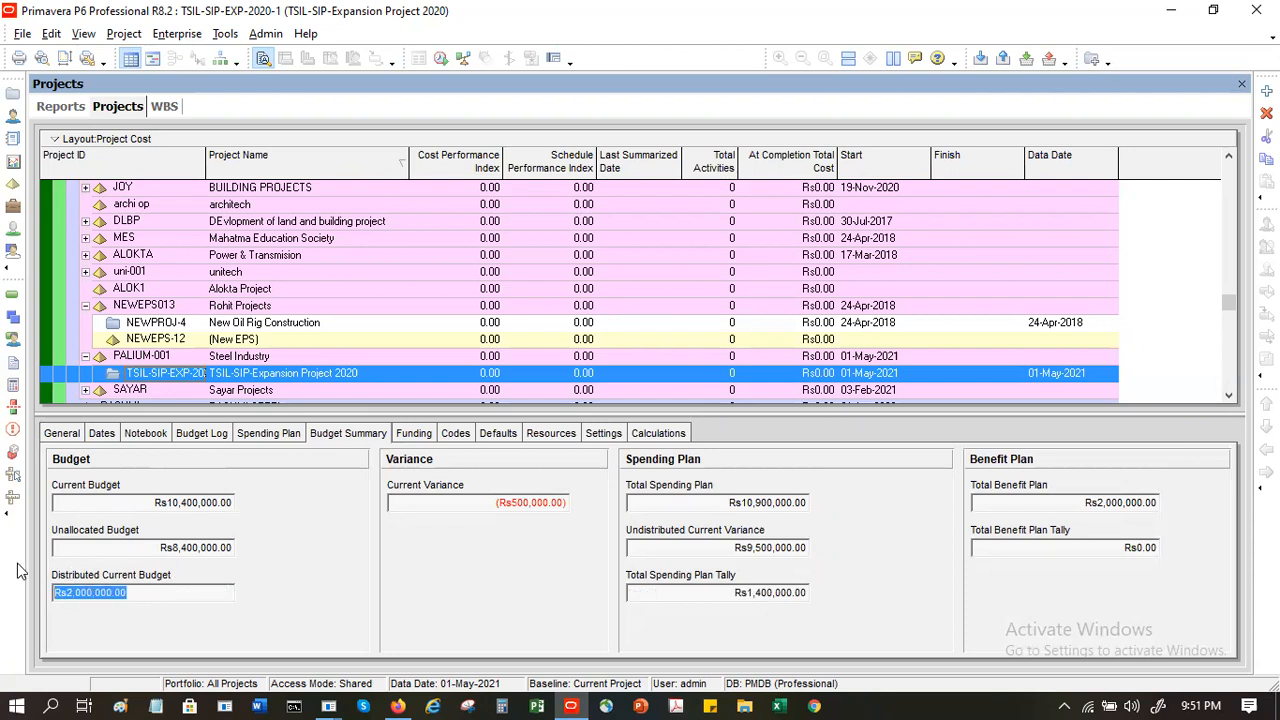
click(189, 553)
double_click(189, 553)
click(189, 553)
double_click(189, 553)
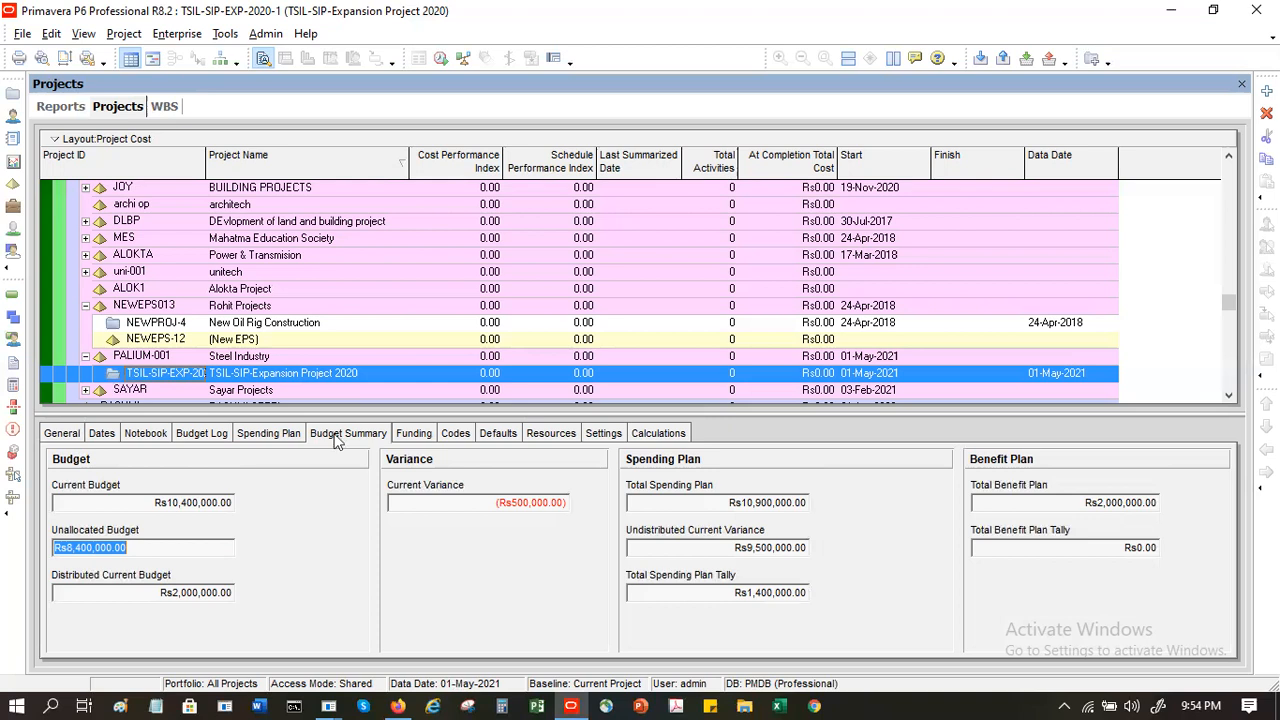
- Review the funding sources, project codes, defaults and resource assignment settings of TSIL-SIP-Expansion Project 2020
click(408, 437)
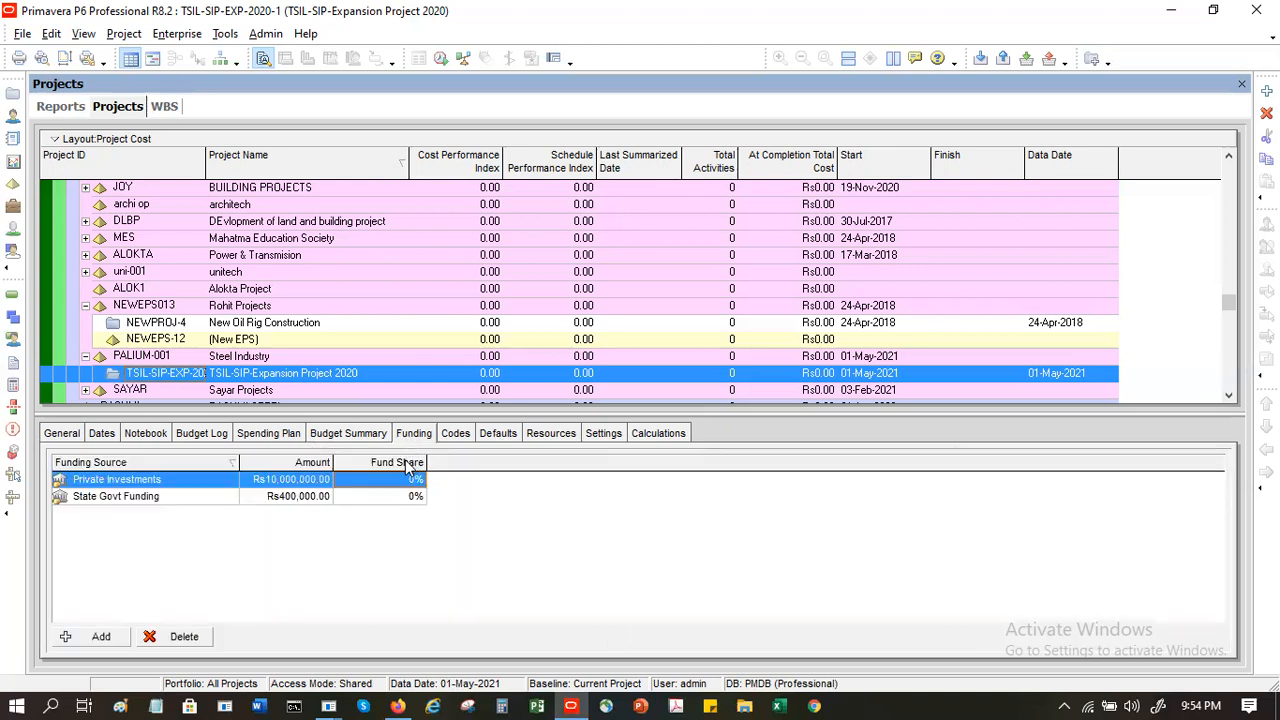
click(472, 430)
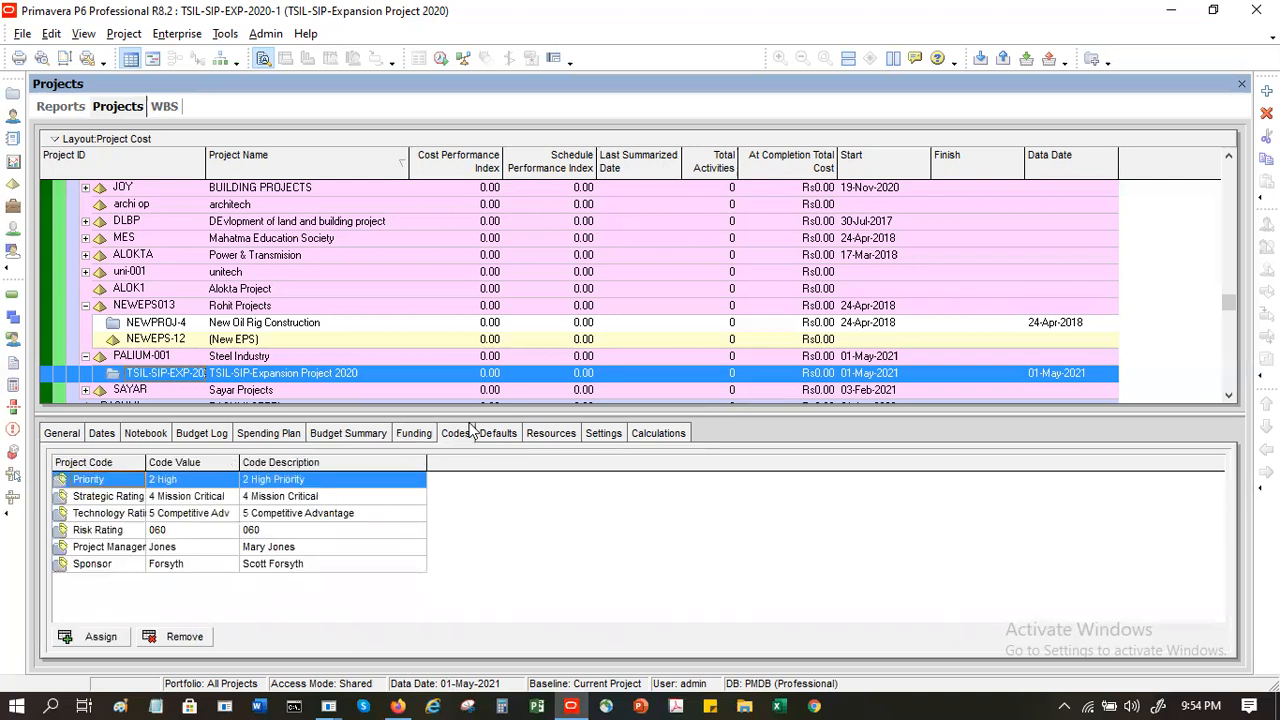
click(487, 436)
click(555, 438)
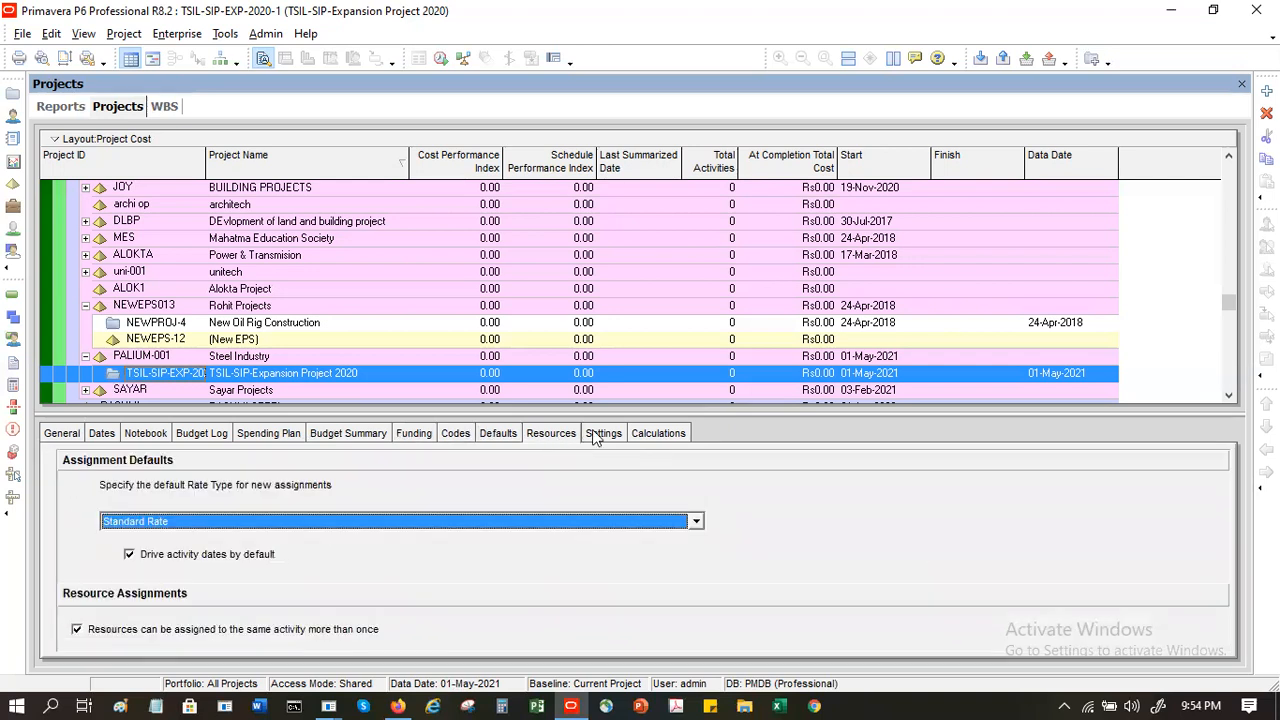
- Add a WBS milestone named Billing Milestone to the Preparation WBS element
click(170, 106)
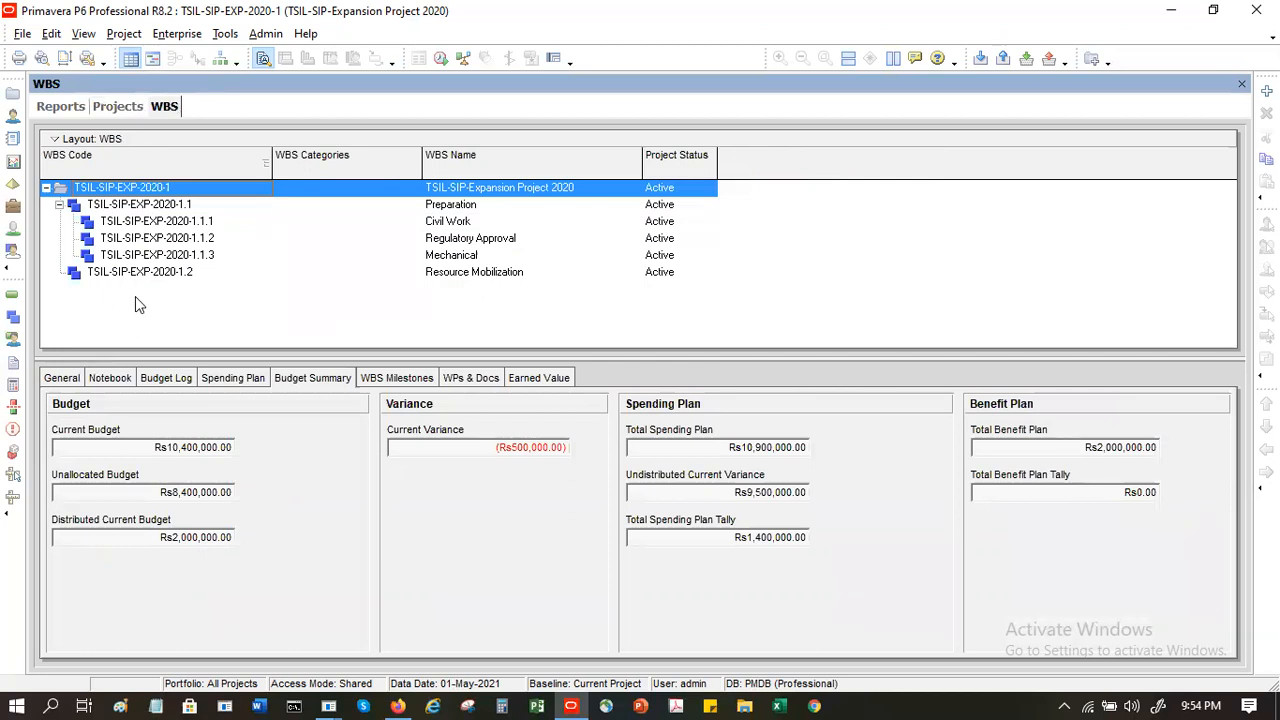
click(412, 382)
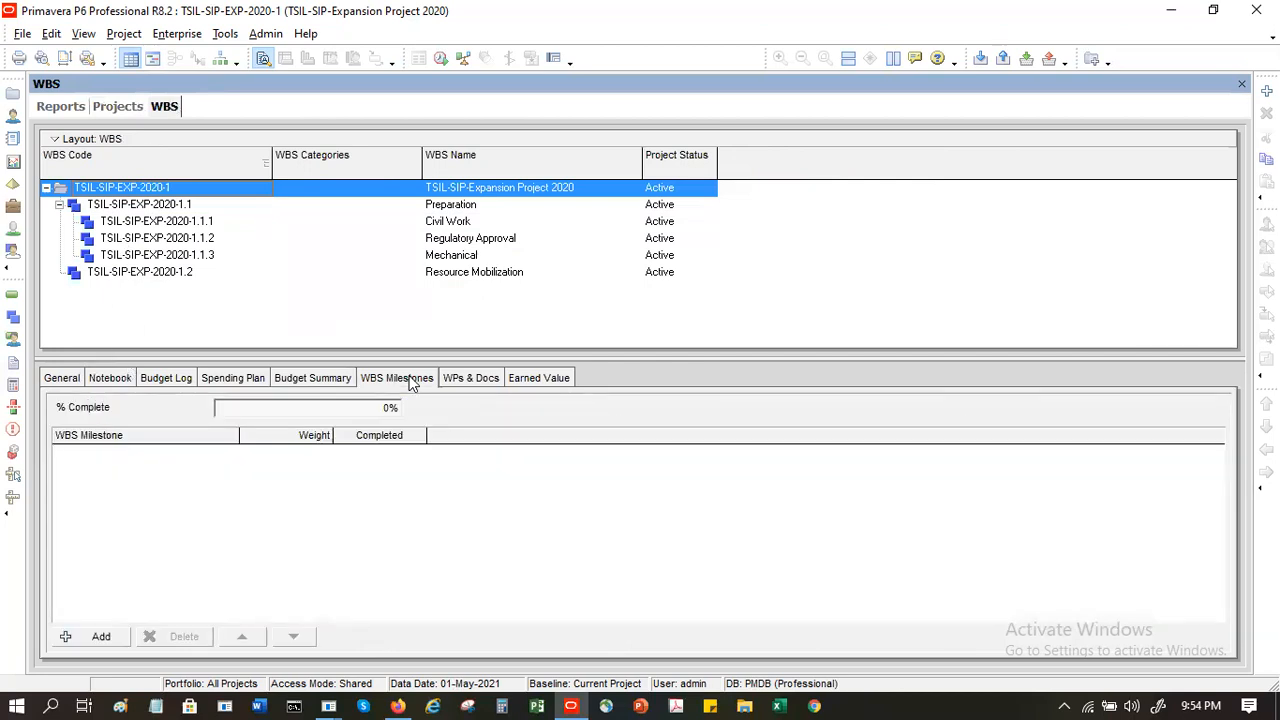
click(180, 225)
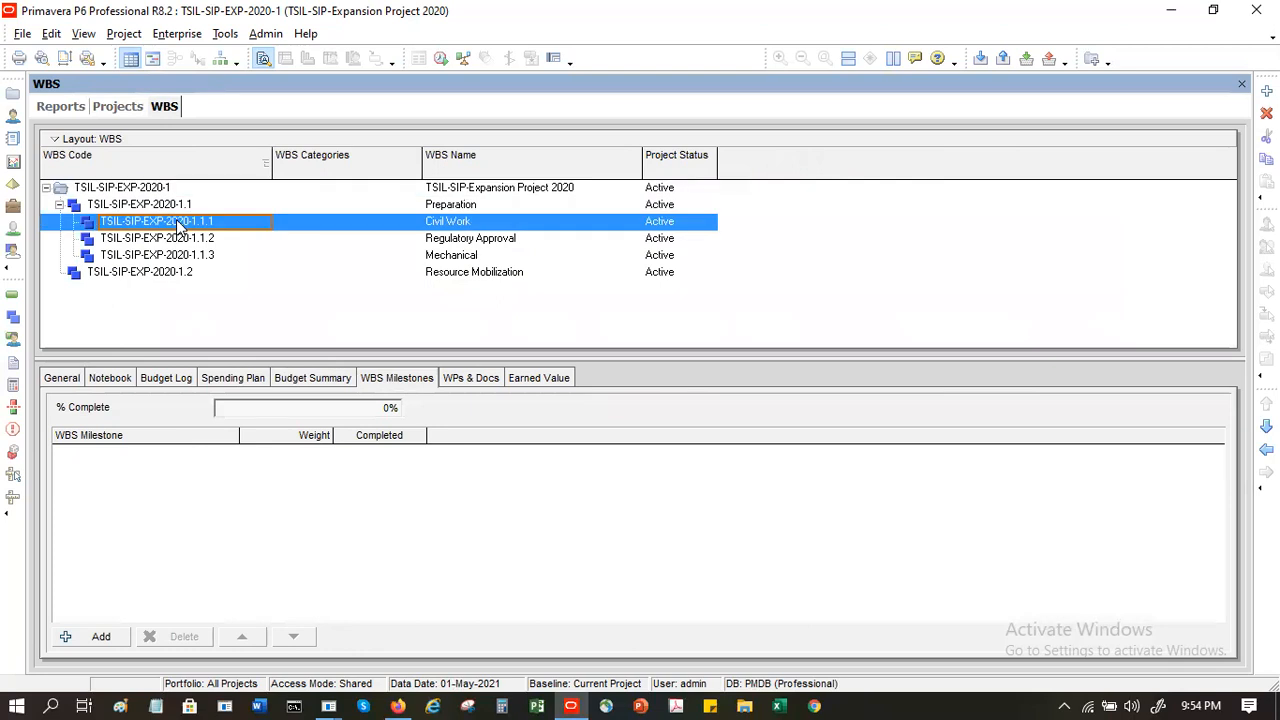
click(168, 206)
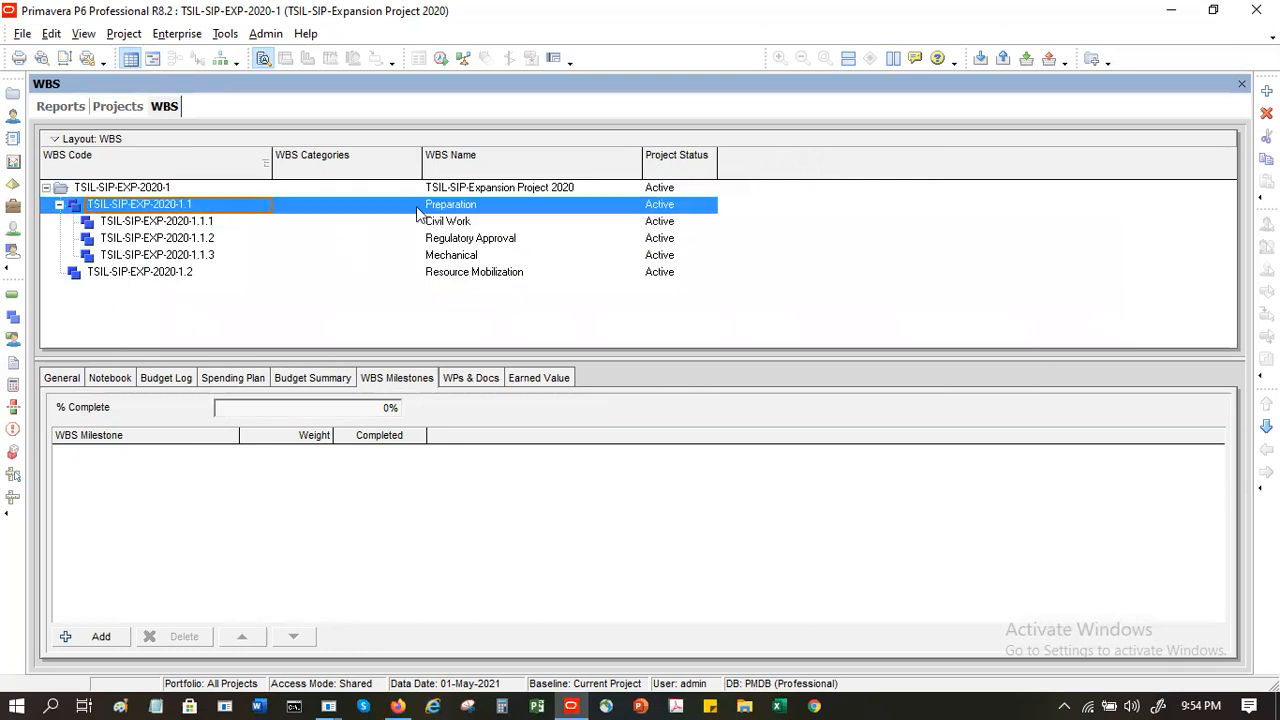
click(95, 636)
click(167, 456)
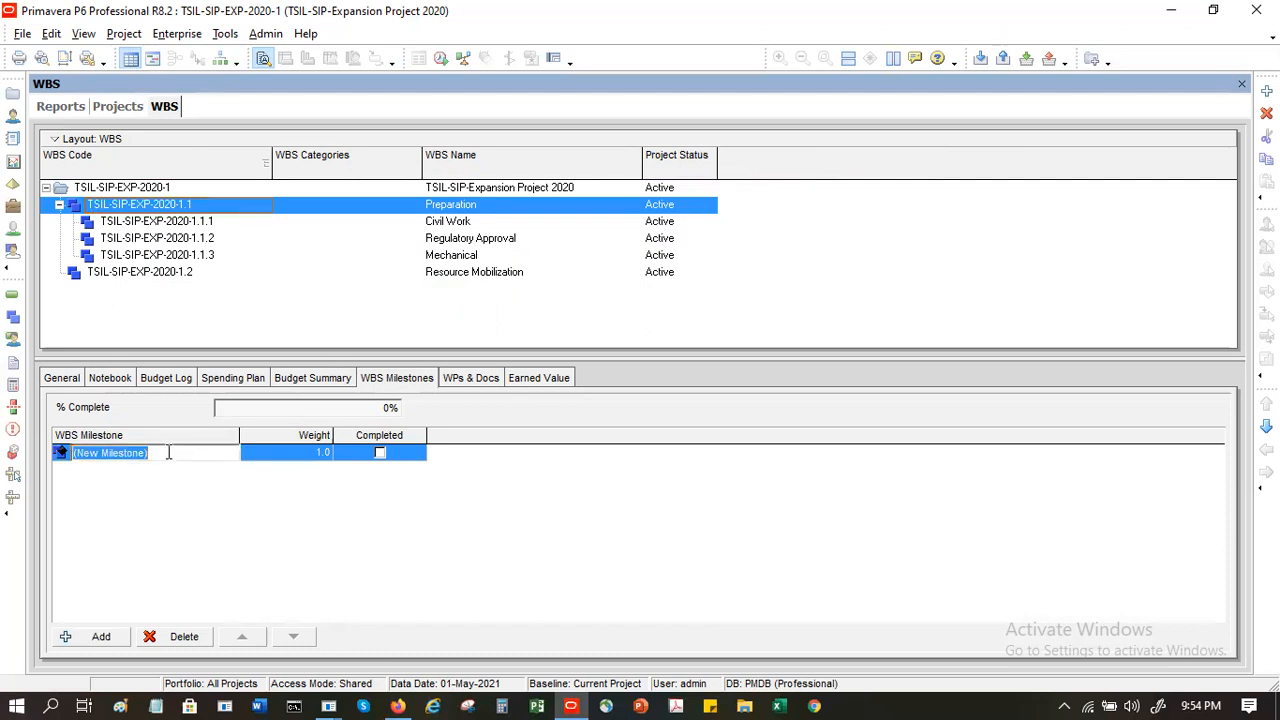
text(Billing)
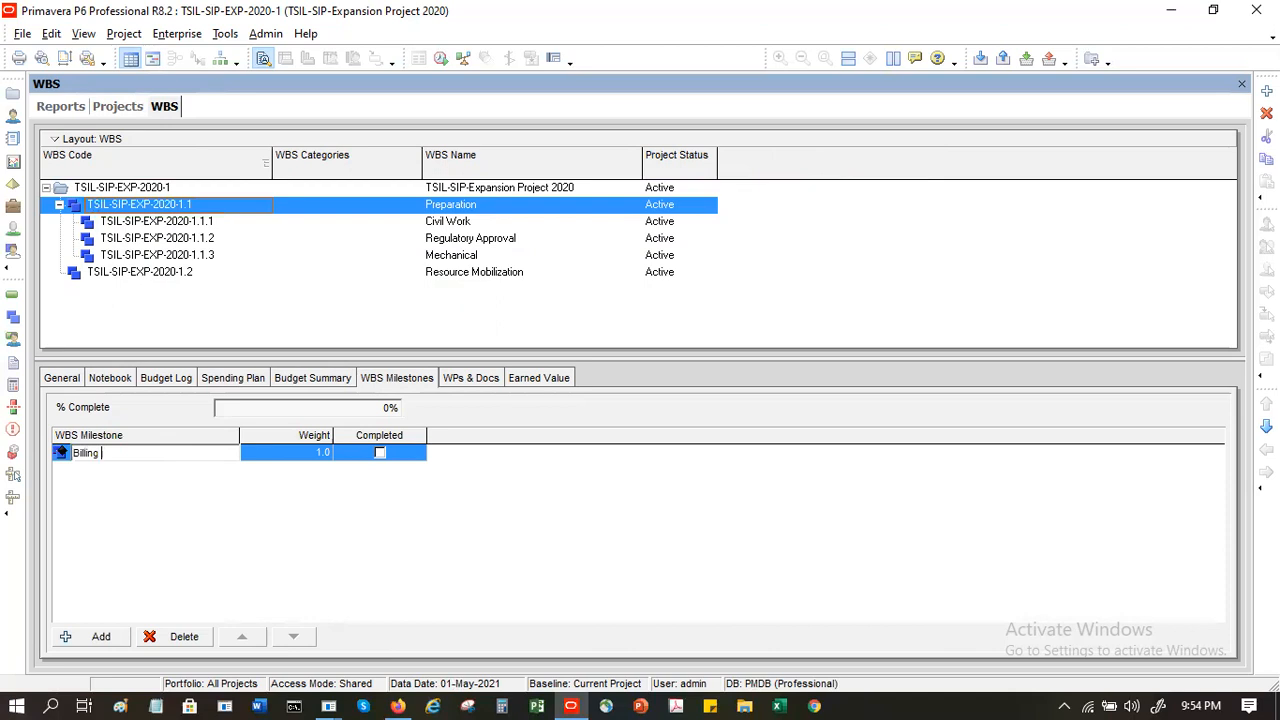
text( Milestone)
key(Return)
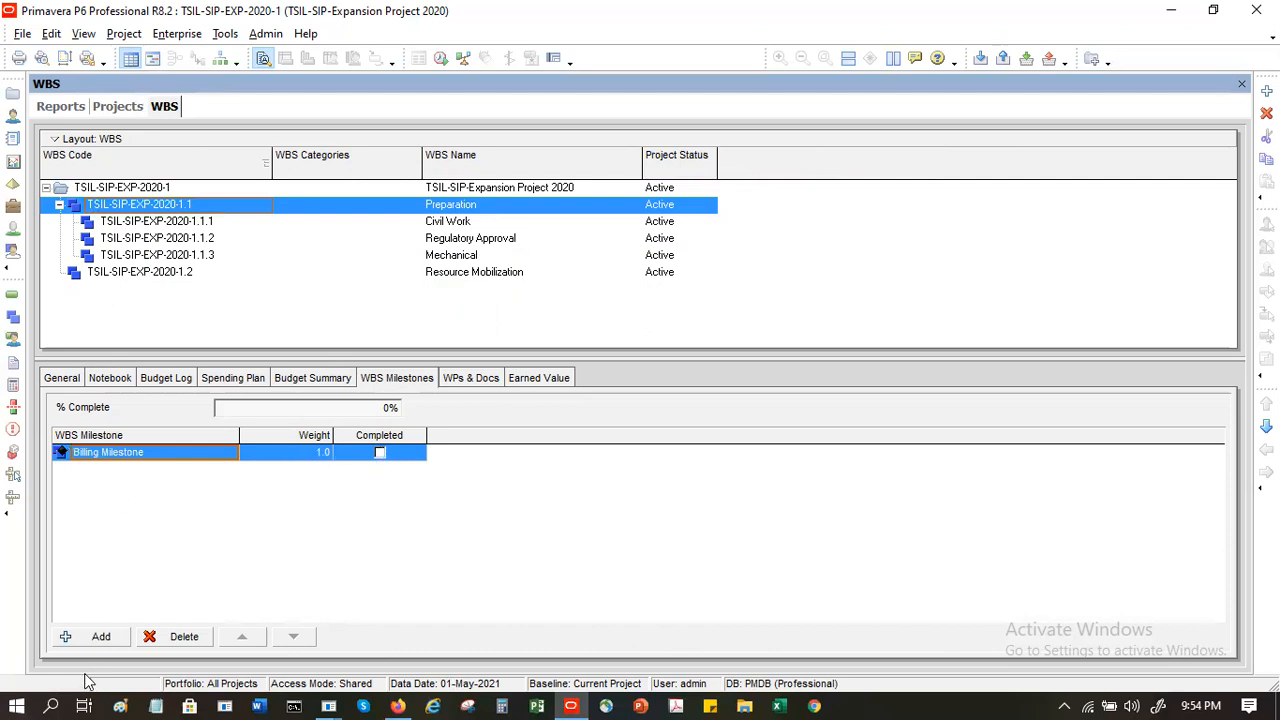
- Add a second WBS milestone named Project Milestone to the Preparation element
click(89, 634)
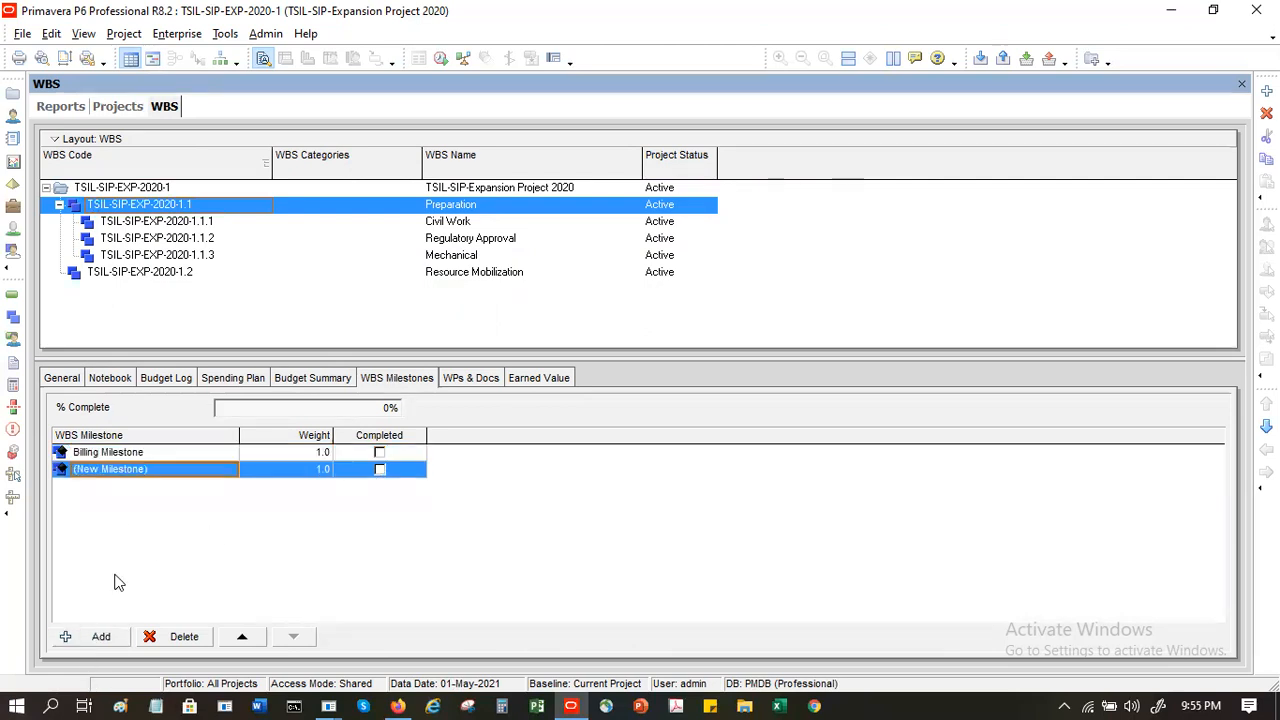
click(181, 478)
text(Project Milestone)
key(Tab)
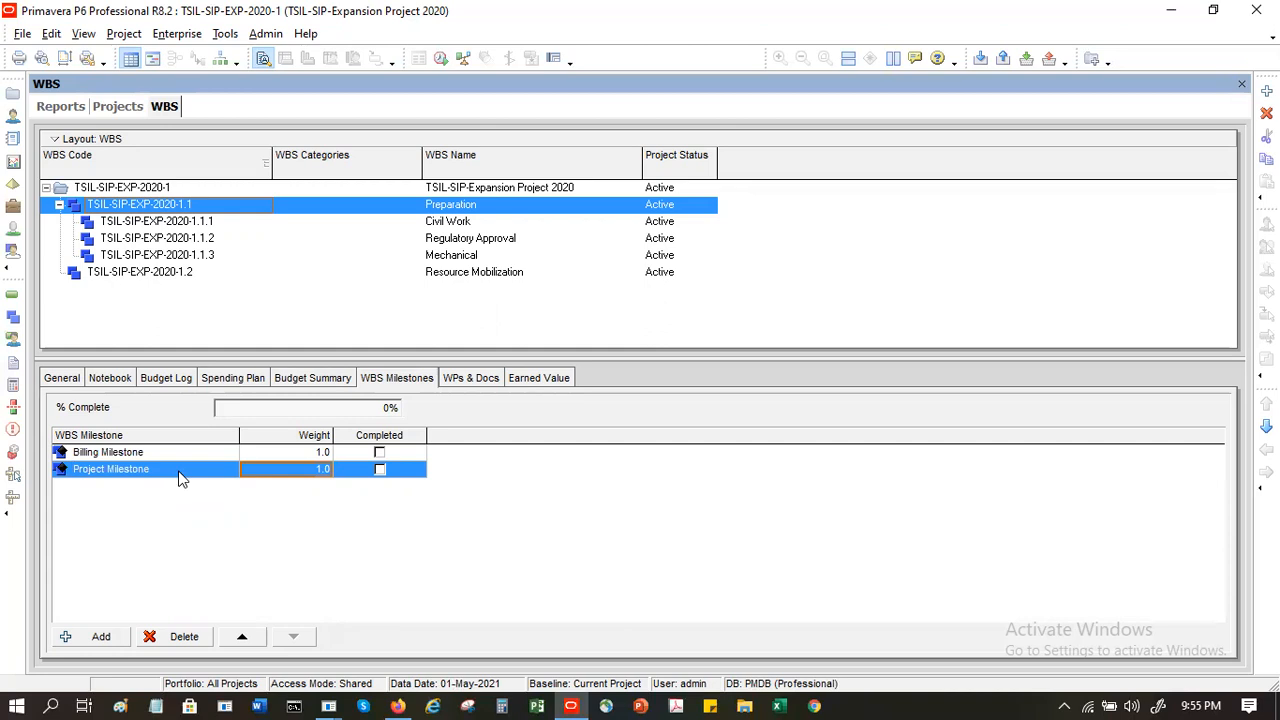
- Mark Billing Milestone as completed and set its weight to 2
click(378, 453)
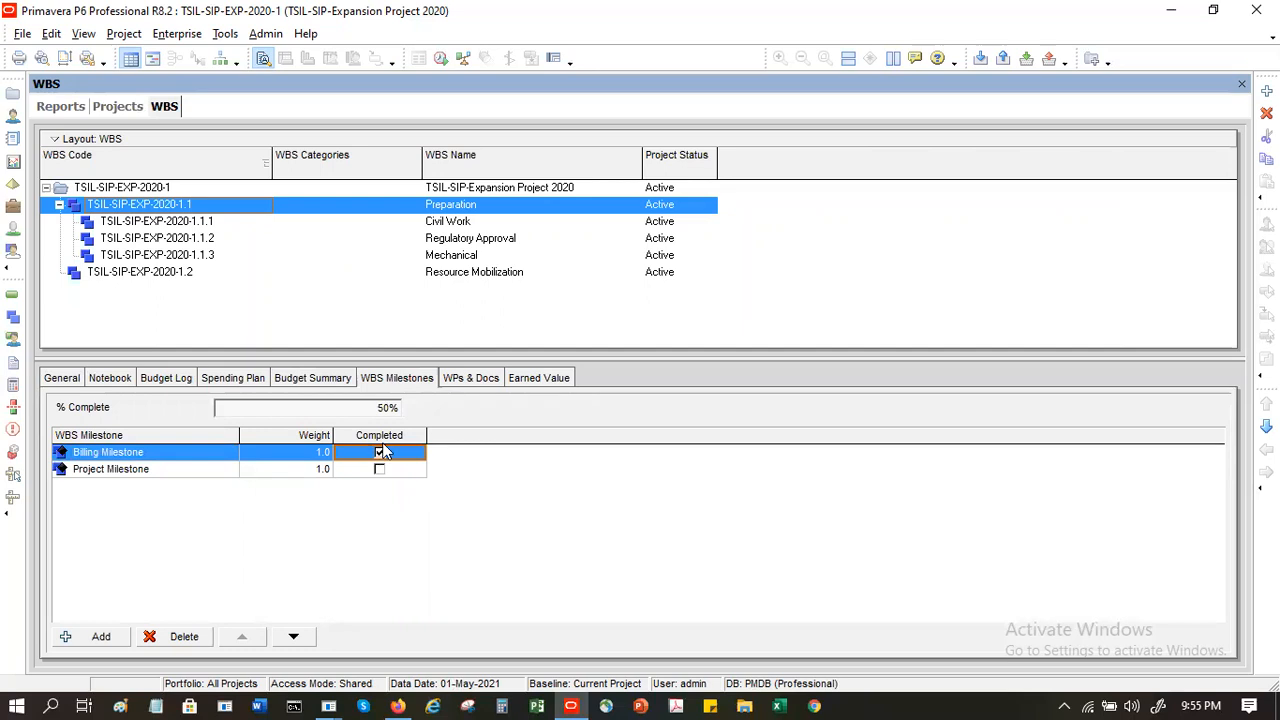
click(309, 452)
click(309, 452)
text(2)
key(Tab)
- Clear the completed mark on Billing Milestone and mark Project Milestone as completed instead
click(380, 453)
click(385, 470)
click(380, 469)
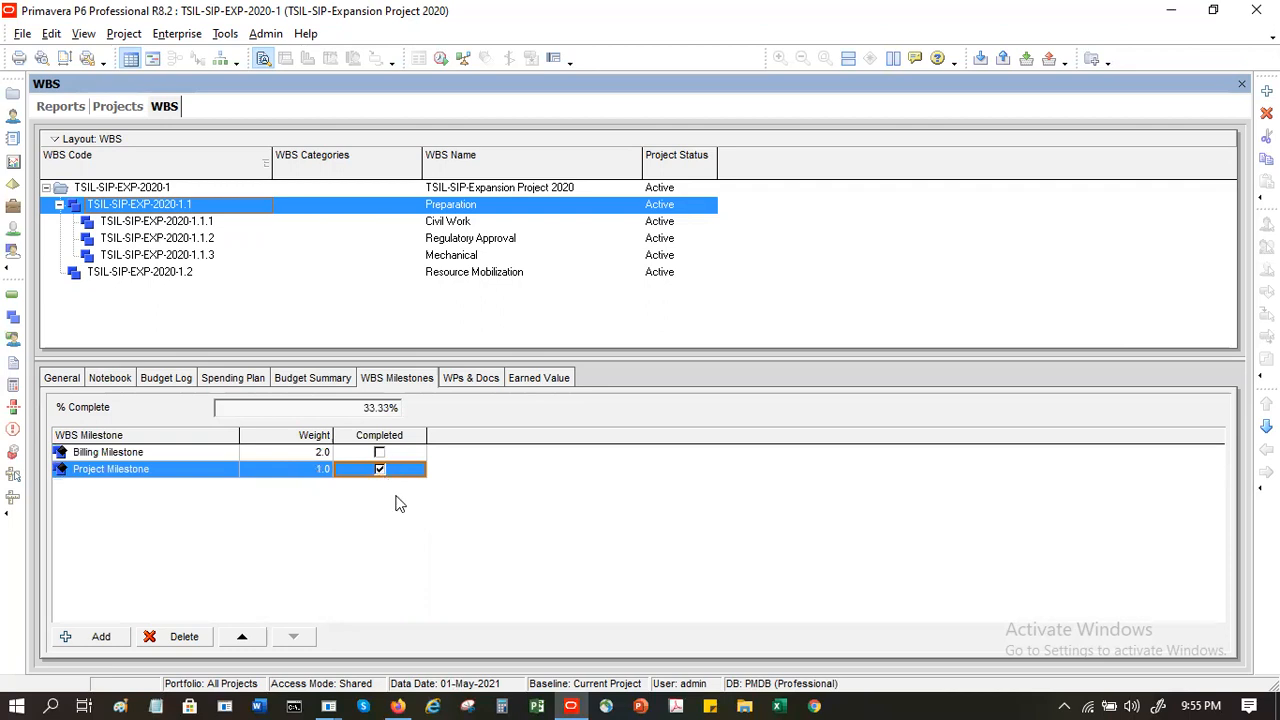
- Examine Preparation's work products and documents, and the earned value techniques of Preparation, its child elements and Resource Mobilization
click(472, 379)
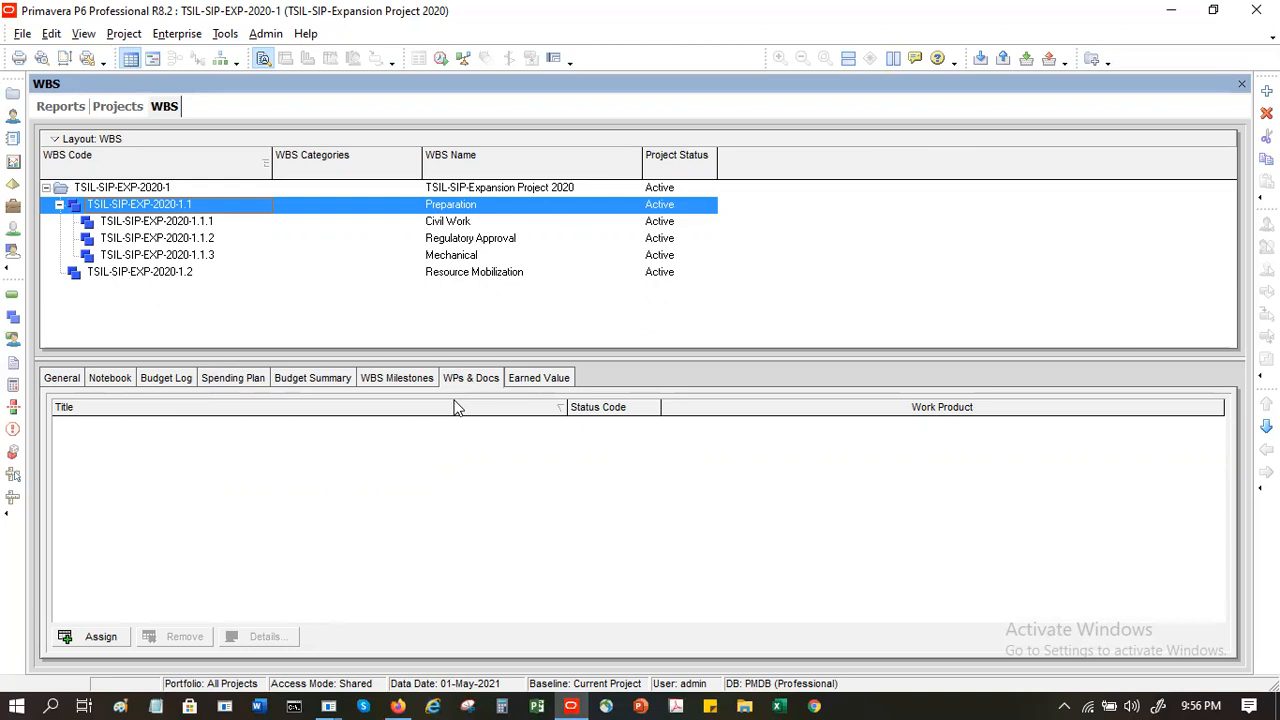
click(530, 384)
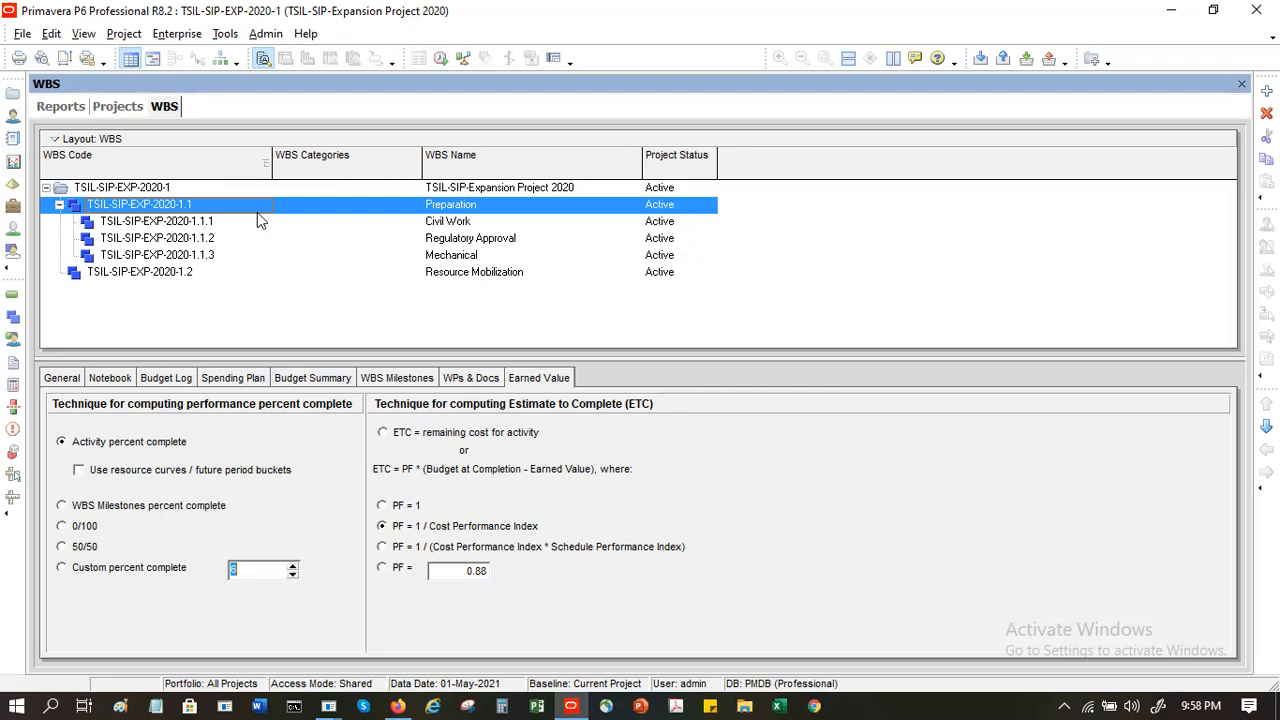
click(210, 224)
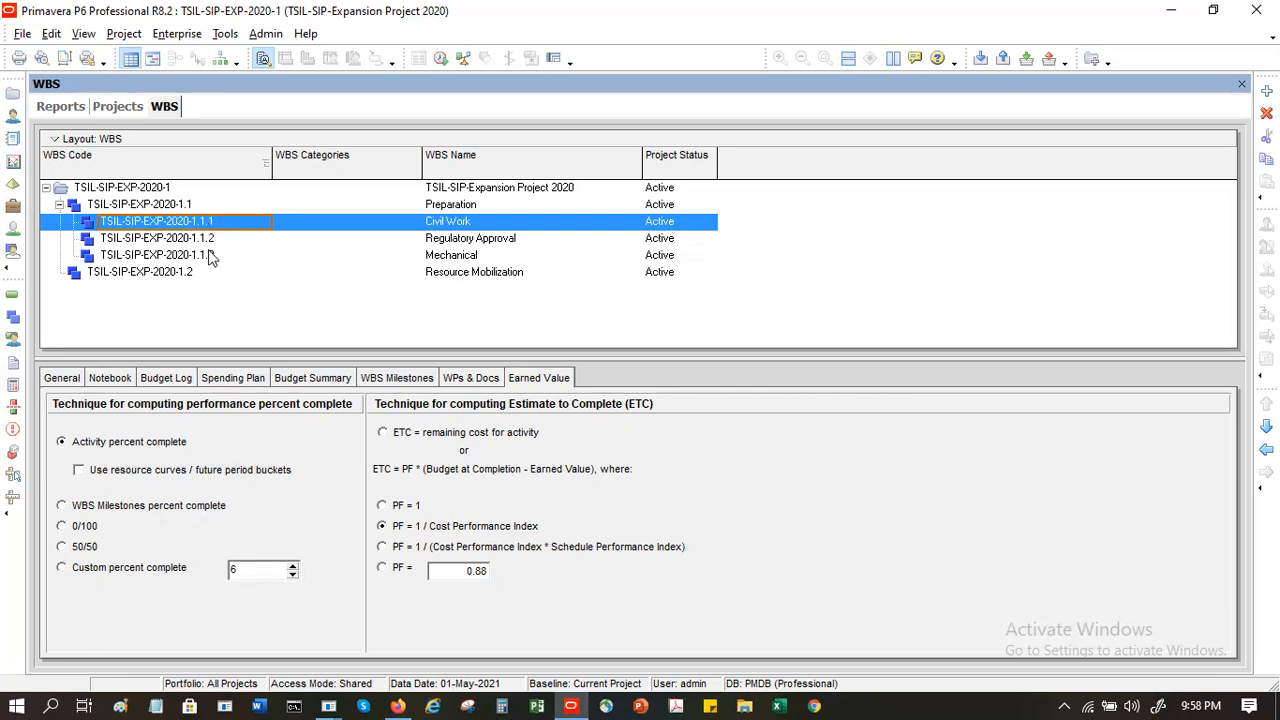
click(206, 236)
click(207, 258)
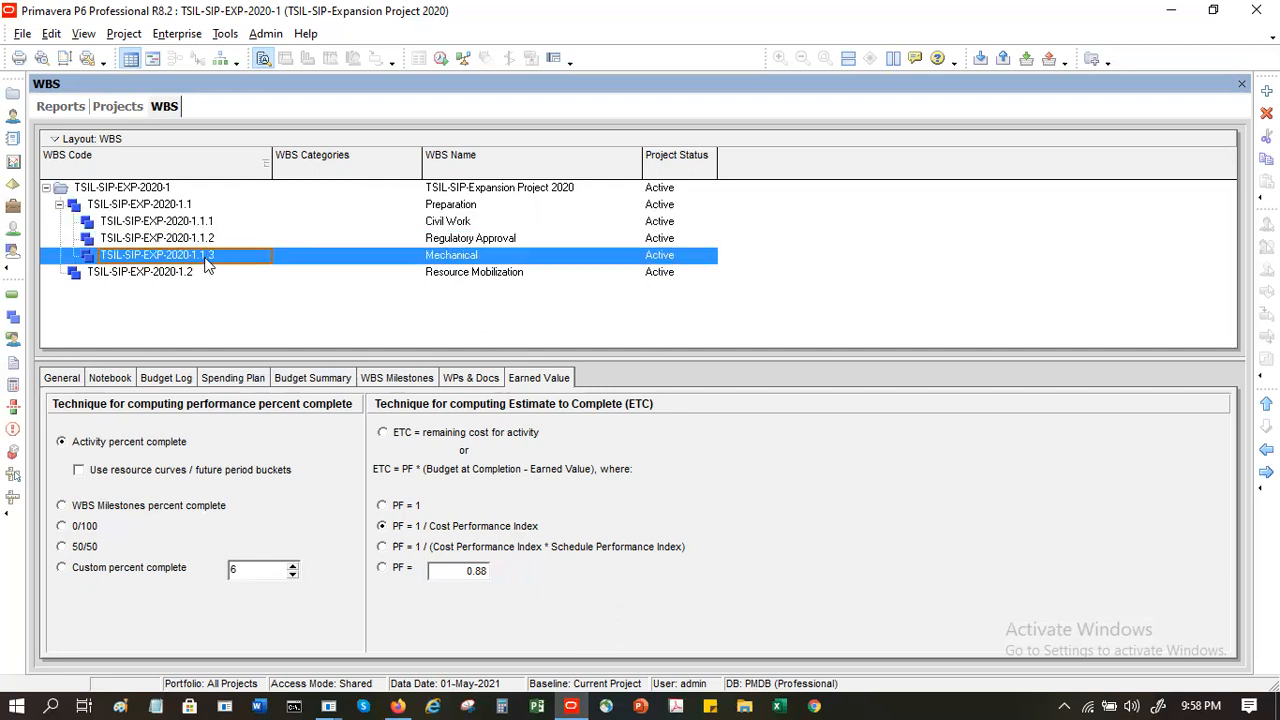
click(178, 274)
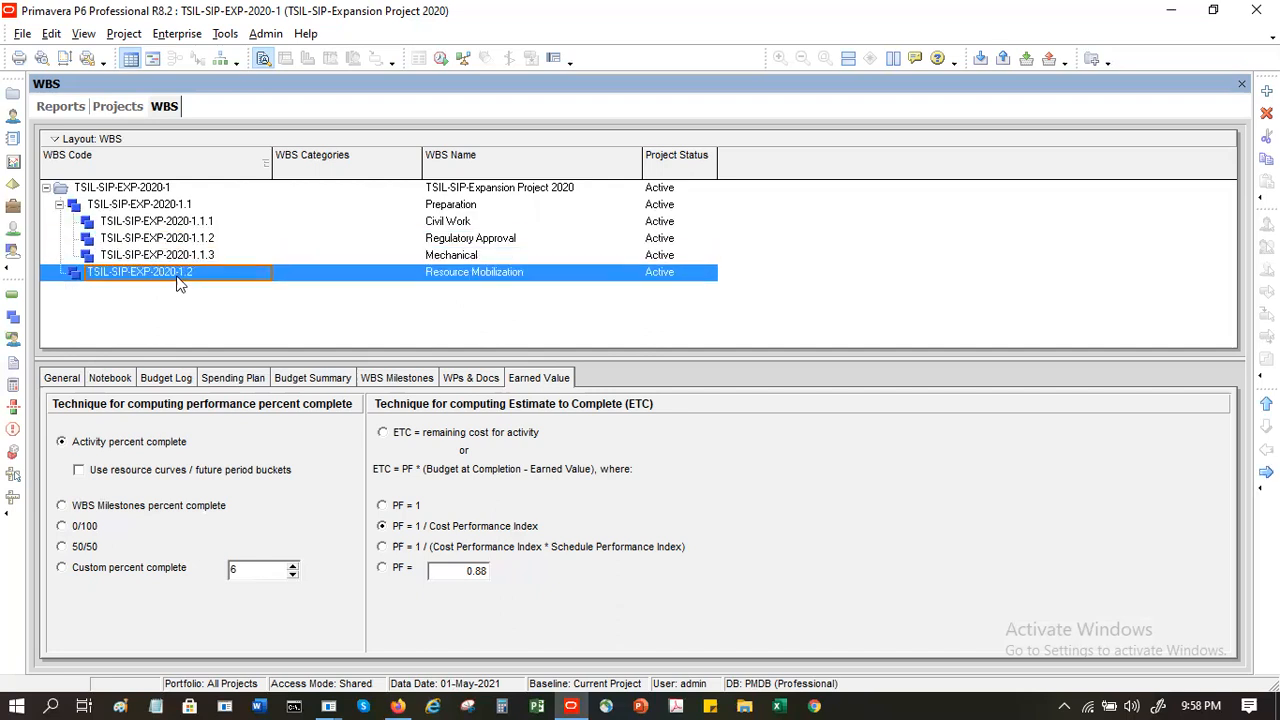
click(118, 107)
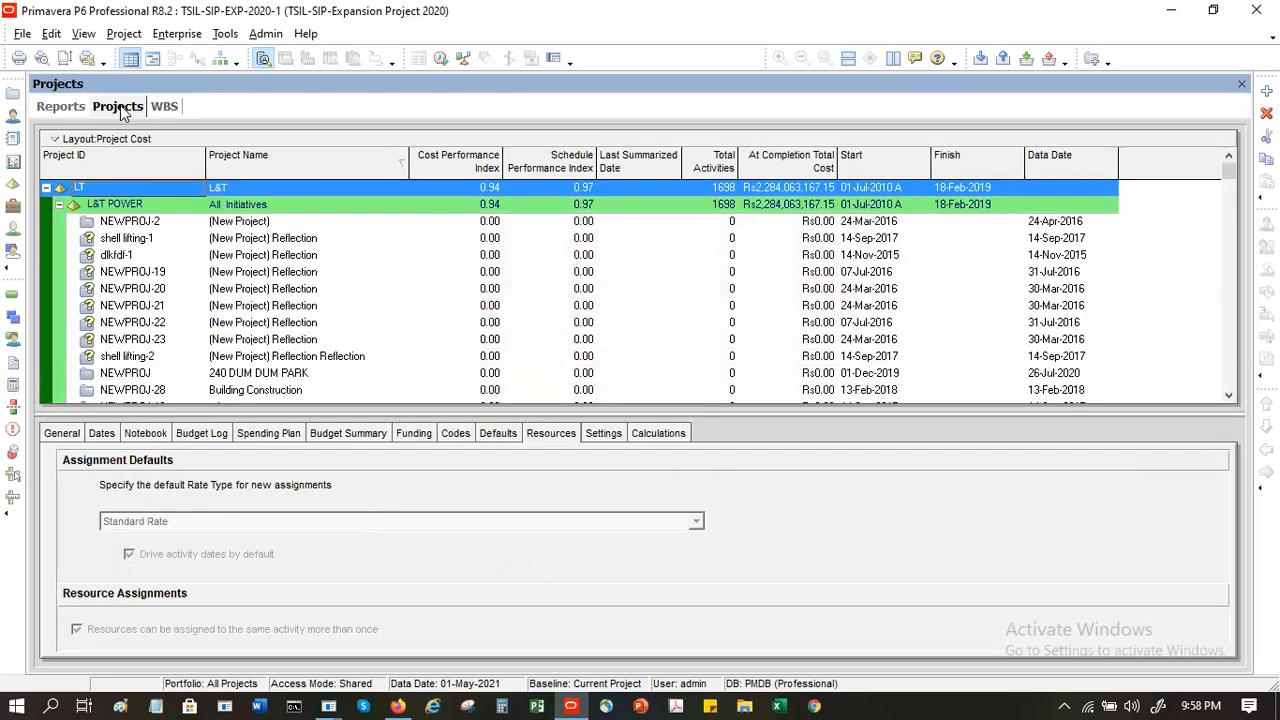
click(165, 110)
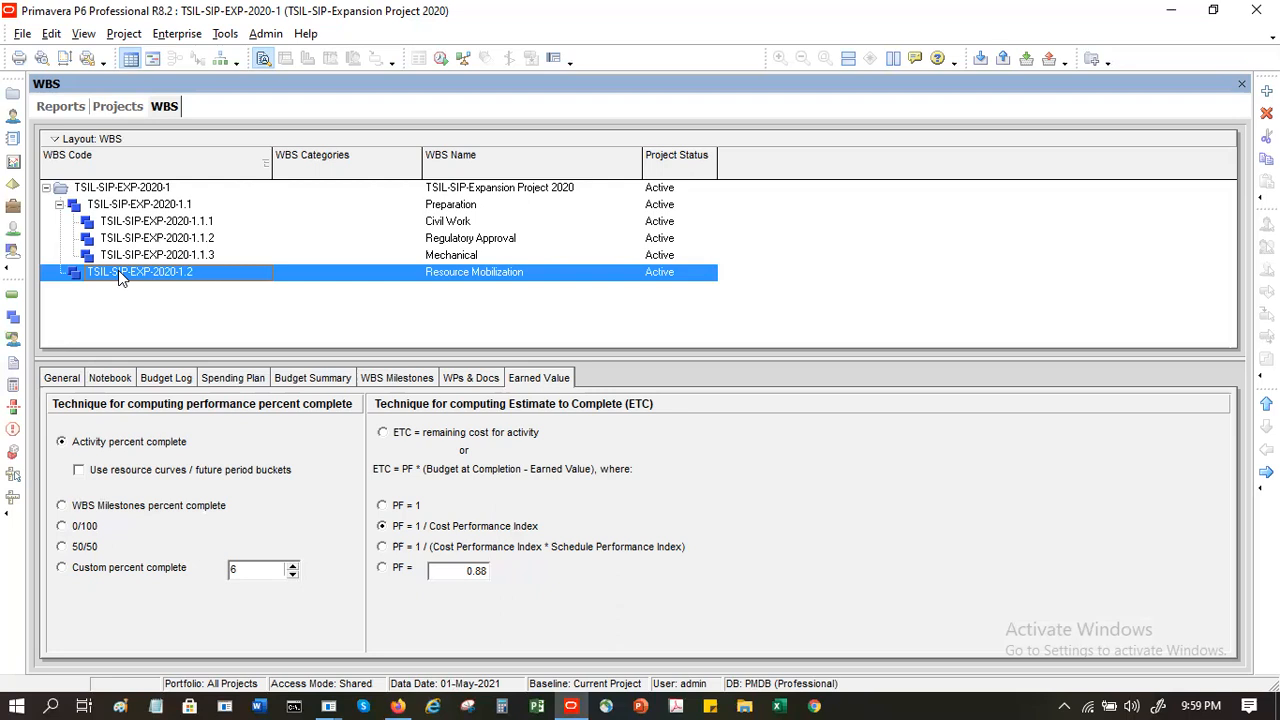
click(112, 222)
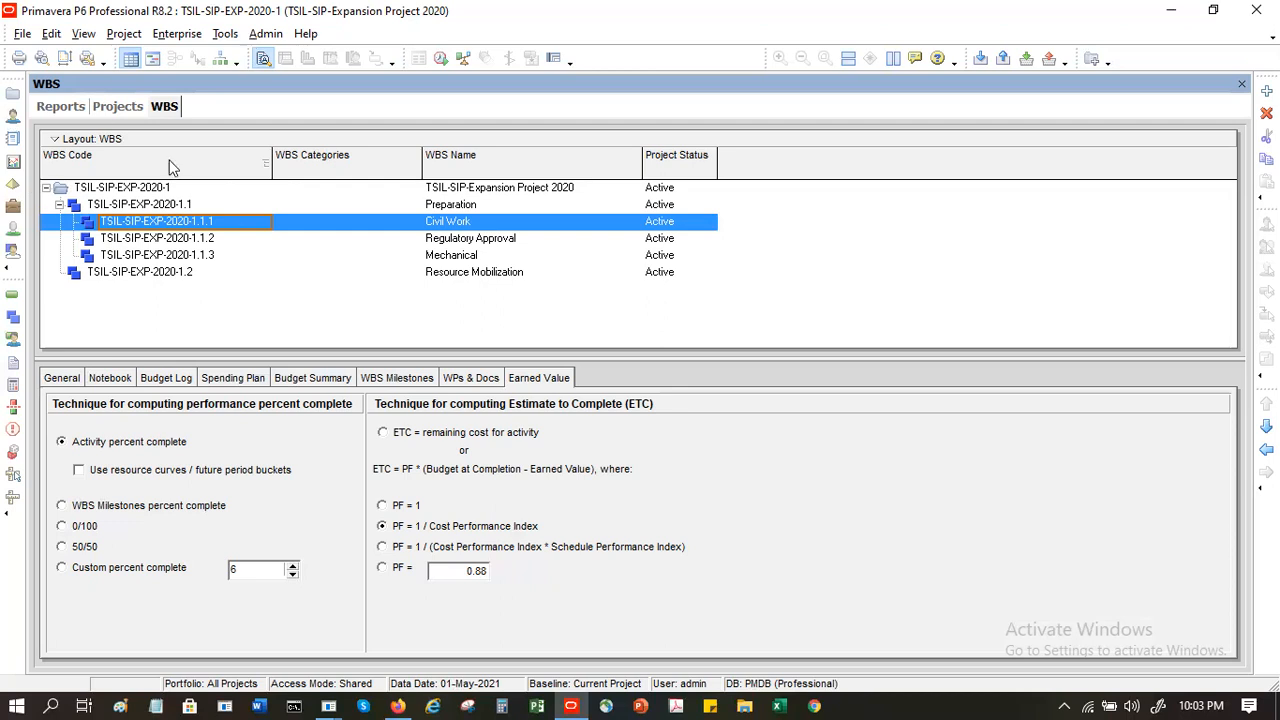
- Review the currency, e-mail and wizard assistance options in the user preferences
click(51, 34)
click(71, 85)
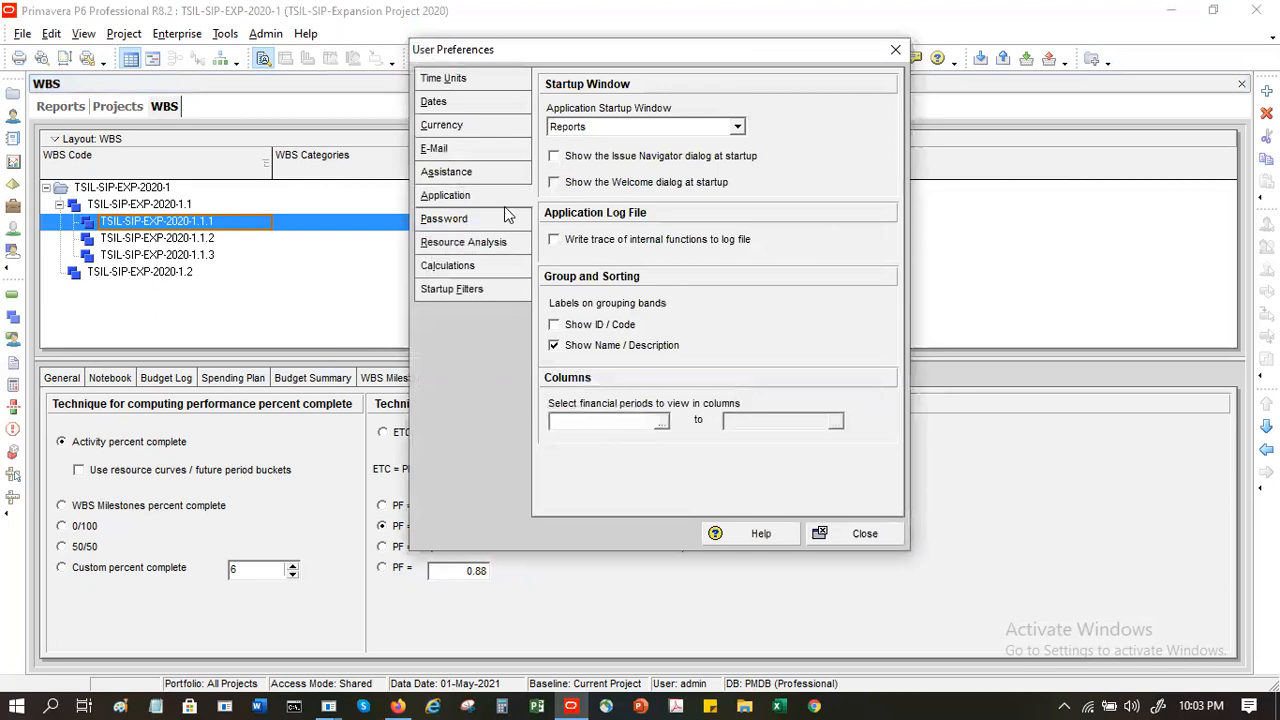
click(471, 131)
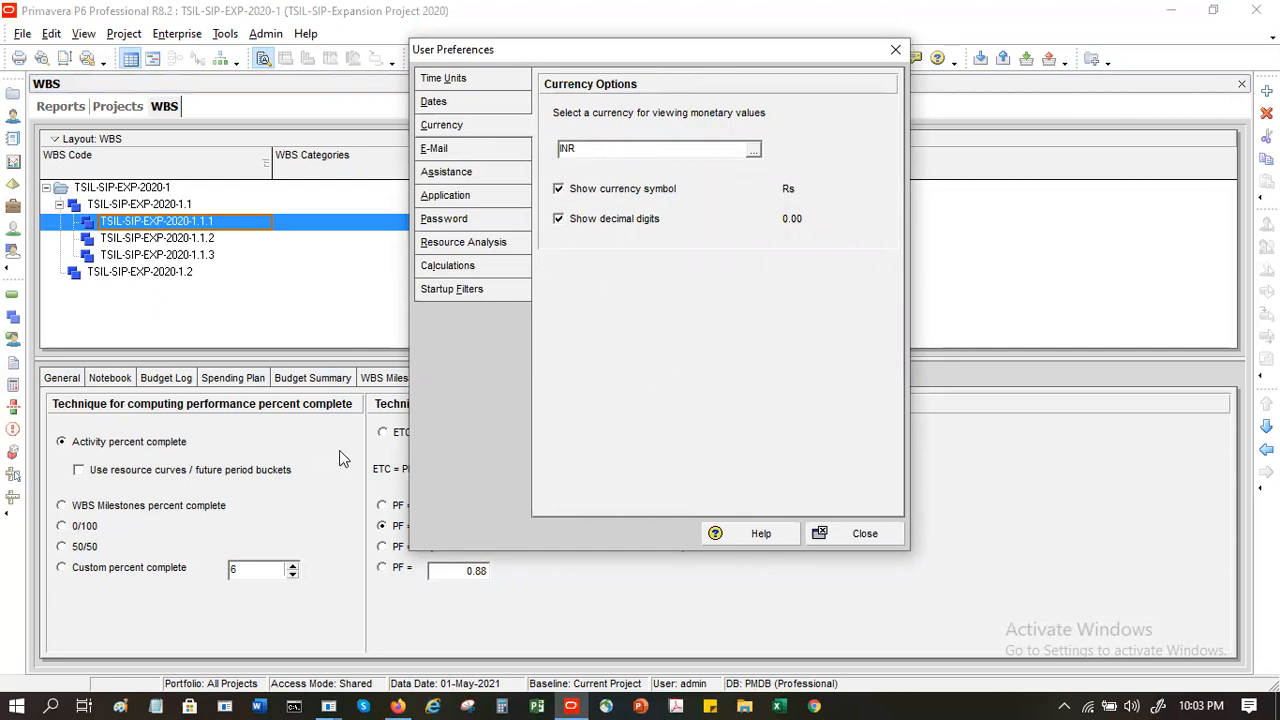
click(450, 156)
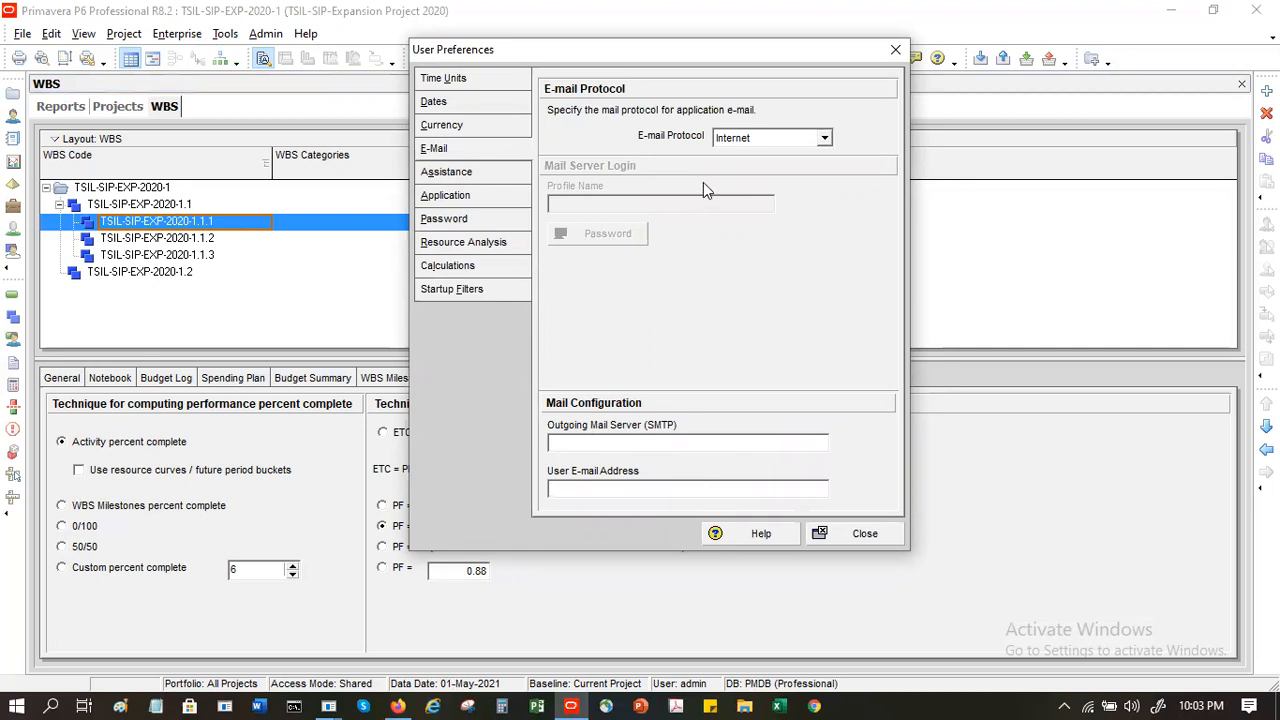
click(476, 176)
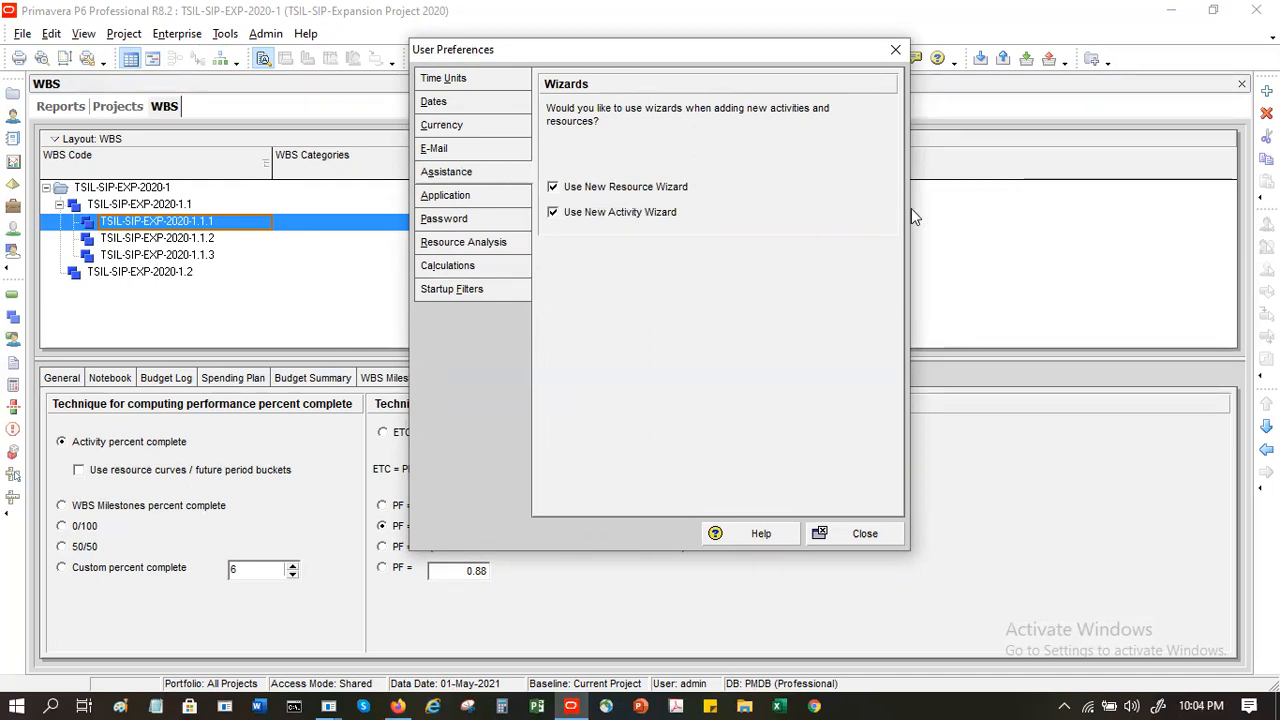
click(634, 193)
- Set the application preferences to show the Issue Navigator and Welcome dialogs at startup
click(449, 196)
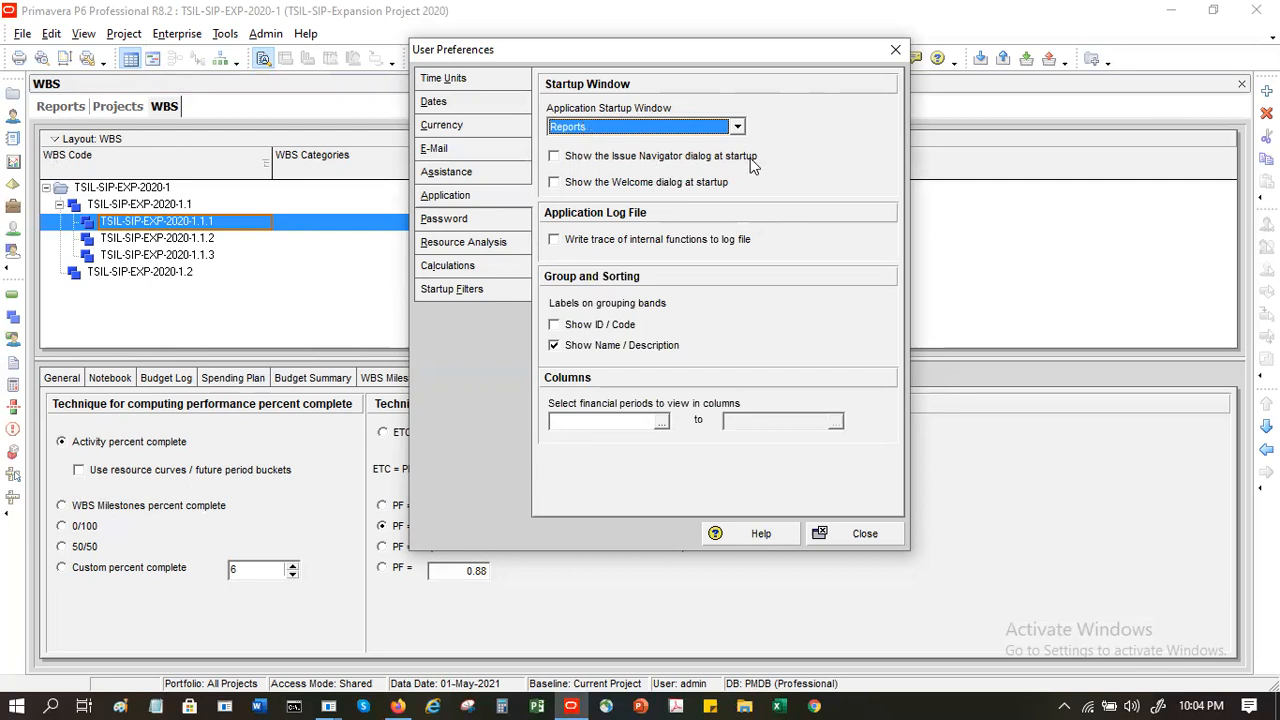
click(612, 163)
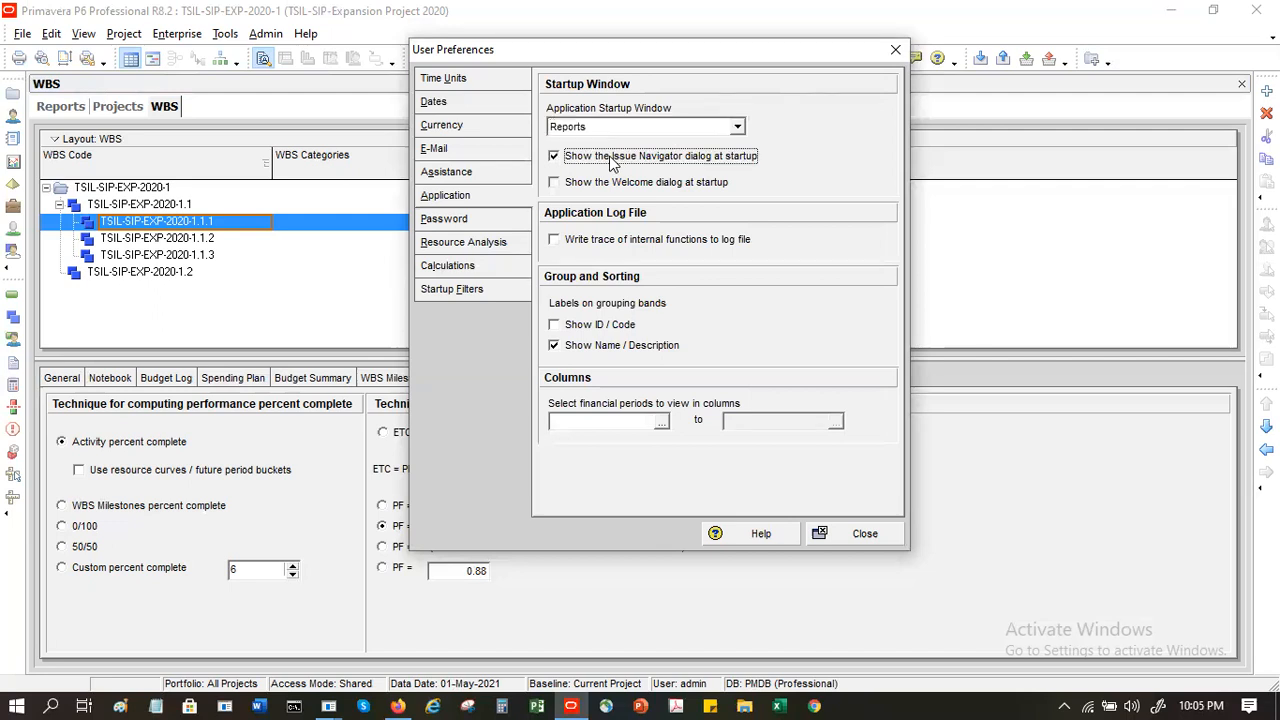
click(624, 186)
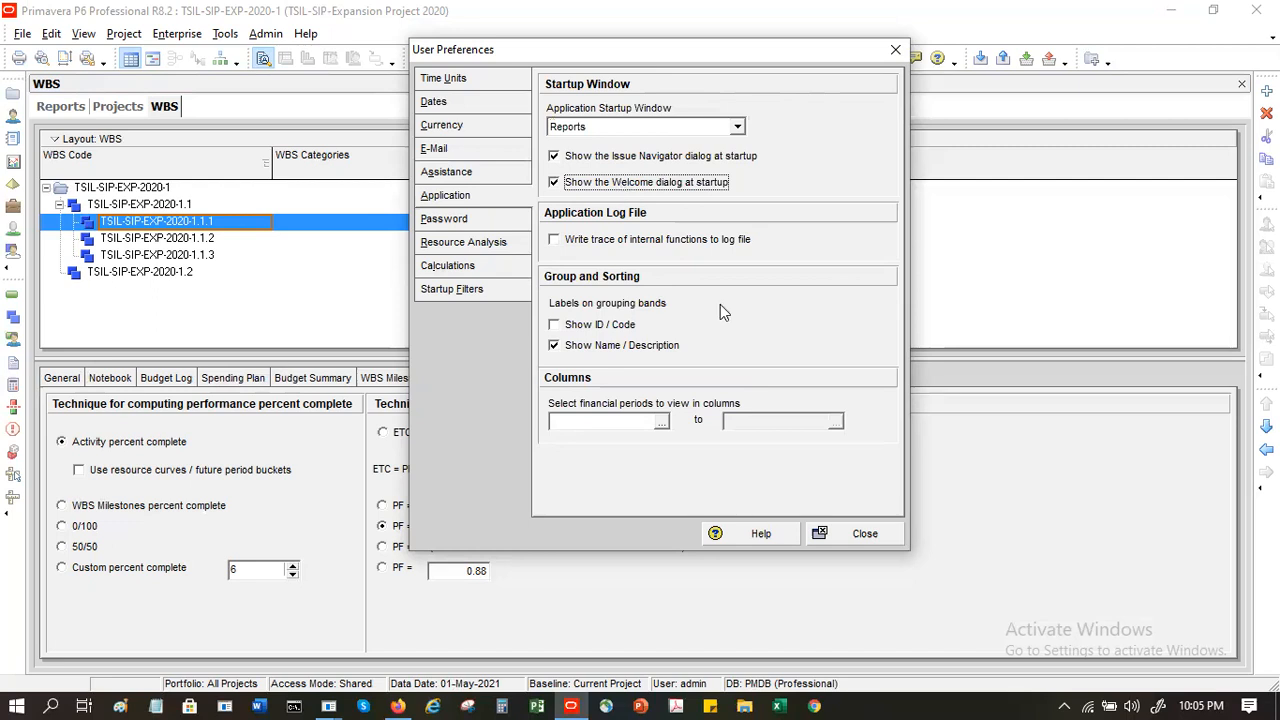
click(864, 534)
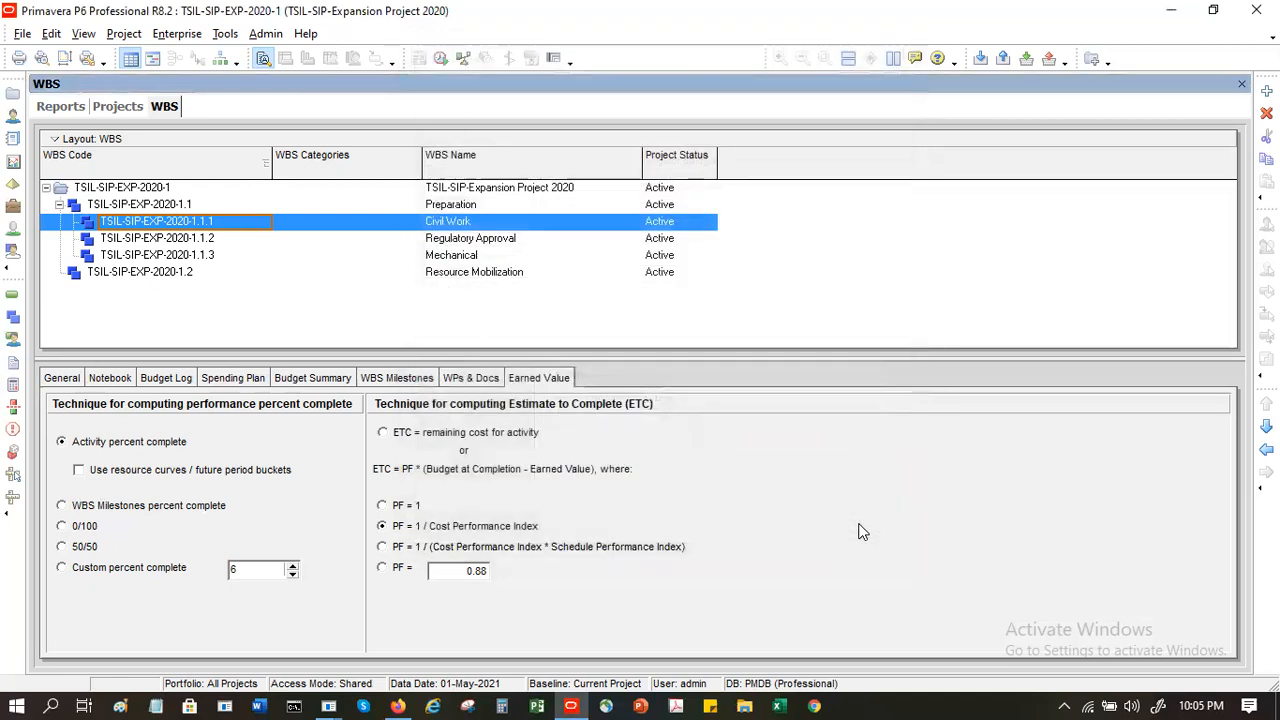
- Exit the application and confirm closing it
click(22, 34)
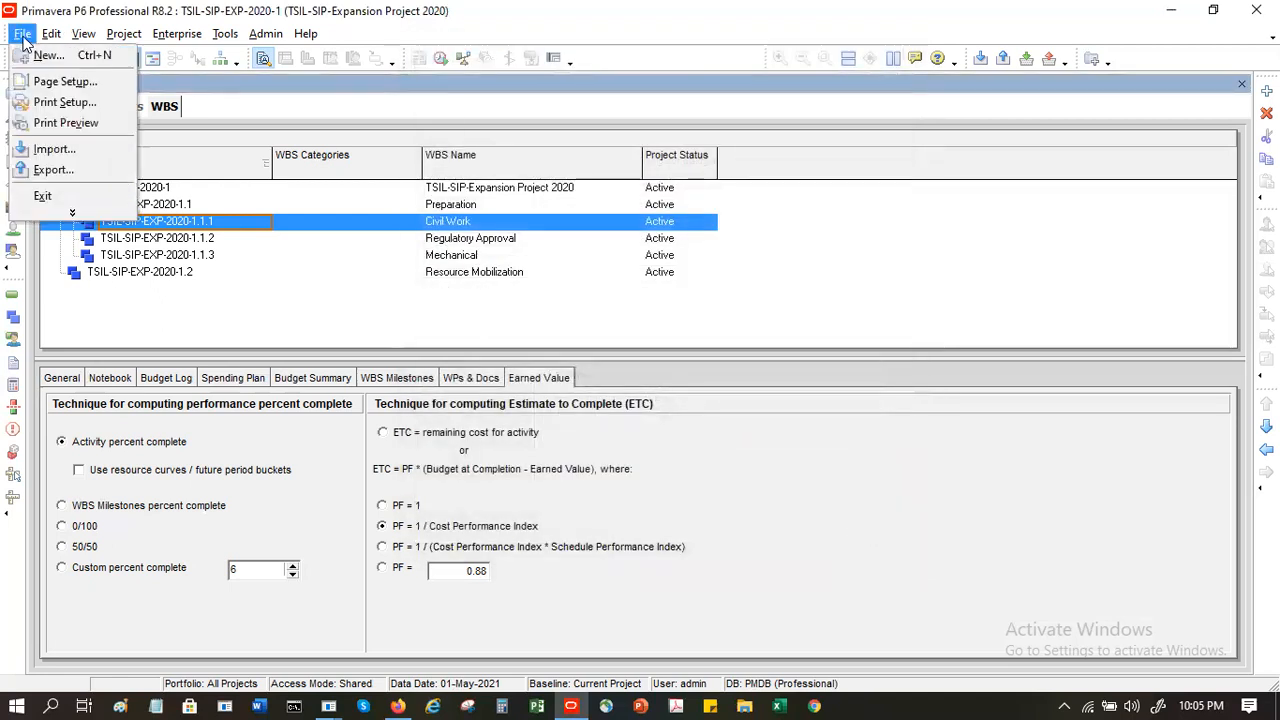
click(84, 195)
click(576, 408)
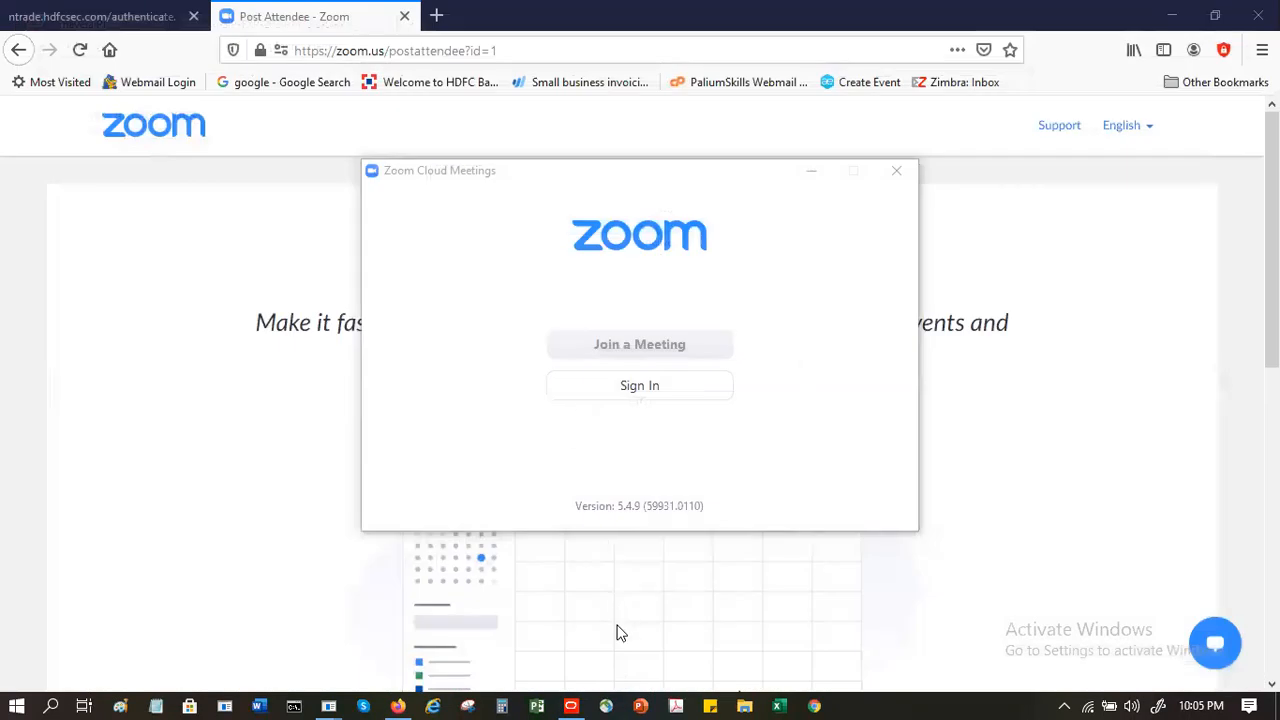
- Relaunch Primavera P6, log in with the account password and reopen the last project
click(570, 705)
click(568, 700)
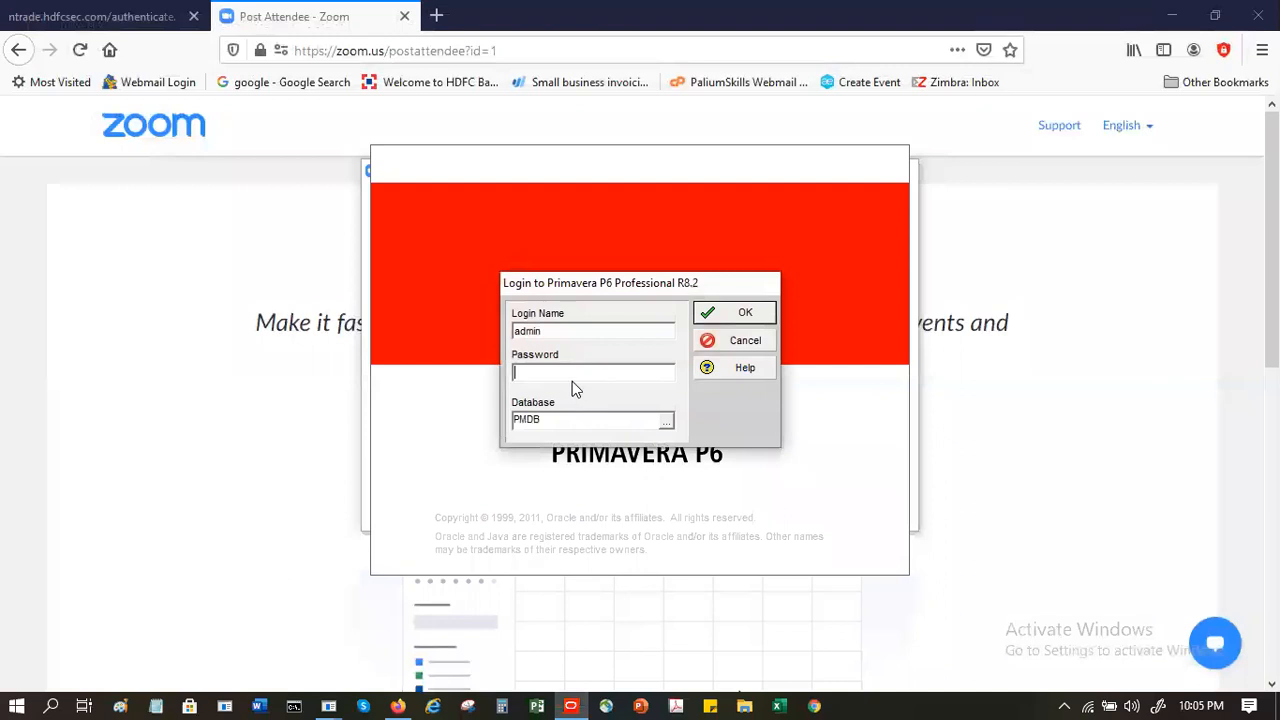
text(admin1234)
key(Return)
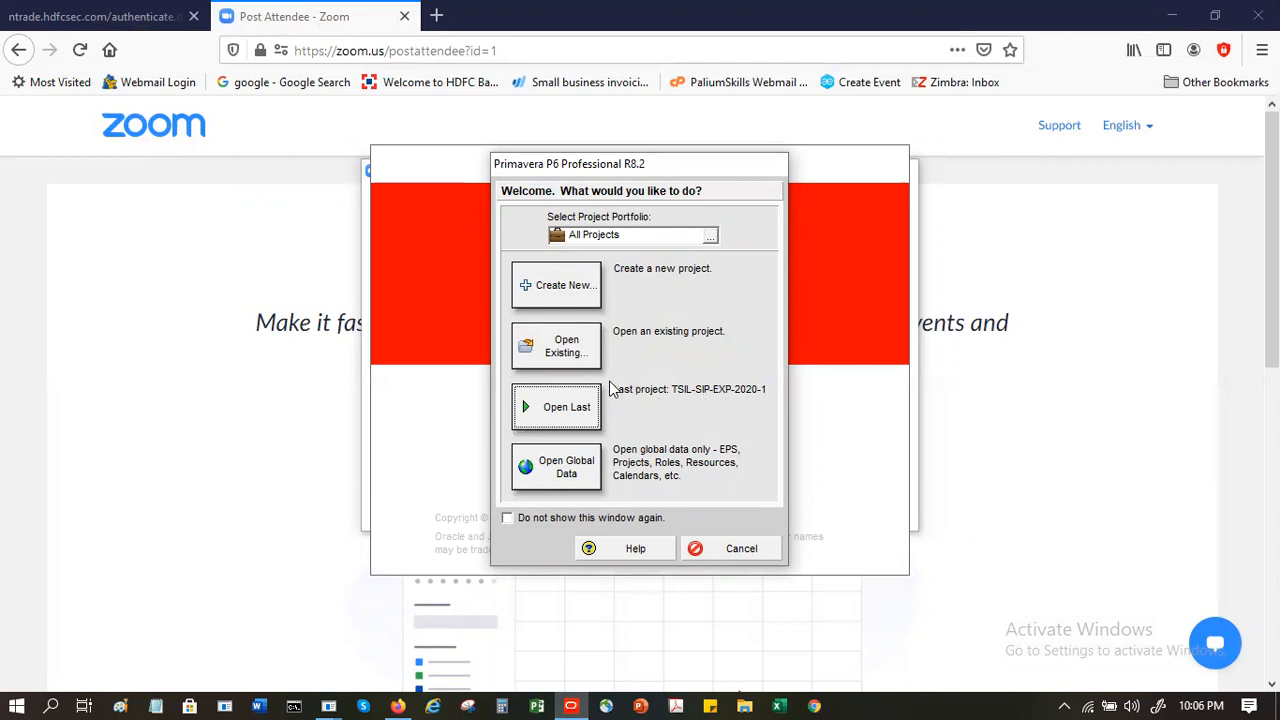
click(577, 412)
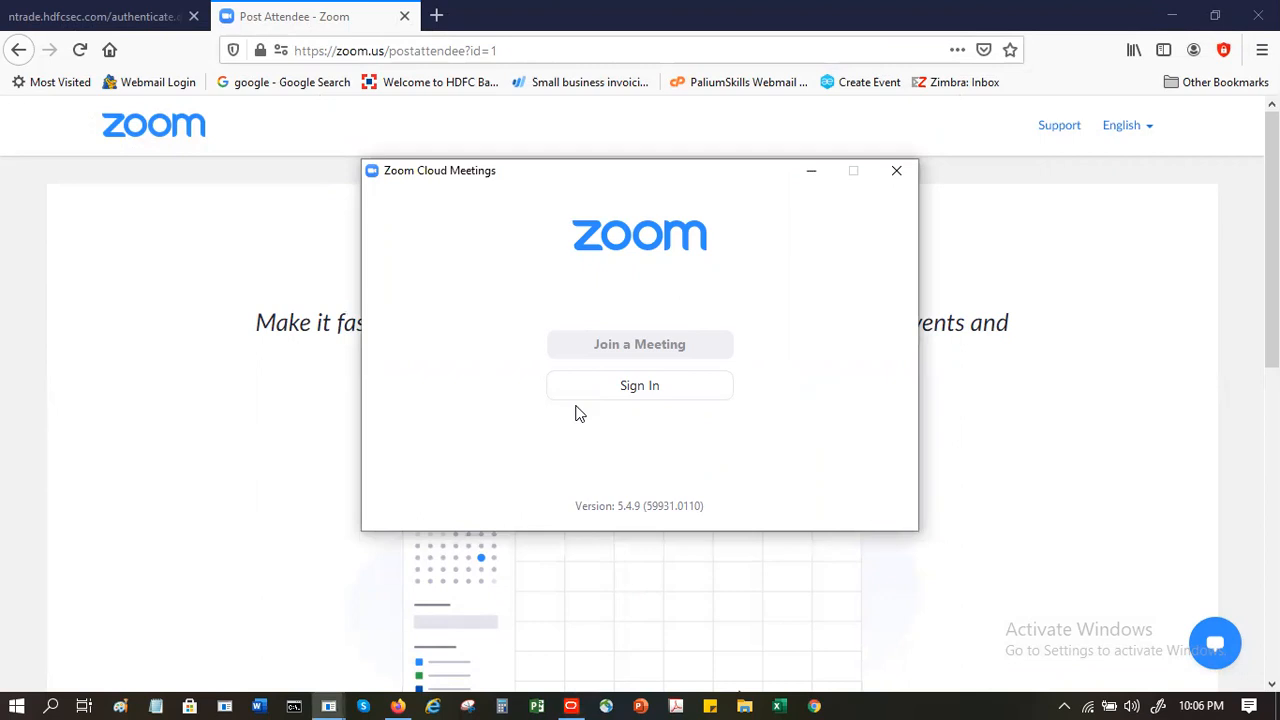
- Close the Issue Navigator and disable showing the Issue Navigator and Welcome dialogs at startup in the user preferences
click(812, 172)
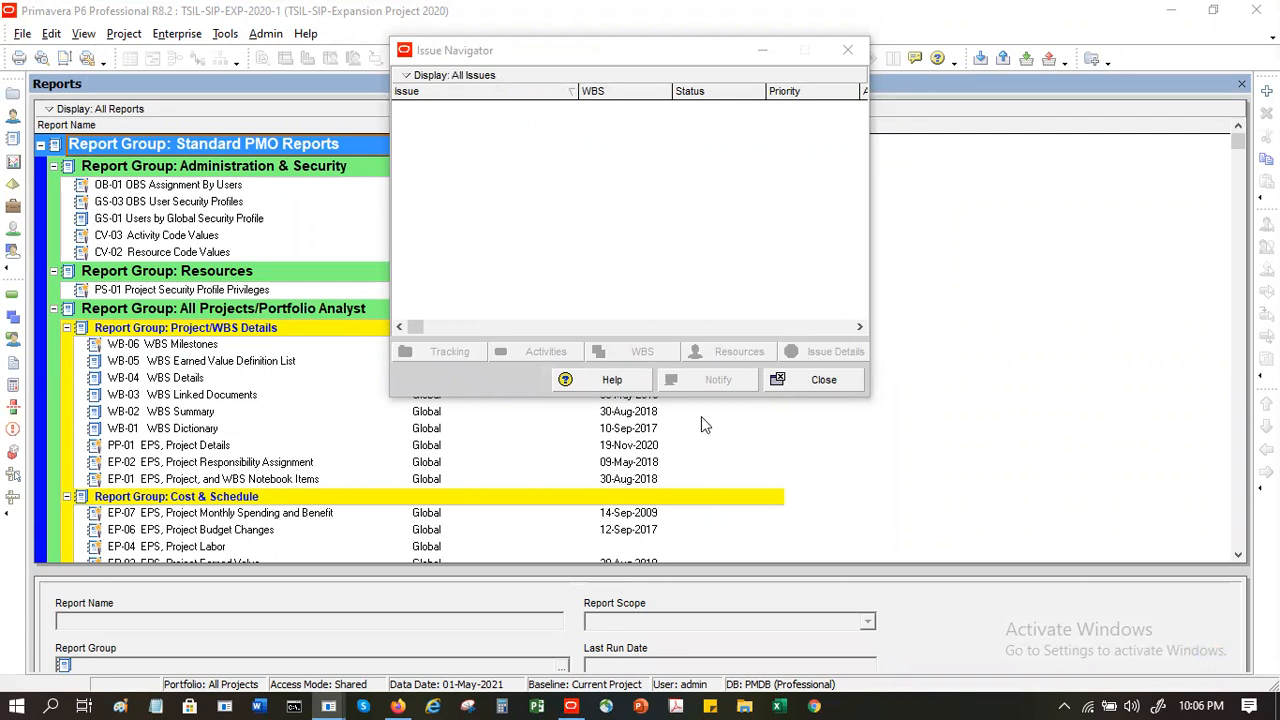
click(828, 389)
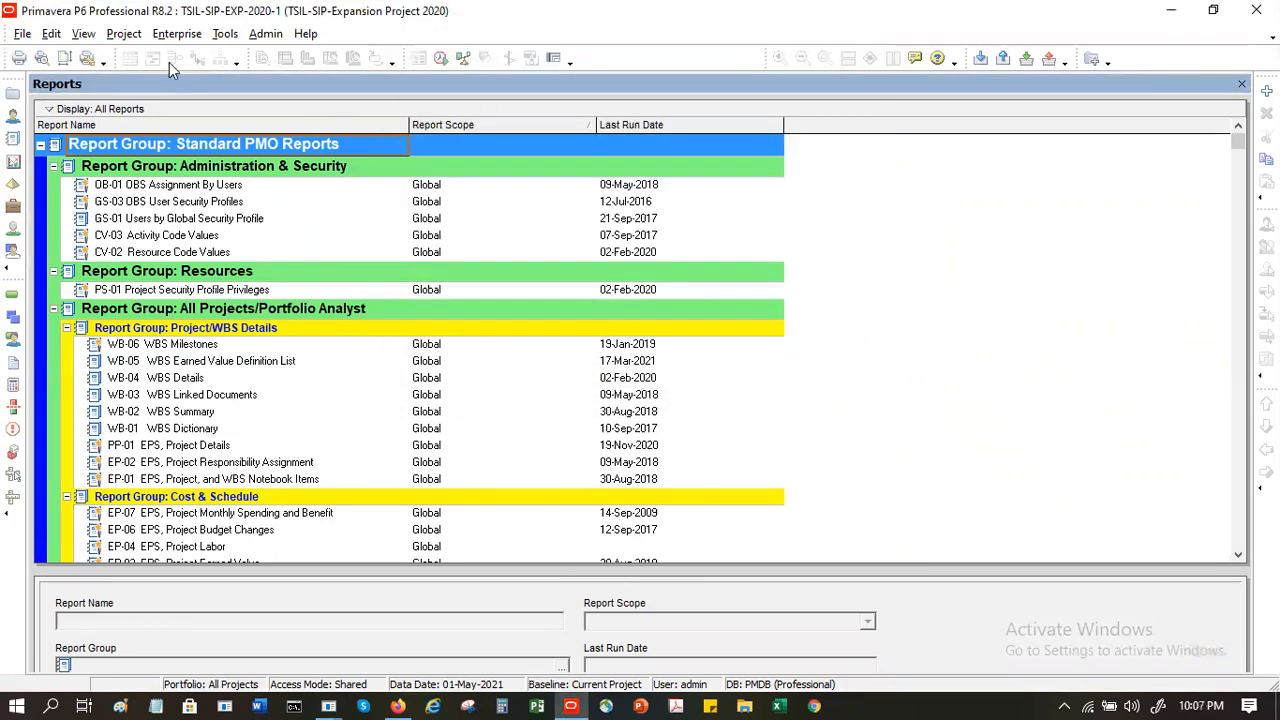
click(126, 34)
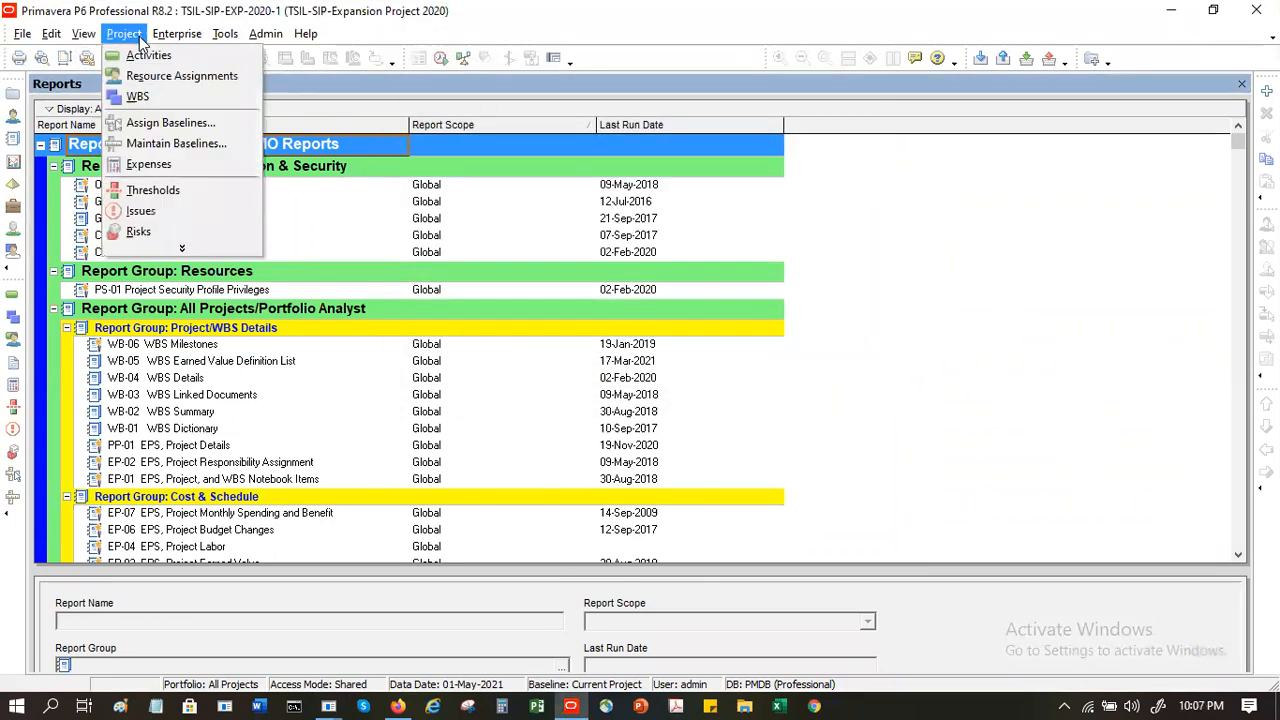
mouse_move(55, 37)
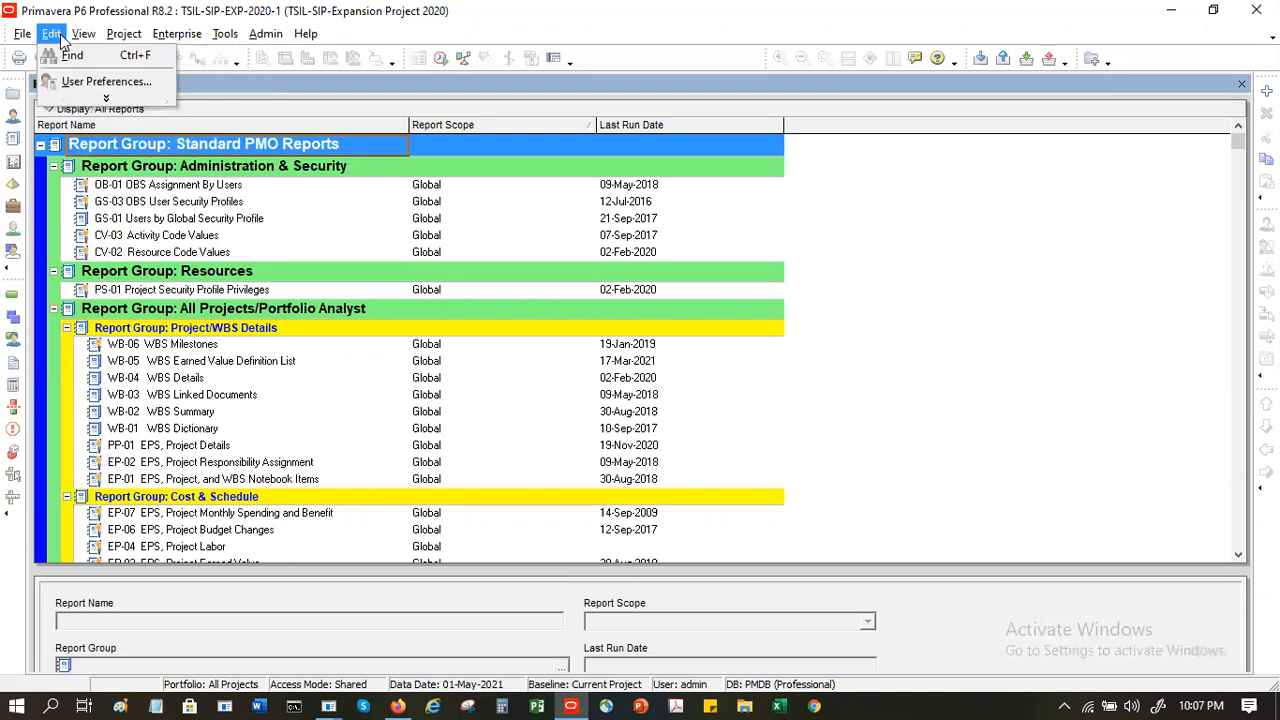
click(100, 82)
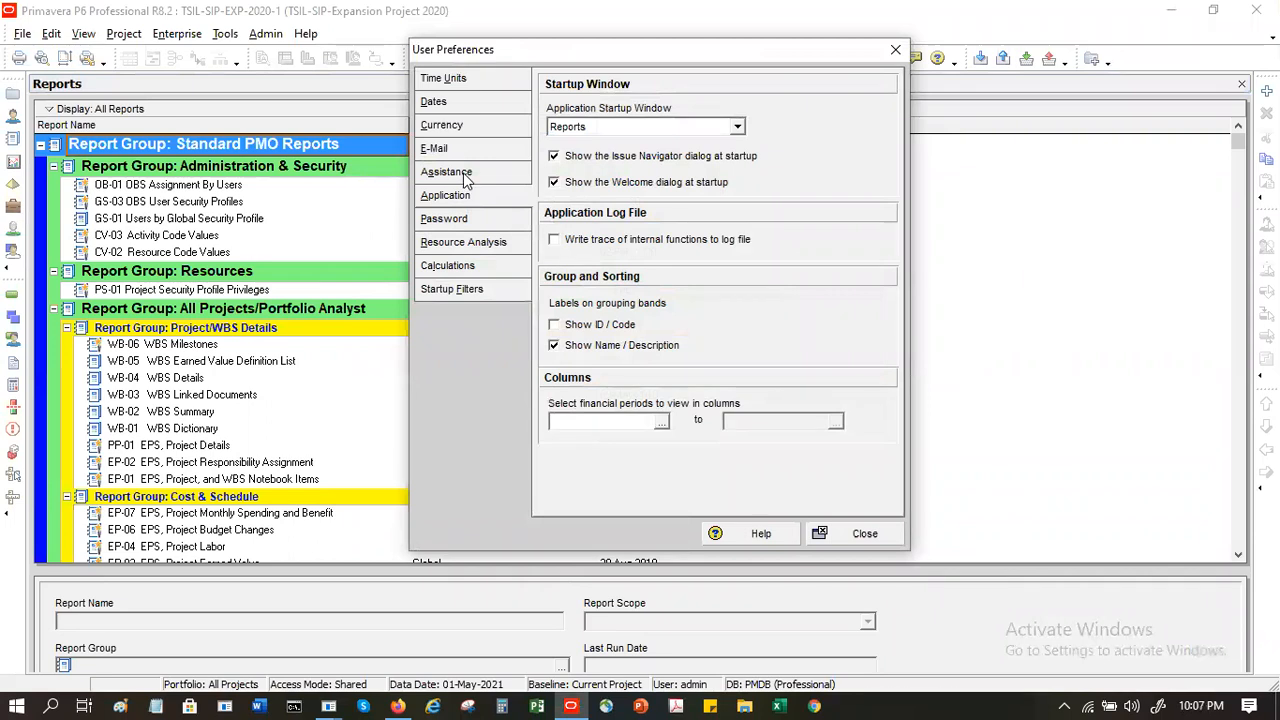
click(652, 157)
click(653, 184)
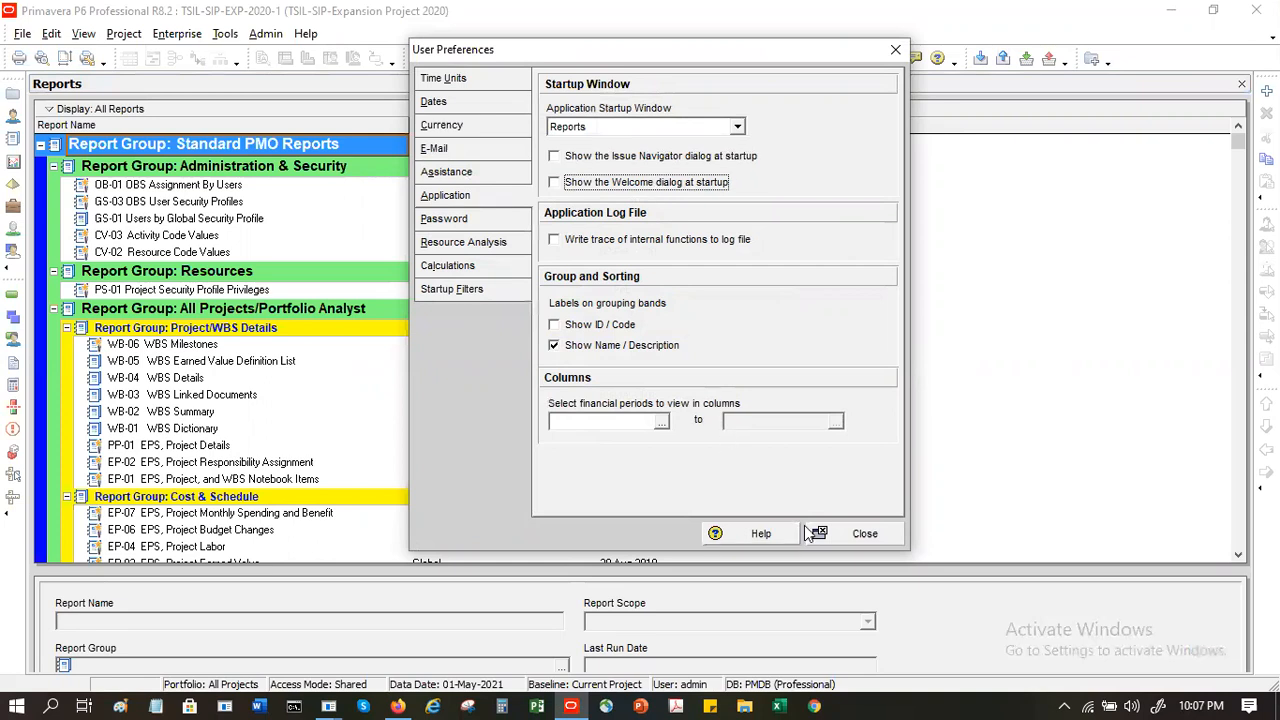
click(860, 534)
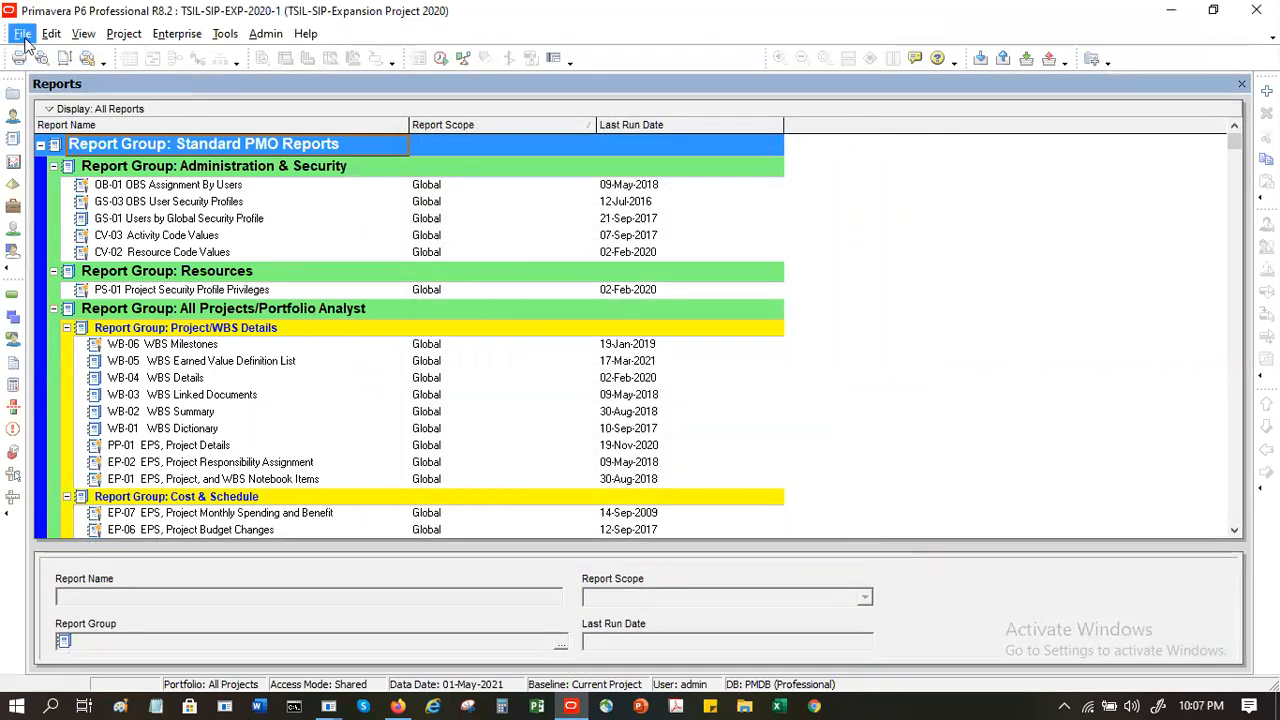
- Exit Primavera P6 and confirm the exit so the changed startup preferences can be tested
click(22, 33)
click(44, 199)
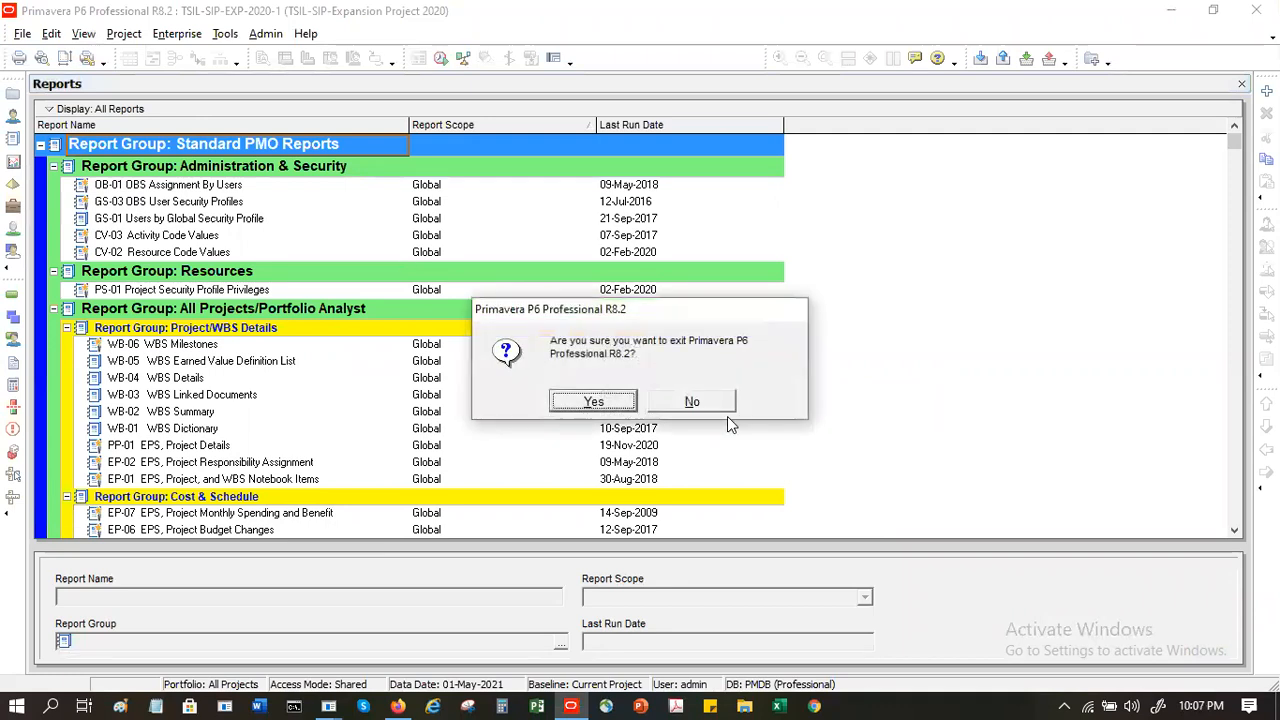
click(593, 399)
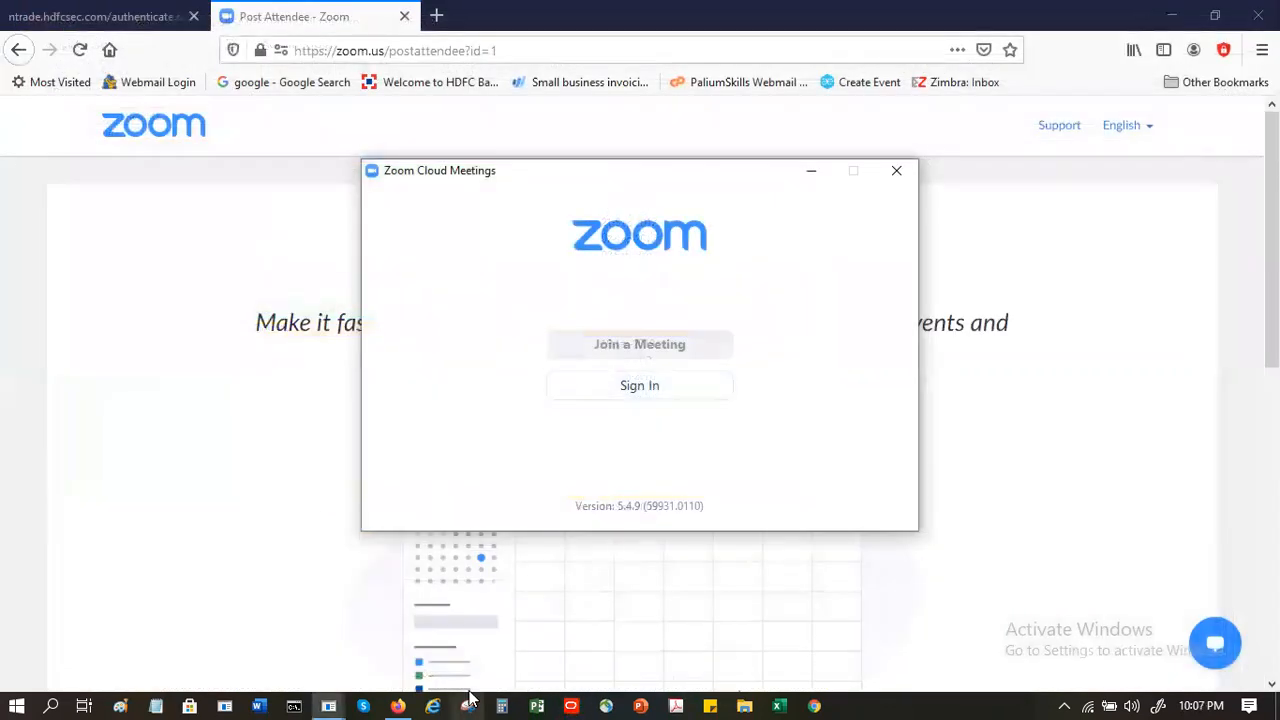
- Relaunch Primavera P6 and log in to the PMDB database with the account password
click(572, 705)
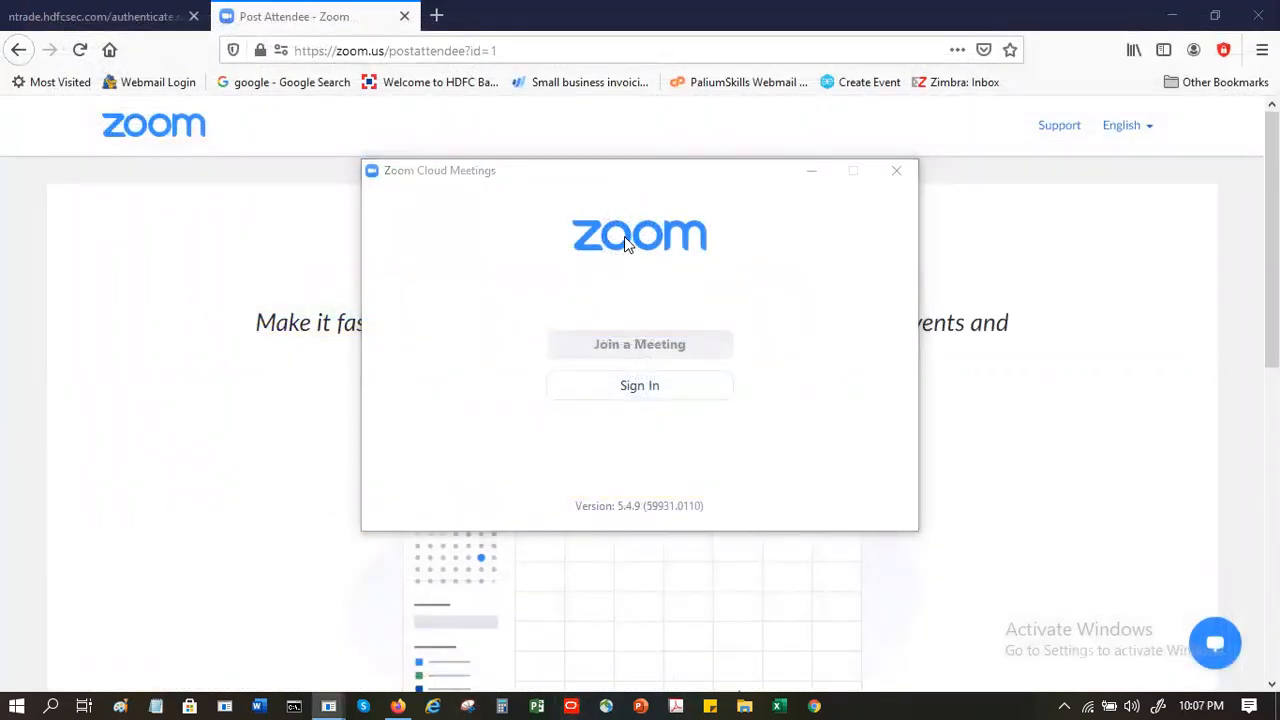
text(admin)
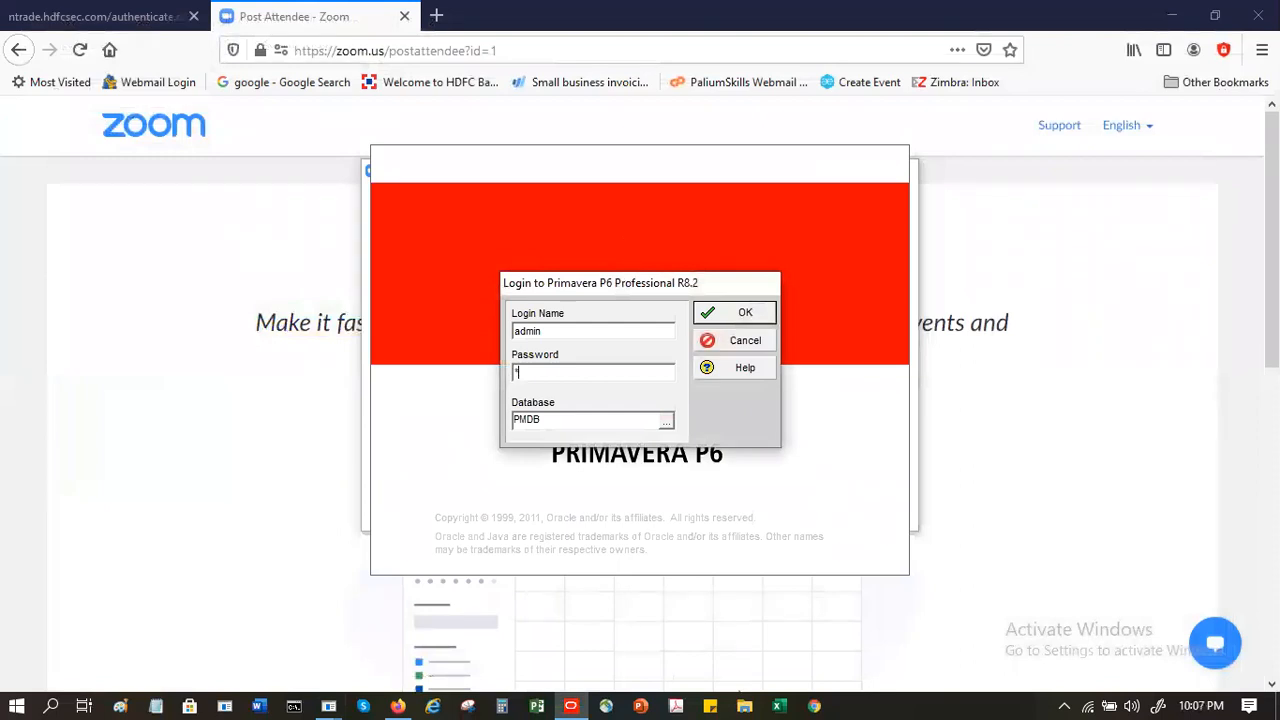
text(@123)
key(Return)
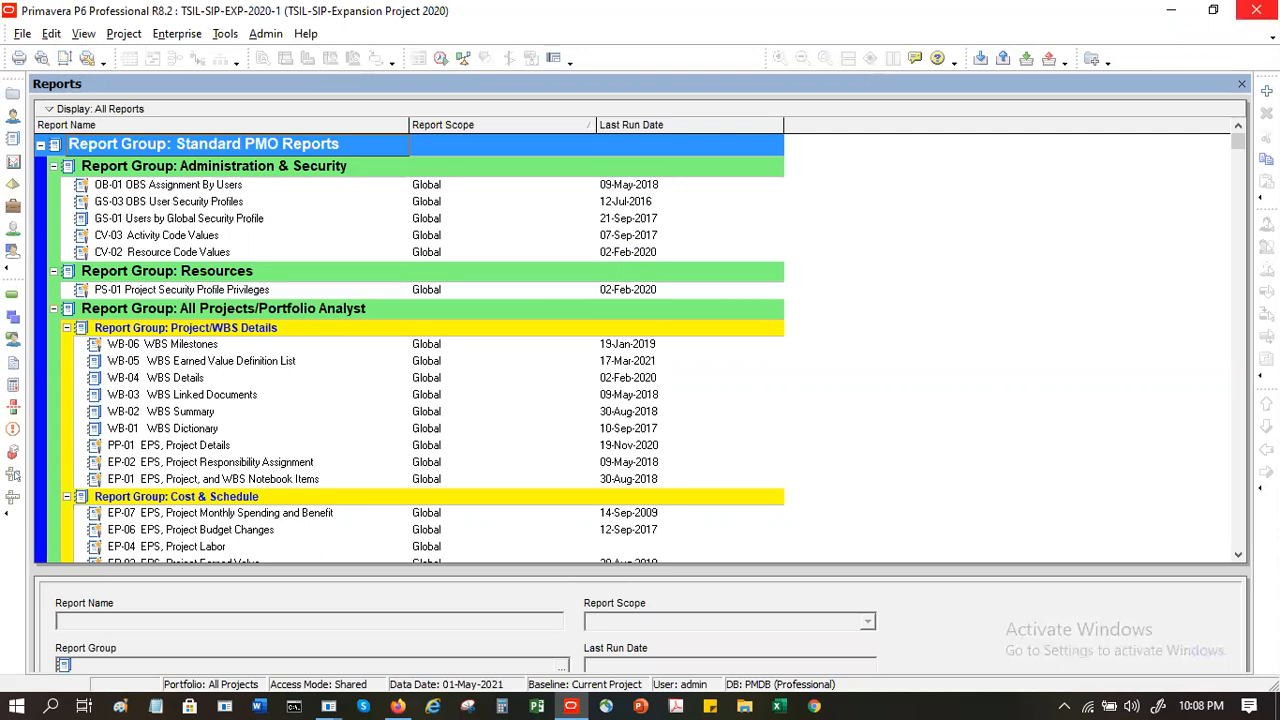
- Look through individual reports in the Administration & Security, Resources and Project/WBS Details report groups
click(140, 186)
click(117, 290)
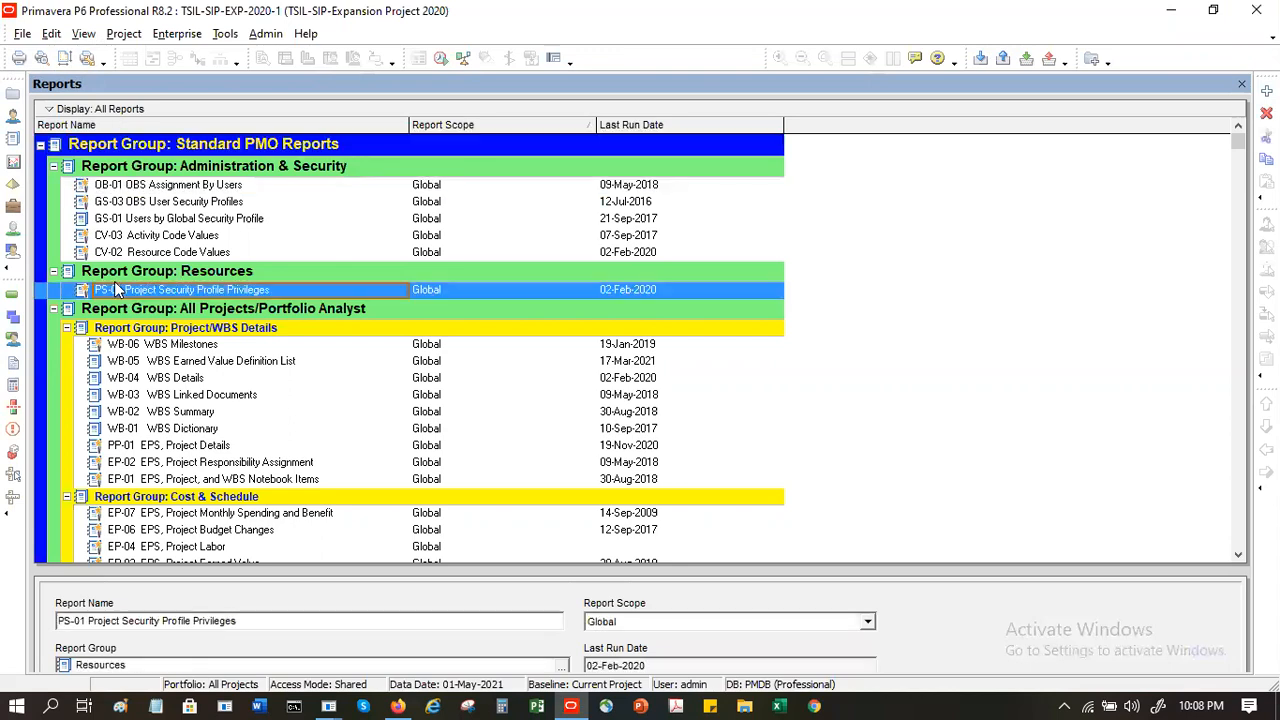
click(128, 396)
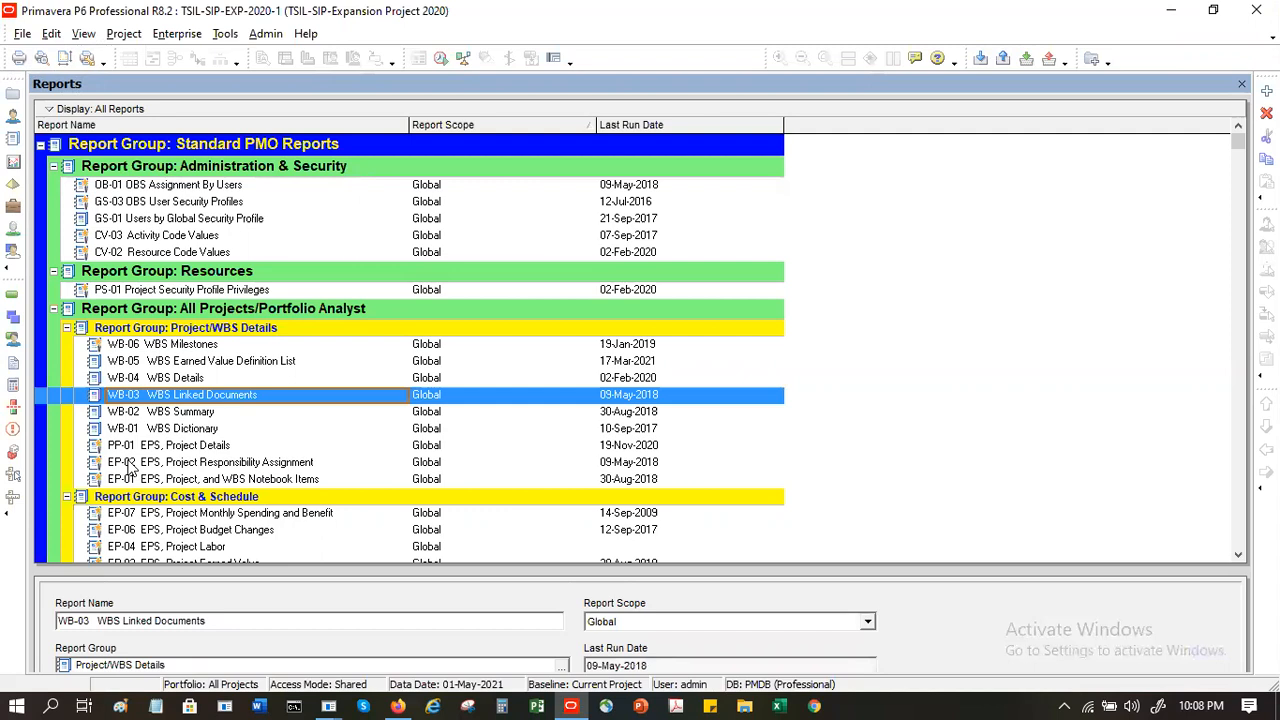
click(150, 361)
click(152, 345)
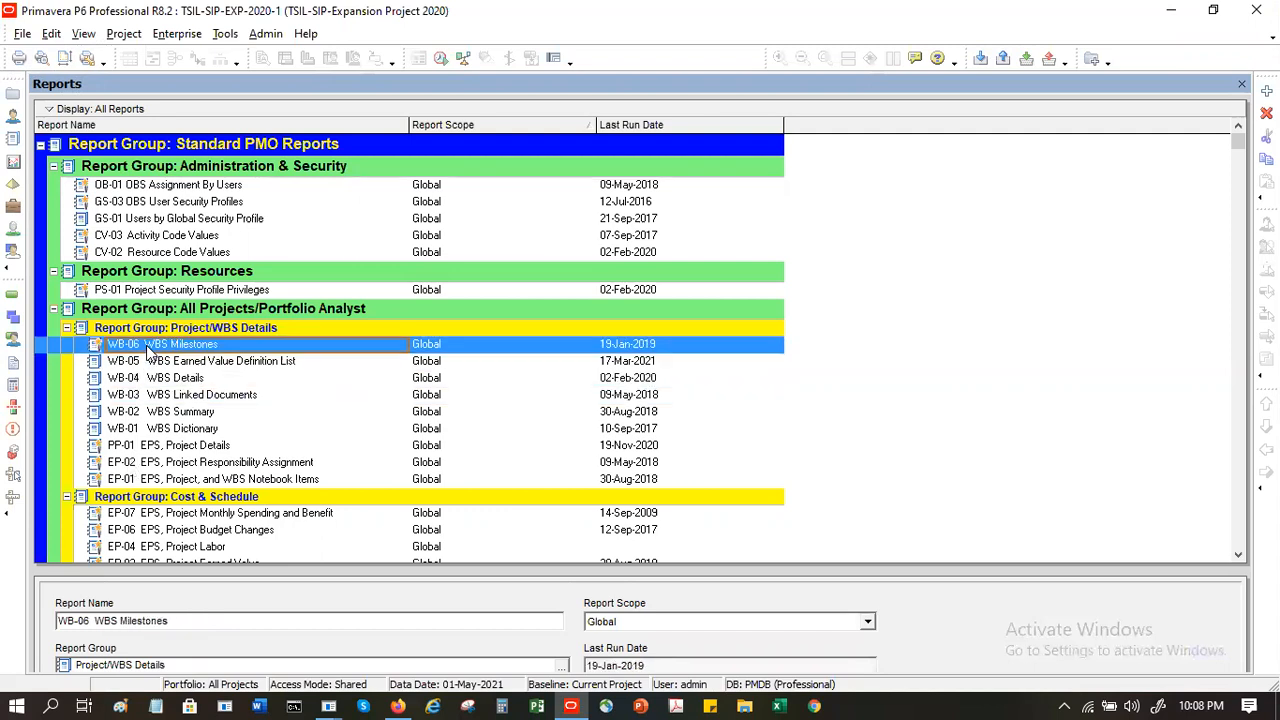
click(144, 219)
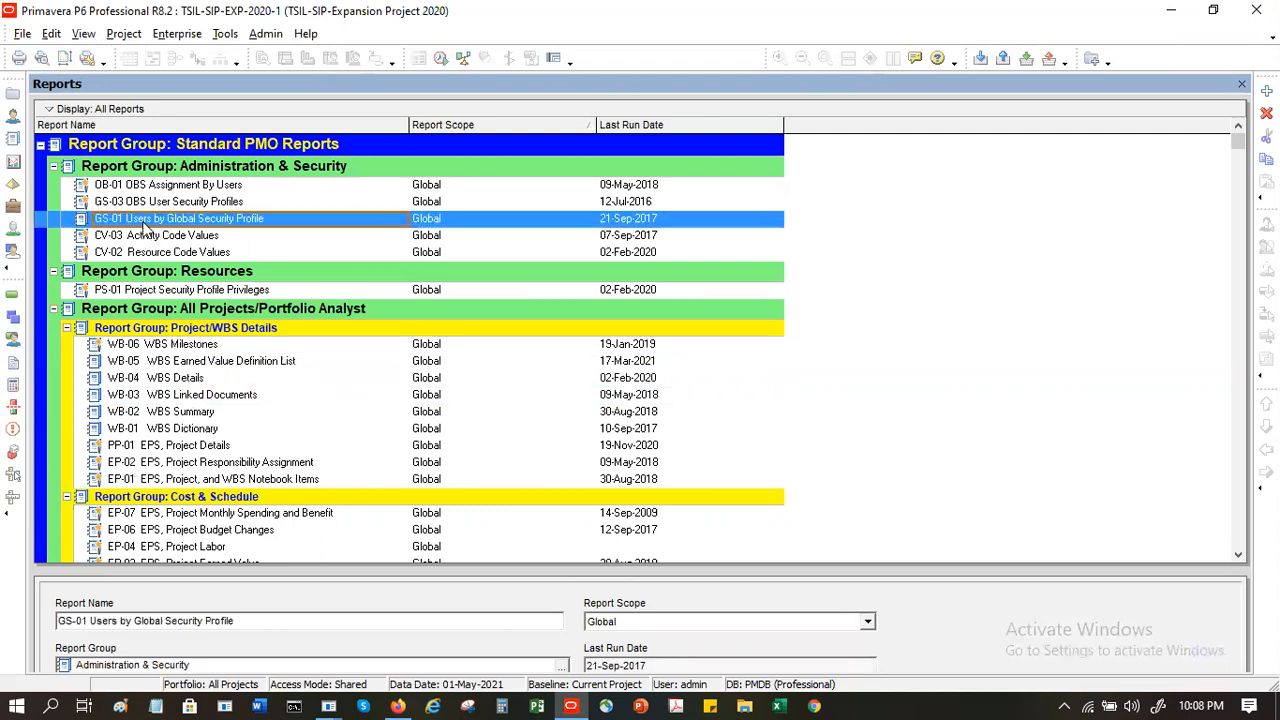